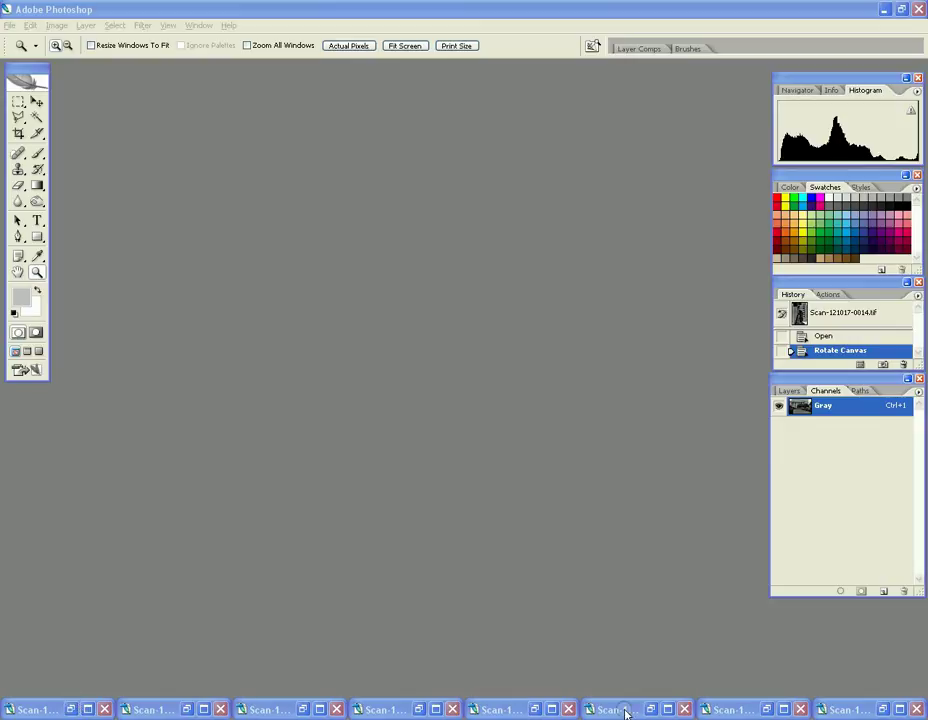
Restore the eight minimized scanned photo windows onto the workspace.
click(882, 710)
click(767, 710)
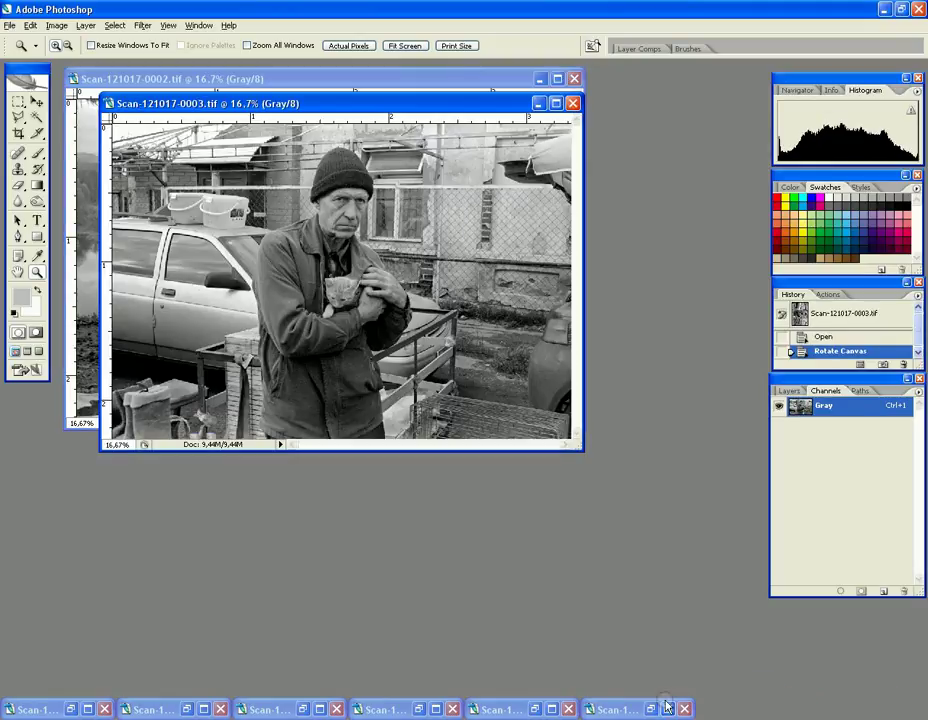
click(651, 710)
click(536, 710)
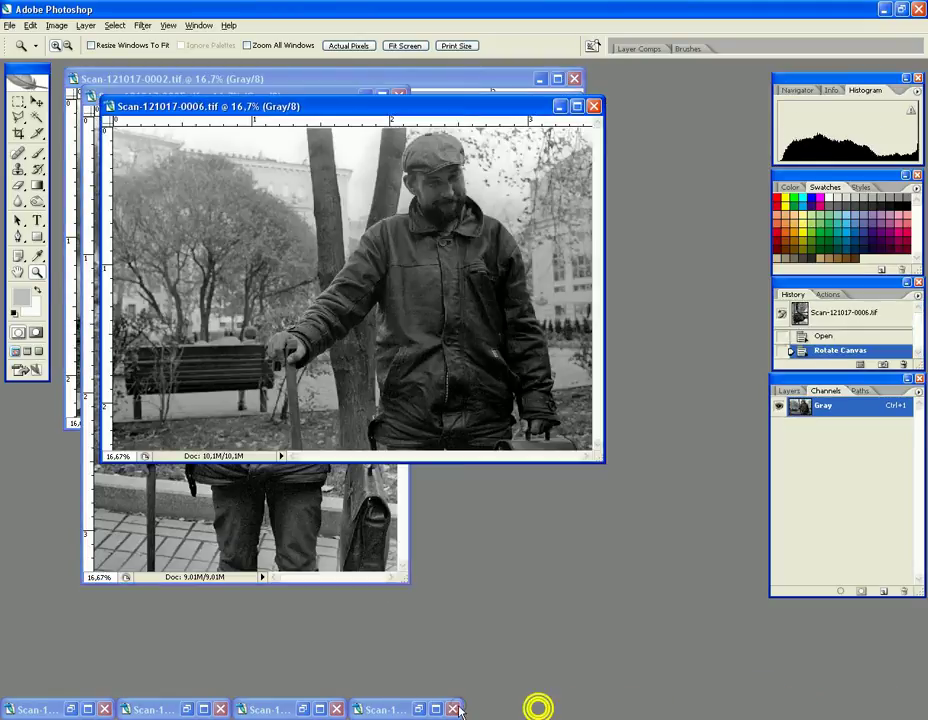
click(421, 710)
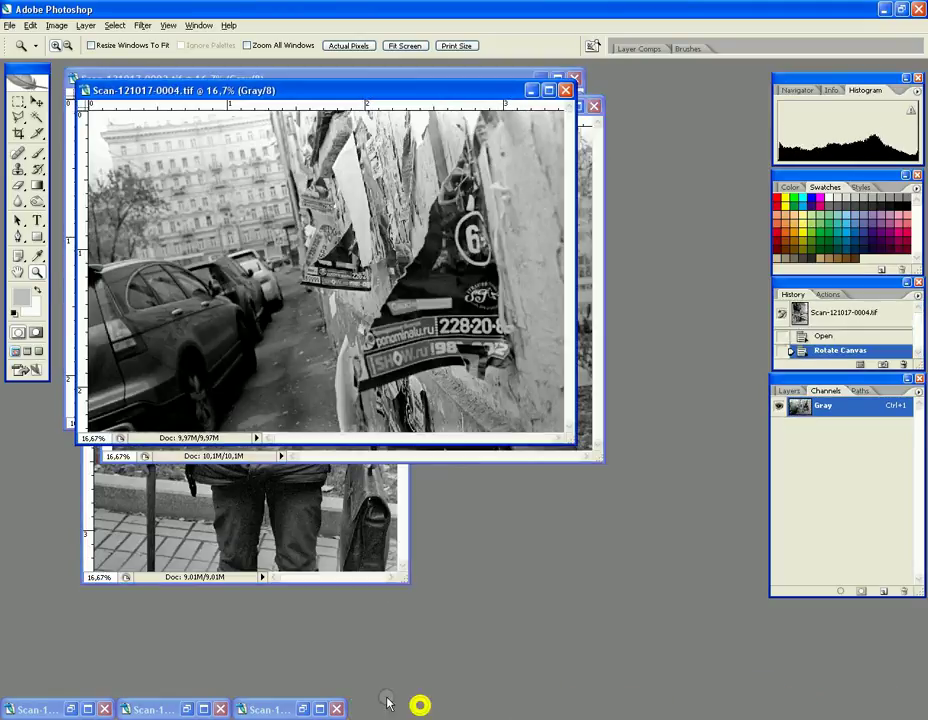
click(303, 711)
click(187, 709)
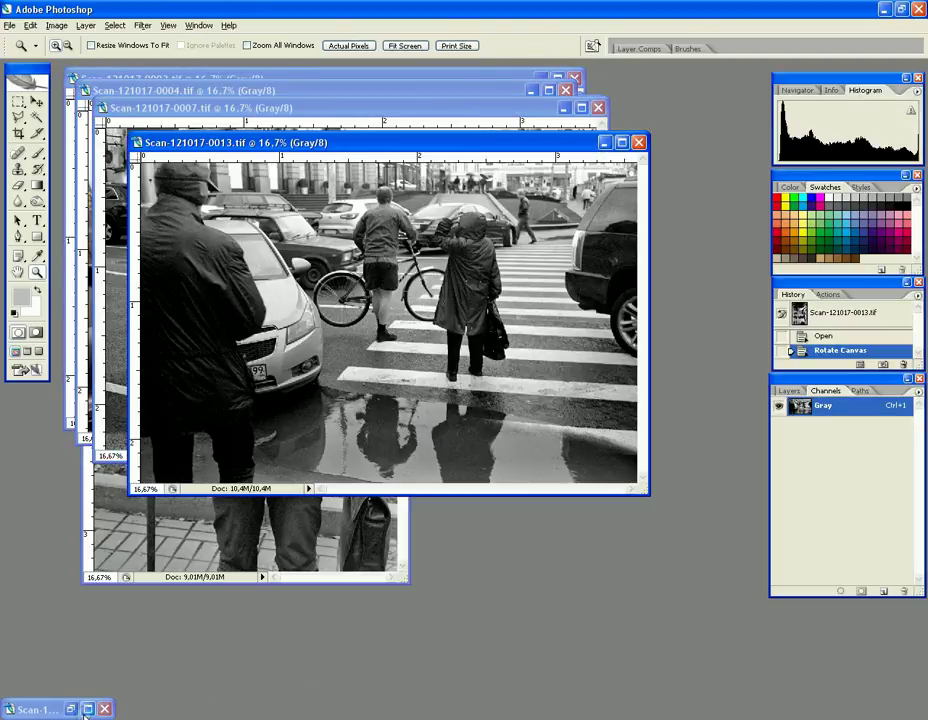
click(72, 710)
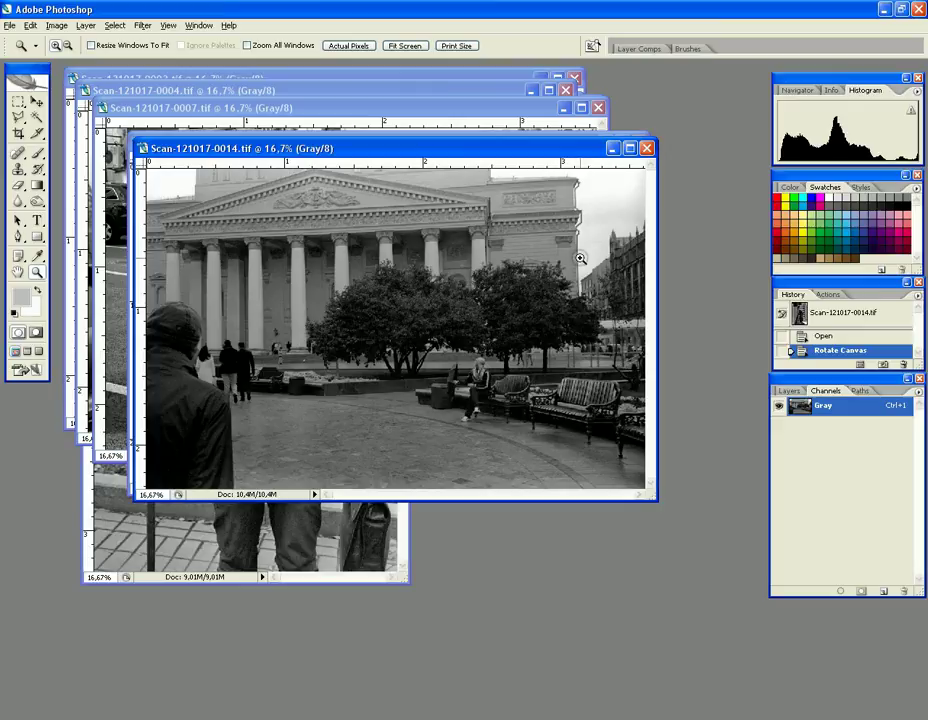
Enlarge the window of Scan-121017-0014.tif and place it in the free area between the palettes.
click(416, 302)
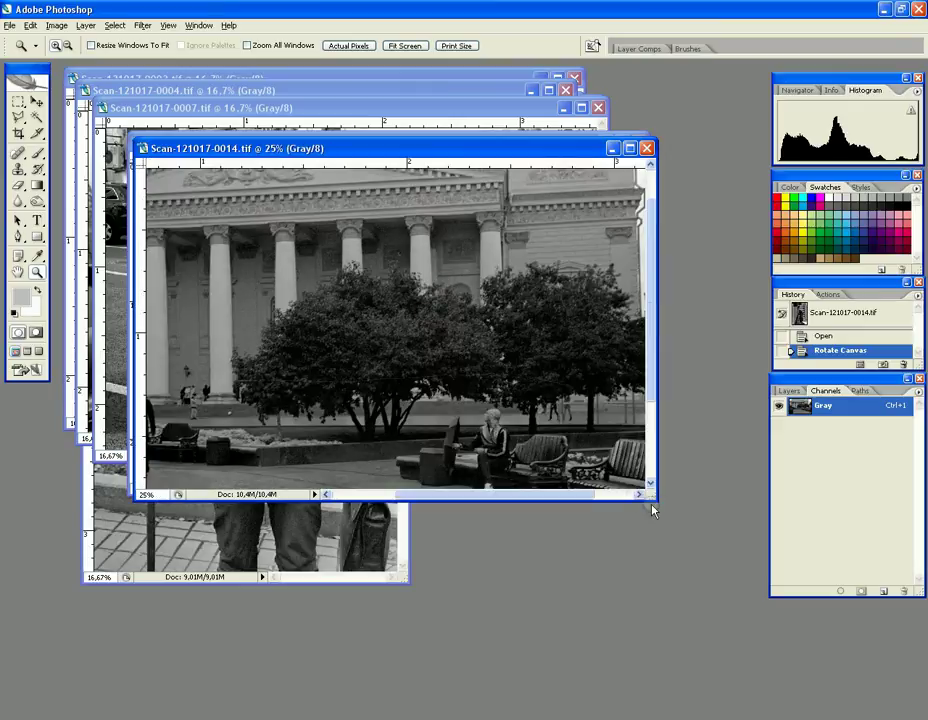
drag(656, 499, 821, 697)
drag(569, 141, 503, 130)
Apply Dust & Scratches to the theatre photo with radius 4 pixels and threshold 30 levels, and compare it with the previous history state.
click(333, 424)
click(379, 482)
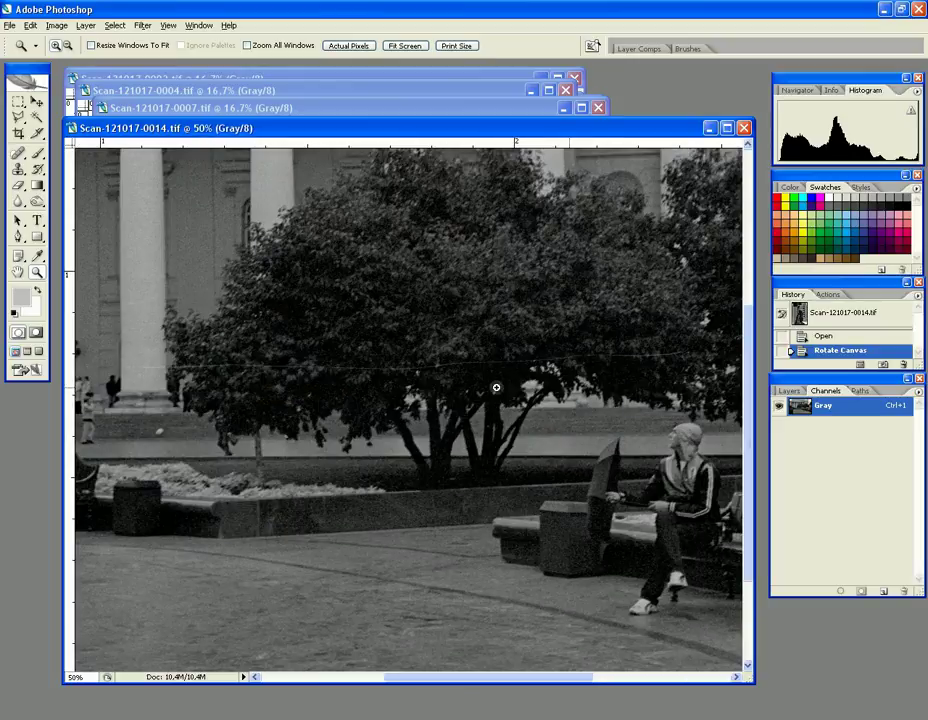
click(321, 447)
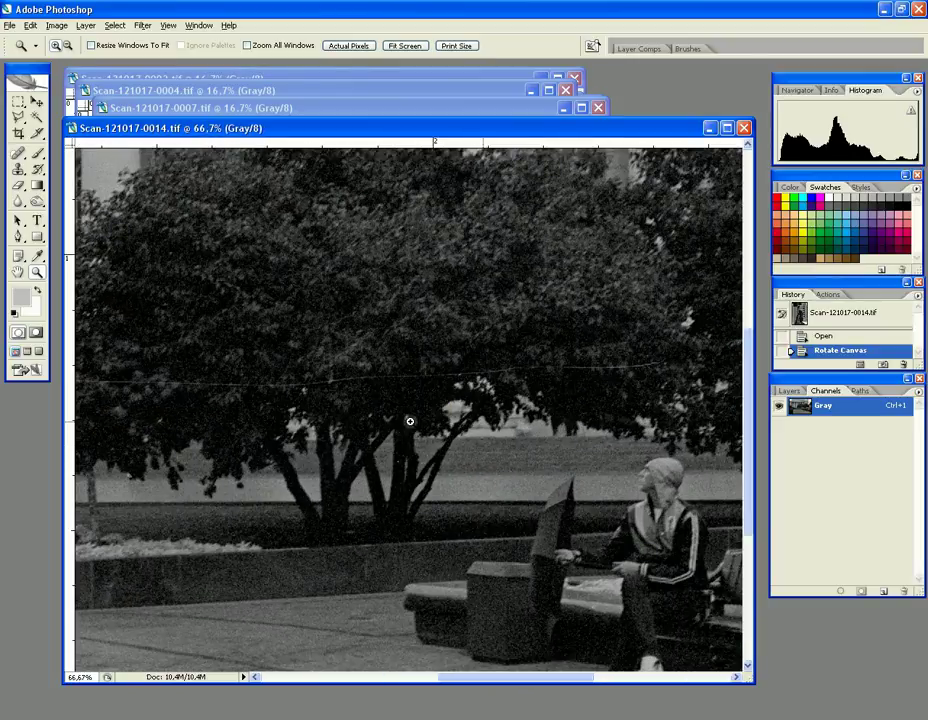
click(142, 25)
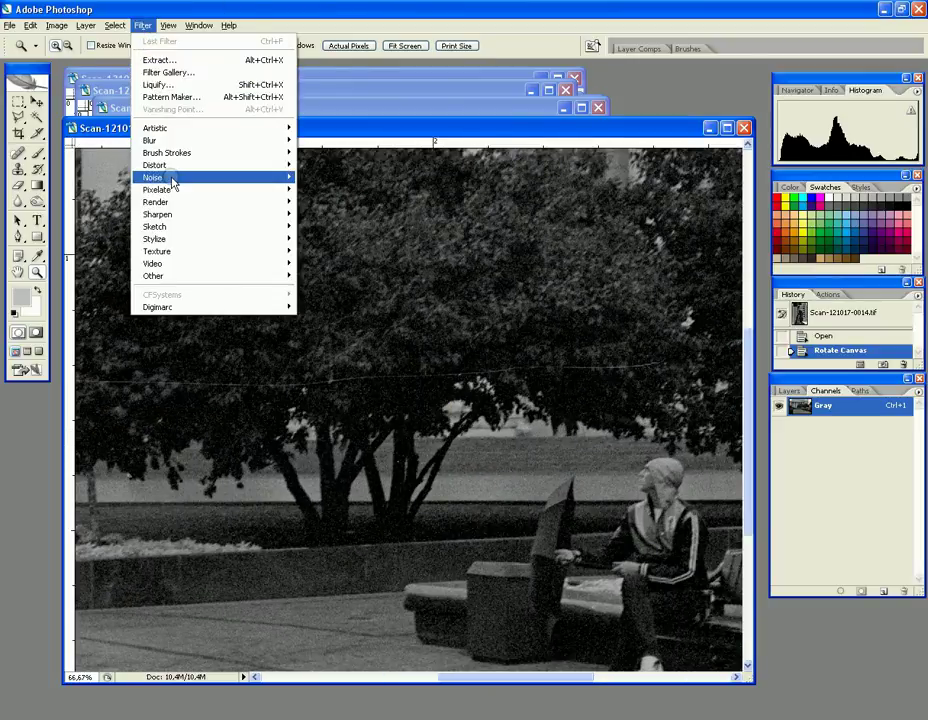
mouse_move(174, 178)
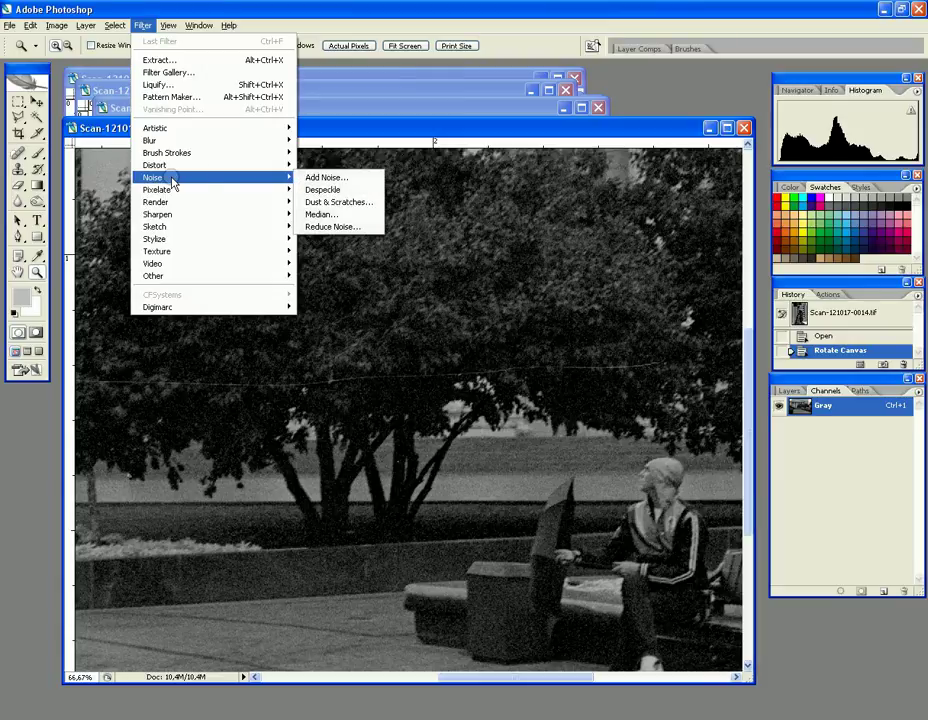
click(342, 203)
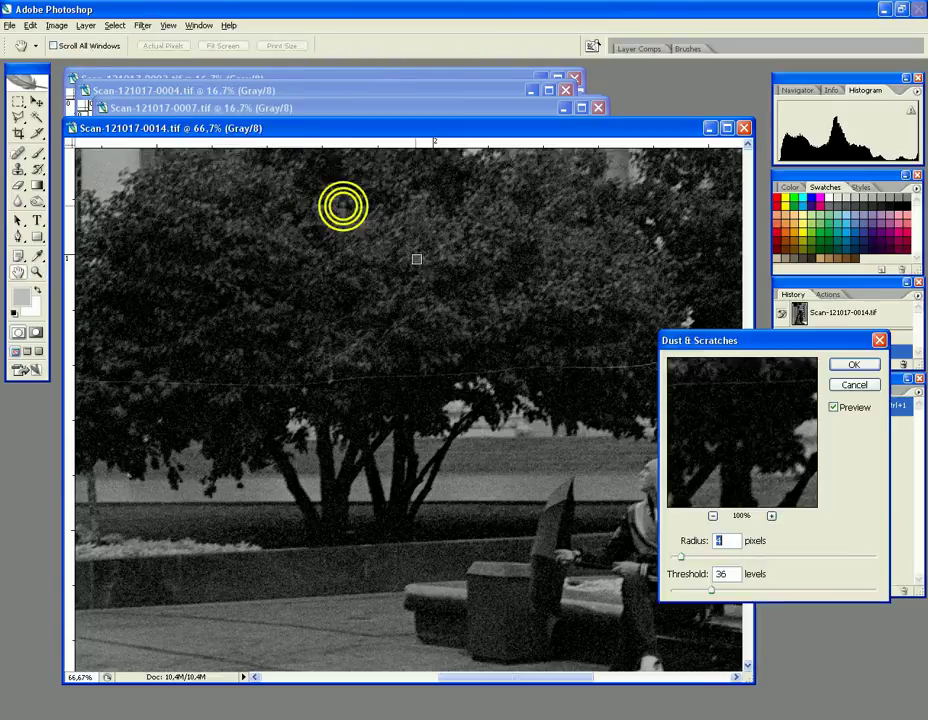
mouse_move(714, 594)
mouse_down()
mouse_move(760, 590)
mouse_move(665, 592)
mouse_move(760, 590)
mouse_move(722, 590)
mouse_up()
mouse_move(679, 561)
mouse_down()
mouse_move(762, 565)
mouse_move(679, 563)
mouse_up()
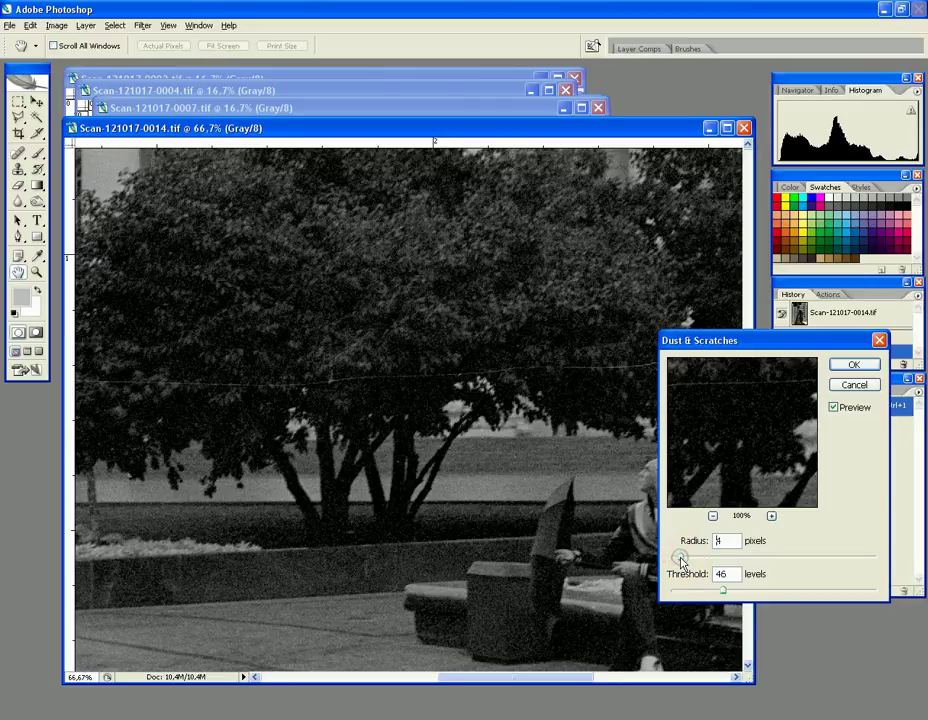
drag(723, 592, 704, 593)
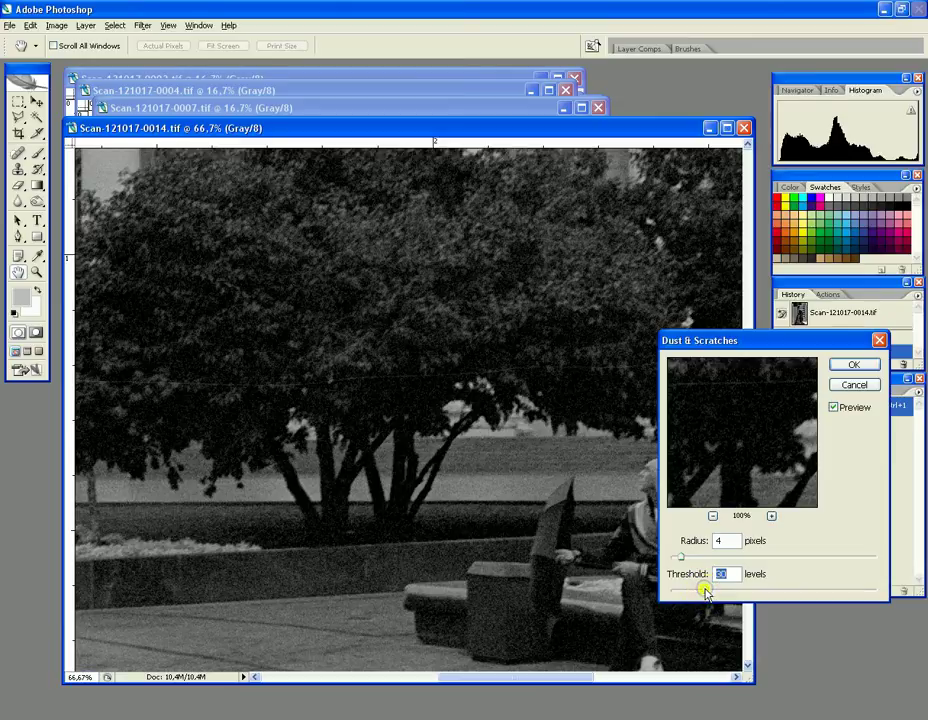
key(Return)
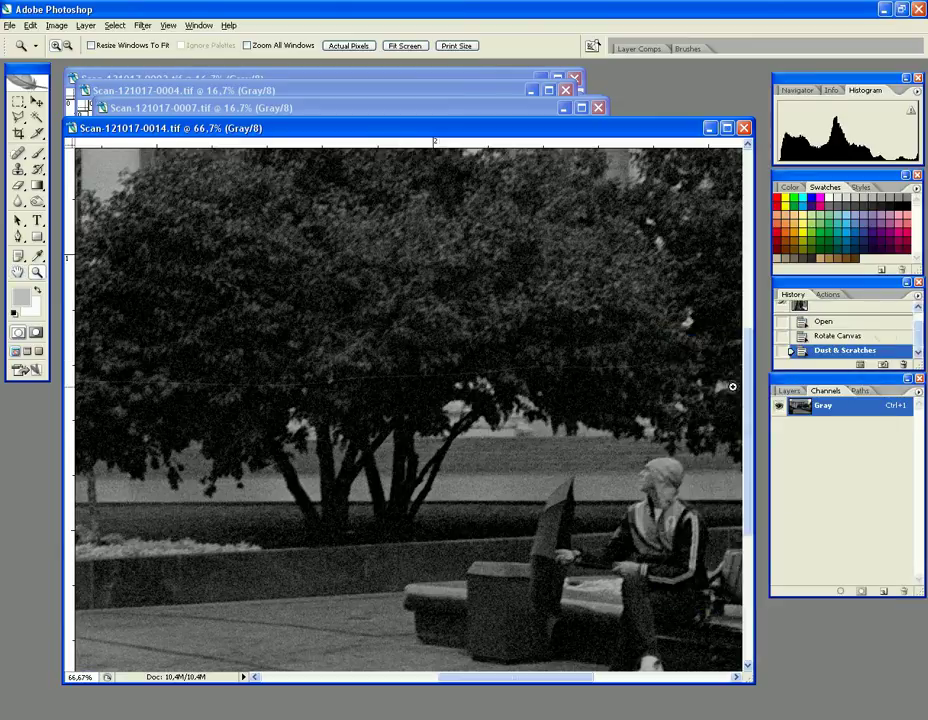
click(854, 338)
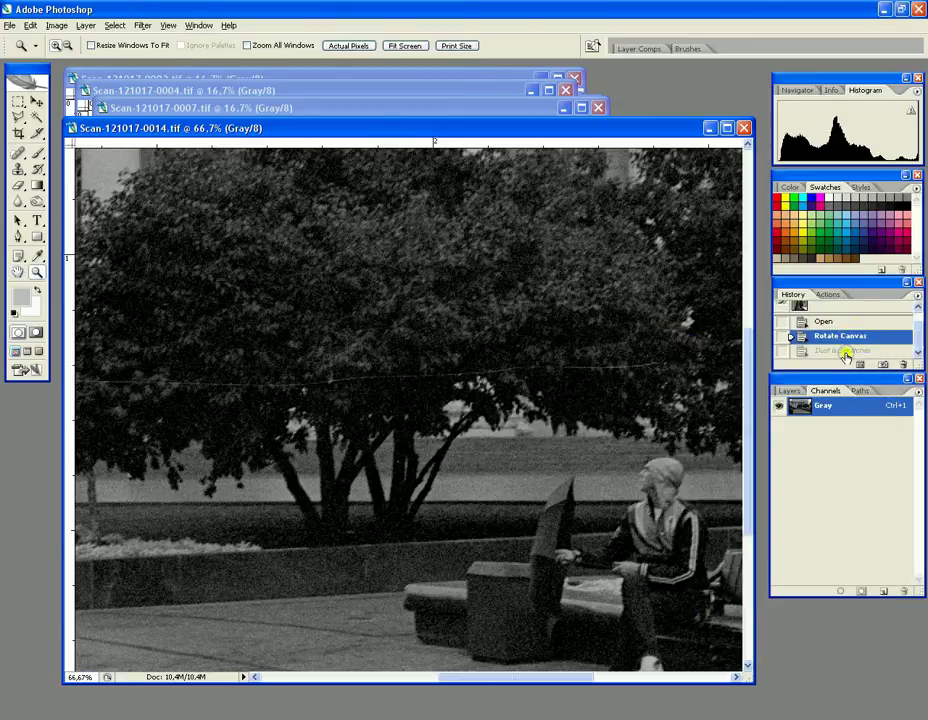
click(845, 350)
Retouch the remaining horizontal scratch across the dark tree foliage with the Clone Stamp tool.
alt+click(394, 364)
alt+click(394, 364)
alt+click(394, 364)
drag(298, 439, 414, 342)
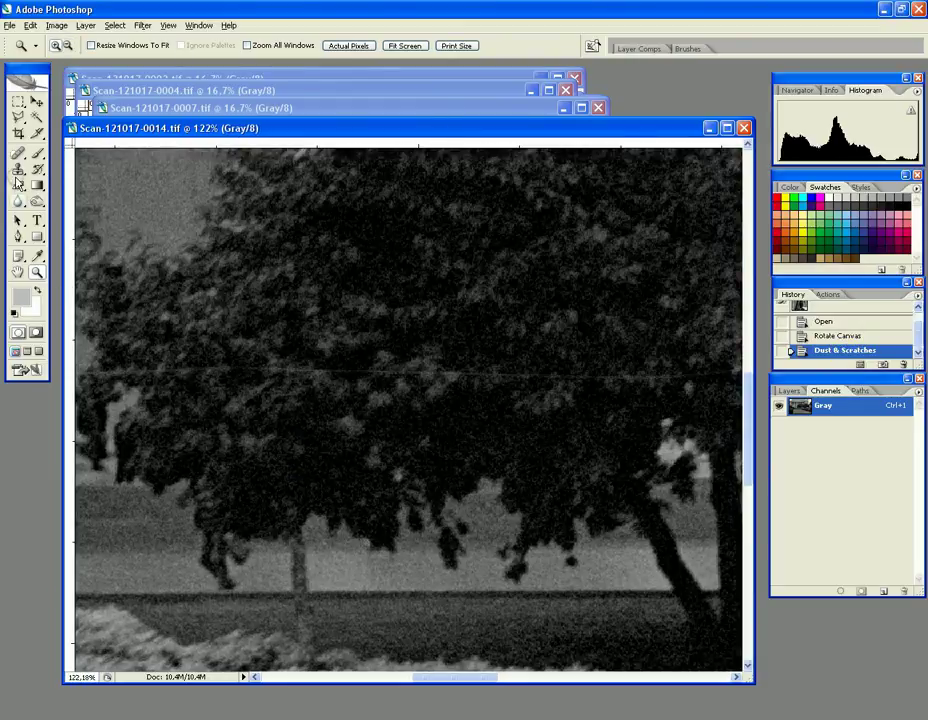
click(19, 170)
mouse_move(143, 366)
mouse_down()
mouse_move(427, 373)
mouse_move(628, 360)
mouse_up()
drag(449, 681, 494, 681)
drag(335, 376, 615, 352)
click(527, 677)
drag(268, 342, 500, 333)
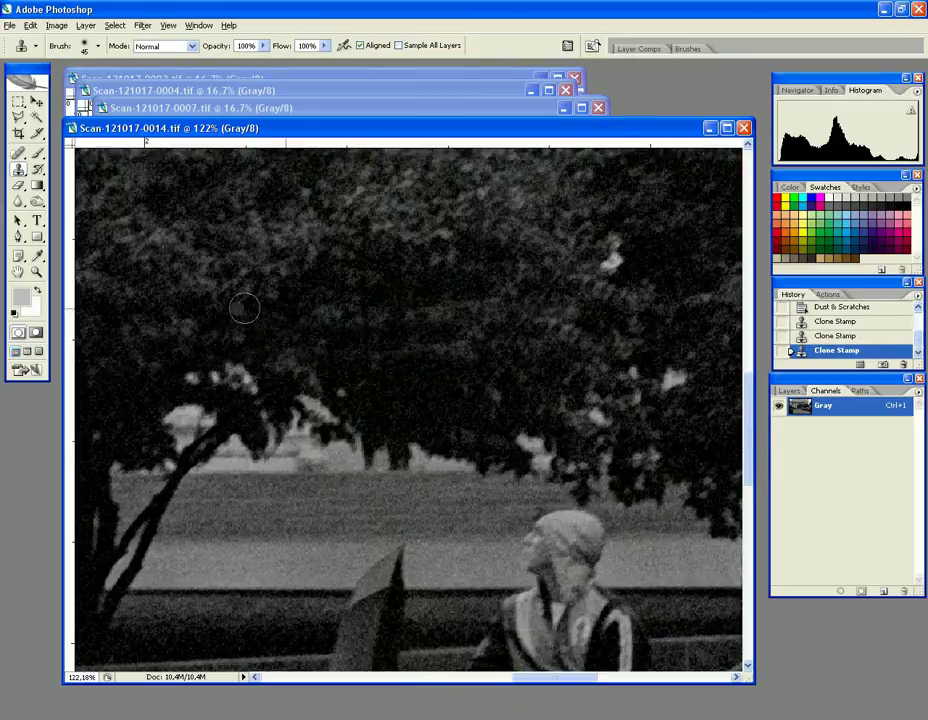
Examine the retouched theatre photo as a whole, enlarging its window to show the full frame.
click(36, 272)
alt+click(387, 383)
alt+click(363, 437)
alt+click(340, 425)
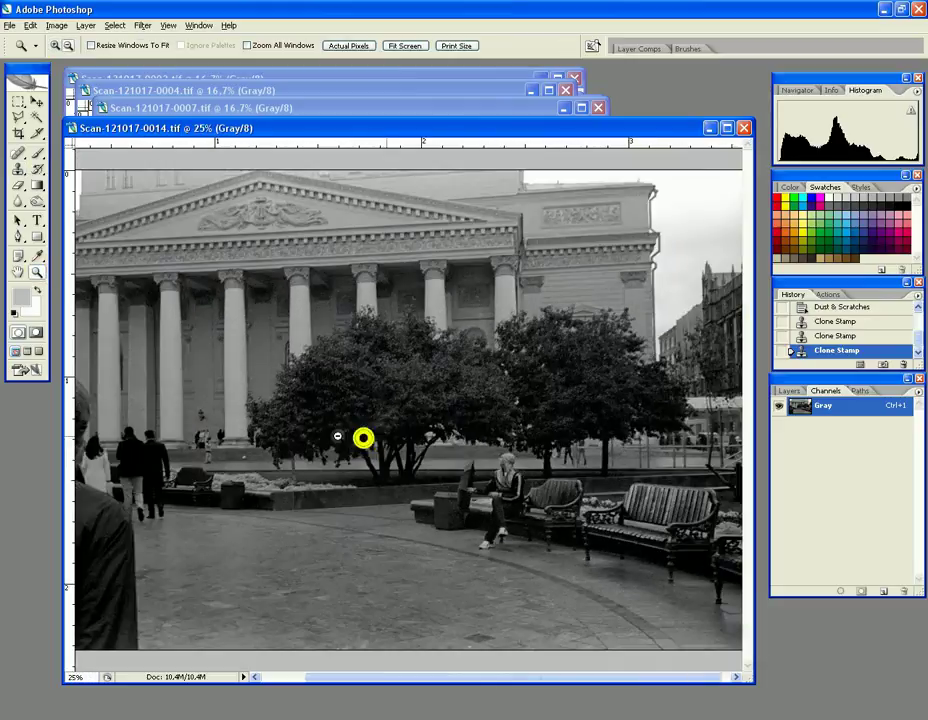
alt+click(385, 459)
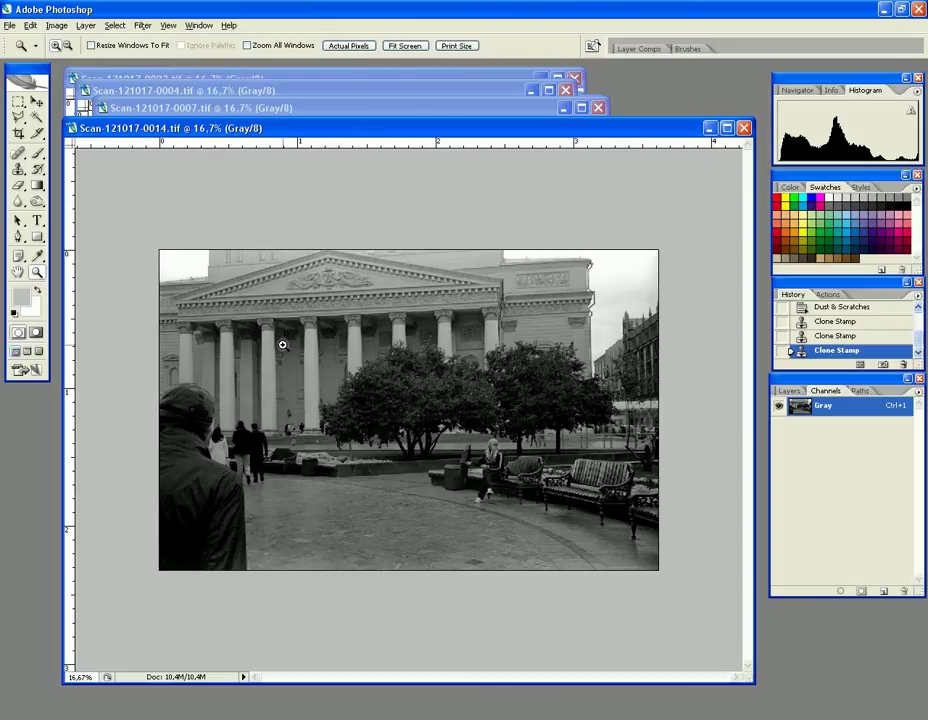
click(381, 406)
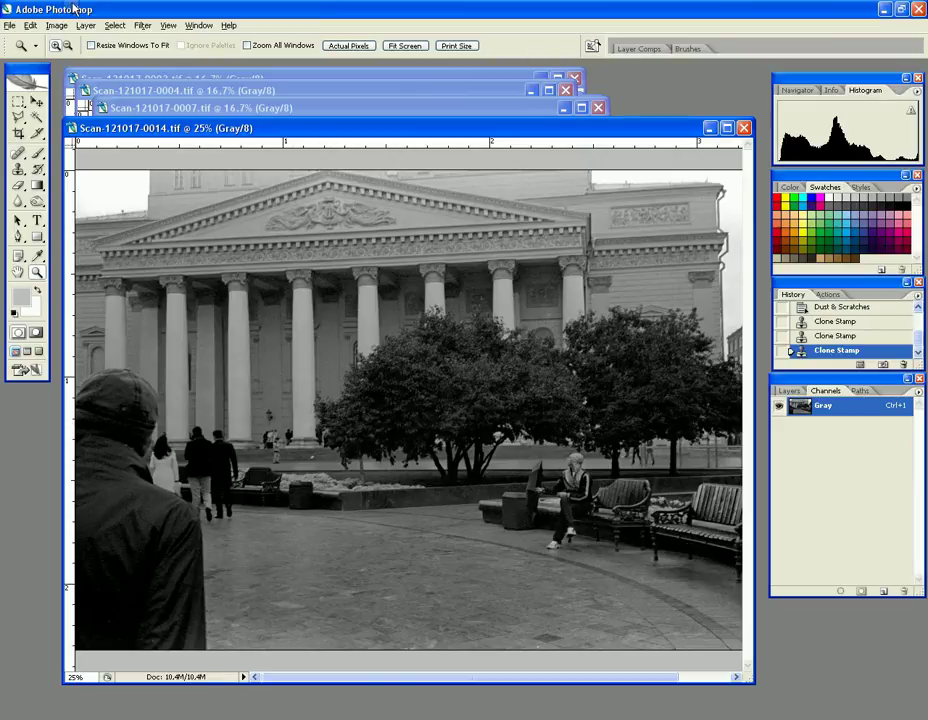
alt+click(313, 396)
click(503, 439)
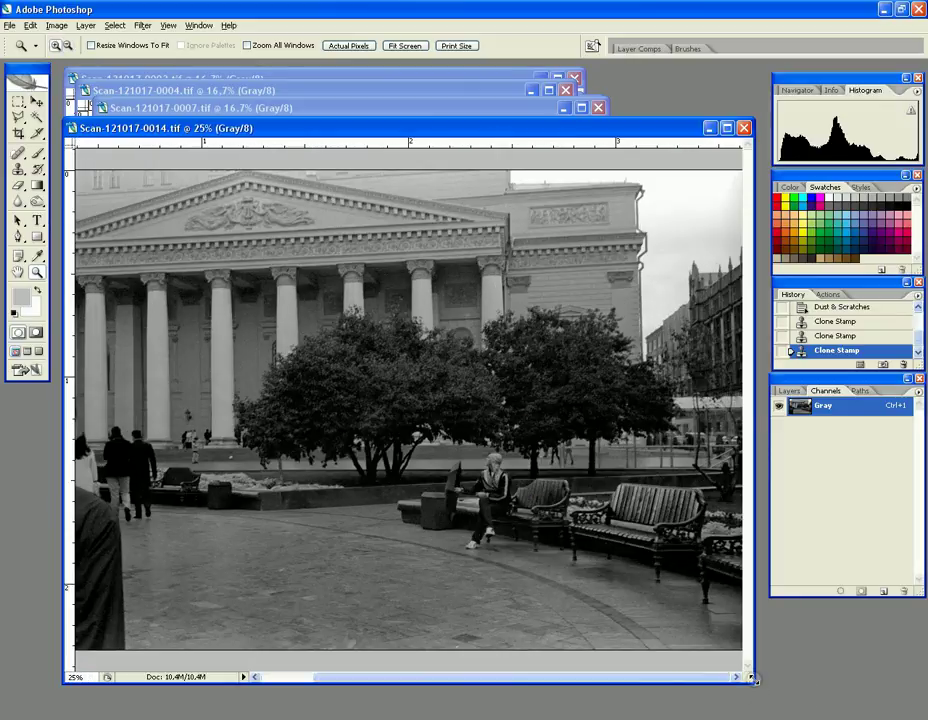
drag(753, 681, 908, 703)
drag(304, 126, 188, 126)
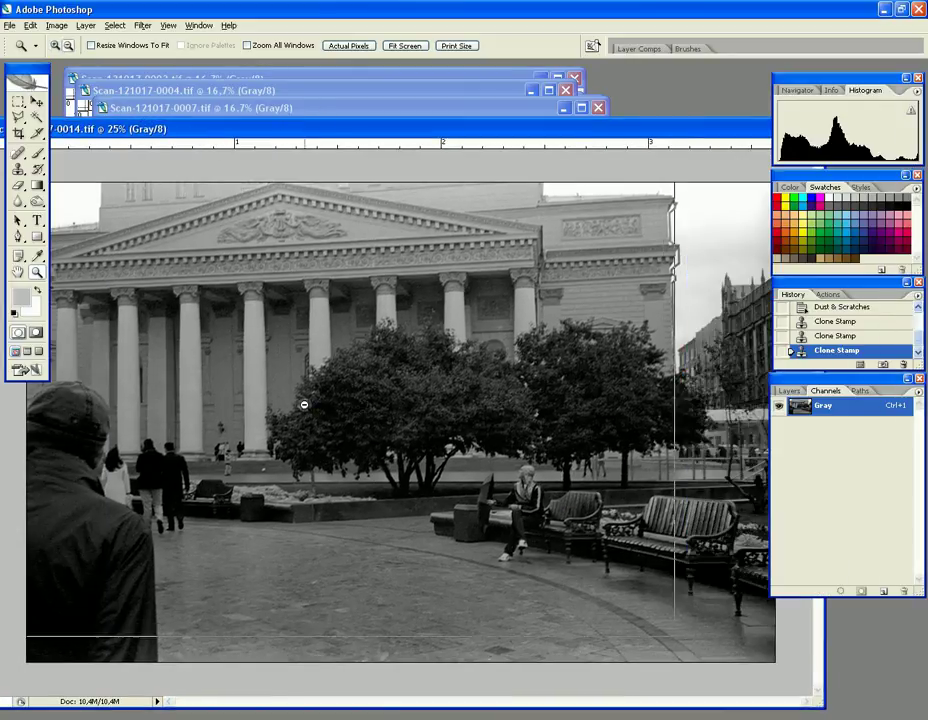
Examine the photo's composition reduced to 5% and enlarged back to 25%.
alt+click(346, 394)
alt+click(346, 394)
alt+click(346, 388)
alt+click(354, 415)
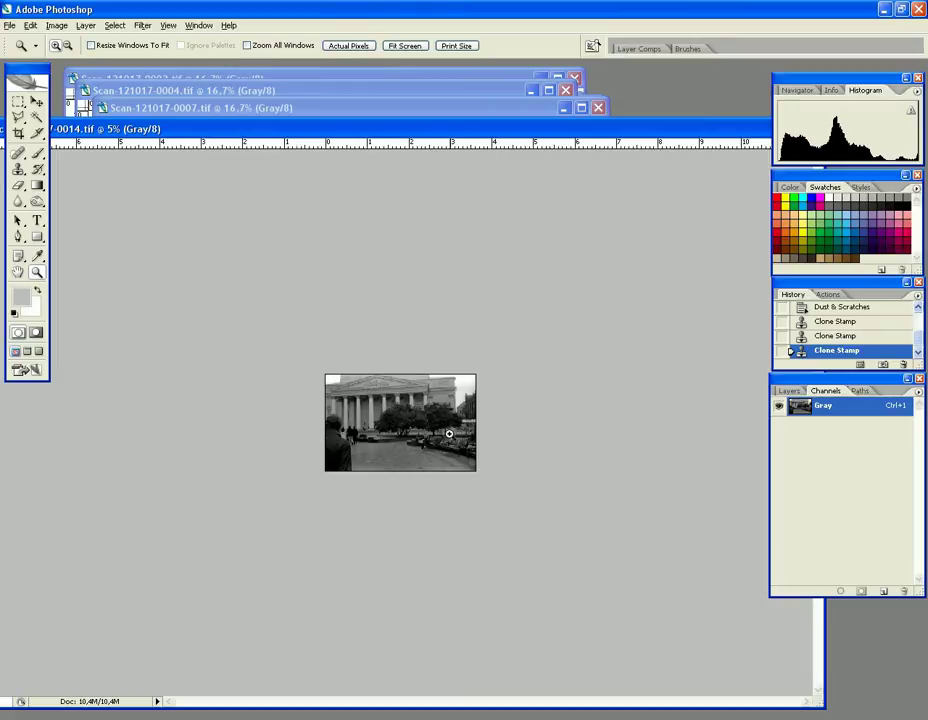
click(397, 433)
click(397, 433)
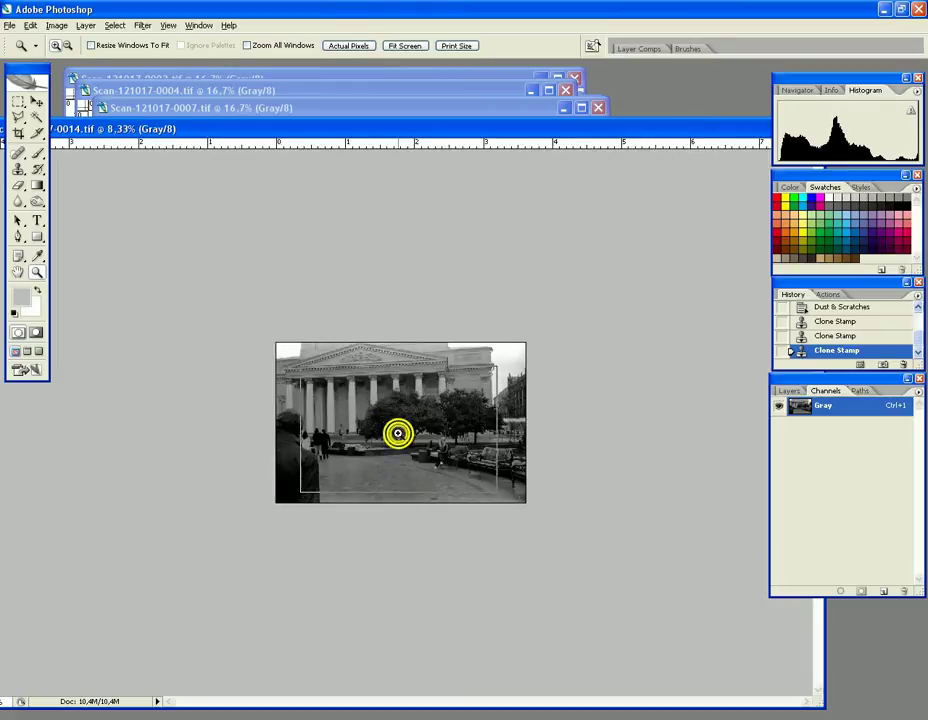
click(396, 433)
click(395, 433)
click(395, 433)
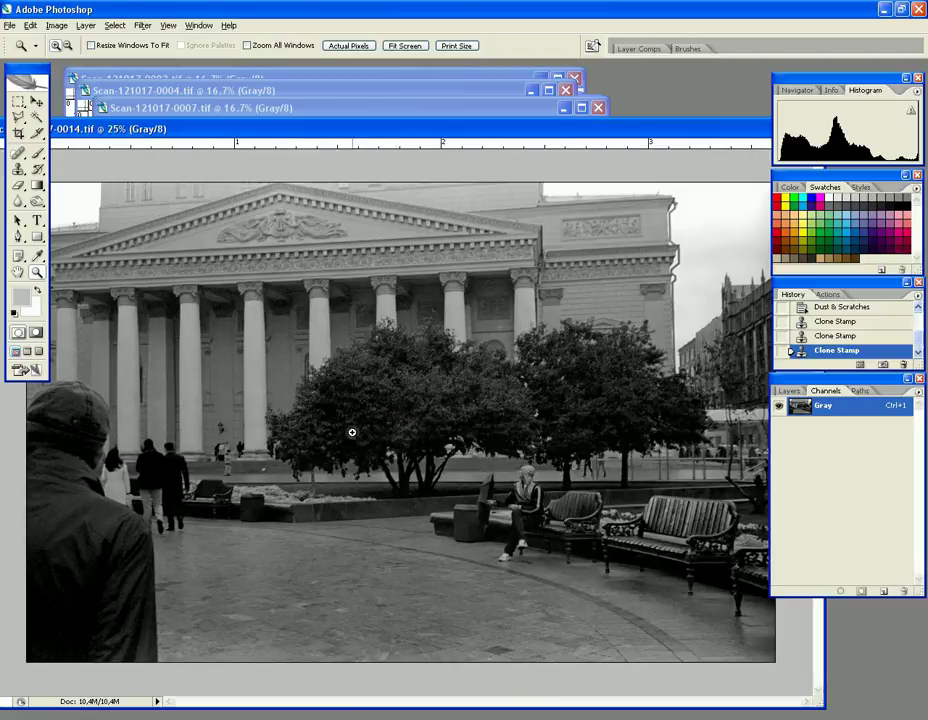
Try contrast values of +98 and +5 on the photo with Brightness/Contrast, and discard the adjustment.
click(58, 25)
mouse_move(62, 58)
click(246, 122)
drag(632, 644, 707, 645)
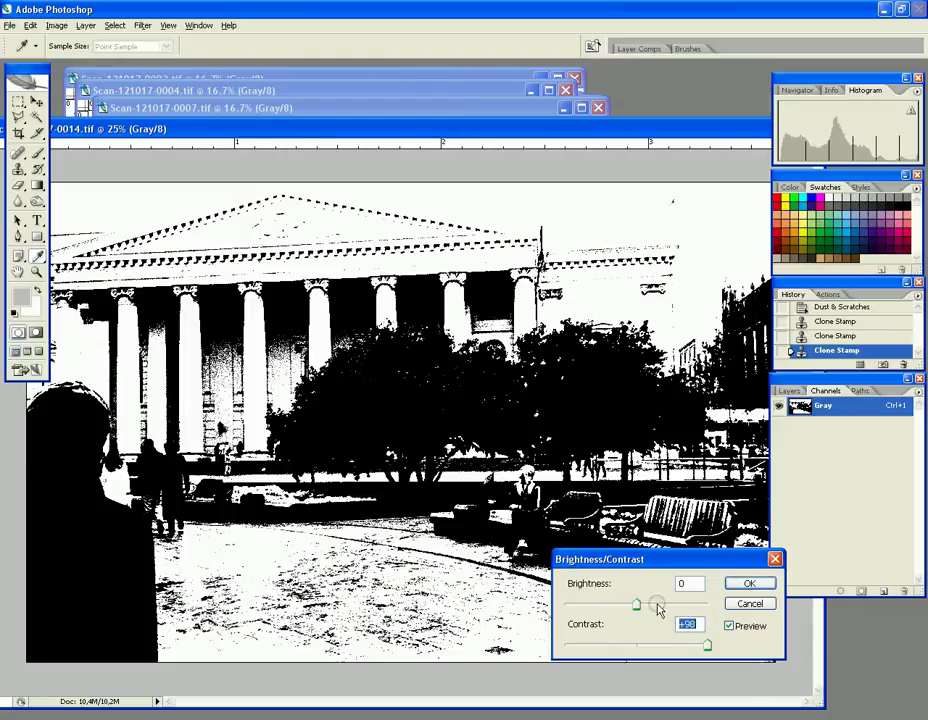
drag(707, 645, 640, 645)
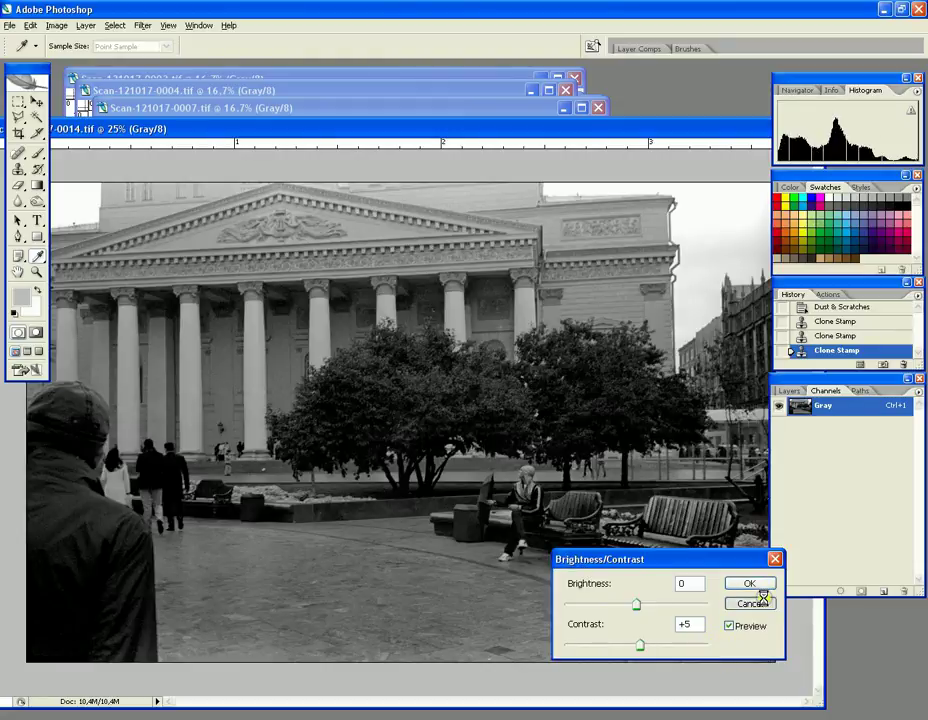
click(771, 603)
key(z)
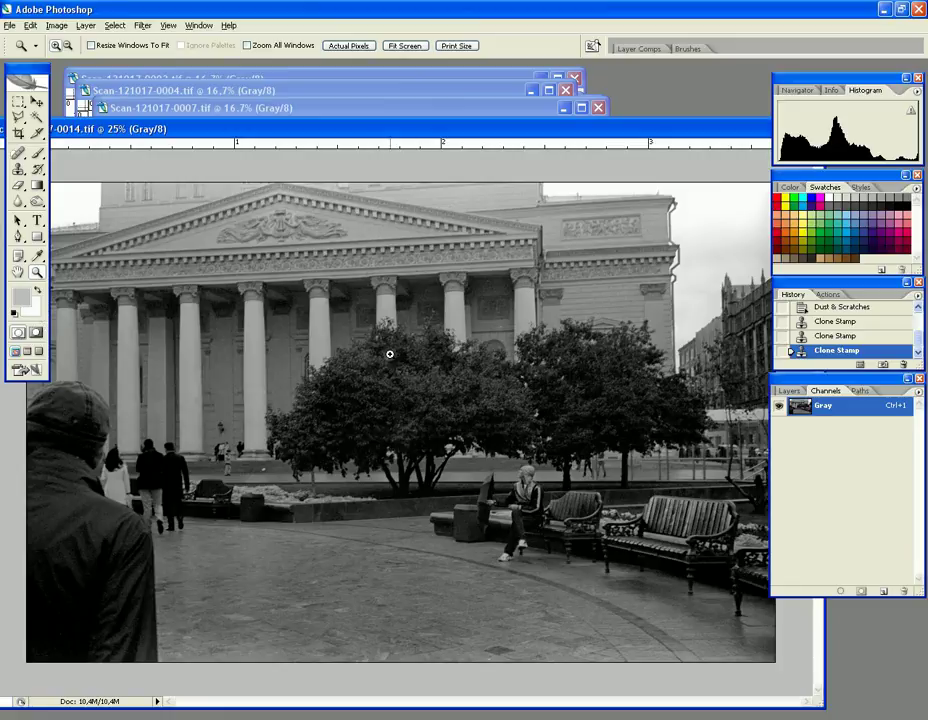
Crop off the left part of the photo to remove the man in the foreground, and clear the selection.
alt+click(447, 334)
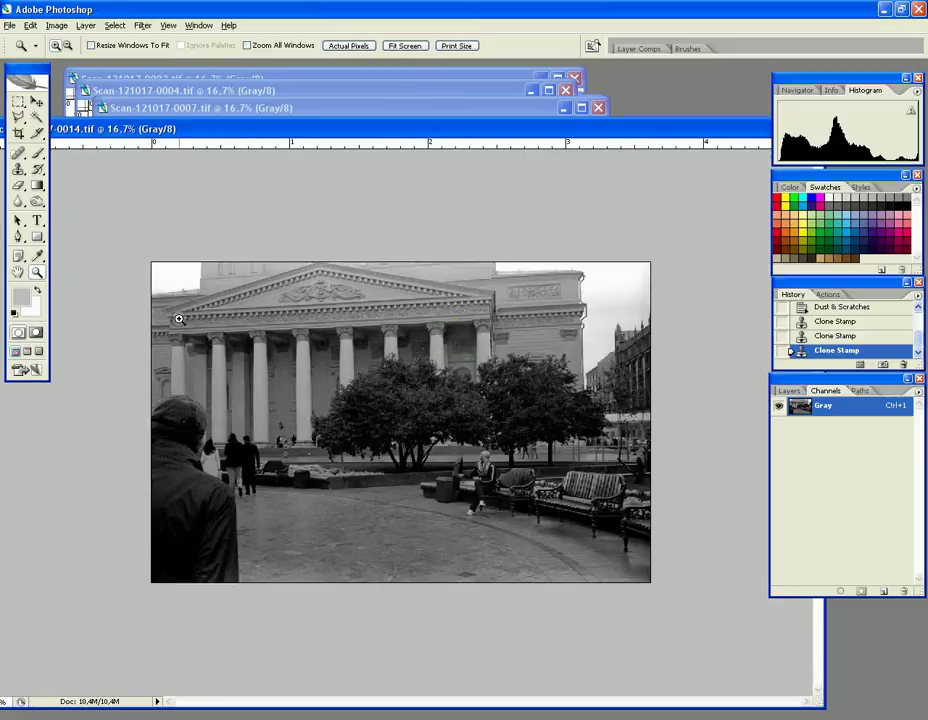
click(18, 101)
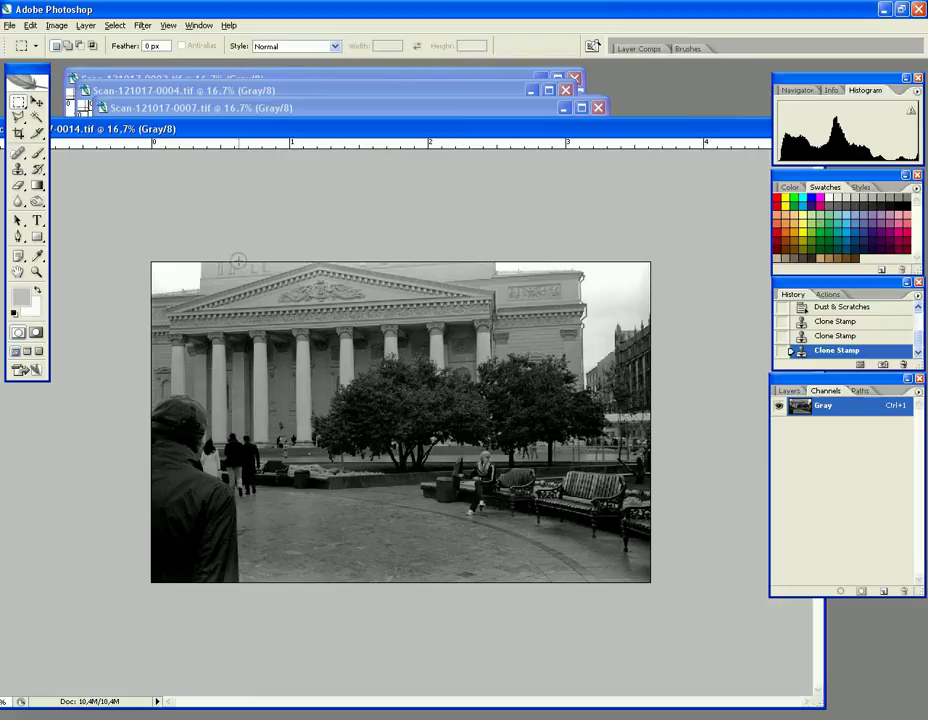
drag(233, 251, 662, 592)
click(56, 25)
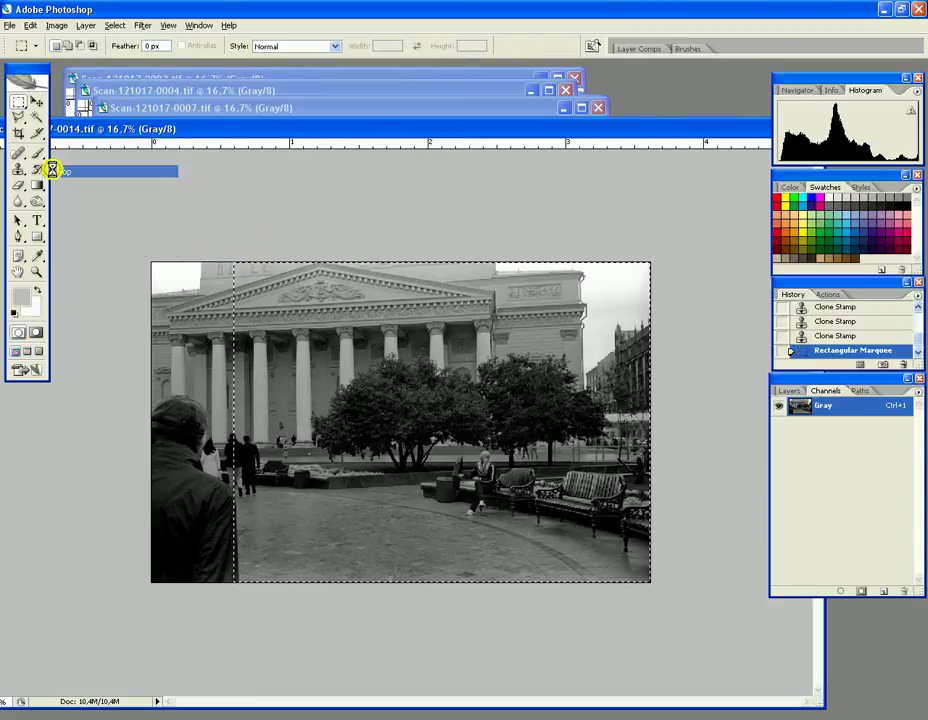
click(56, 172)
click(373, 362)
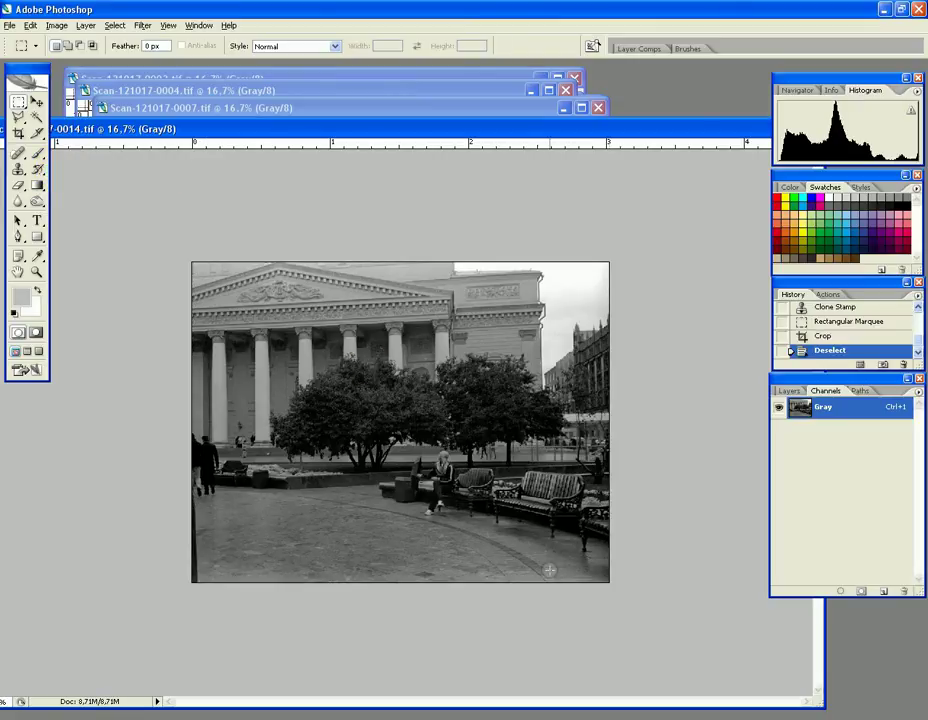
Try cropping thin strips off the top and bottom of the photo, and clear the selection.
drag(616, 561, 188, 256)
click(56, 25)
click(90, 172)
click(294, 352)
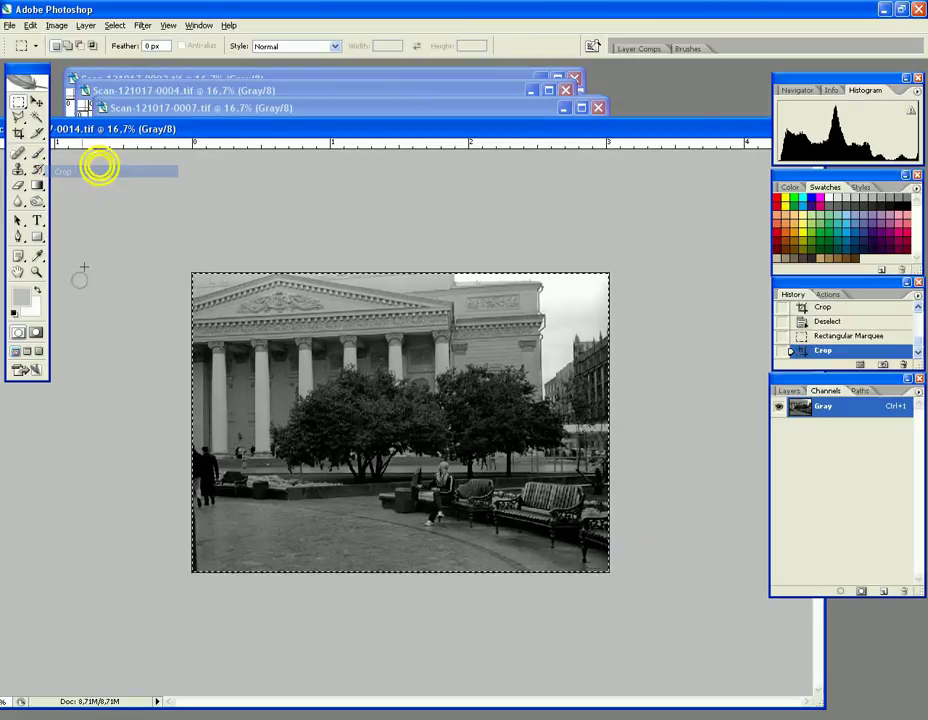
click(37, 272)
click(375, 468)
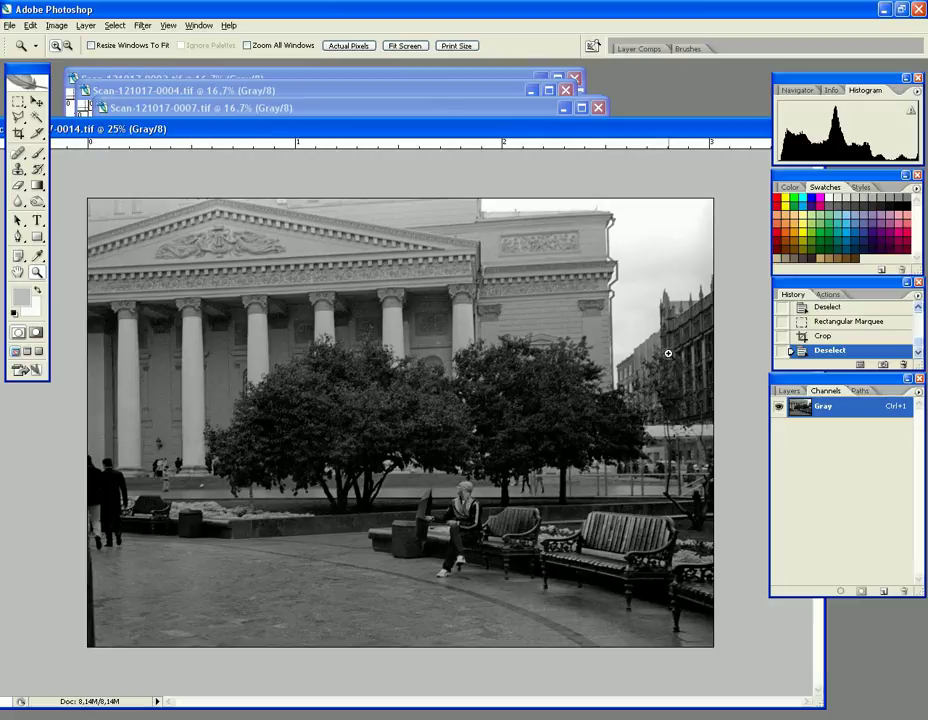
Undo the second crop by reverting to the history state after the first crop.
click(833, 322)
click(830, 307)
alt+click(207, 398)
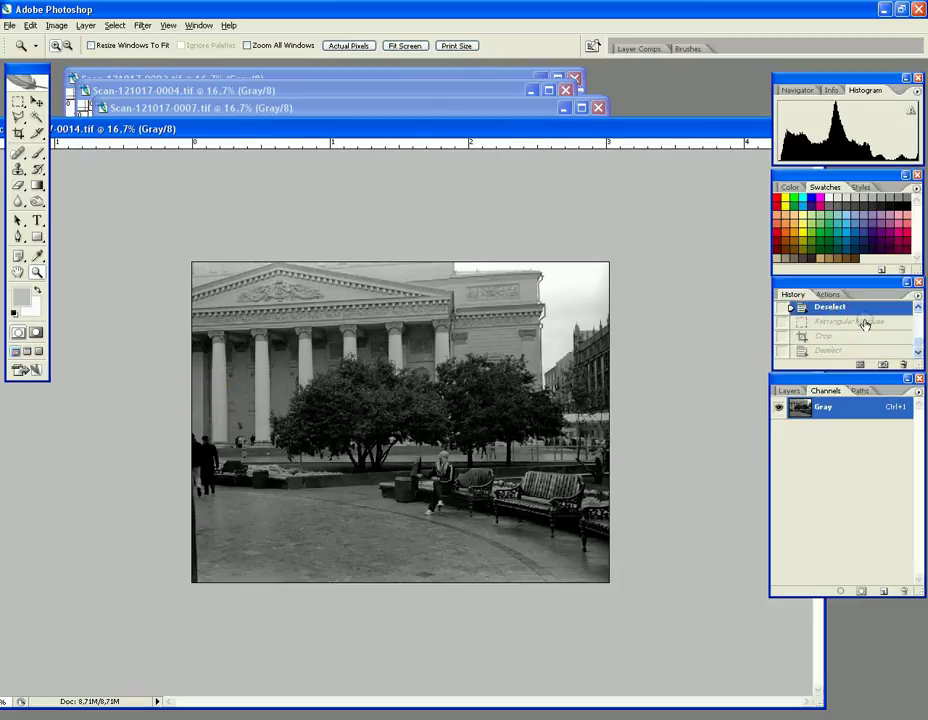
Undo the crop that removed the foreground man by reverting to an earlier history state, and clear the selection.
scroll(904, 307, up, 3)
click(840, 332)
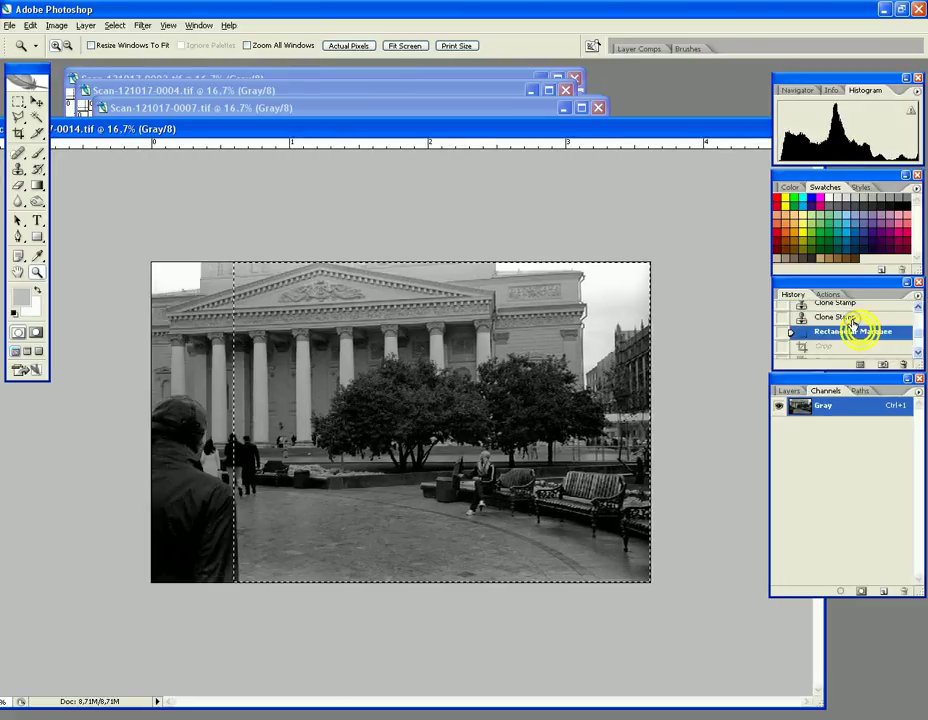
key(m)
click(178, 257)
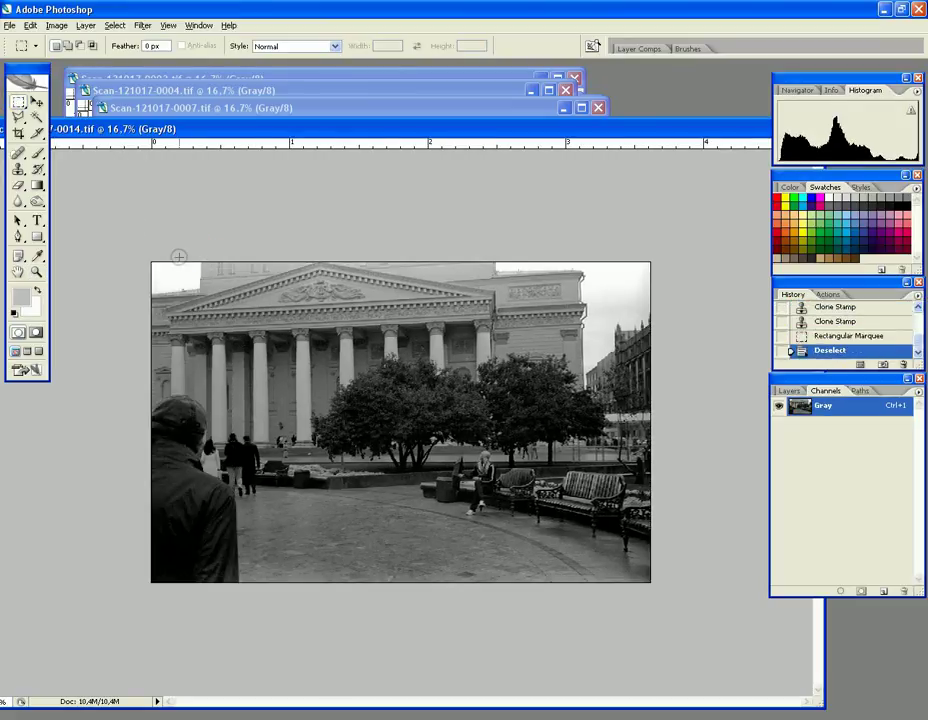
Try cropping thin margins off the left, right and bottom of the photo, and clear the selection.
drag(174, 258, 631, 575)
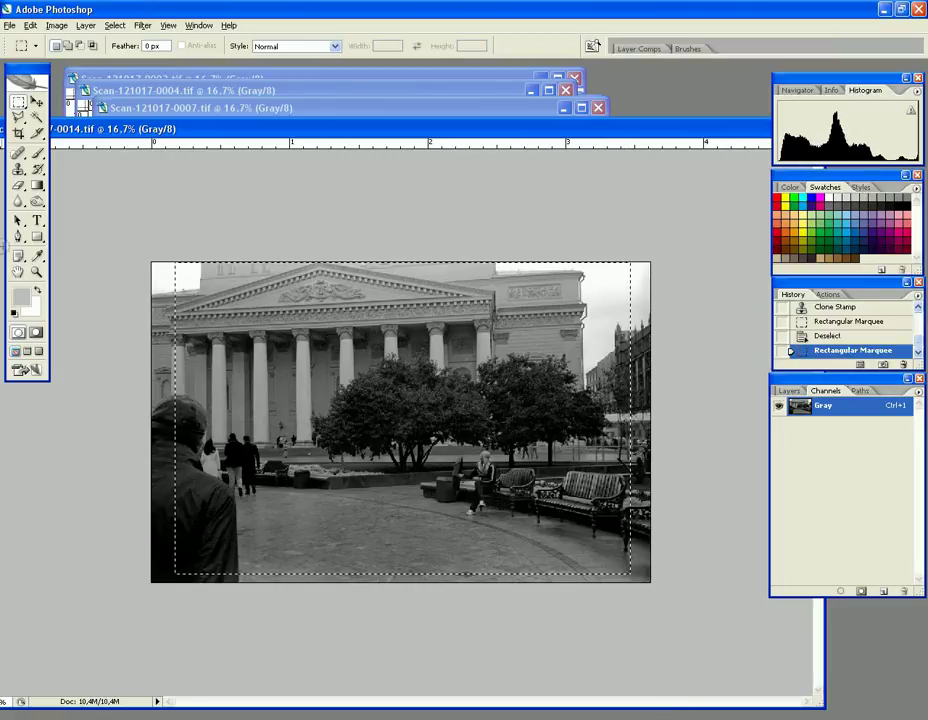
click(56, 25)
click(60, 184)
click(280, 331)
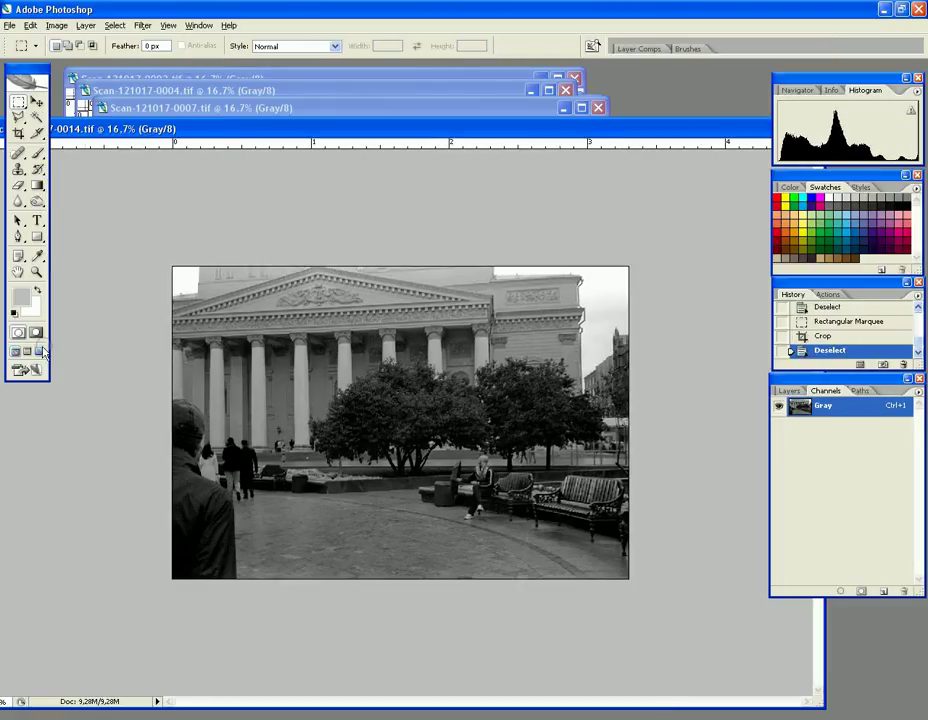
Try cropping a further thin strip off the photo's right side, and clear the selection.
click(36, 271)
click(309, 443)
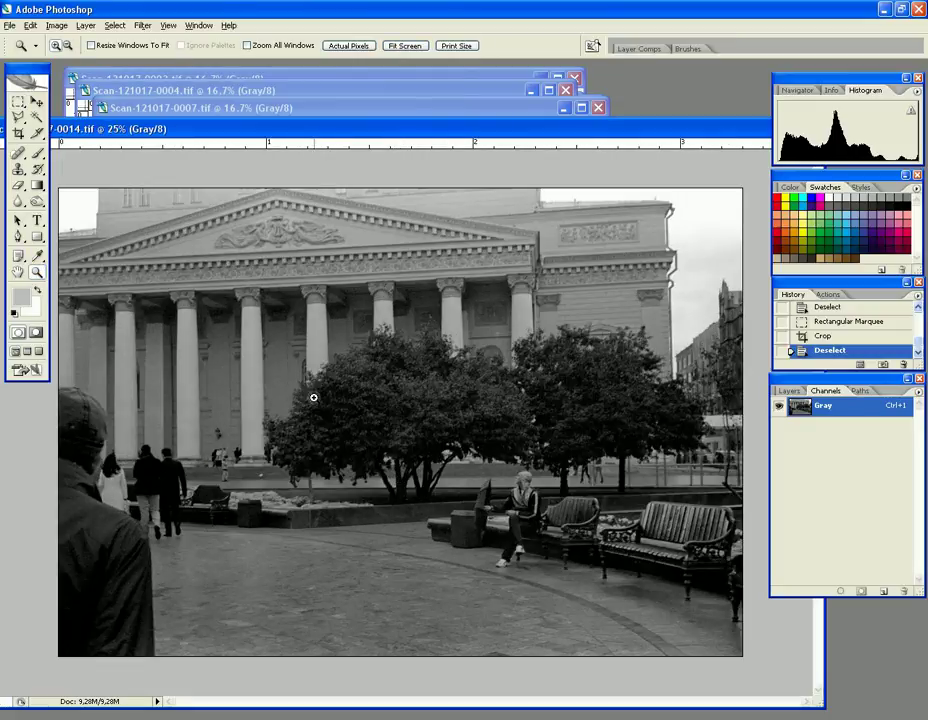
key(m)
drag(706, 173, 45, 665)
click(56, 25)
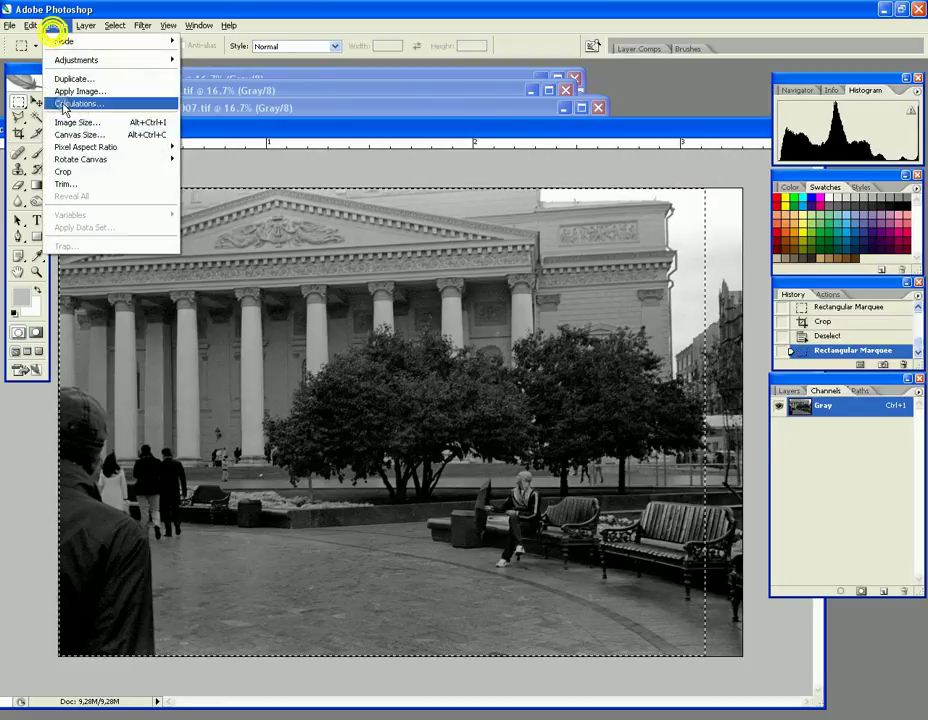
click(66, 172)
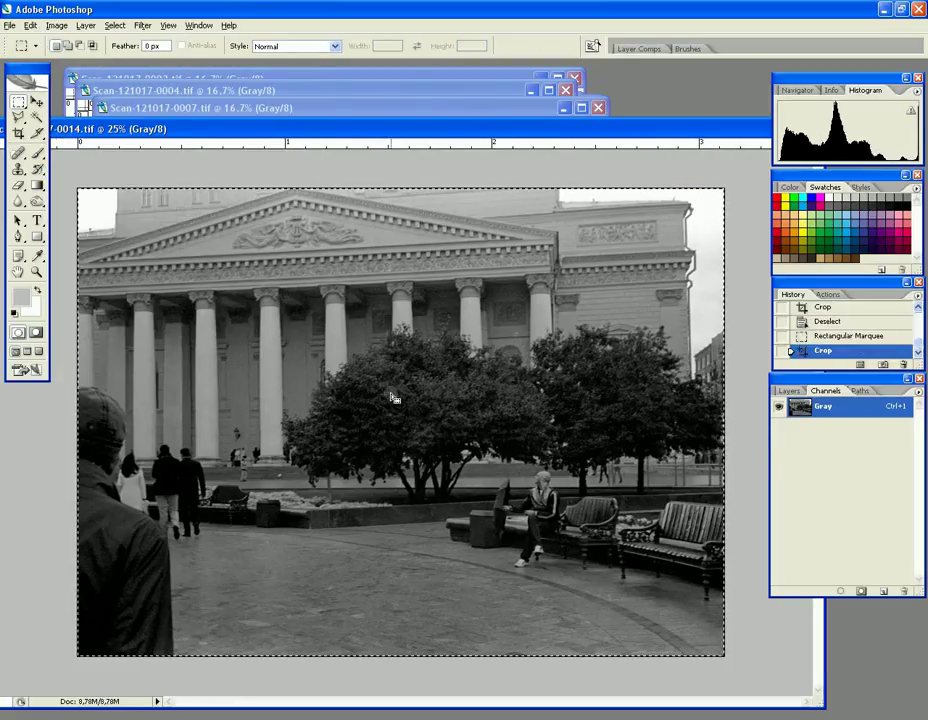
click(271, 330)
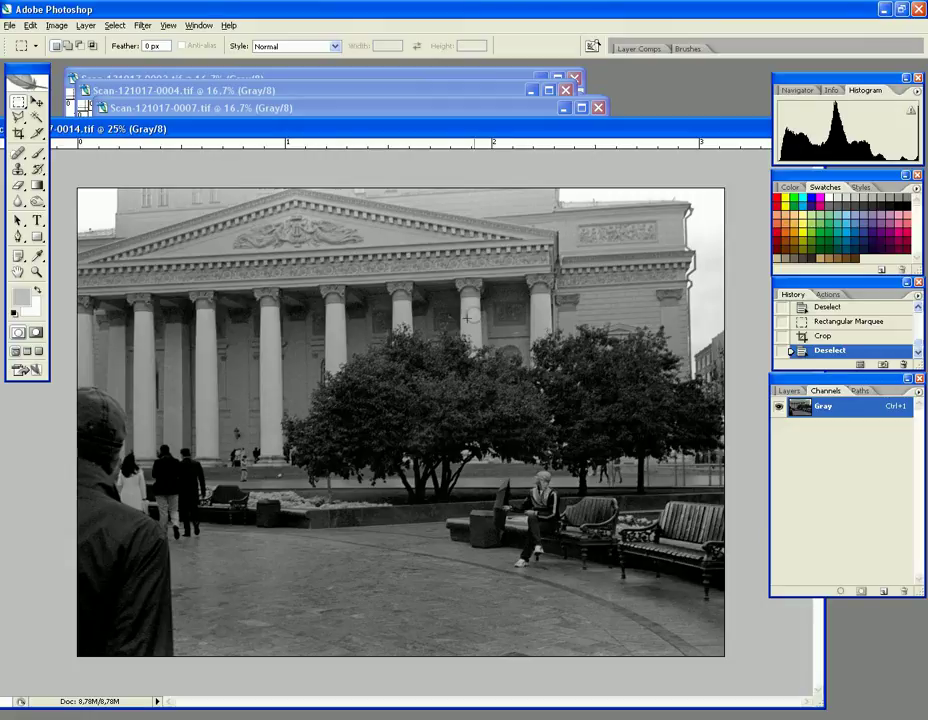
Compare the photo before and after the last crop, and examine the composition at different magnifications.
click(824, 323)
click(912, 308)
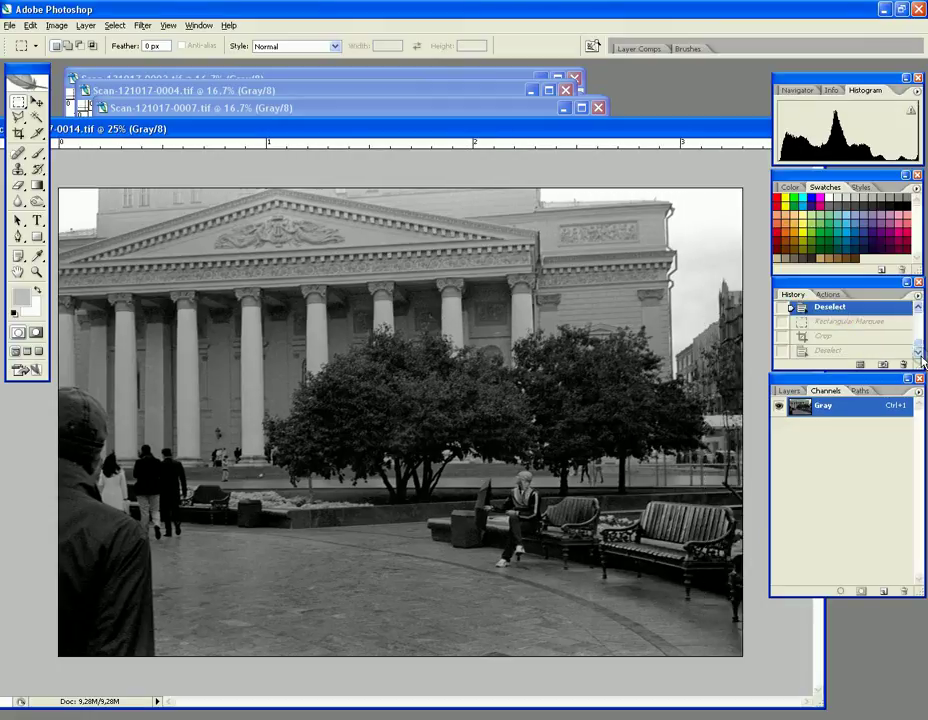
click(912, 350)
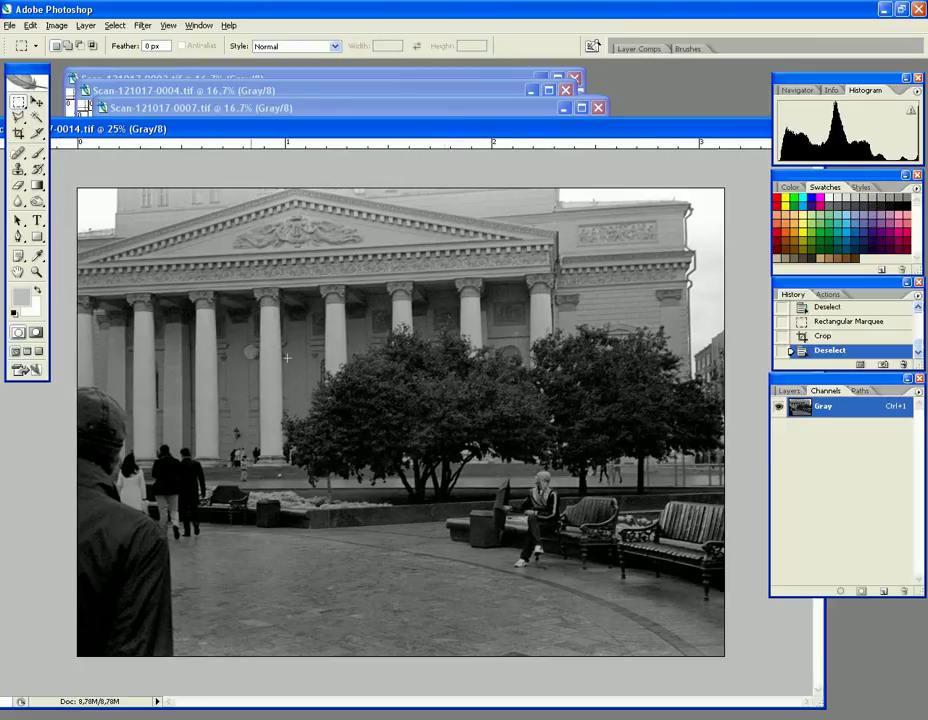
click(36, 276)
alt+click(406, 422)
alt+click(393, 422)
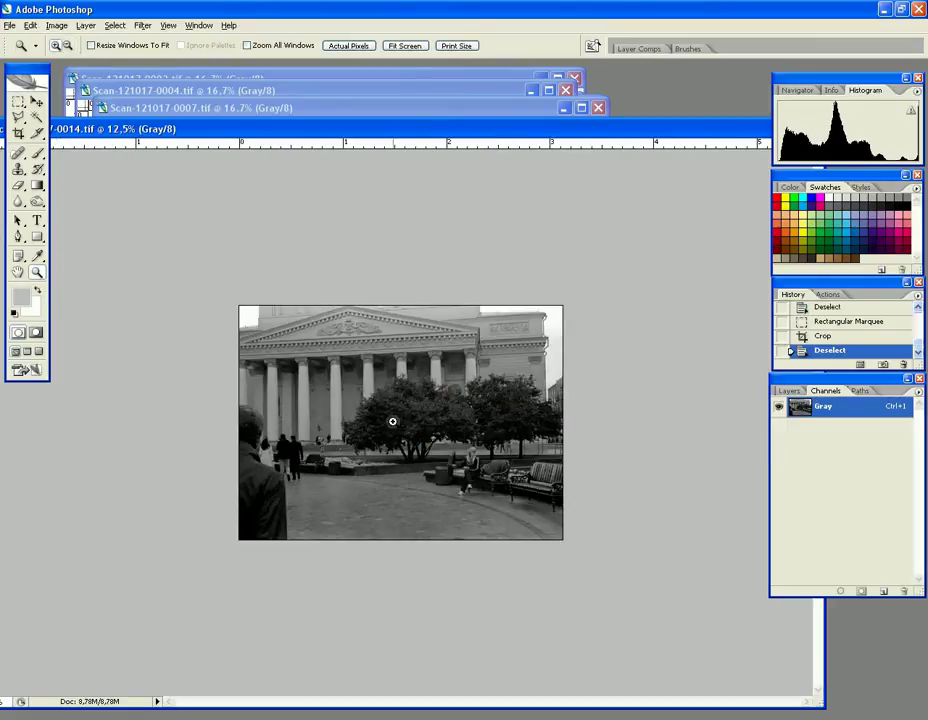
click(392, 422)
click(392, 422)
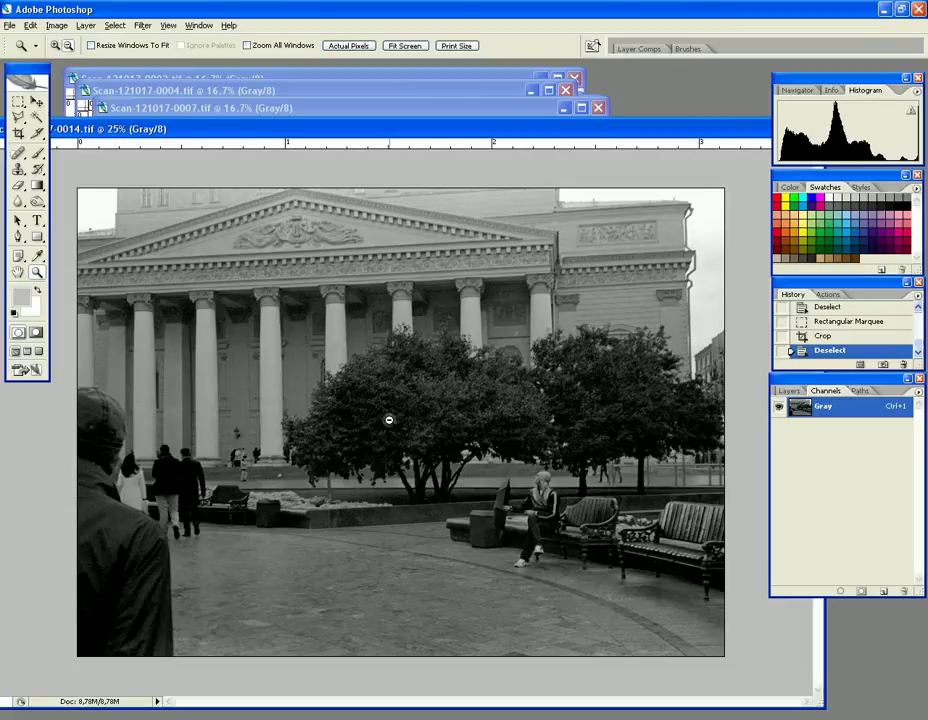
alt+click(389, 420)
Undo both margin crops by reverting through the history to the uncropped photo without a selection.
scroll(916, 317, up, 2)
click(848, 321)
click(918, 306)
click(853, 320)
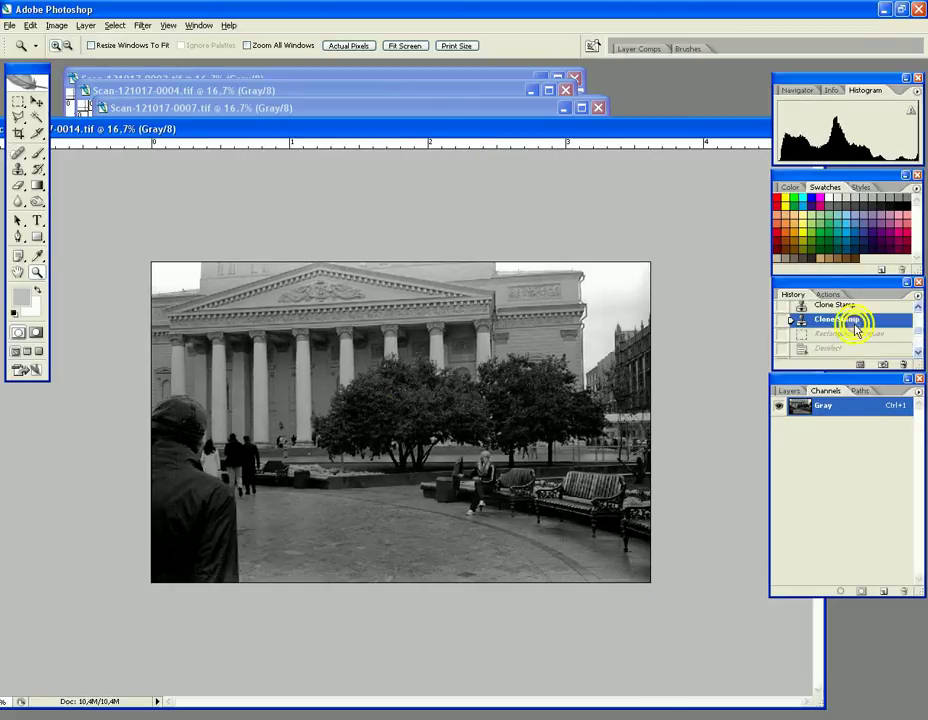
click(900, 306)
click(872, 336)
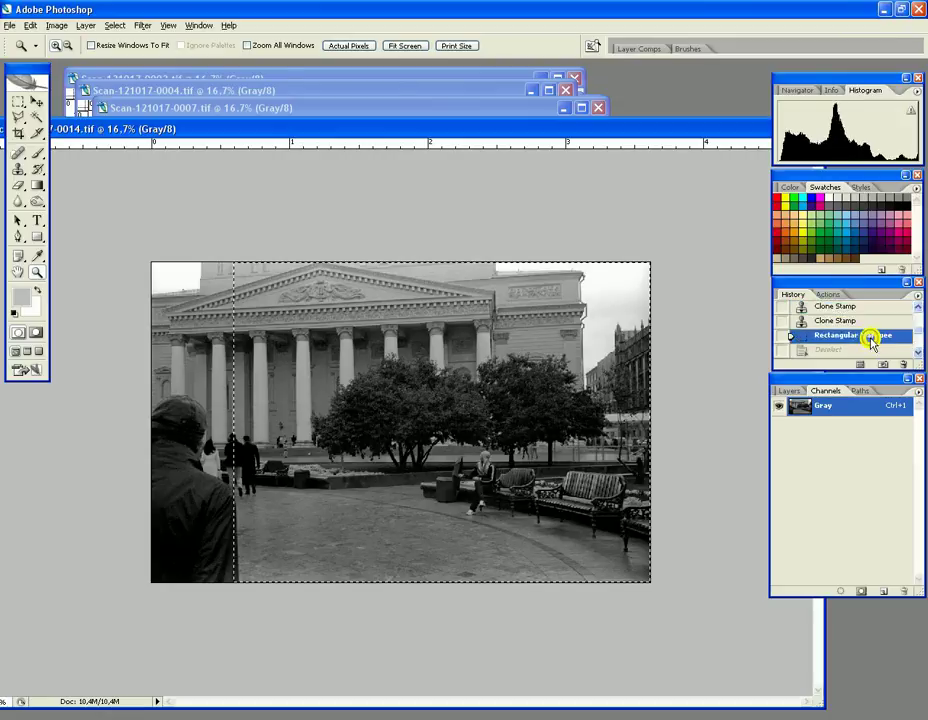
click(835, 350)
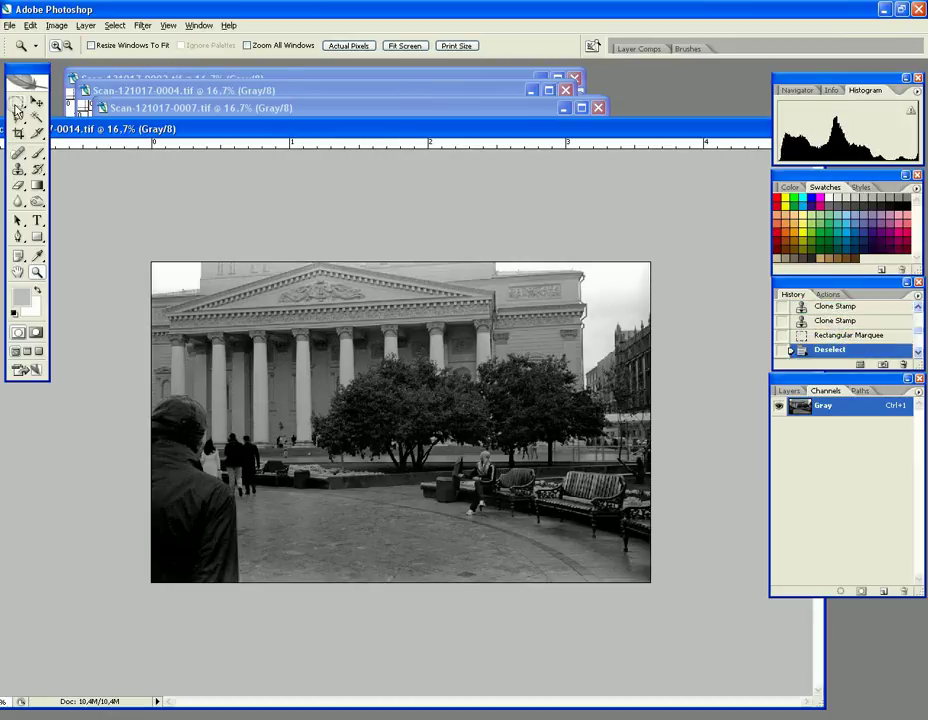
Try a tighter crop that removes the foreground man at the left and thin strips at the top and right.
click(18, 103)
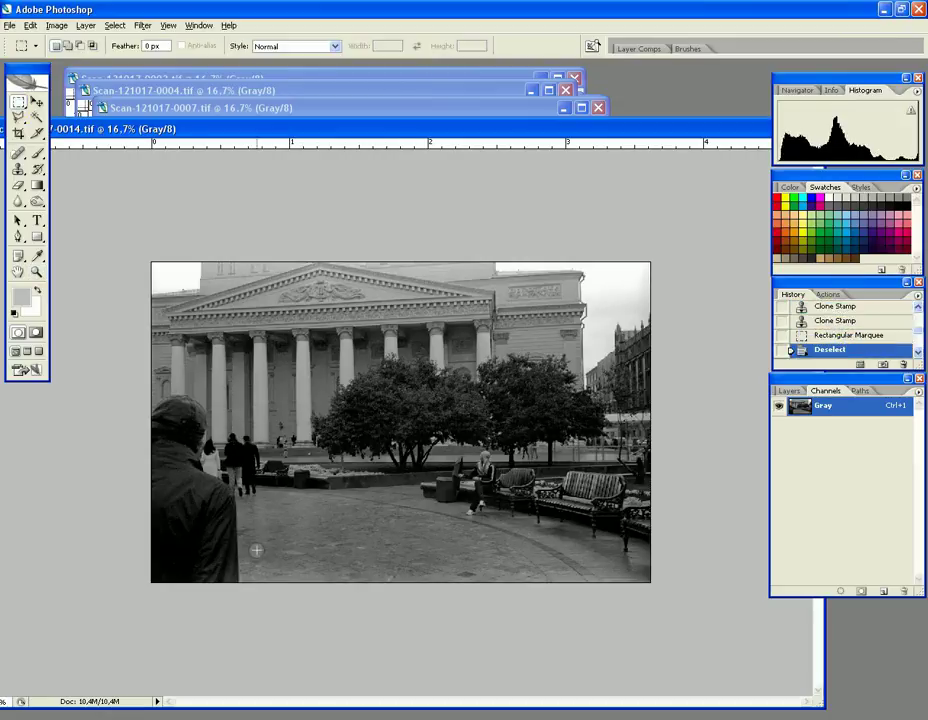
drag(253, 570, 414, 514)
click(336, 537)
drag(282, 562, 622, 276)
click(252, 275)
drag(243, 268, 633, 580)
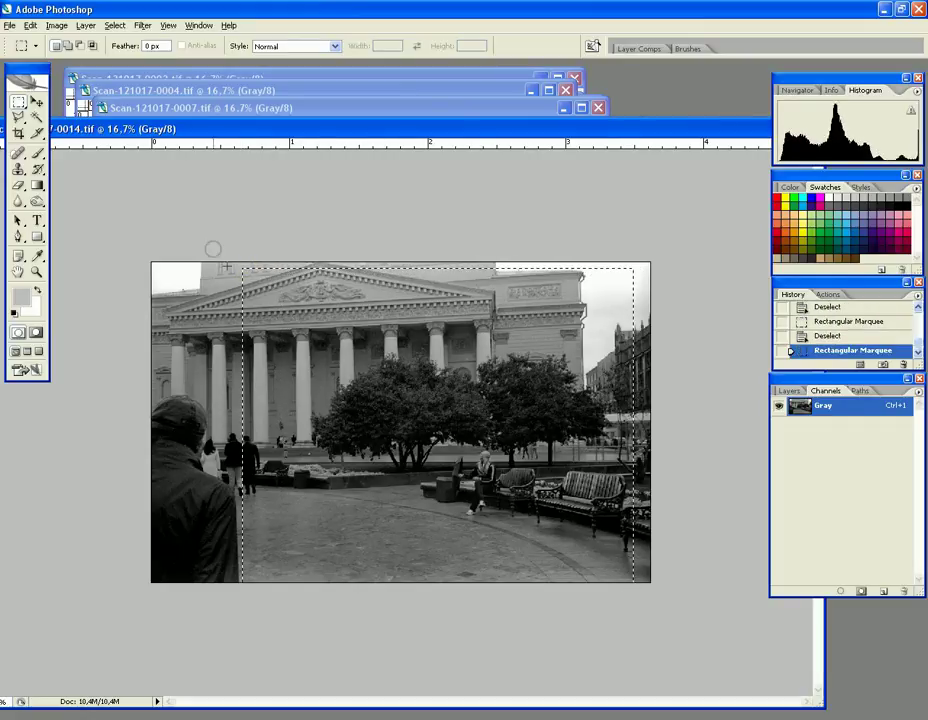
click(56, 25)
click(75, 128)
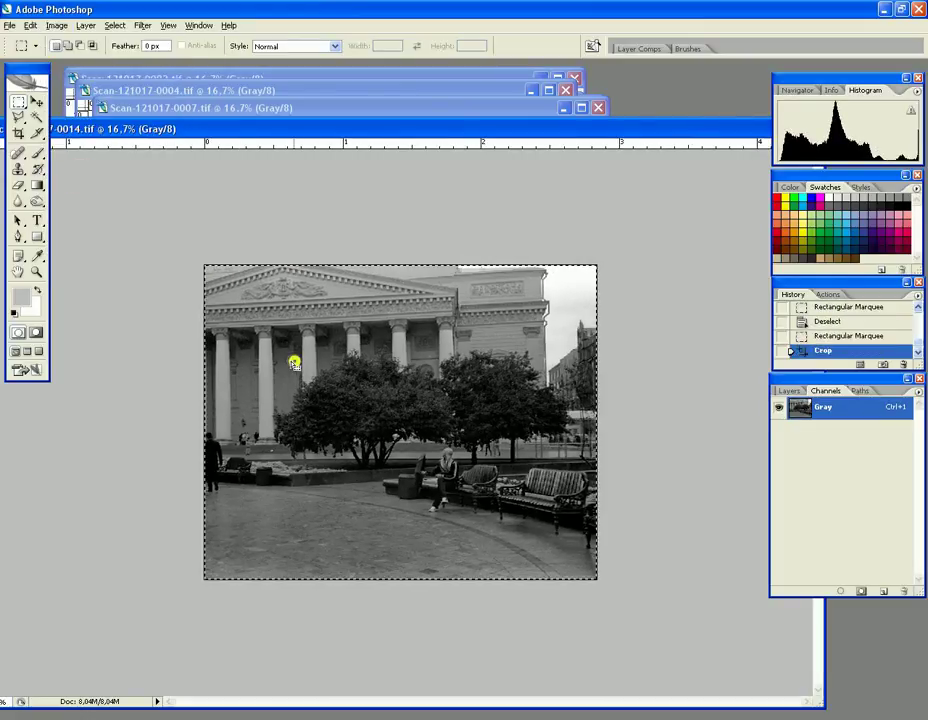
click(36, 272)
click(338, 522)
click(18, 102)
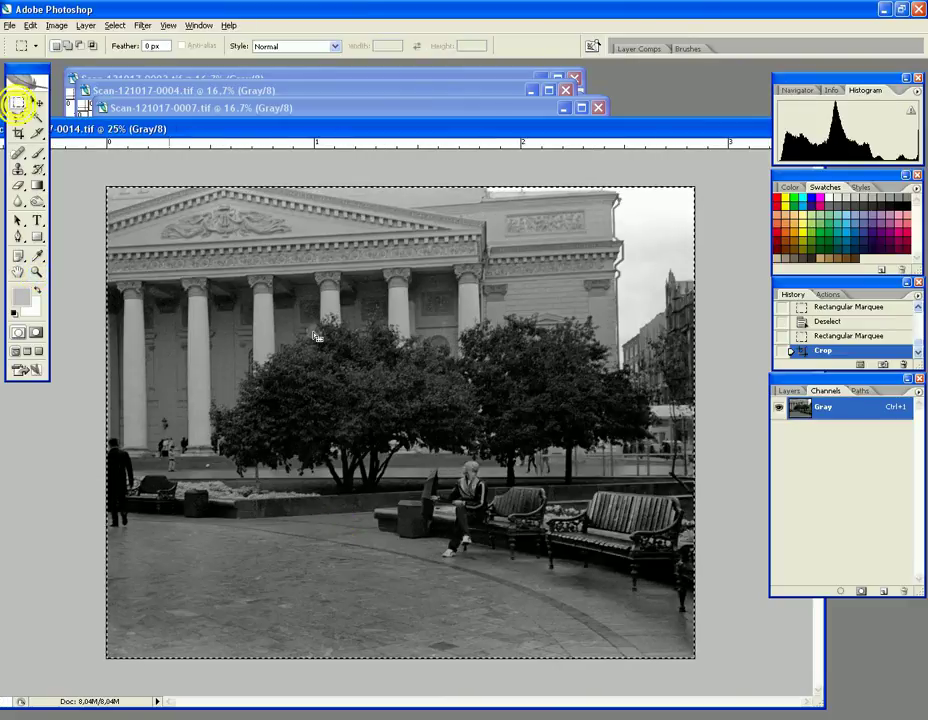
click(25, 79)
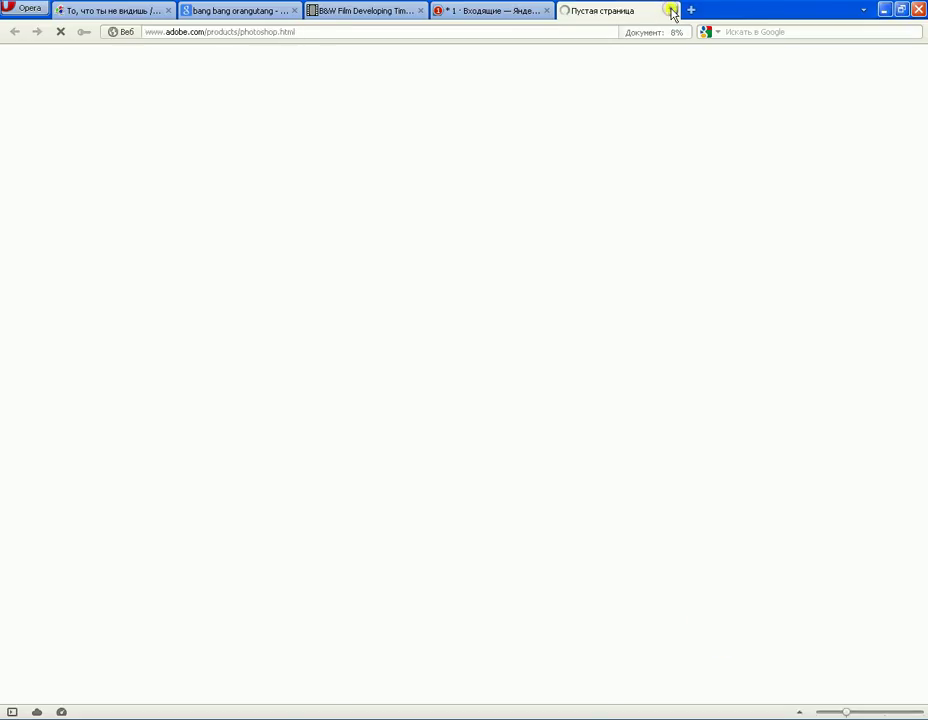
click(672, 11)
key(alt+Tab)
Try cropping thin strips off the top and bottom of the tightly cropped photo, and clear the selection.
click(707, 640)
drag(707, 640, 95, 175)
click(56, 25)
click(76, 170)
click(77, 172)
key(ctrl+d)
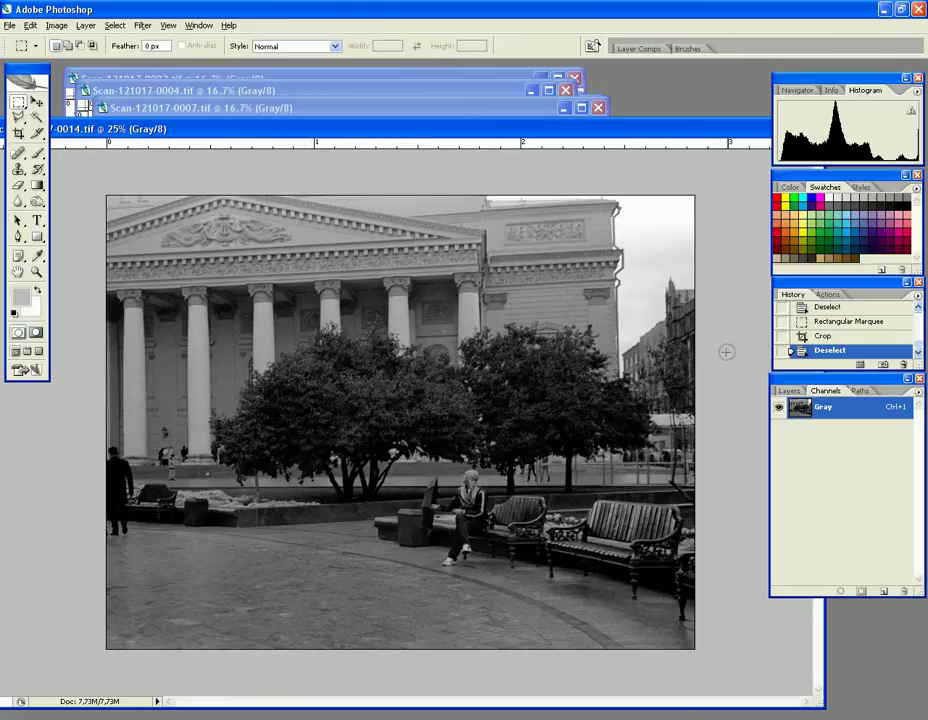
Undo the two latest crops by reverting to the history state before them, and clear the selection.
click(905, 321)
click(855, 307)
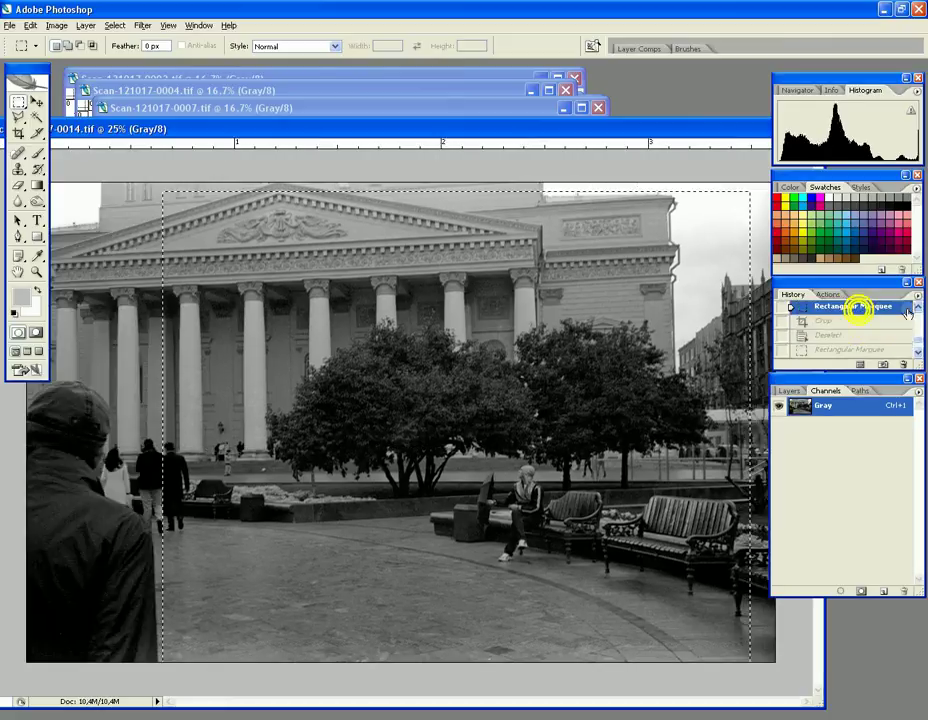
click(72, 153)
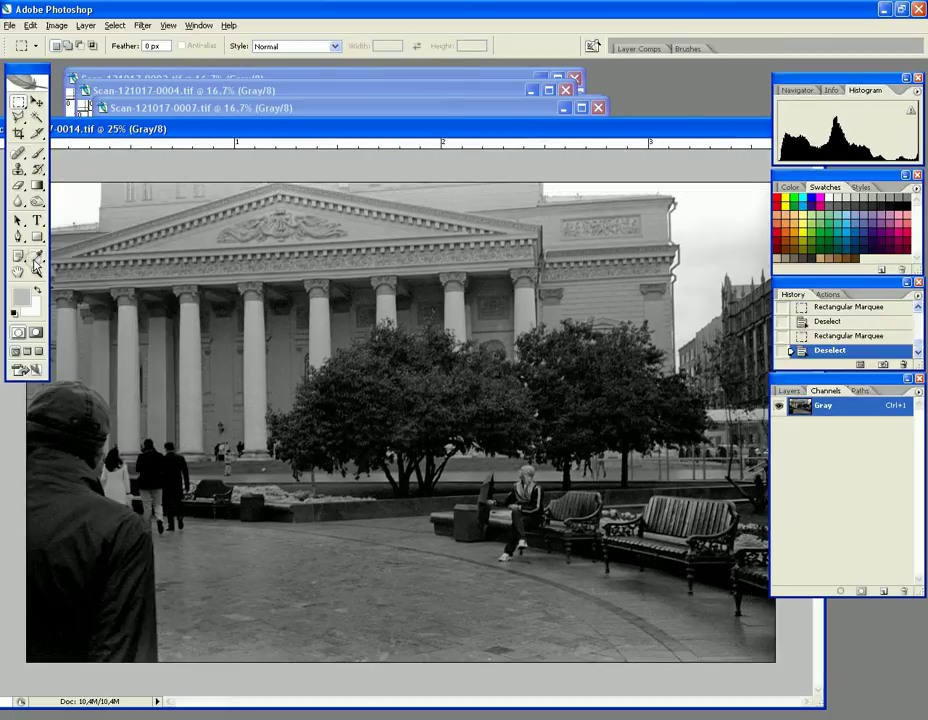
Crop narrow margins off the left, right and bottom of the photo, keeping the foreground man, and clear the selection.
drag(58, 172, 621, 660)
click(263, 510)
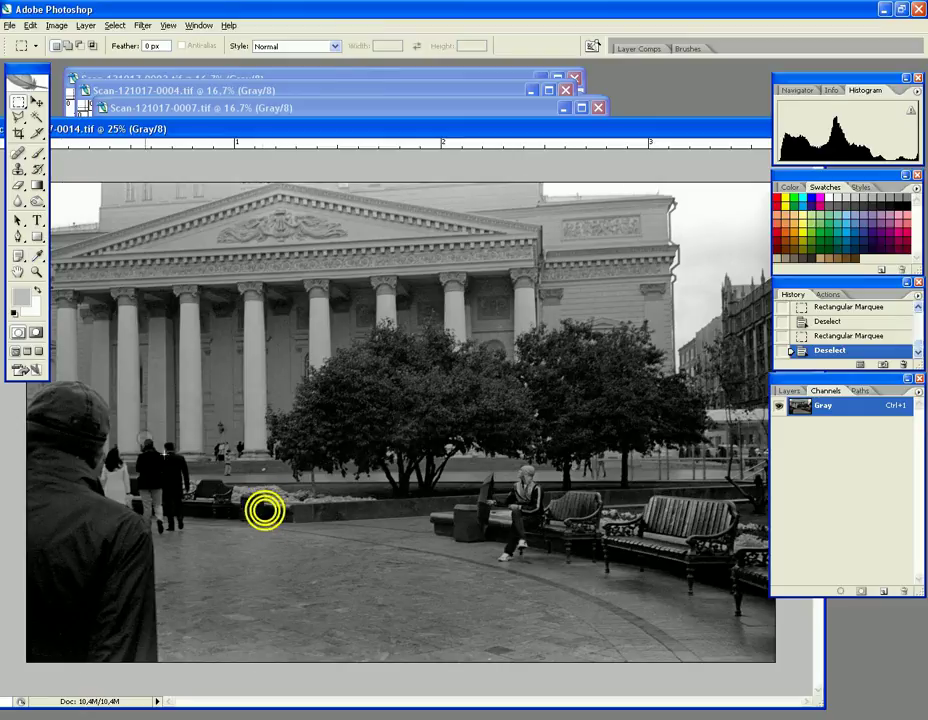
click(36, 270)
alt+click(297, 354)
click(18, 101)
drag(168, 250, 637, 575)
click(56, 25)
click(62, 184)
key(ctrl+d)
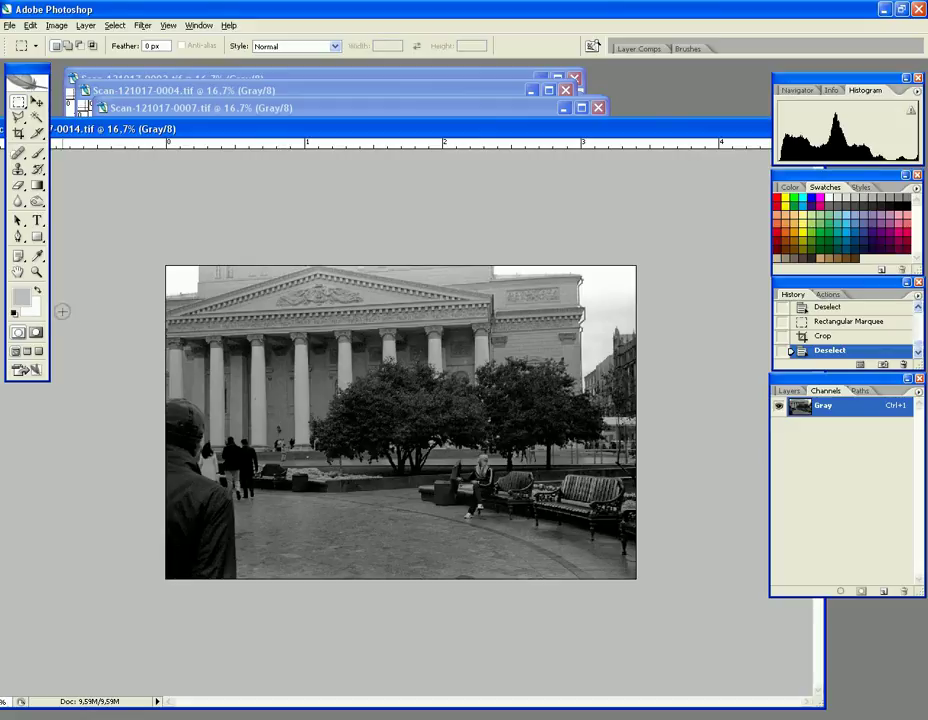
key(z)
click(323, 468)
click(463, 450)
alt+click(463, 450)
alt+click(277, 406)
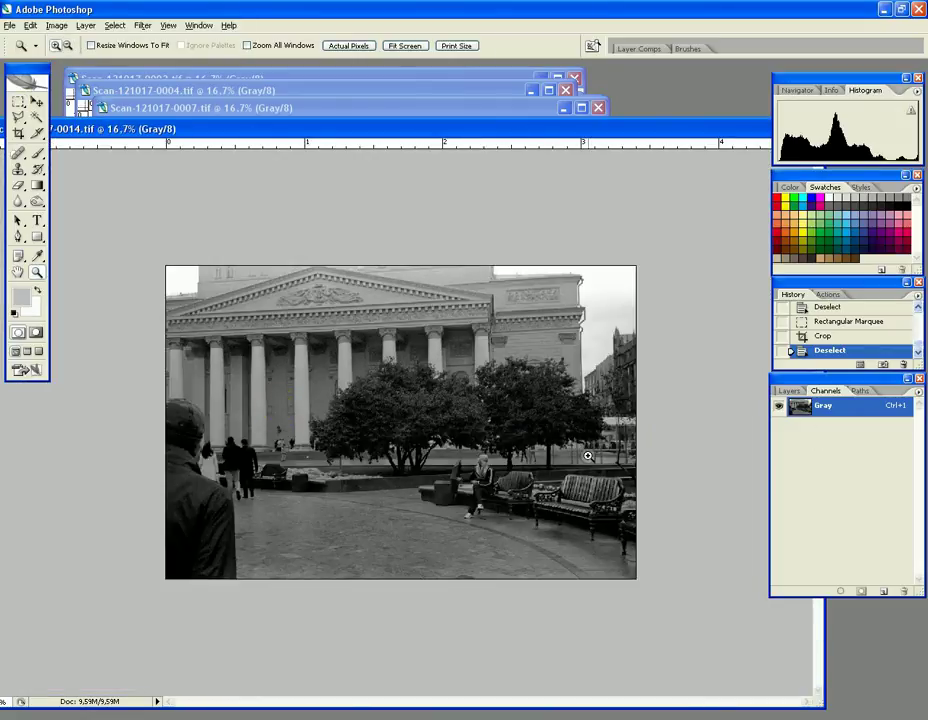
Create a new alpha channel and show the Gray channel together with it.
click(882, 592)
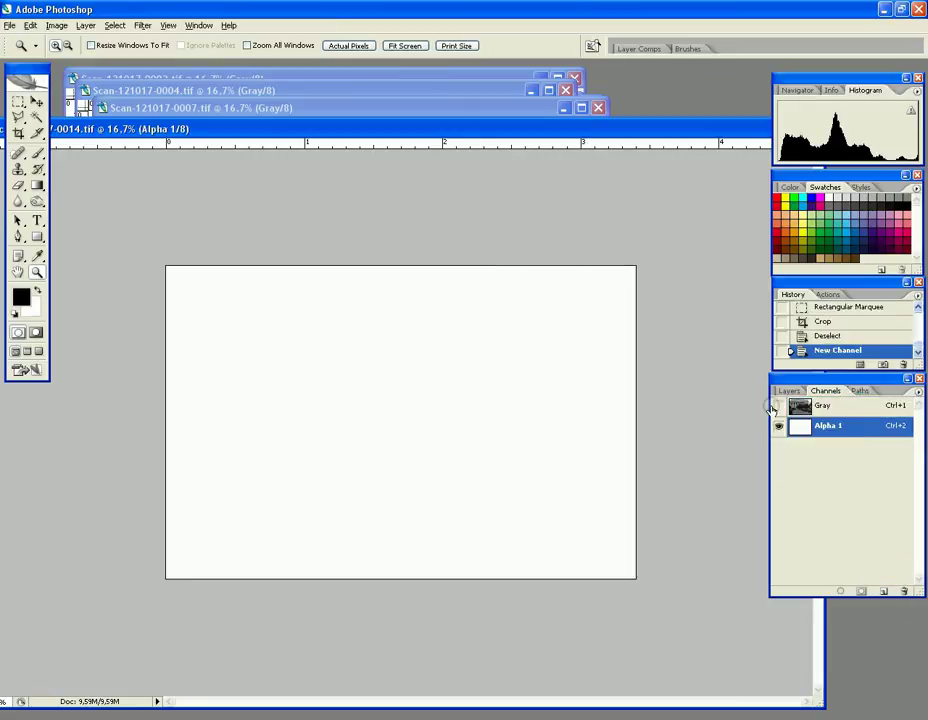
click(779, 405)
Paint a mask over the foreground man, the passers-by and the pavement in the alpha channel with a 100% opacity brush.
click(37, 153)
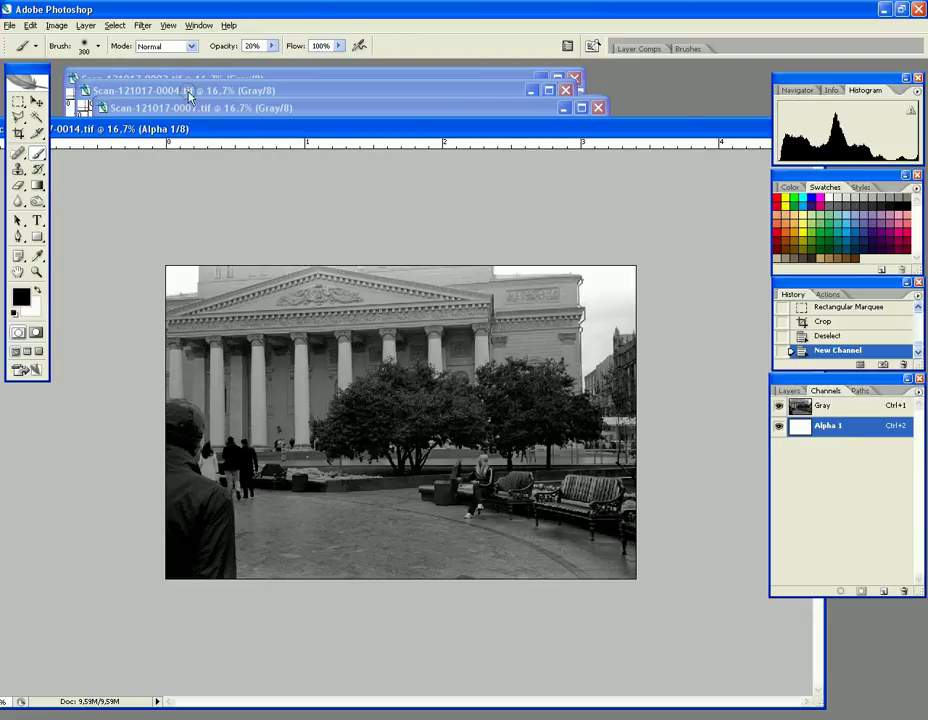
key(0)
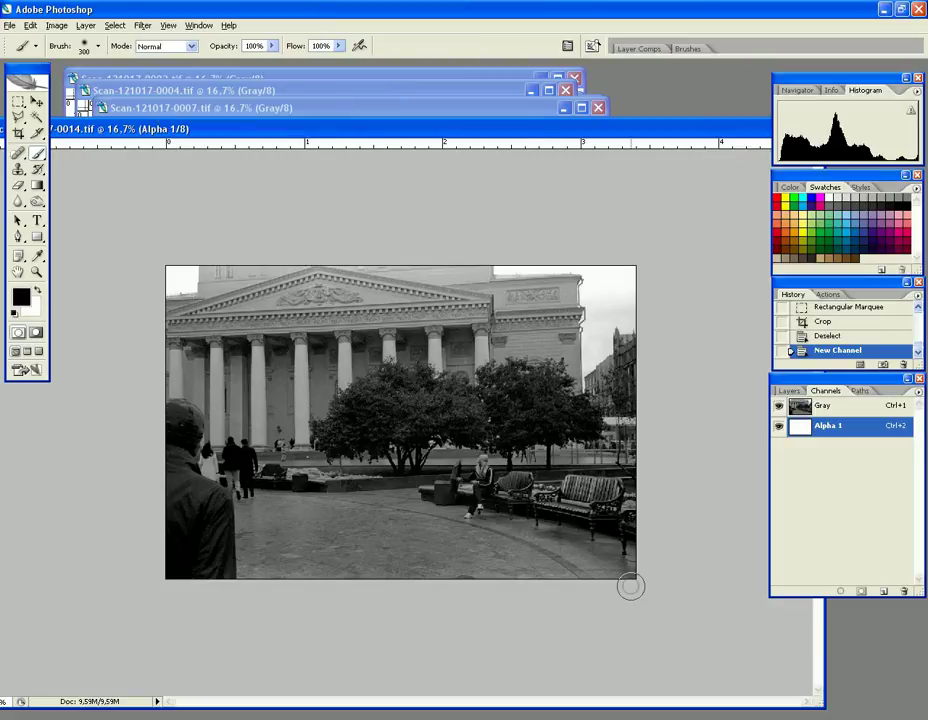
mouse_move(634, 586)
mouse_down()
mouse_move(531, 534)
mouse_move(407, 507)
mouse_up()
mouse_move(575, 570)
mouse_down()
mouse_move(634, 565)
mouse_move(474, 533)
mouse_move(541, 576)
mouse_move(366, 559)
mouse_move(301, 570)
mouse_move(191, 568)
mouse_move(273, 560)
mouse_up()
mouse_move(356, 549)
mouse_down()
mouse_move(386, 537)
mouse_move(345, 518)
mouse_move(370, 495)
mouse_move(391, 492)
mouse_move(216, 482)
mouse_move(190, 537)
mouse_up()
mouse_move(251, 511)
mouse_down()
mouse_move(172, 487)
mouse_move(171, 428)
mouse_move(190, 425)
mouse_move(280, 470)
mouse_move(418, 487)
mouse_up()
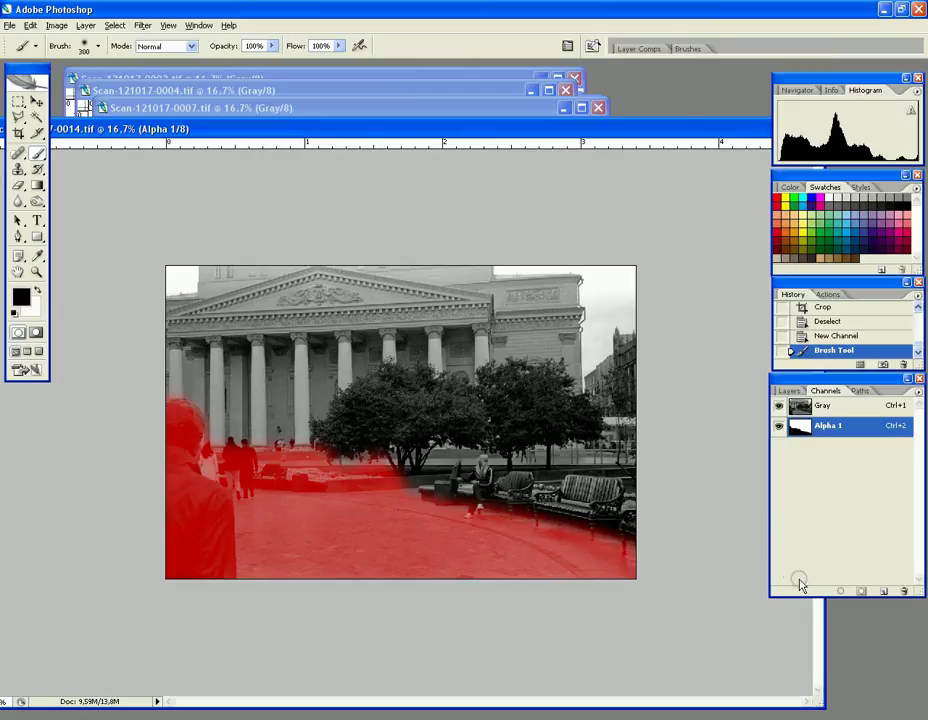
Load the painted alpha channel as a selection, hide it, and make the Gray channel active.
click(840, 591)
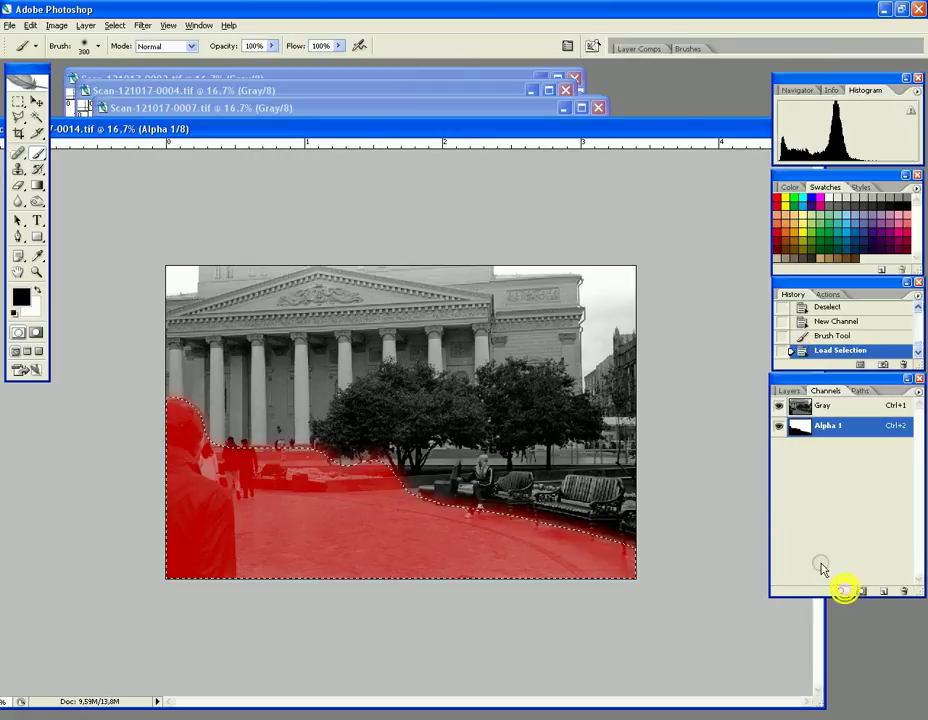
click(779, 428)
click(840, 406)
Darken the selected foreground with Levels using a black input level of 49, and clear the selection.
click(57, 25)
click(212, 58)
drag(609, 593, 644, 597)
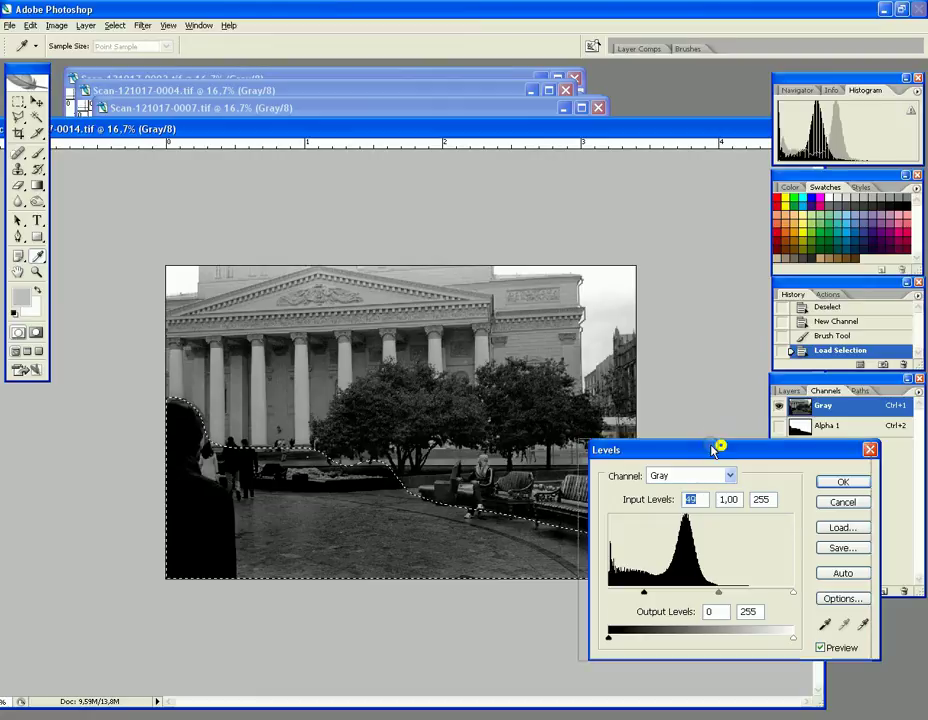
drag(721, 451, 520, 366)
click(642, 397)
click(113, 25)
click(116, 54)
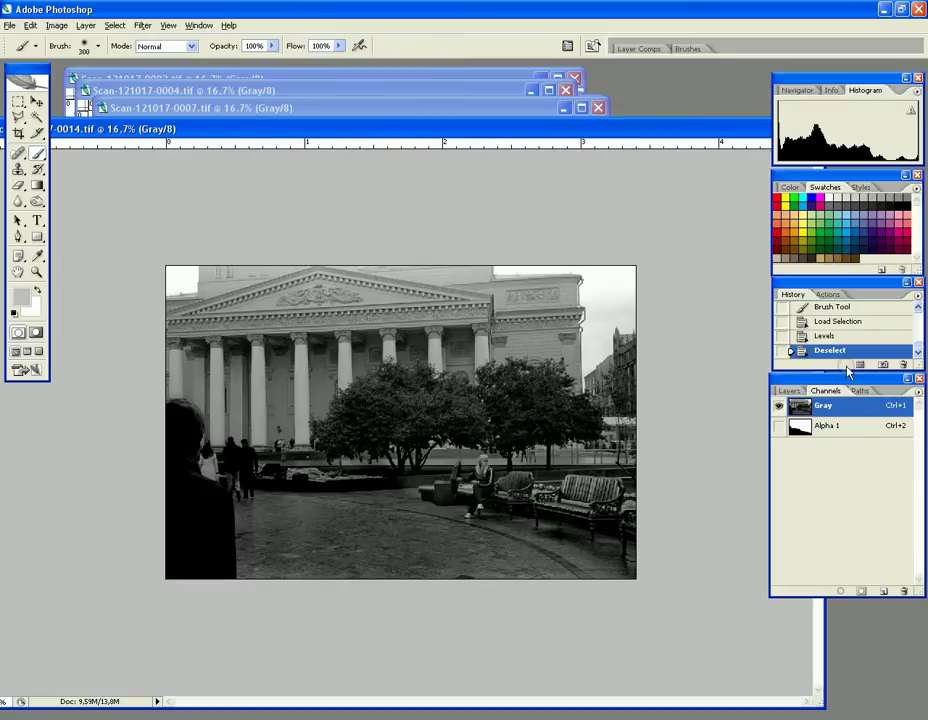
Undo the foreground darkening, the loaded selection and the mask painting by reverting to the new-channel history state.
click(836, 338)
click(835, 321)
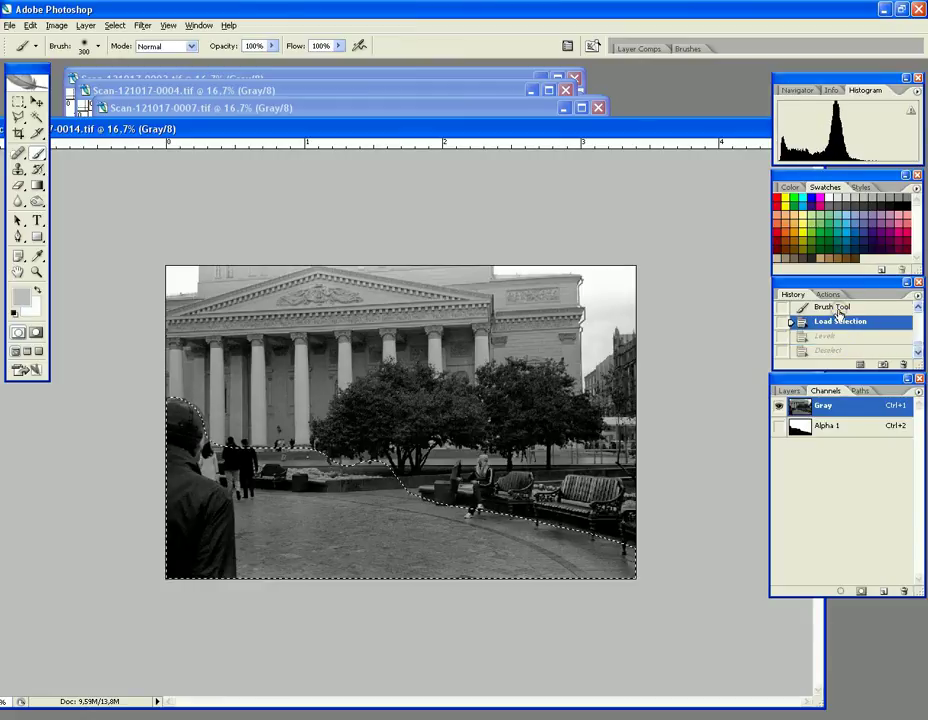
click(838, 307)
click(918, 310)
click(836, 318)
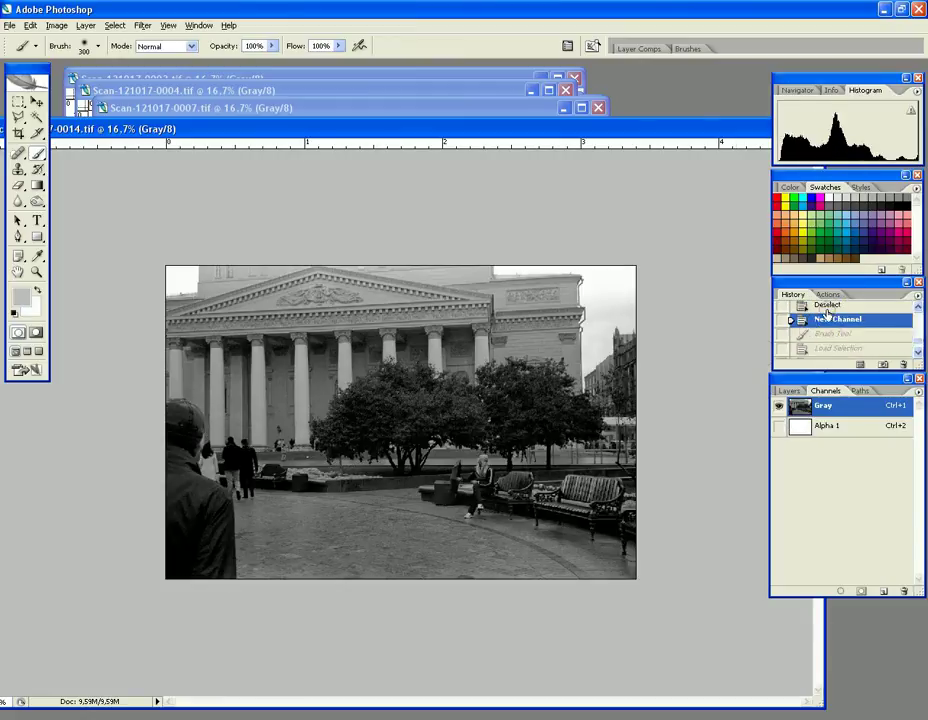
Make the alpha channel active for painting while keeping the Gray channel visible.
click(634, 587)
key(ctrl+z)
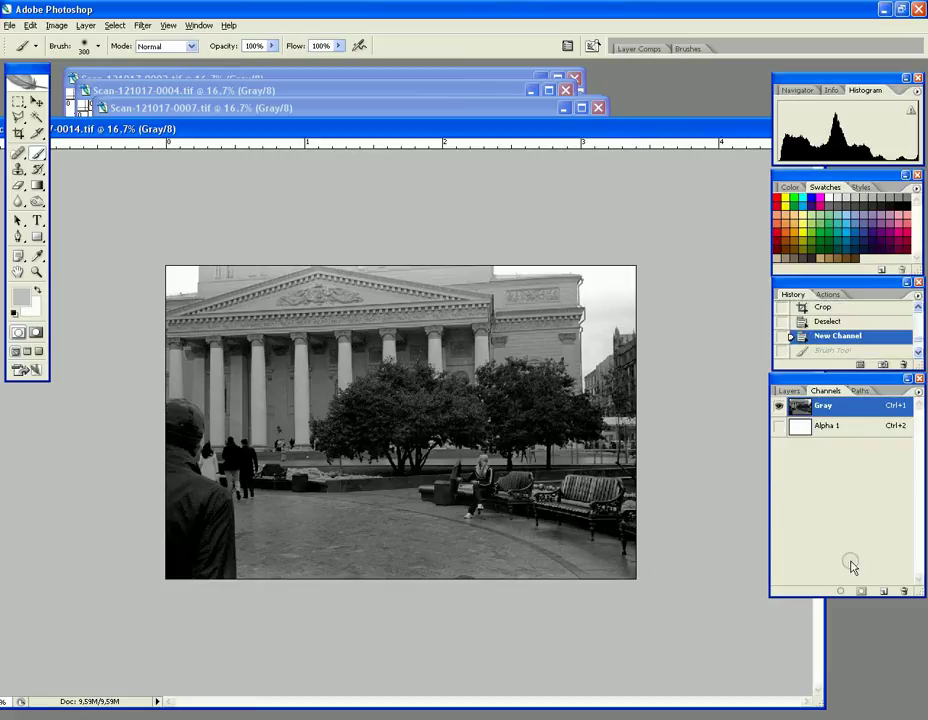
click(824, 426)
click(779, 406)
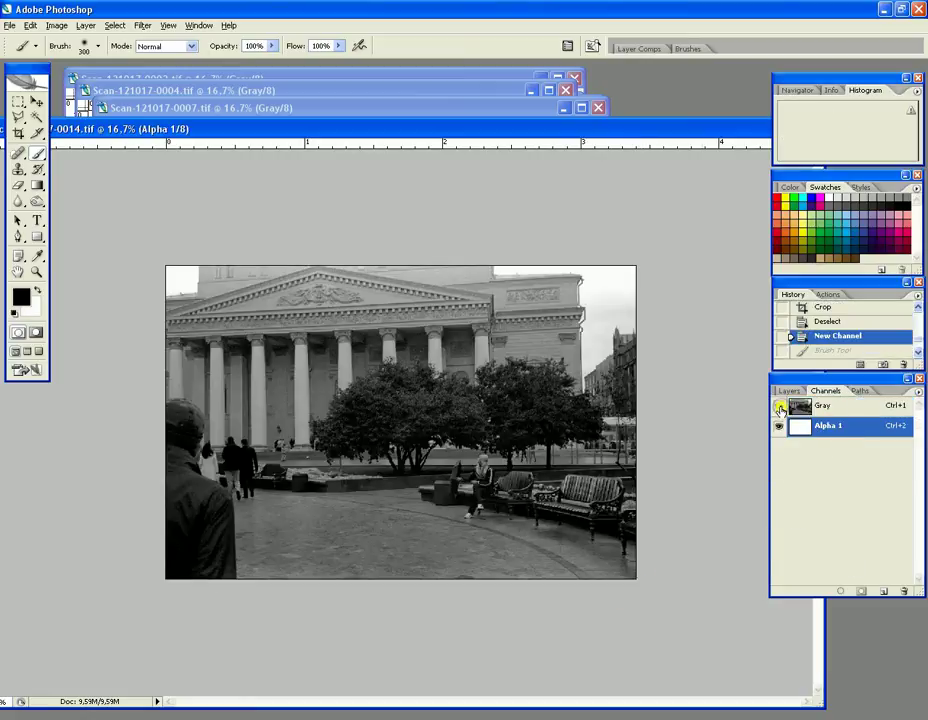
Paint a mask over the foreground man, the pavement, the sky and the distant buildings in the alpha channel with a 50% opacity brush.
mouse_move(629, 580)
mouse_down()
mouse_move(593, 555)
mouse_move(443, 519)
mouse_move(586, 577)
mouse_up()
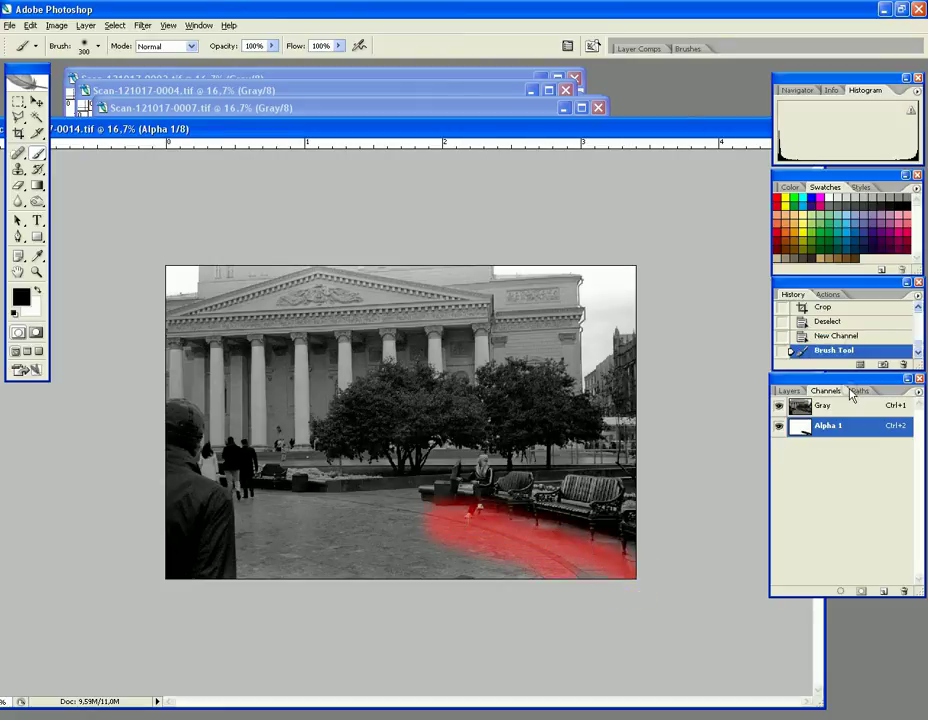
click(850, 338)
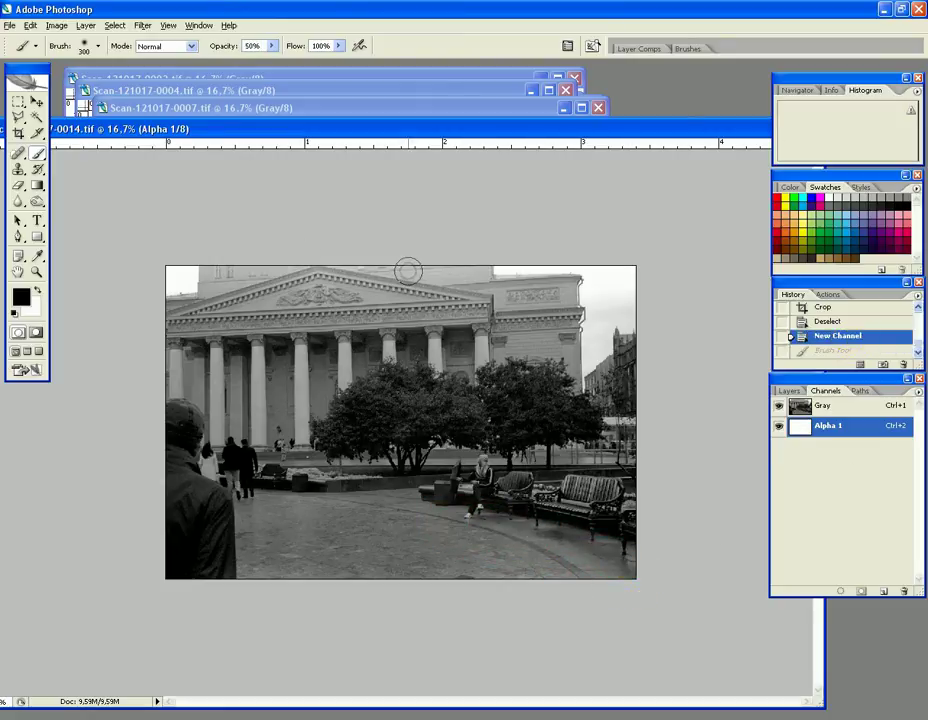
mouse_move(611, 578)
mouse_down()
mouse_move(478, 516)
mouse_move(570, 578)
mouse_move(528, 548)
mouse_move(470, 529)
mouse_move(626, 579)
mouse_move(591, 556)
mouse_move(470, 530)
mouse_move(419, 525)
mouse_move(373, 560)
mouse_move(465, 573)
mouse_move(330, 566)
mouse_move(323, 575)
mouse_move(302, 564)
mouse_move(420, 544)
mouse_move(270, 544)
mouse_move(395, 523)
mouse_move(400, 506)
mouse_move(413, 503)
mouse_move(295, 508)
mouse_move(292, 528)
mouse_move(265, 525)
mouse_move(224, 550)
mouse_up()
key(ctrl+z)
mouse_move(265, 504)
mouse_down()
mouse_move(205, 492)
mouse_move(211, 524)
mouse_move(189, 536)
mouse_move(168, 517)
mouse_move(182, 590)
mouse_move(167, 495)
mouse_move(174, 416)
mouse_move(182, 474)
mouse_up()
key(ctrl+z)
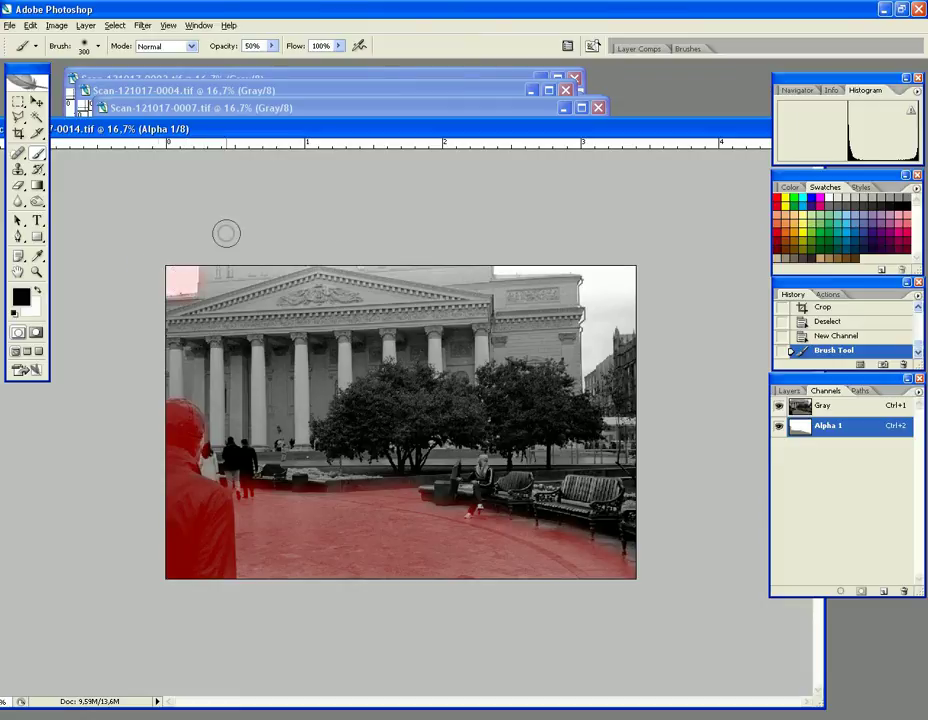
mouse_move(502, 267)
mouse_down()
mouse_move(588, 259)
mouse_move(613, 290)
mouse_move(596, 269)
mouse_move(603, 366)
mouse_move(599, 325)
mouse_move(607, 369)
mouse_move(627, 395)
mouse_move(622, 315)
mouse_up()
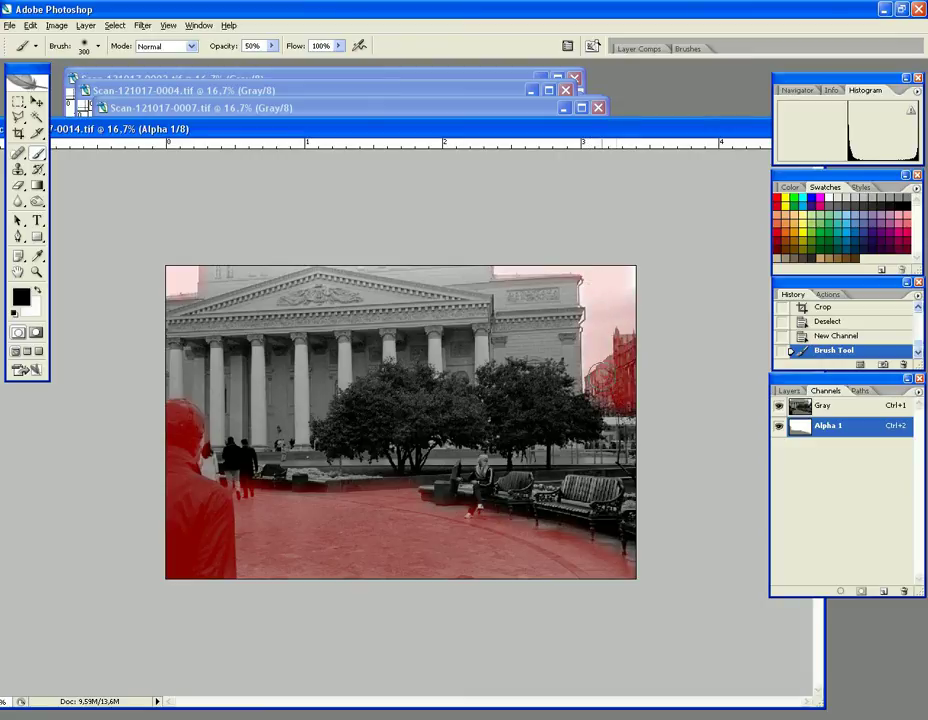
mouse_move(621, 419)
mouse_down()
mouse_move(615, 448)
mouse_move(638, 422)
mouse_up()
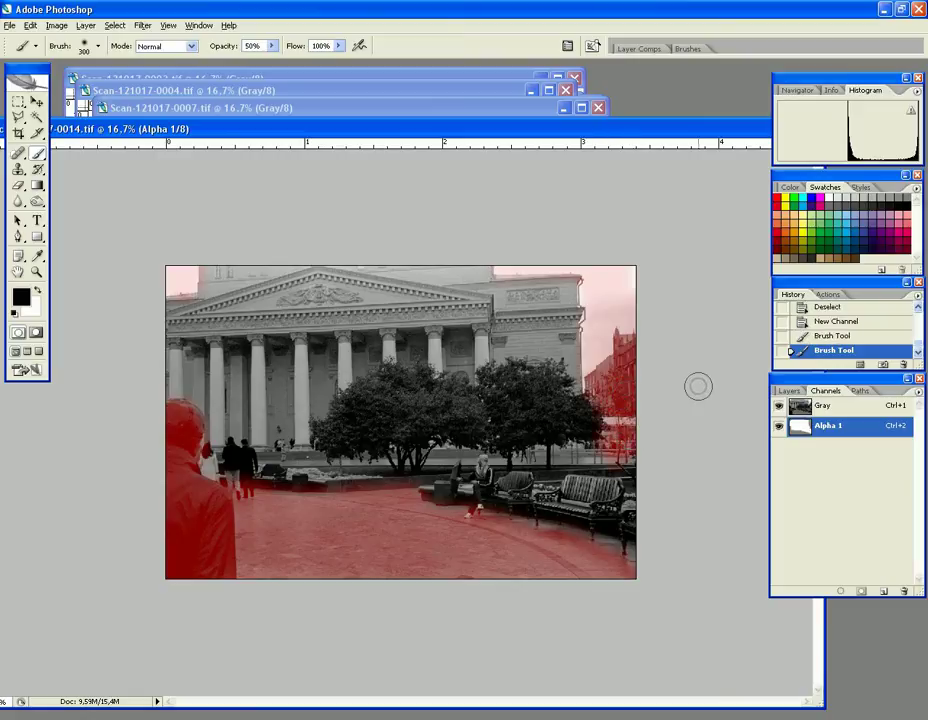
Darken the masked areas of the Gray channel with Levels, using the painted alpha channel as the selection, and deselect.
click(840, 591)
click(800, 405)
click(64, 28)
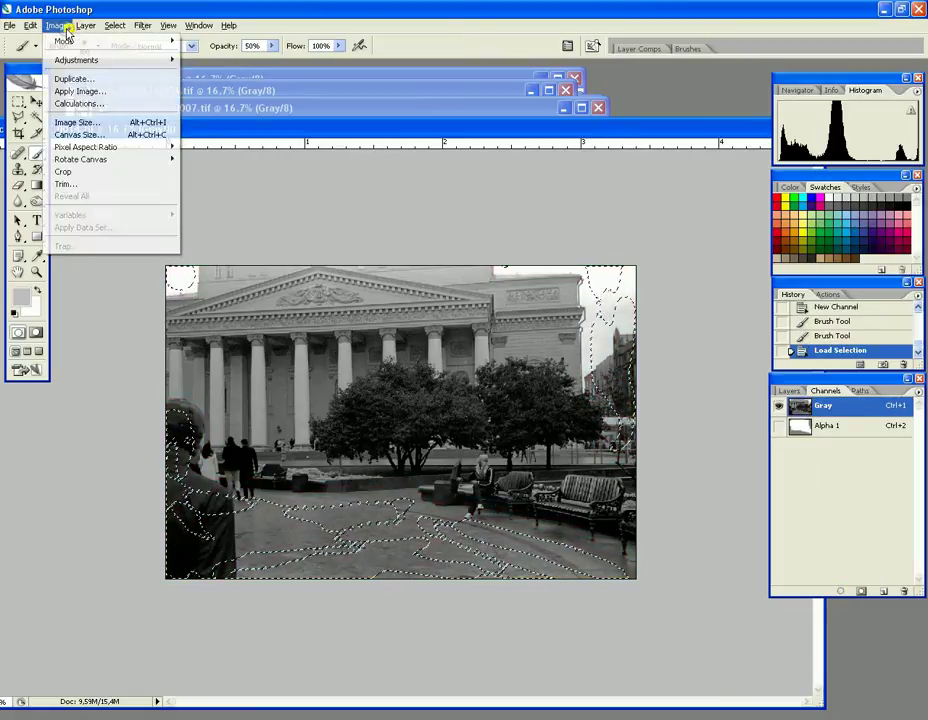
mouse_move(90, 64)
click(207, 64)
drag(406, 566, 480, 570)
click(640, 454)
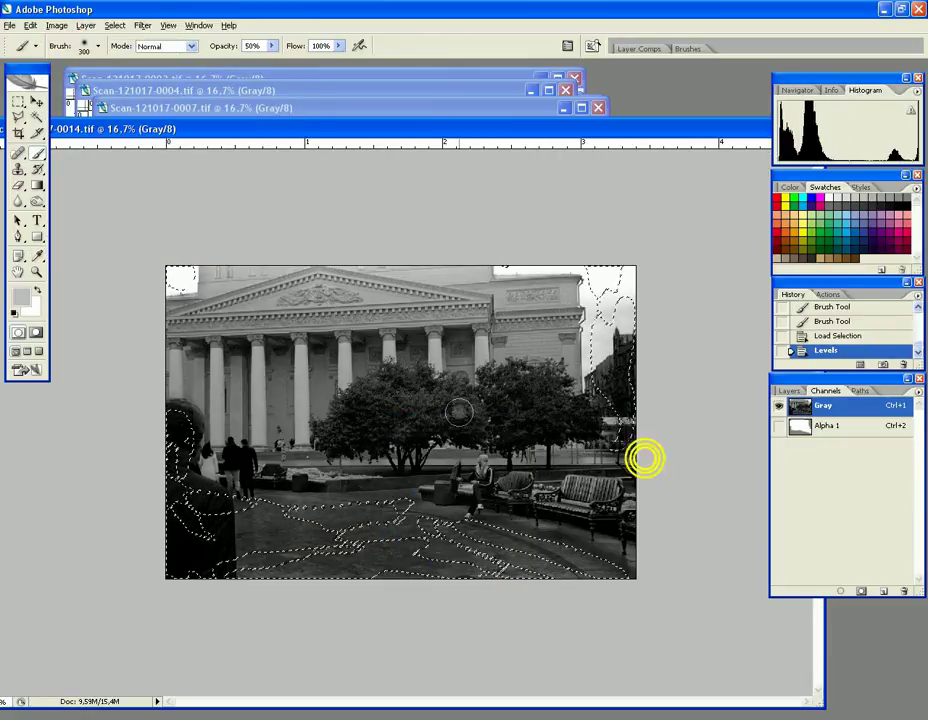
click(113, 25)
click(121, 55)
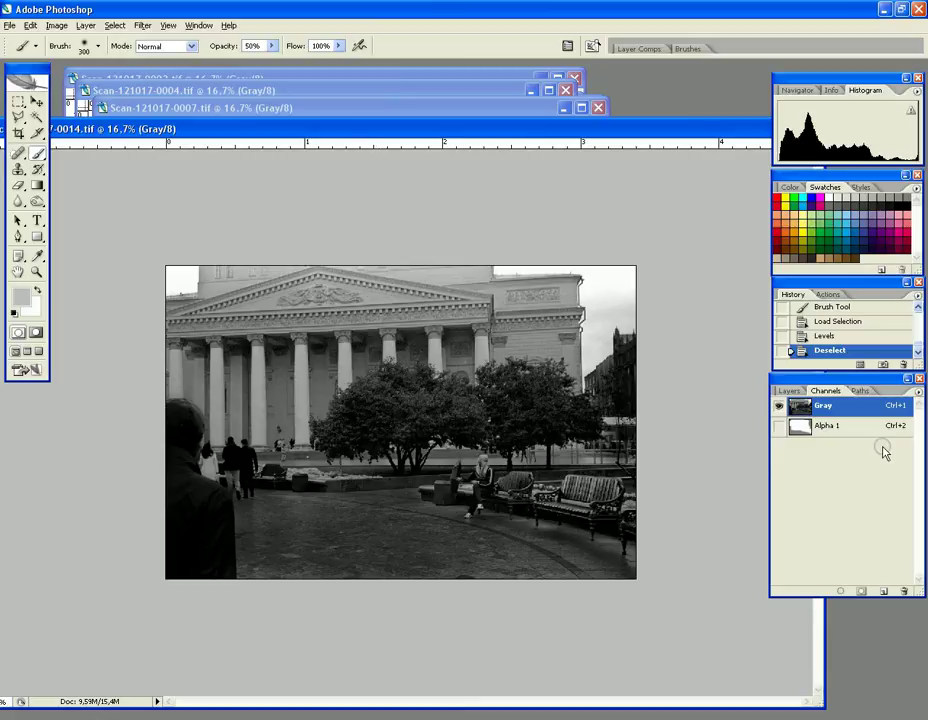
Replace the used alpha channel with a new empty one and show the Gray channel along with it.
drag(853, 437, 852, 480)
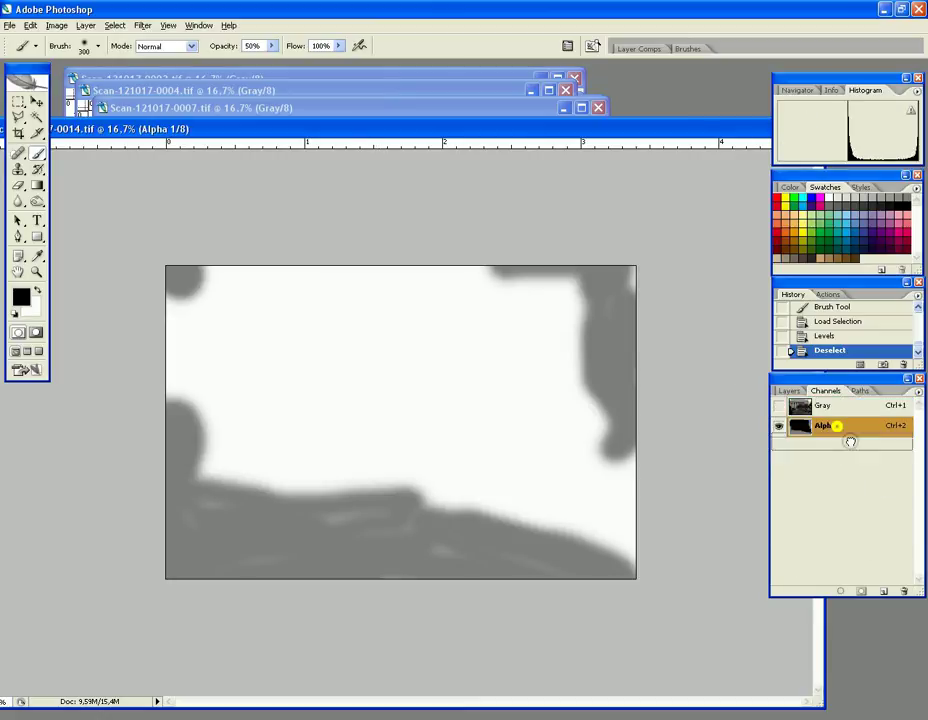
drag(836, 430, 903, 591)
click(879, 591)
click(779, 405)
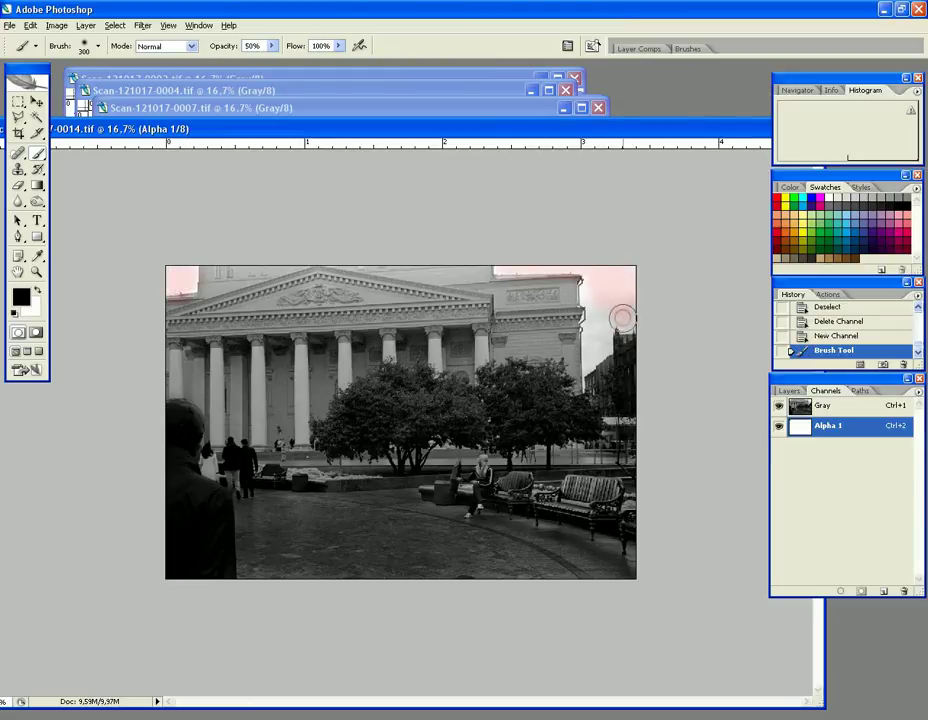
Paint a 50% opacity mask over the sky around the theatre and load it as a selection on the Gray channel.
drag(593, 334, 640, 330)
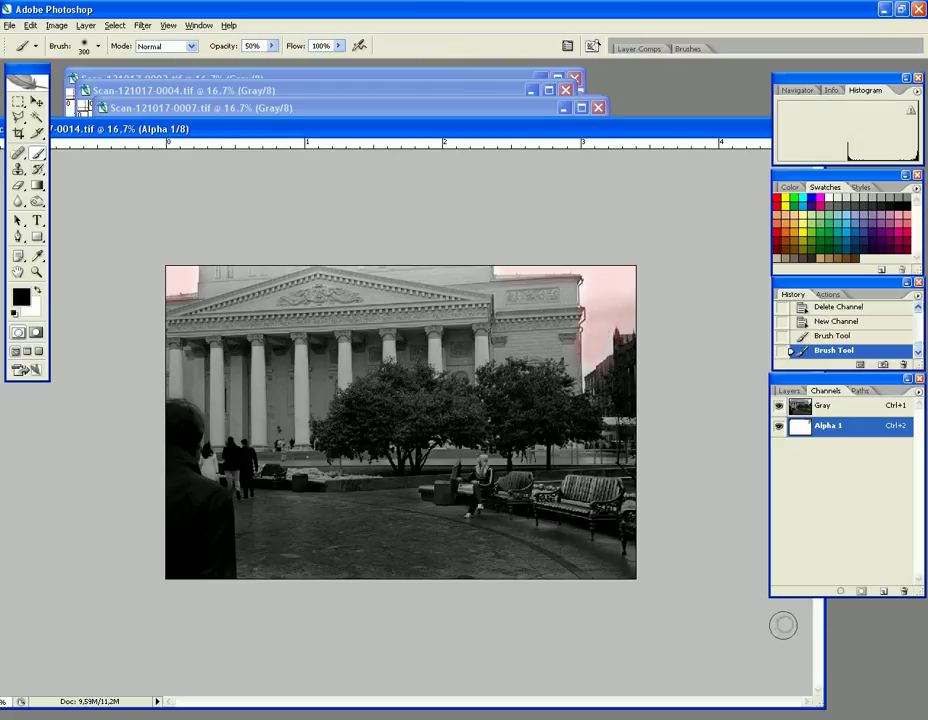
click(841, 591)
click(778, 425)
click(826, 406)
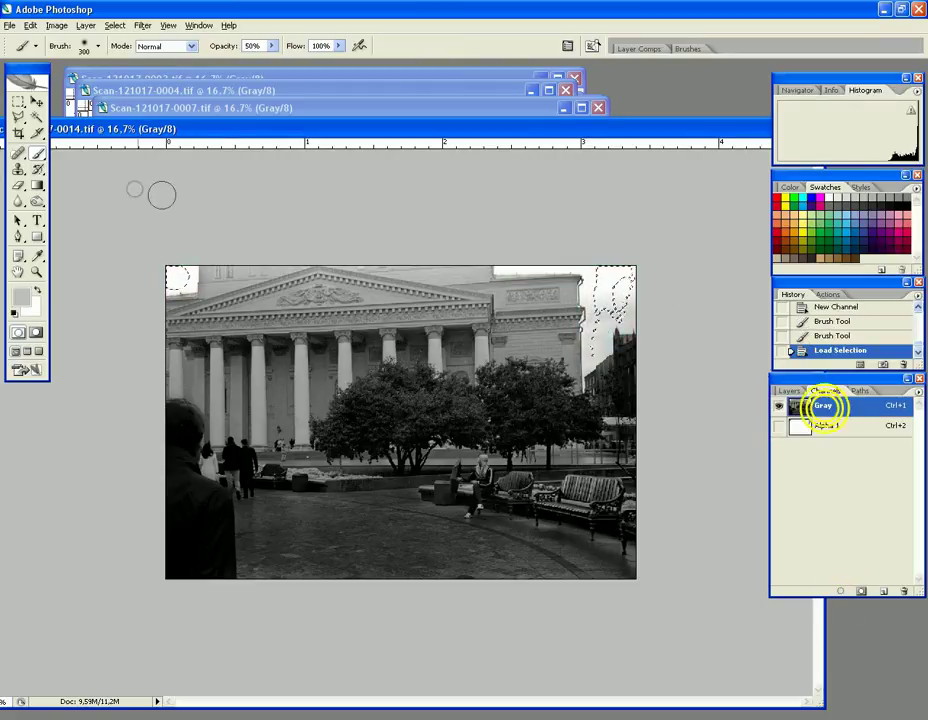
Darken the selected sky with Levels using a black input level of 101, and clear the selection.
click(56, 25)
click(178, 60)
click(203, 61)
drag(406, 565, 482, 575)
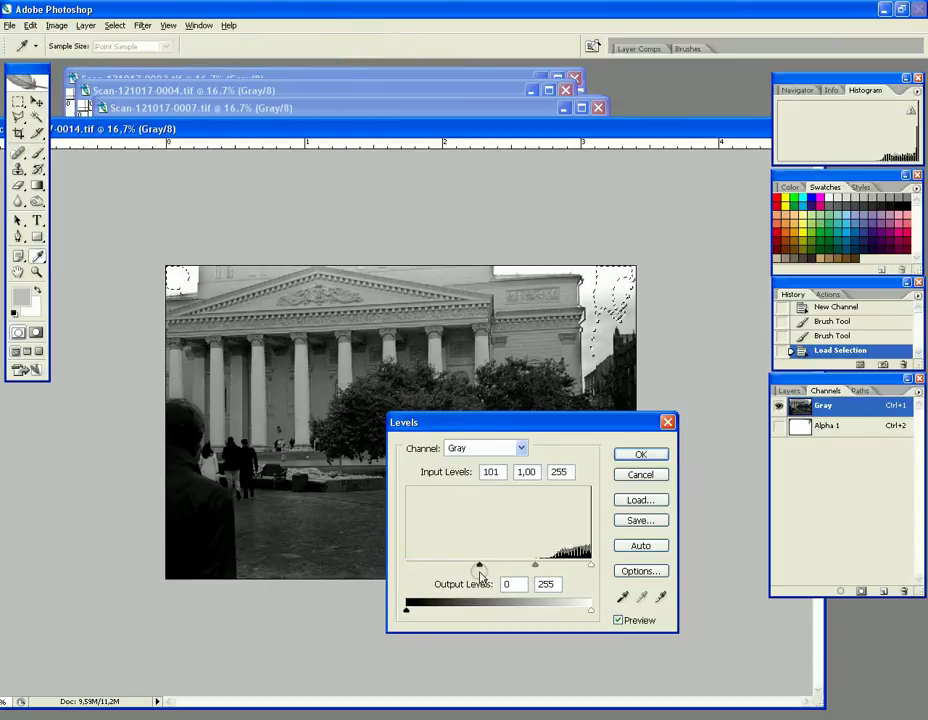
click(645, 455)
click(116, 25)
click(126, 53)
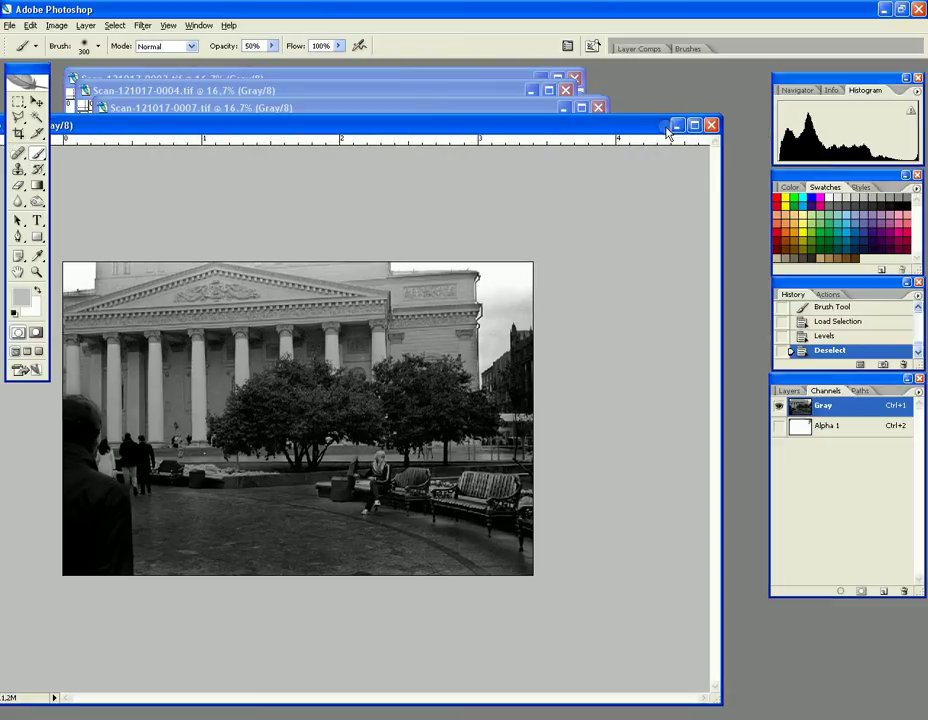
Minimize the theatre photo and enlarge the window of Scan-121017-0013.tif to show the whole street-crossing picture.
click(670, 124)
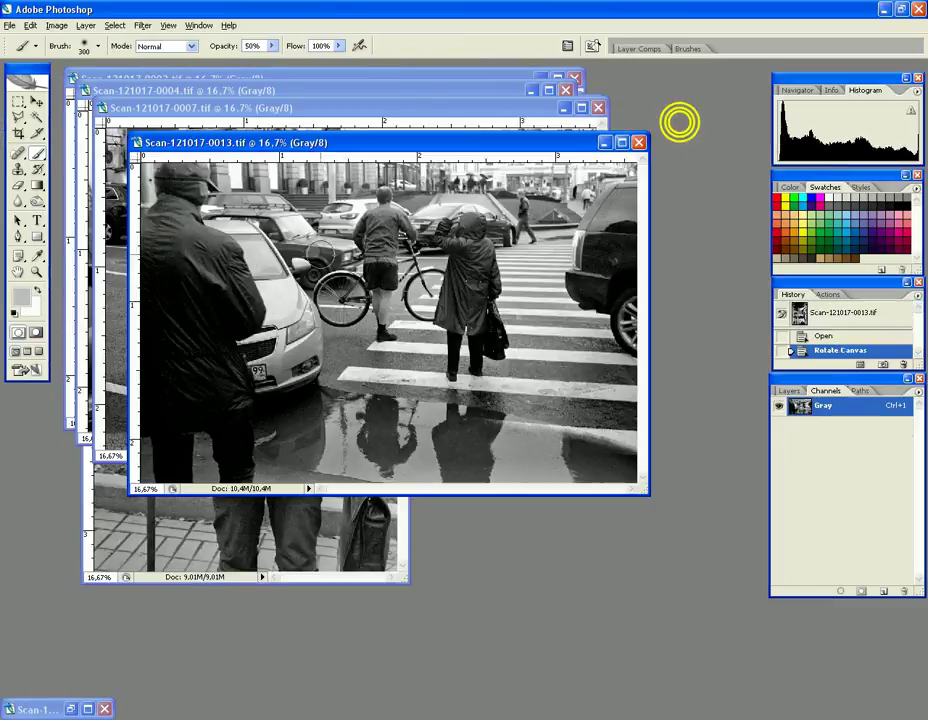
drag(645, 493, 722, 584)
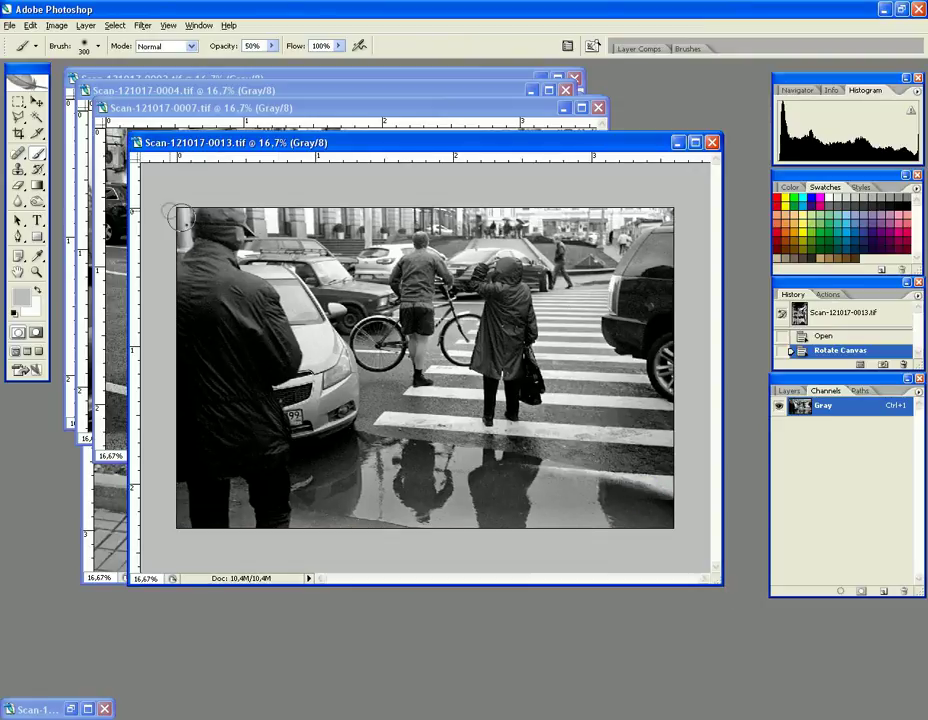
click(18, 102)
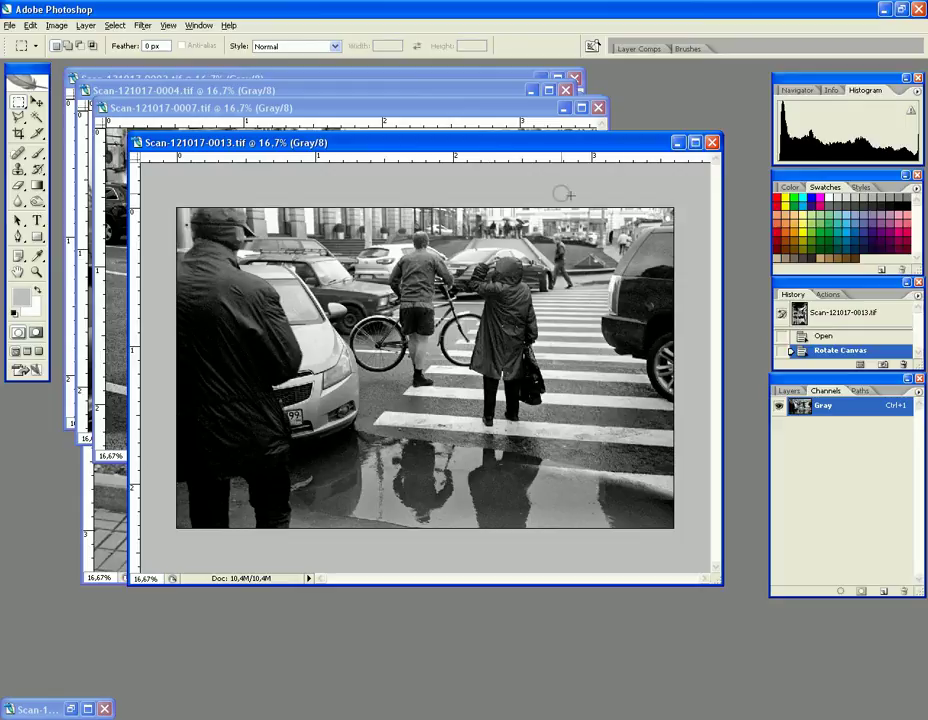
Add a new alpha channel to the street-crossing photo, keep the Gray channel visible, and activate the Brush tool.
click(882, 592)
click(777, 404)
click(40, 152)
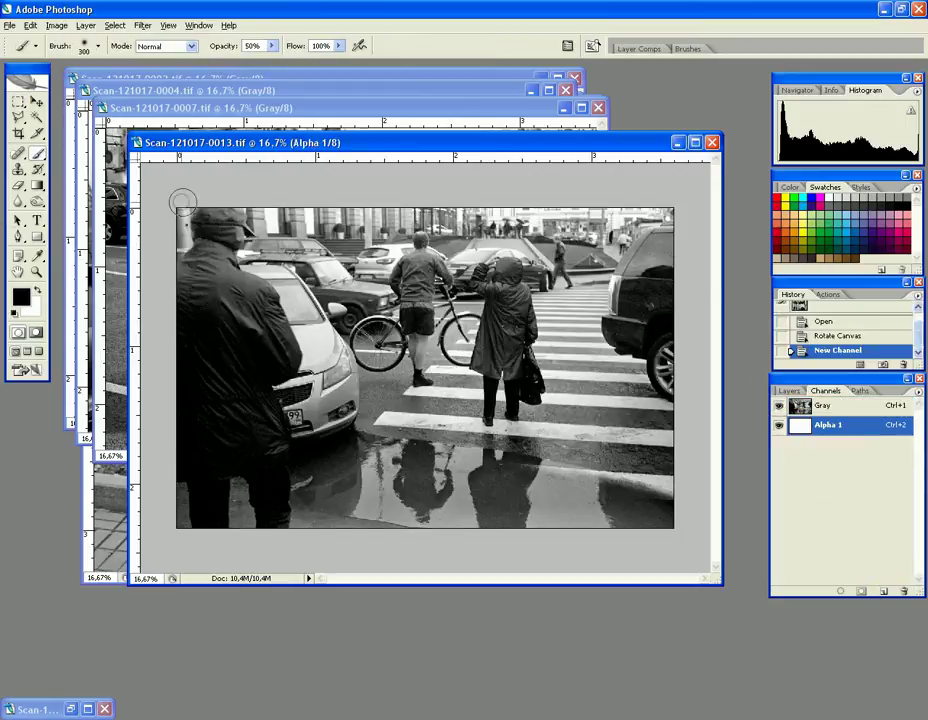
Paint a mask over the background buildings and cars behind the pedestrians with a 100% opacity brush.
key(1)
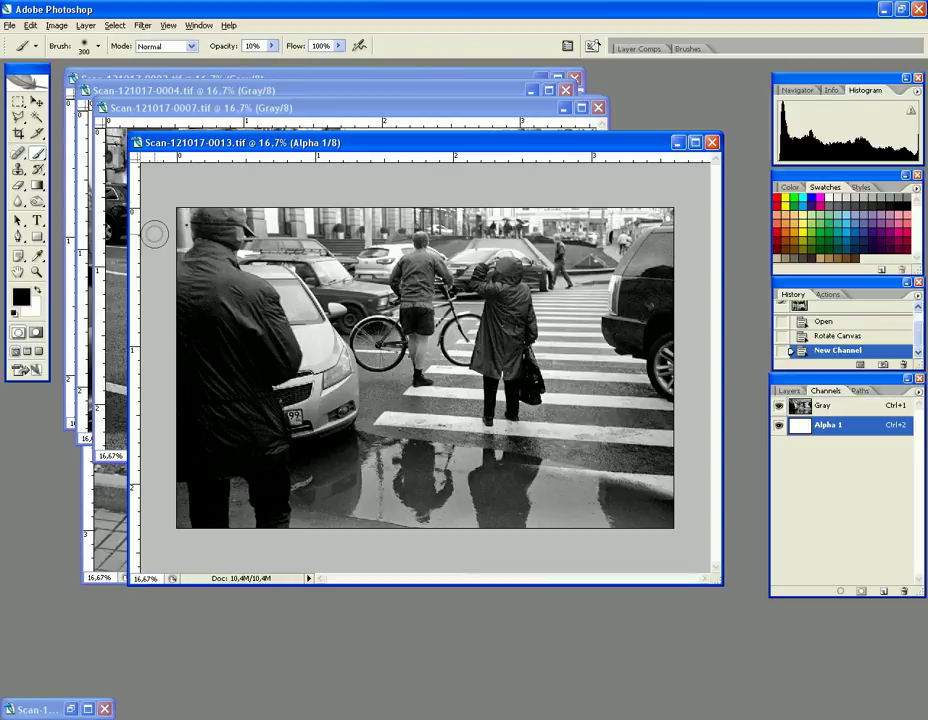
drag(175, 207, 175, 241)
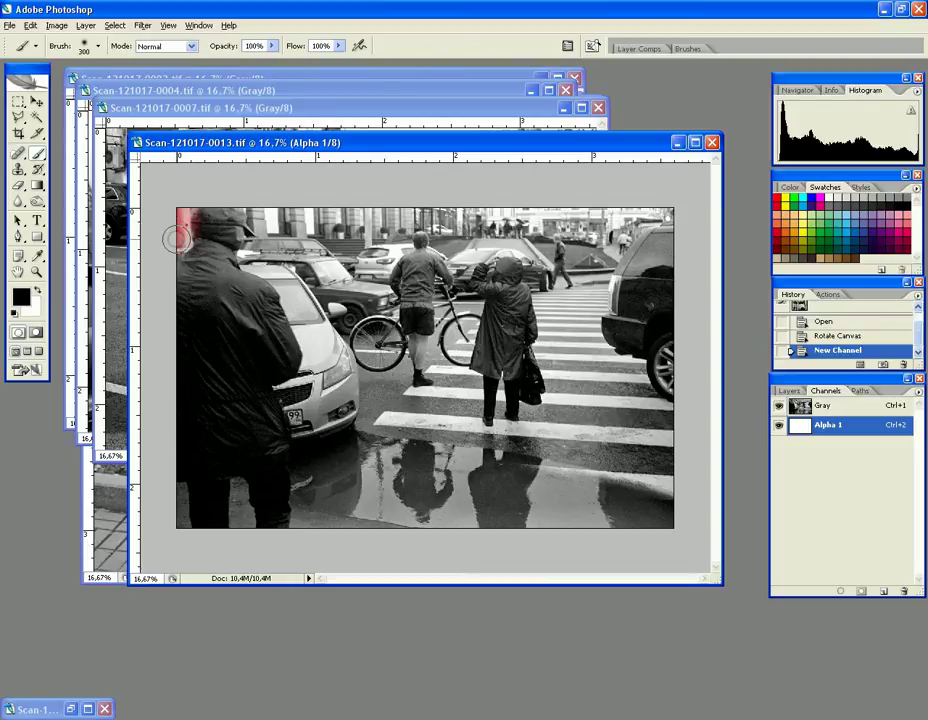
mouse_move(265, 207)
mouse_down()
mouse_move(258, 240)
mouse_move(385, 252)
mouse_up()
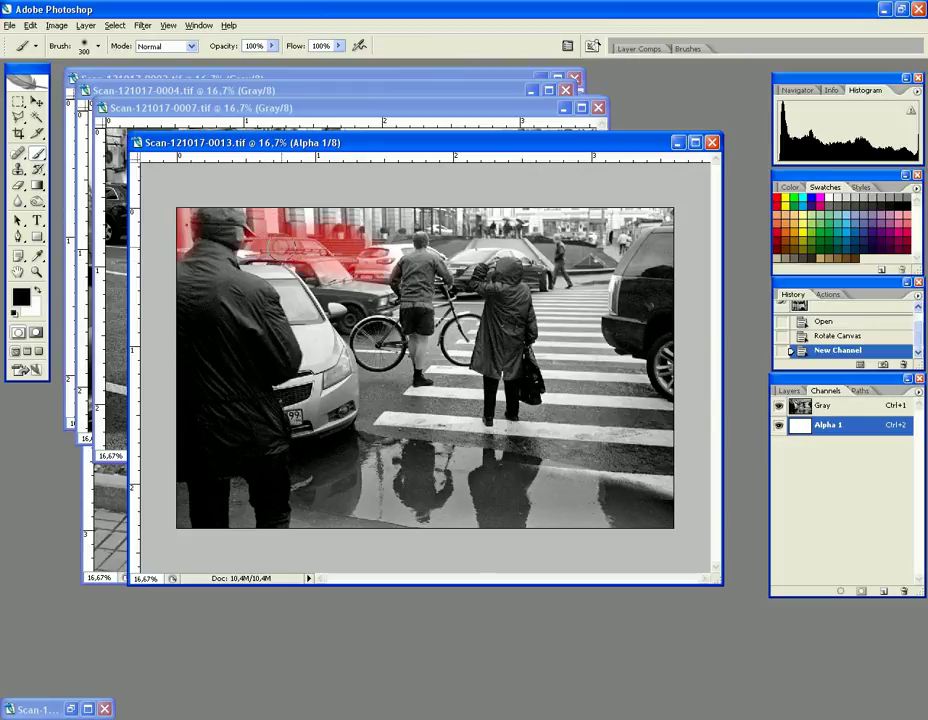
mouse_move(405, 232)
mouse_down()
mouse_move(443, 212)
mouse_move(443, 232)
mouse_move(460, 250)
mouse_move(541, 244)
mouse_move(539, 268)
mouse_move(578, 274)
mouse_move(594, 272)
mouse_move(633, 215)
mouse_move(666, 209)
mouse_move(639, 205)
mouse_move(631, 185)
mouse_move(603, 222)
mouse_move(602, 214)
mouse_move(559, 220)
mouse_move(557, 200)
mouse_move(552, 222)
mouse_move(540, 186)
mouse_move(577, 201)
mouse_move(552, 214)
mouse_move(466, 206)
mouse_move(505, 217)
mouse_move(391, 206)
mouse_up()
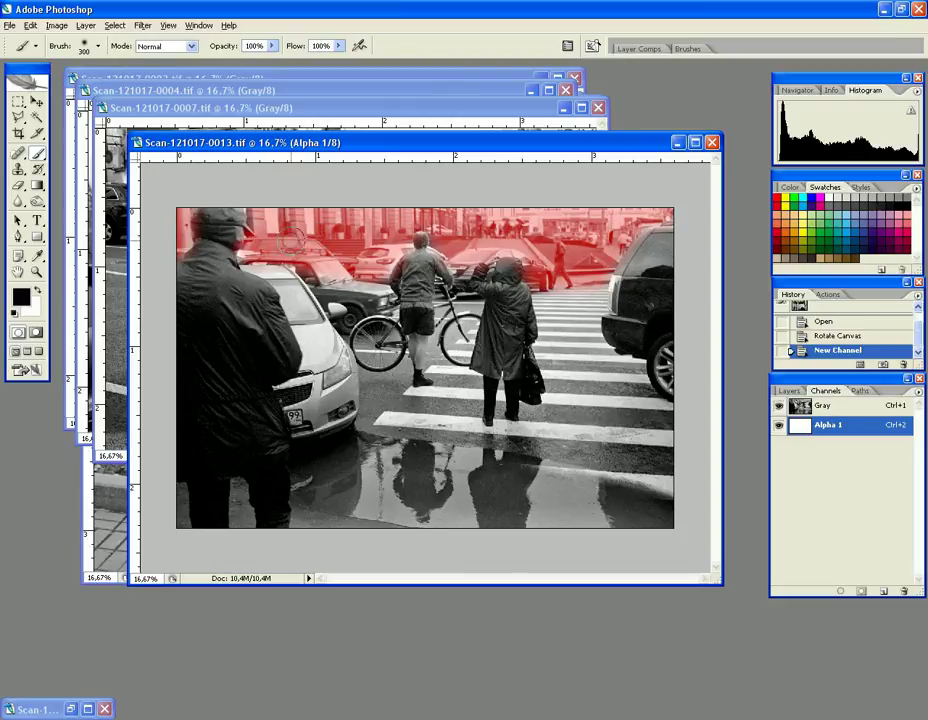
drag(565, 224, 660, 224)
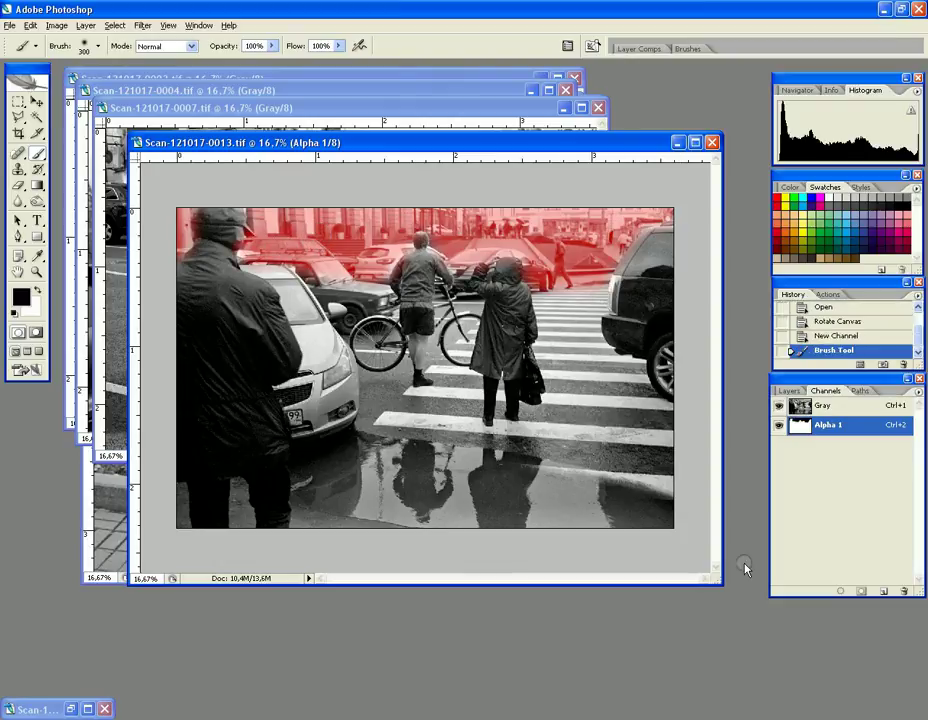
Load the painted background mask as a selection, hide it, and make the Gray channel active.
click(840, 593)
click(779, 425)
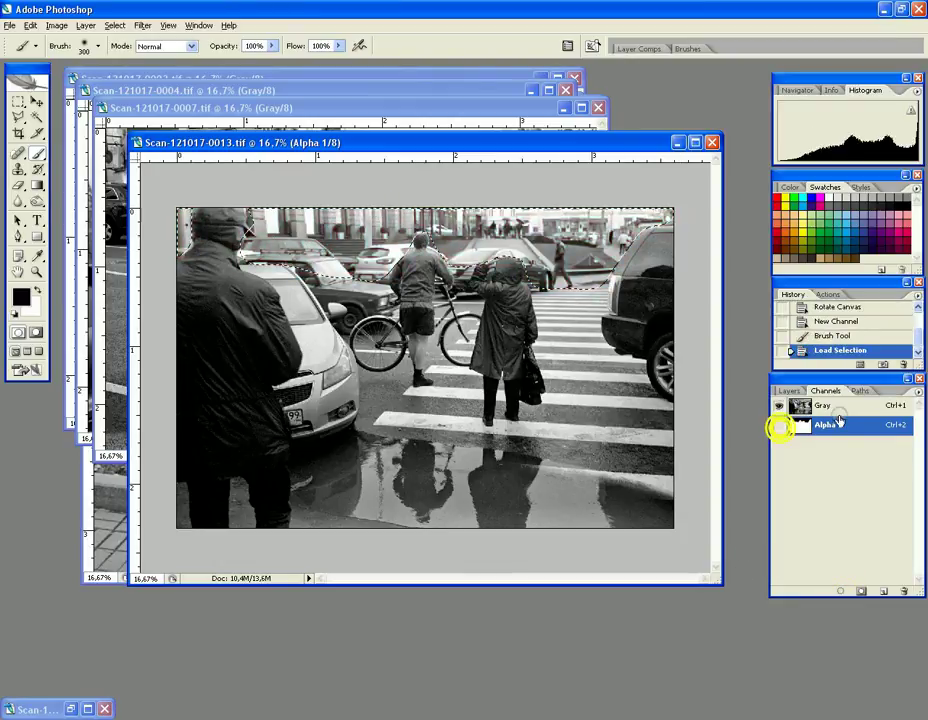
click(845, 404)
Darken the selected street background with Levels using a black input level of 93, and clear the selection.
click(57, 26)
mouse_move(89, 62)
click(203, 62)
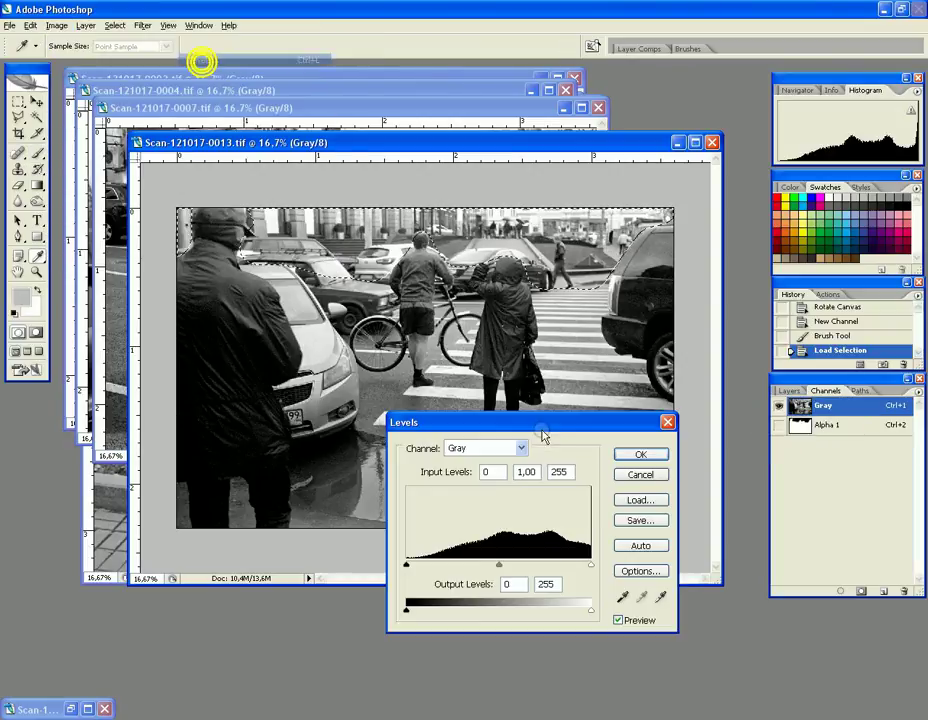
drag(407, 569, 474, 567)
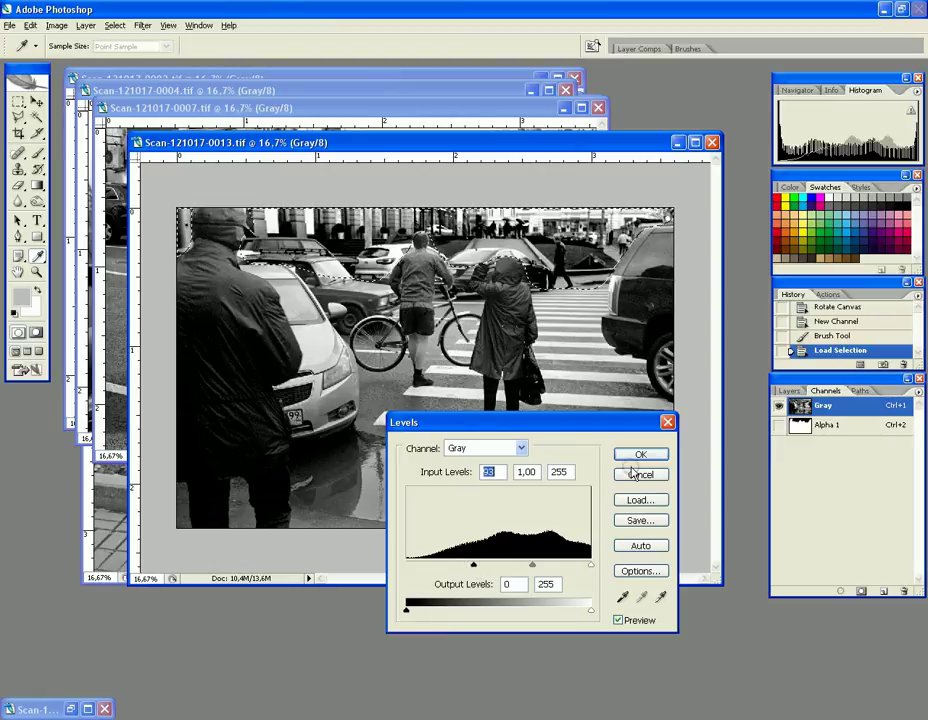
click(640, 454)
click(115, 25)
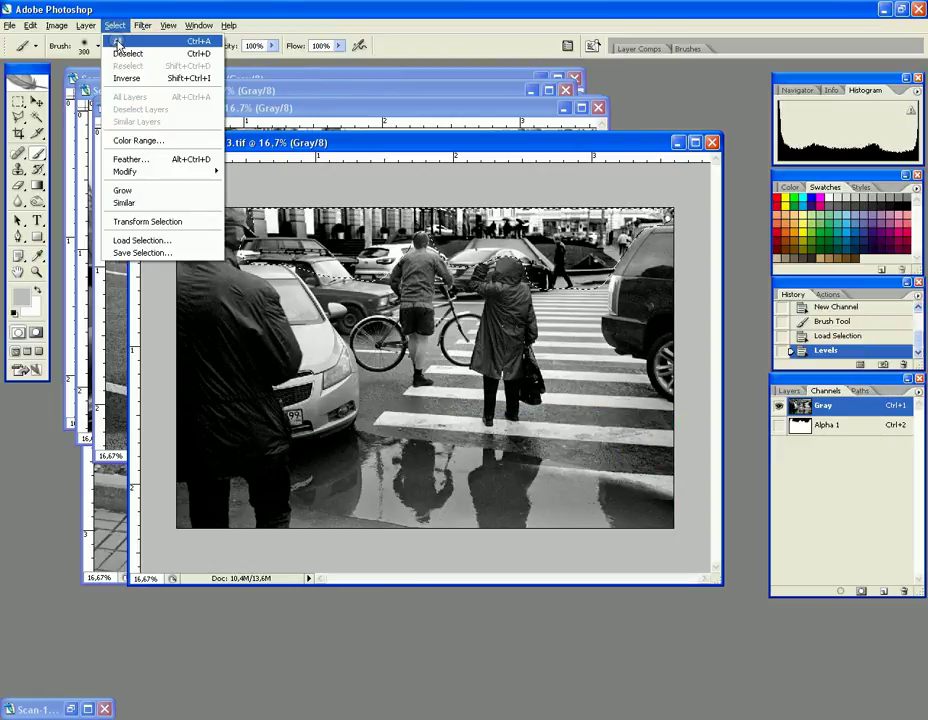
click(125, 46)
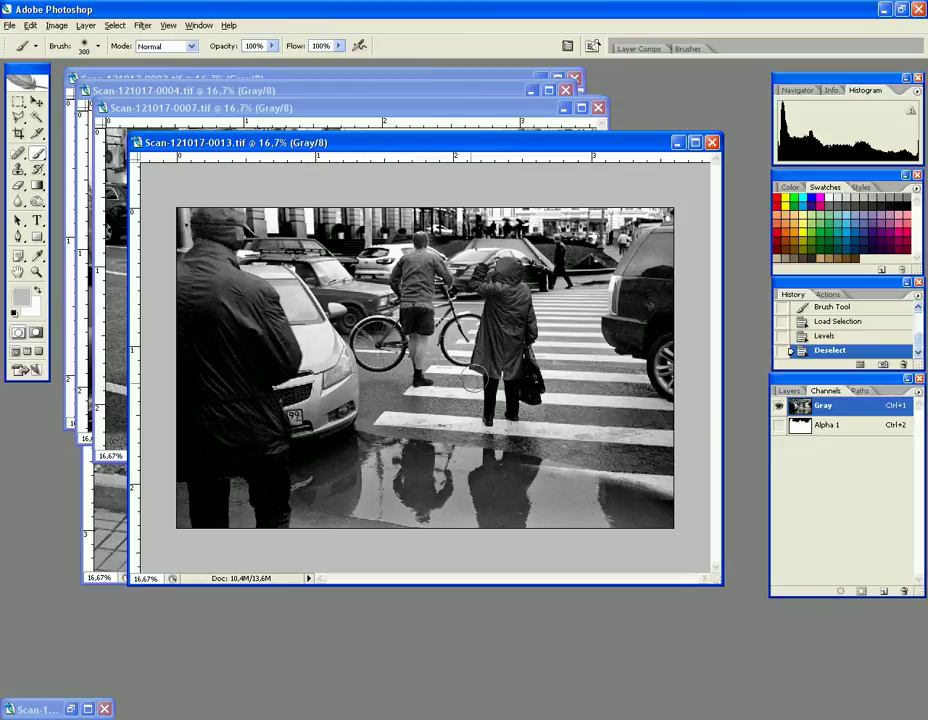
Create a fresh alpha channel, delete the painted one, and show the new channel over the Gray channel.
click(883, 591)
drag(845, 426, 903, 590)
click(779, 426)
click(837, 425)
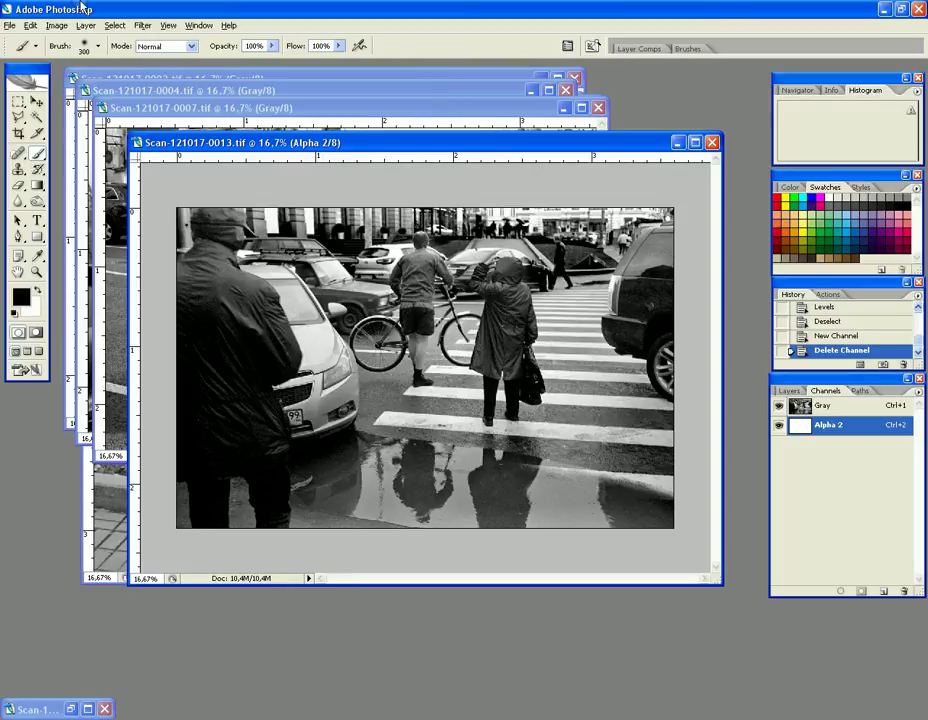
click(56, 25)
mouse_move(83, 57)
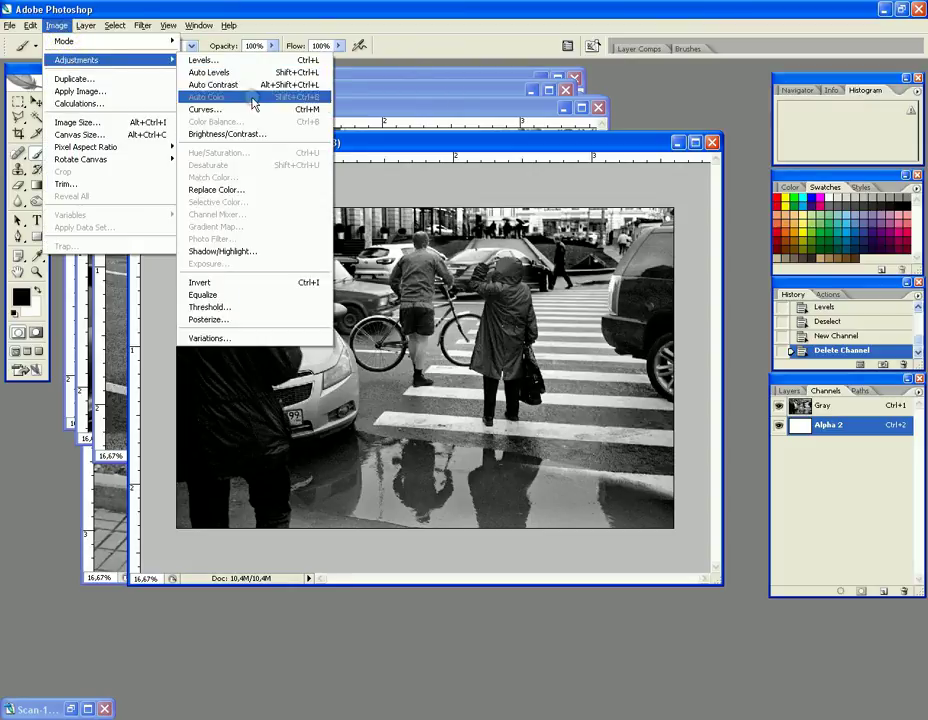
click(244, 133)
drag(638, 648, 678, 646)
click(751, 601)
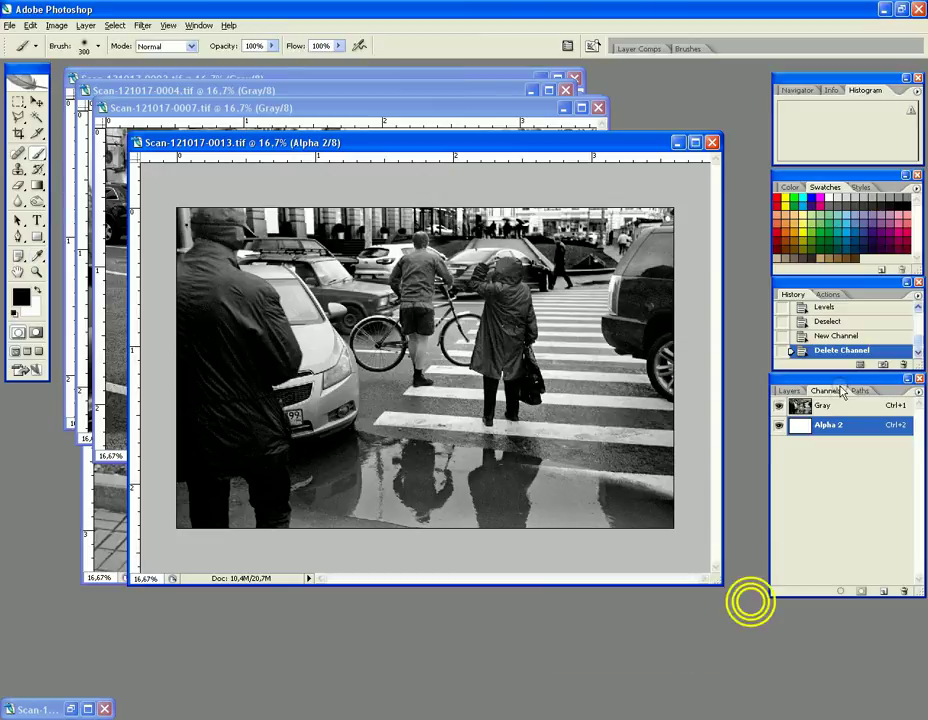
click(826, 406)
click(57, 25)
mouse_move(77, 62)
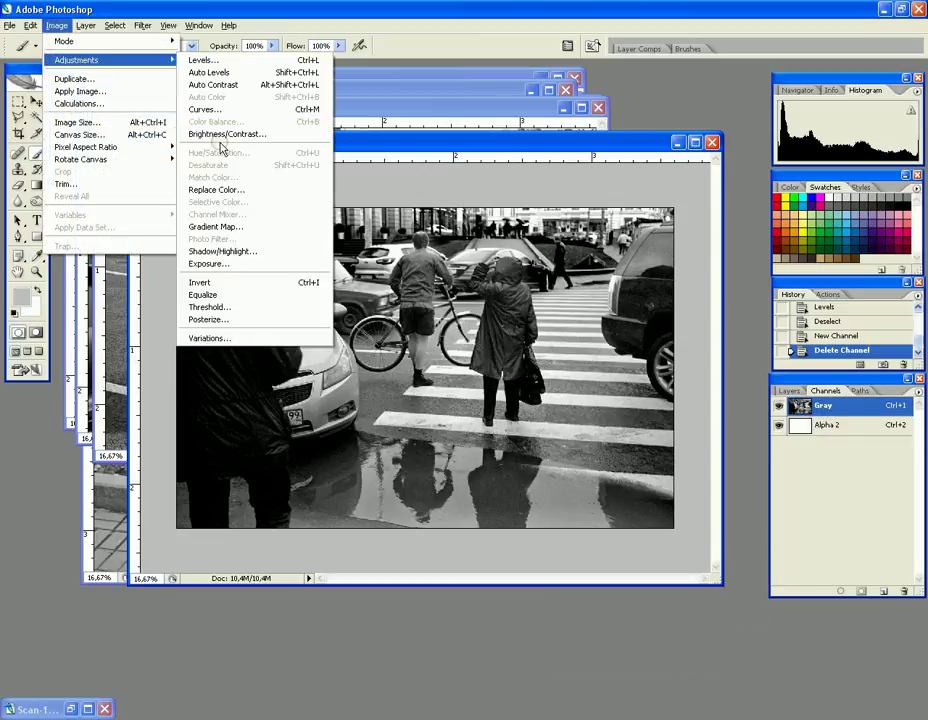
click(222, 134)
drag(638, 651, 659, 648)
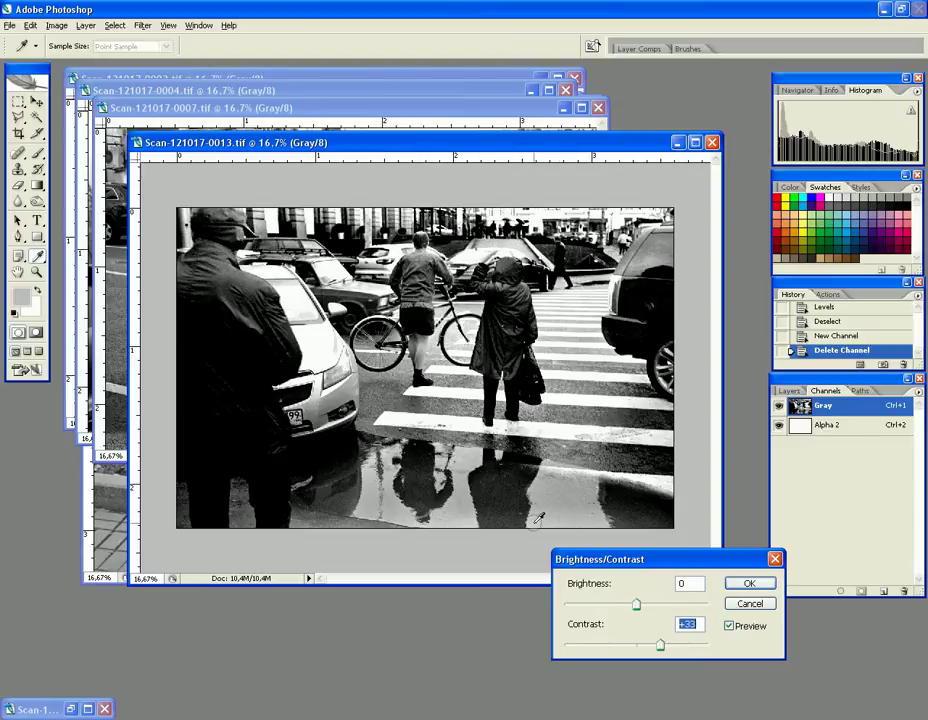
mouse_move(659, 646)
mouse_down()
mouse_move(565, 647)
mouse_move(646, 650)
mouse_up()
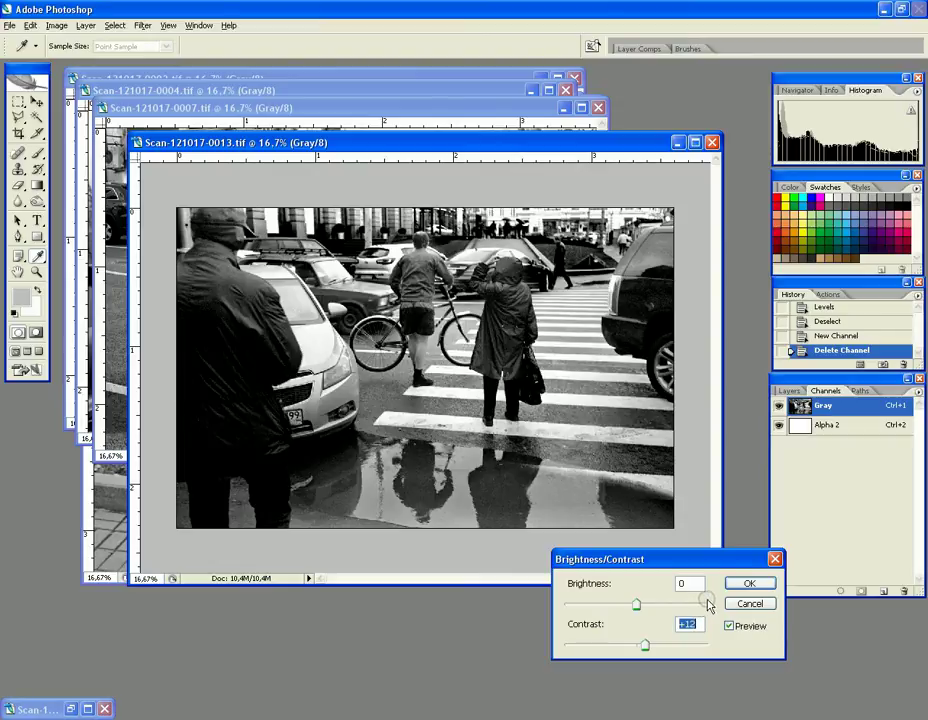
click(741, 605)
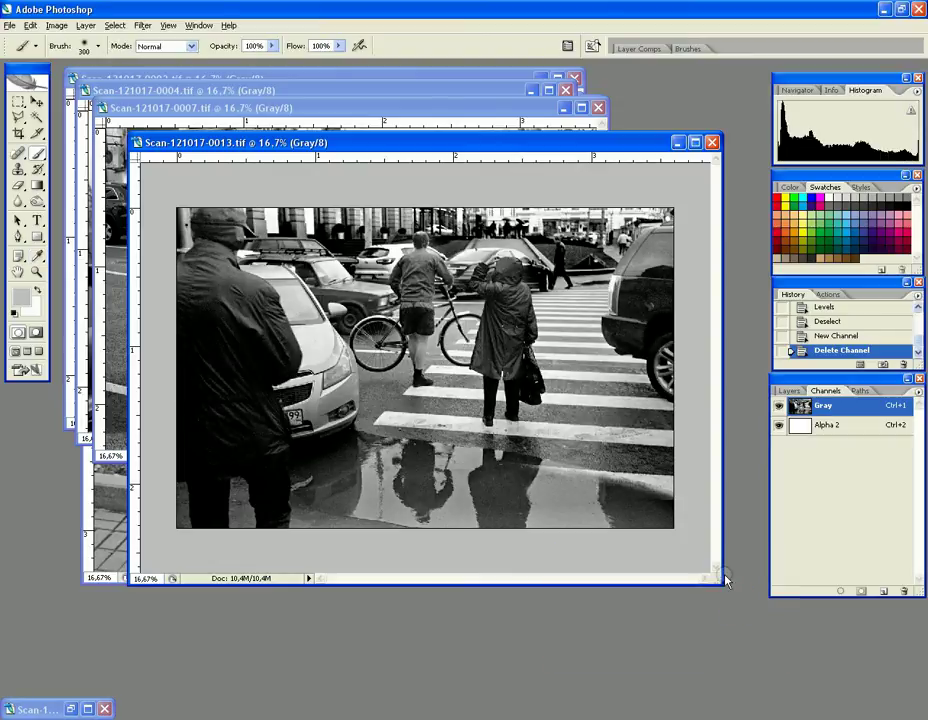
click(56, 25)
mouse_move(76, 60)
click(211, 135)
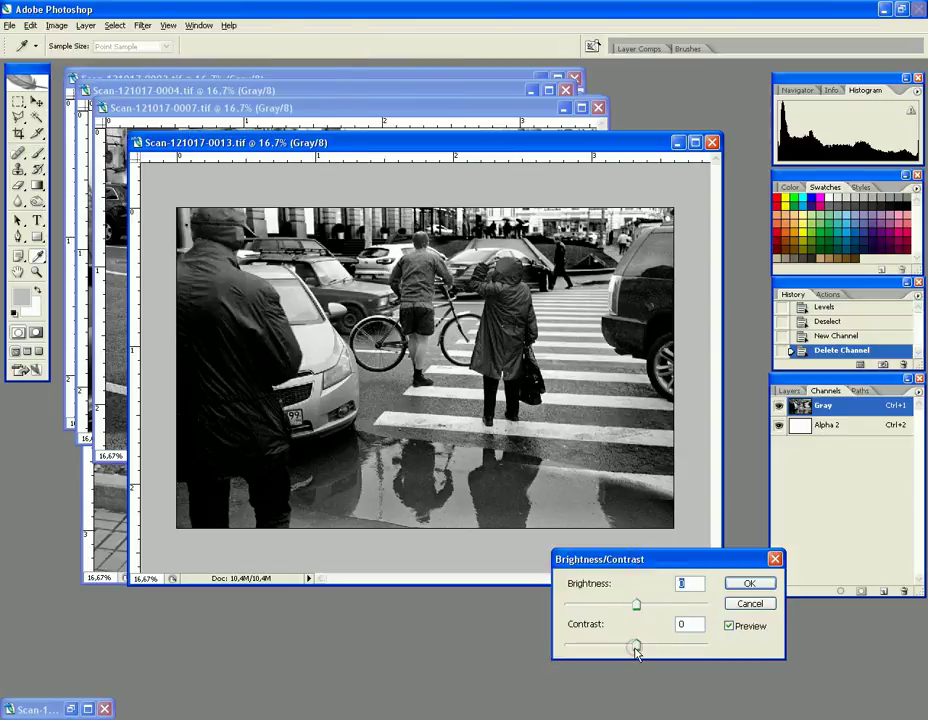
drag(640, 650, 643, 652)
click(750, 603)
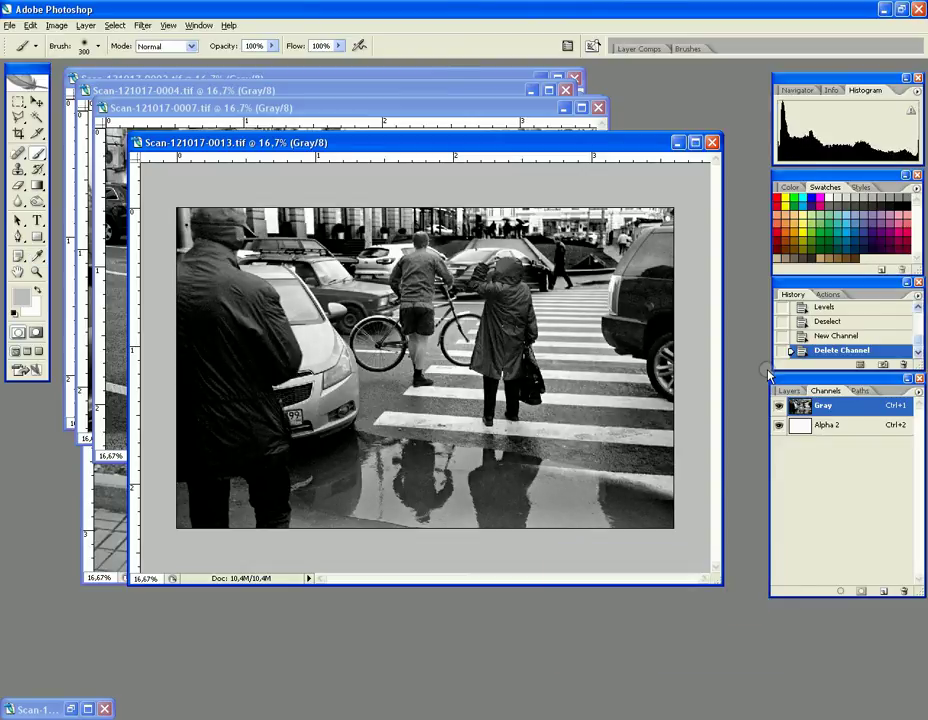
Create a new alpha channel, delete the older empty one, and show the new channel over the Gray channel.
click(864, 515)
click(884, 591)
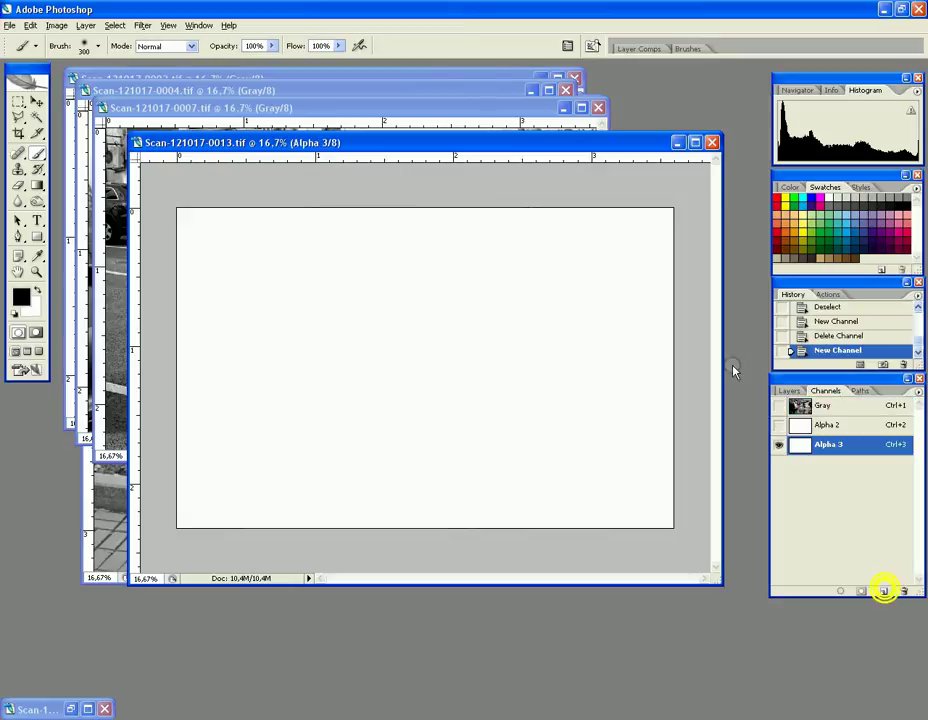
click(824, 425)
key(Delete)
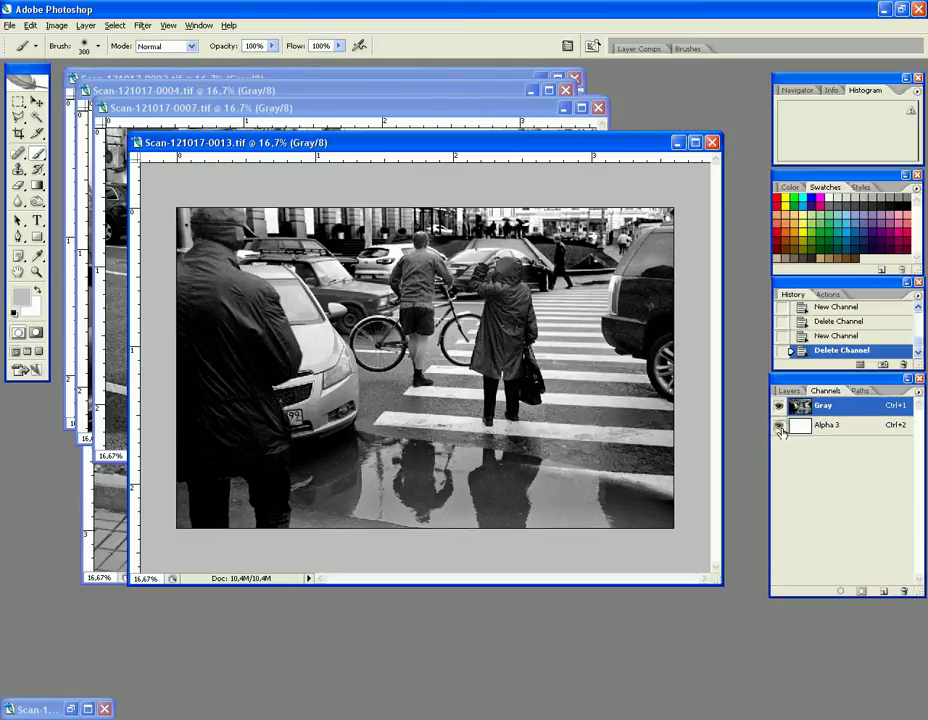
click(782, 428)
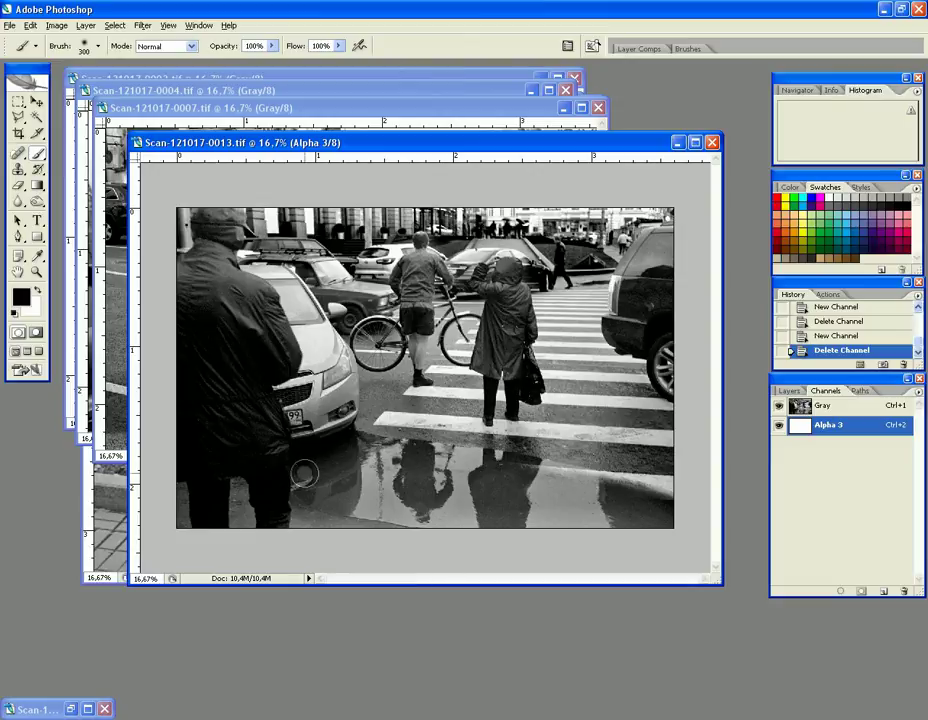
Paint a mask over the wet foreground with the reflections and load it as a selection.
mouse_move(675, 505)
mouse_down()
mouse_move(370, 447)
mouse_move(308, 460)
mouse_move(305, 475)
mouse_move(315, 489)
mouse_move(439, 524)
mouse_move(669, 530)
mouse_move(330, 500)
mouse_up()
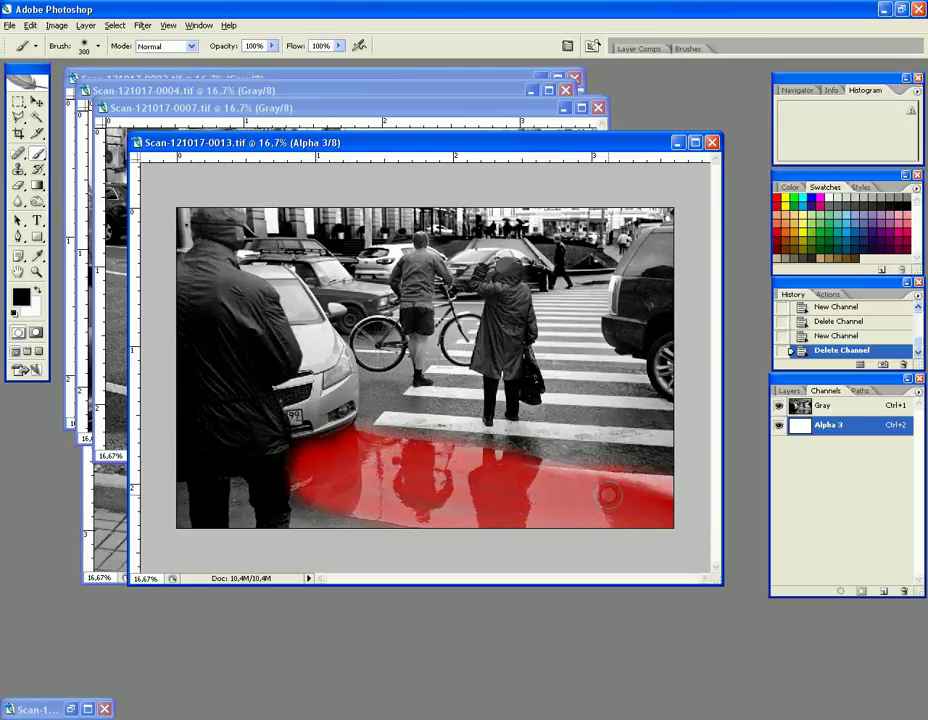
drag(609, 494, 451, 532)
mouse_move(303, 518)
mouse_down()
mouse_move(145, 518)
mouse_move(291, 458)
mouse_move(159, 480)
mouse_move(331, 559)
mouse_up()
click(414, 498)
click(846, 592)
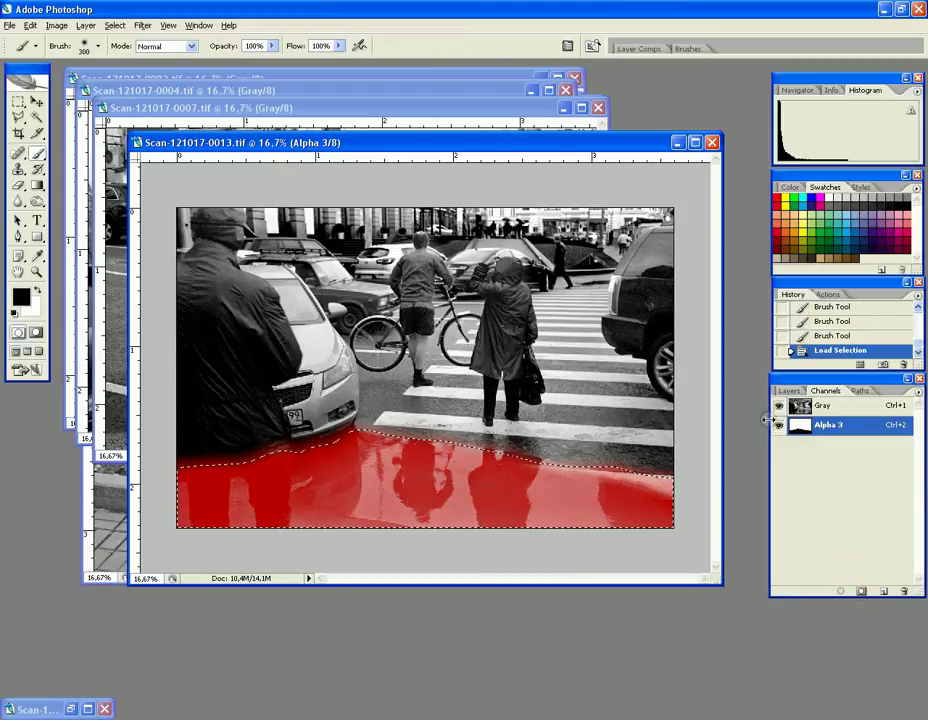
Darken the selected foreground in the Gray channel with Levels using a black input level of 40, and clear the selection.
click(795, 406)
click(56, 25)
click(207, 59)
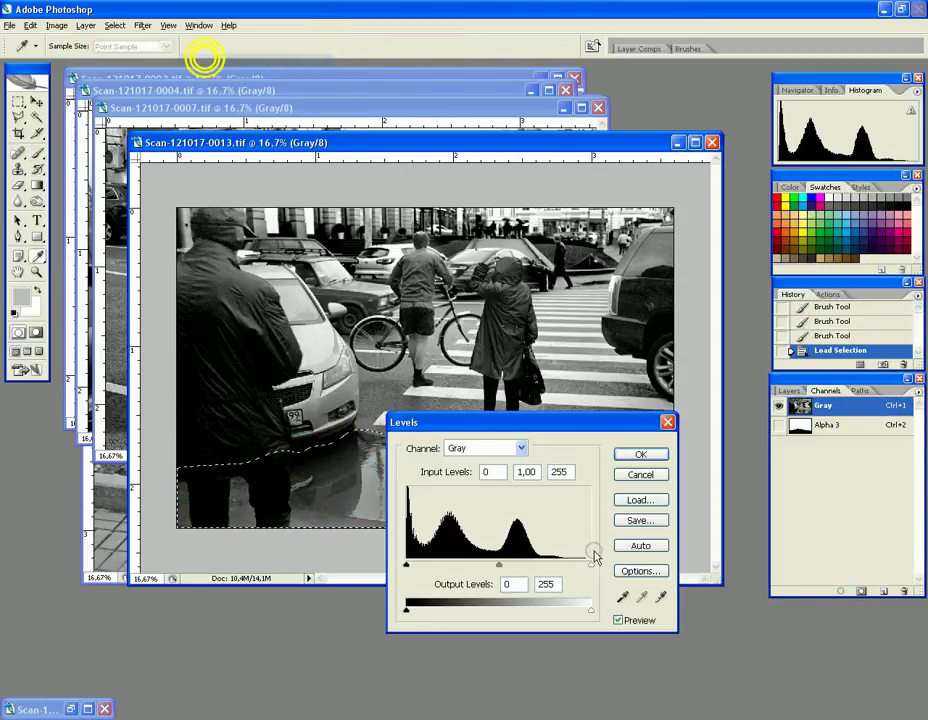
drag(507, 430, 597, 177)
drag(498, 312, 527, 314)
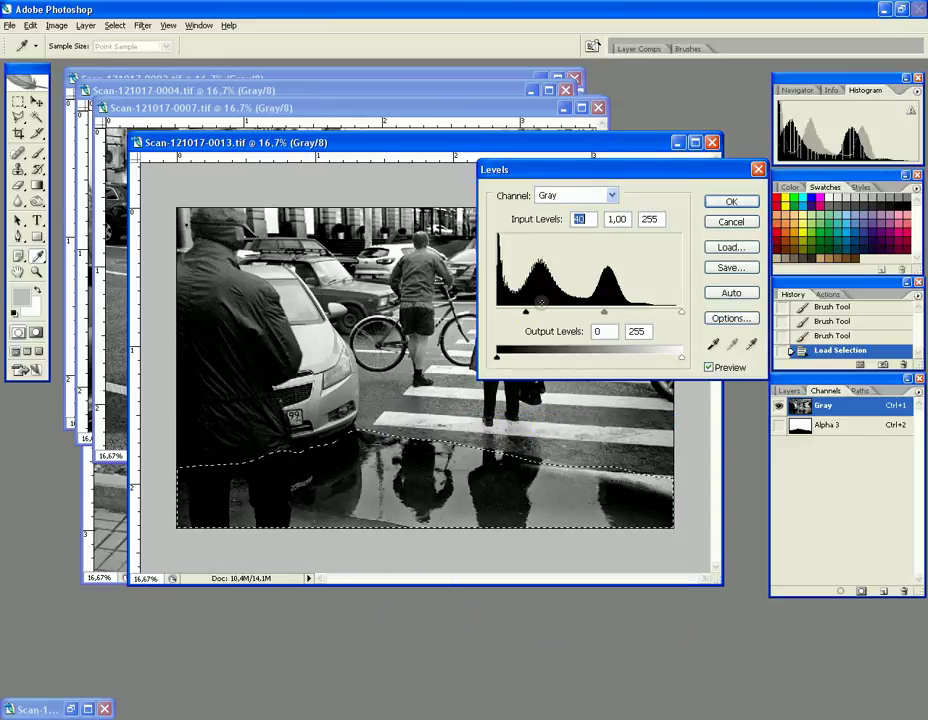
click(731, 201)
click(114, 25)
click(118, 53)
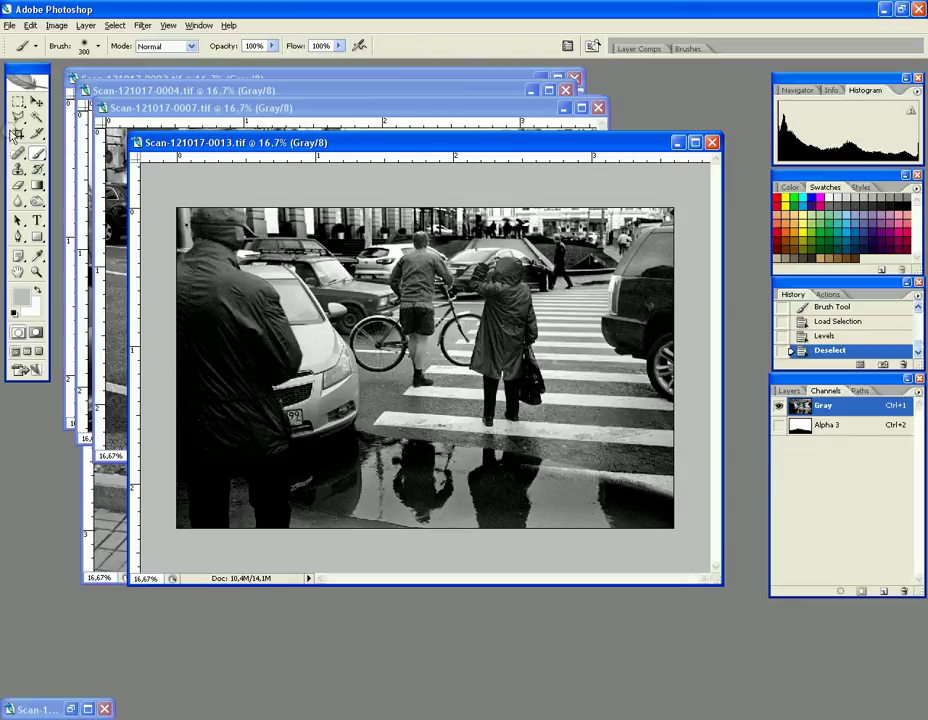
Crop a narrow strip off the right edge of the crosswalk photo and clear the selection.
click(19, 102)
drag(653, 190, 58, 663)
click(56, 25)
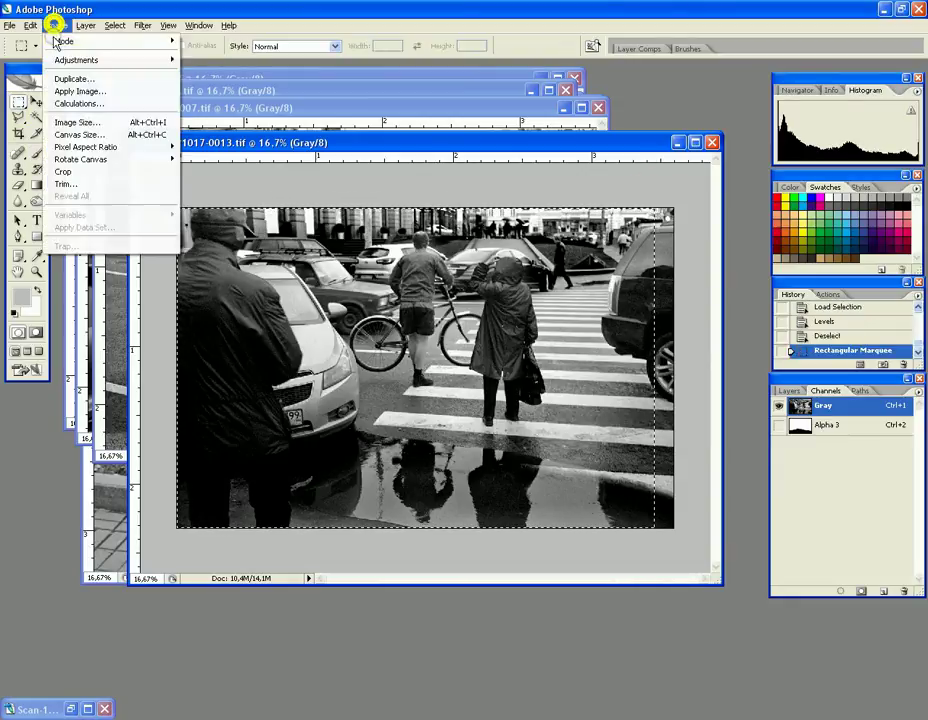
click(70, 172)
key(ctrl+d)
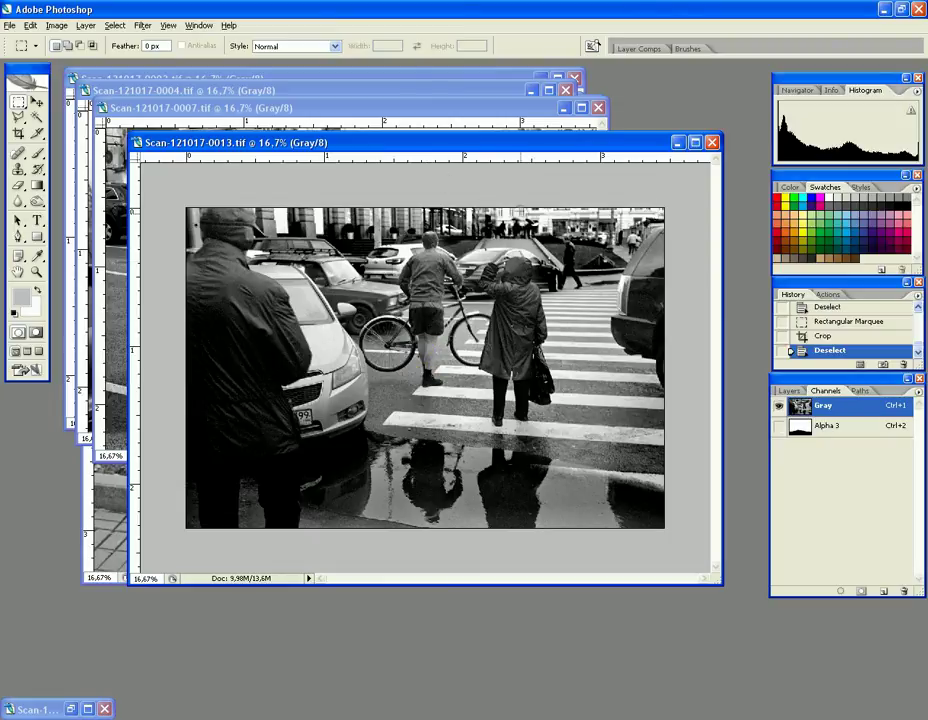
Replace the painted foreground alpha channel with a new empty one, displayed together with the Gray channel.
double_click(838, 425)
click(849, 524)
drag(835, 423, 904, 591)
click(884, 592)
click(779, 406)
Paint a mask over the upper-right background and the dark car with the Brush, load it as a selection, and hide the mask.
click(37, 117)
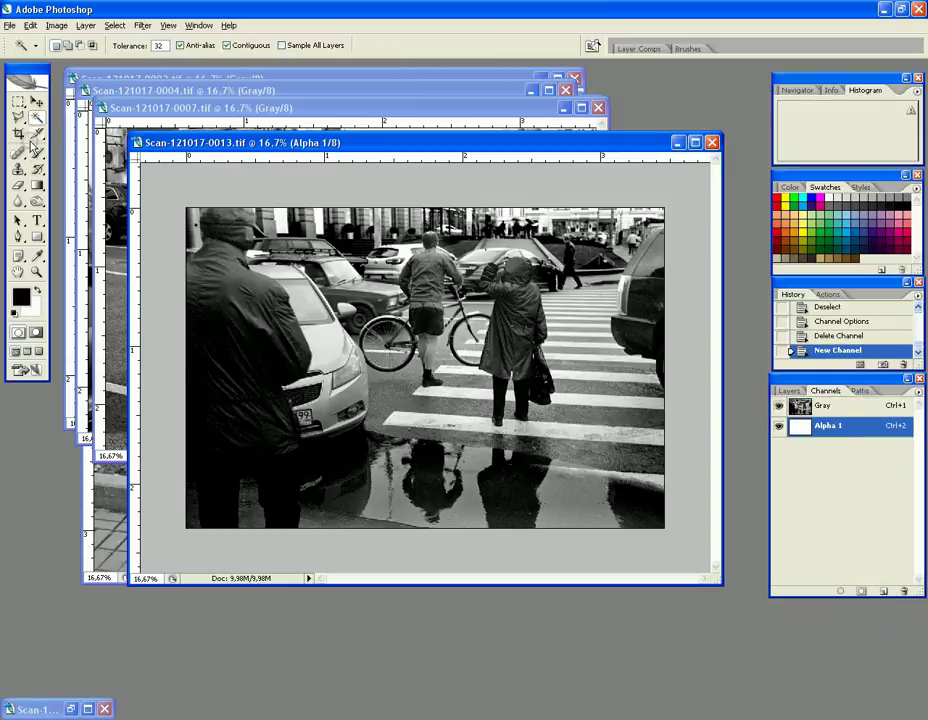
click(37, 153)
mouse_move(495, 199)
mouse_down()
mouse_move(539, 213)
mouse_move(509, 213)
mouse_move(570, 212)
mouse_move(623, 228)
mouse_move(575, 258)
mouse_up()
mouse_move(610, 222)
mouse_down()
mouse_move(659, 207)
mouse_move(660, 235)
mouse_move(628, 320)
mouse_move(640, 350)
mouse_move(666, 302)
mouse_move(624, 326)
mouse_move(663, 321)
mouse_up()
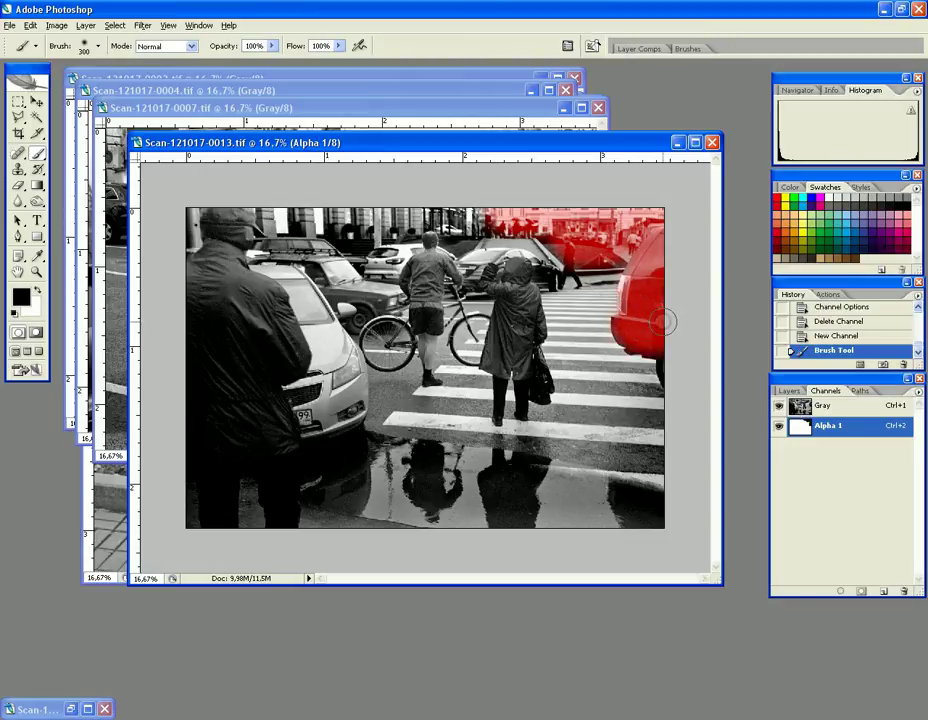
click(840, 594)
click(778, 425)
Try darkening the selected background and car in the Gray channel with Levels at a black input level of 92, and deselect.
click(826, 405)
click(56, 25)
click(182, 60)
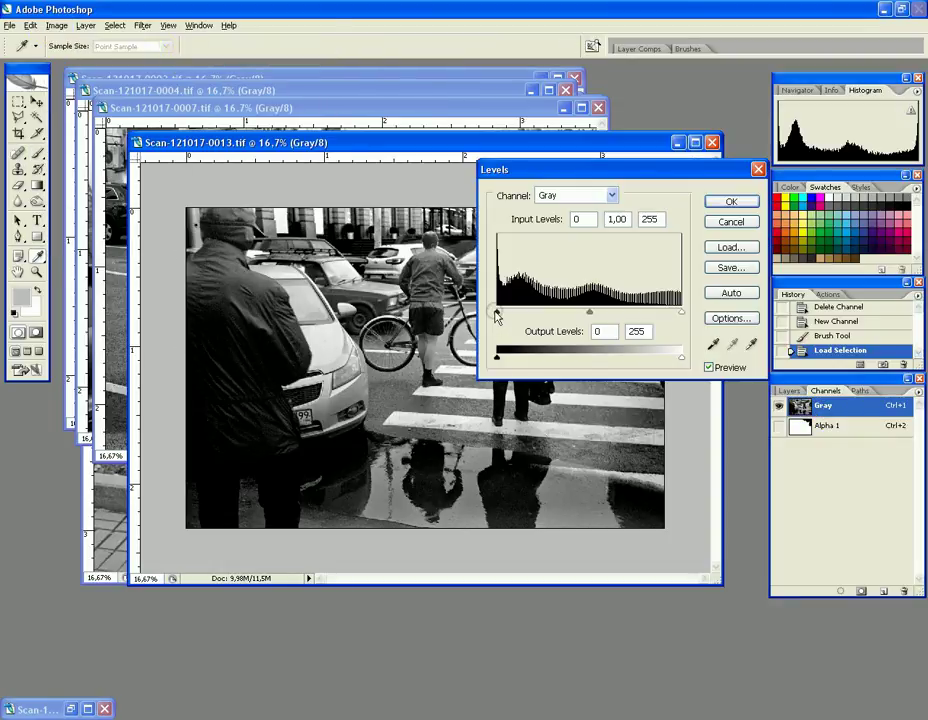
drag(578, 166, 282, 405)
drag(203, 551, 269, 553)
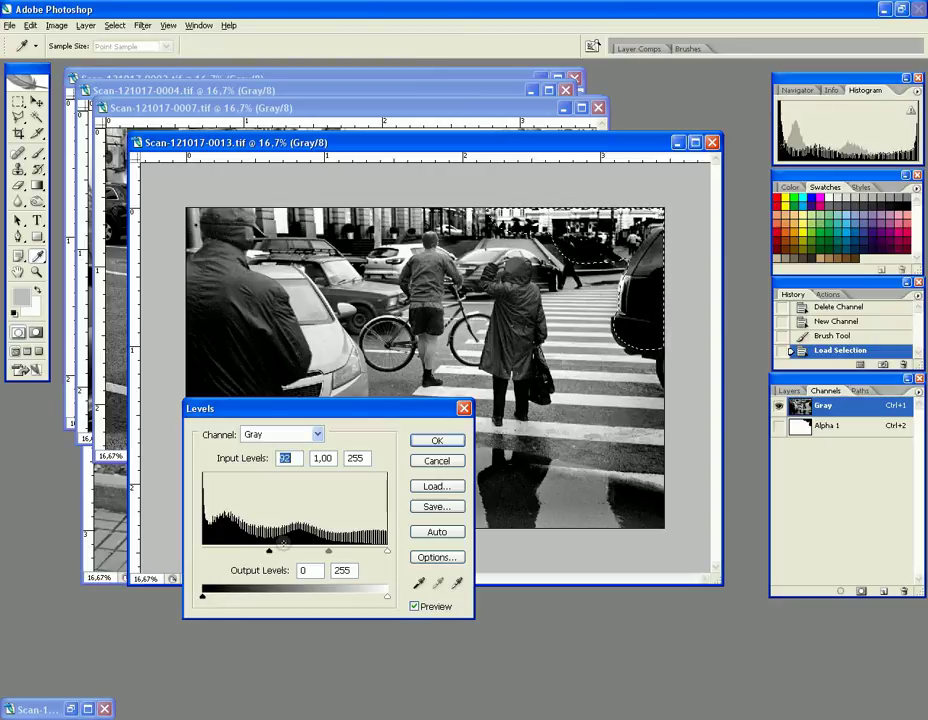
click(437, 441)
click(114, 25)
click(118, 52)
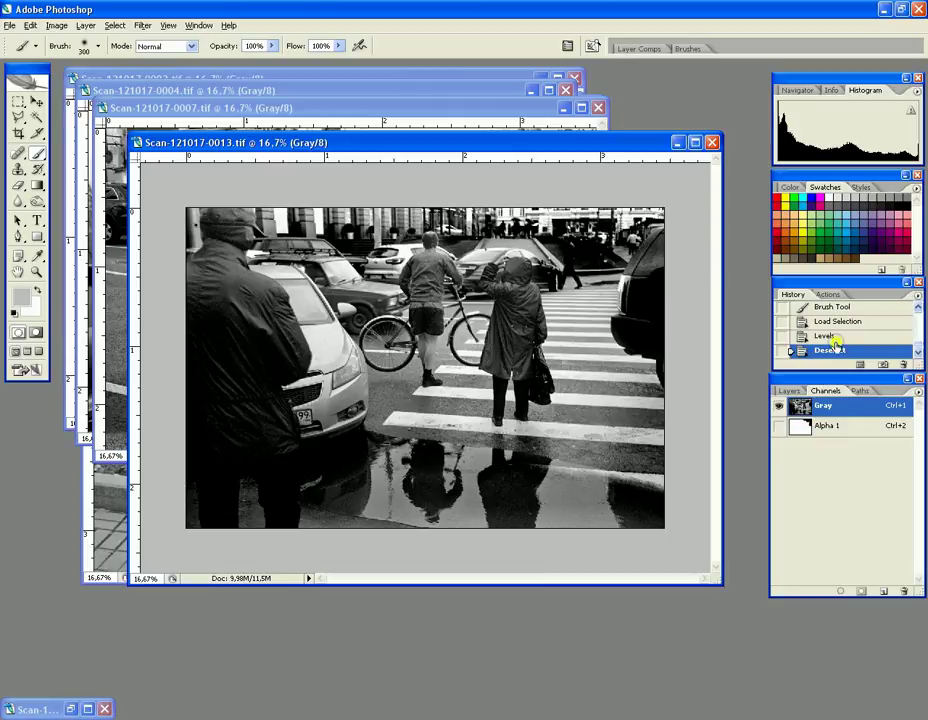
Undo the last Levels darkening back to the loaded selection, clear the selection, and delete the painted alpha channel.
click(800, 321)
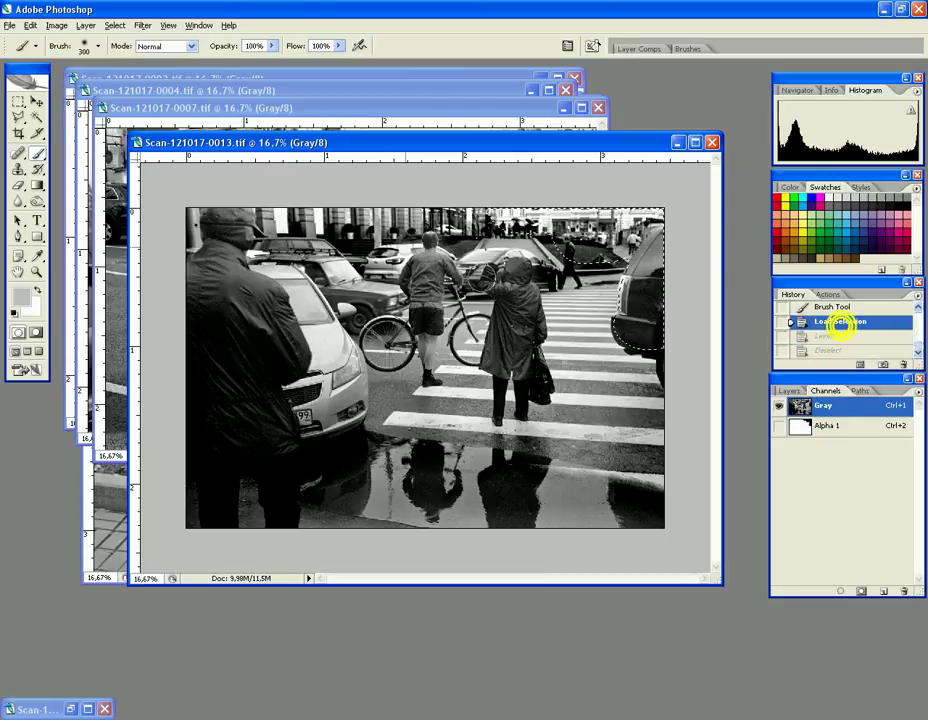
click(119, 25)
click(125, 57)
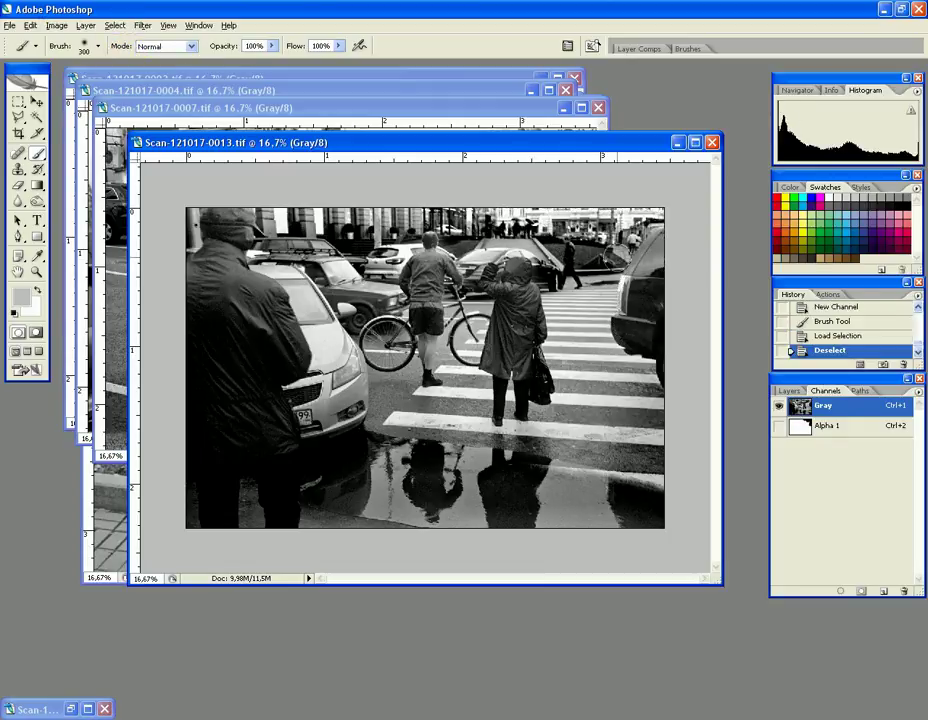
drag(849, 433, 904, 591)
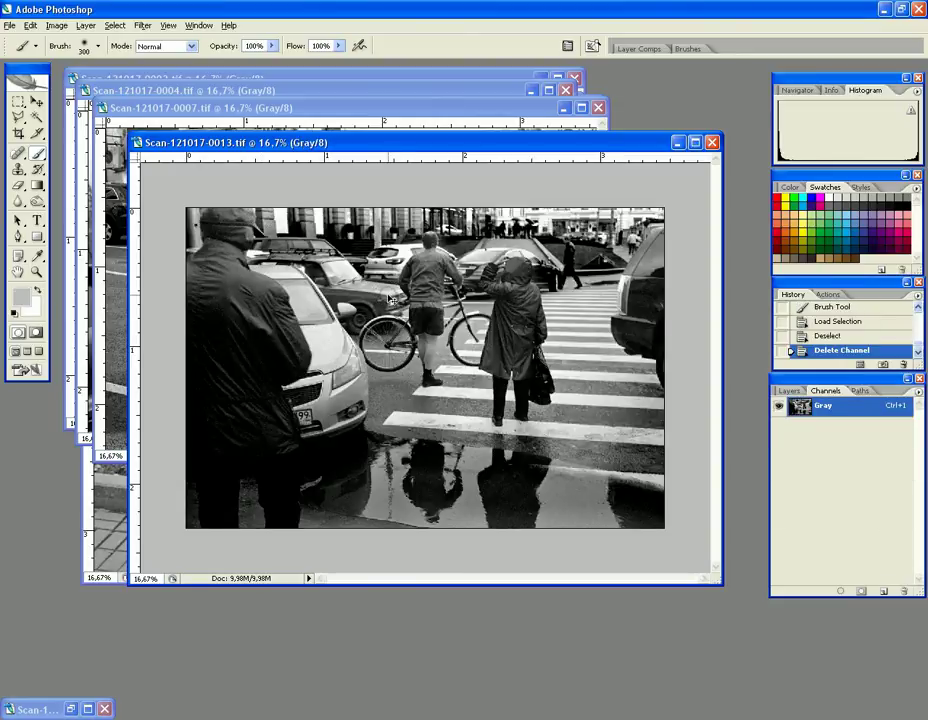
Minimize the crosswalk photo and crop the left and top edges off Scan-121017-0007.tif, clearing the selection.
click(677, 142)
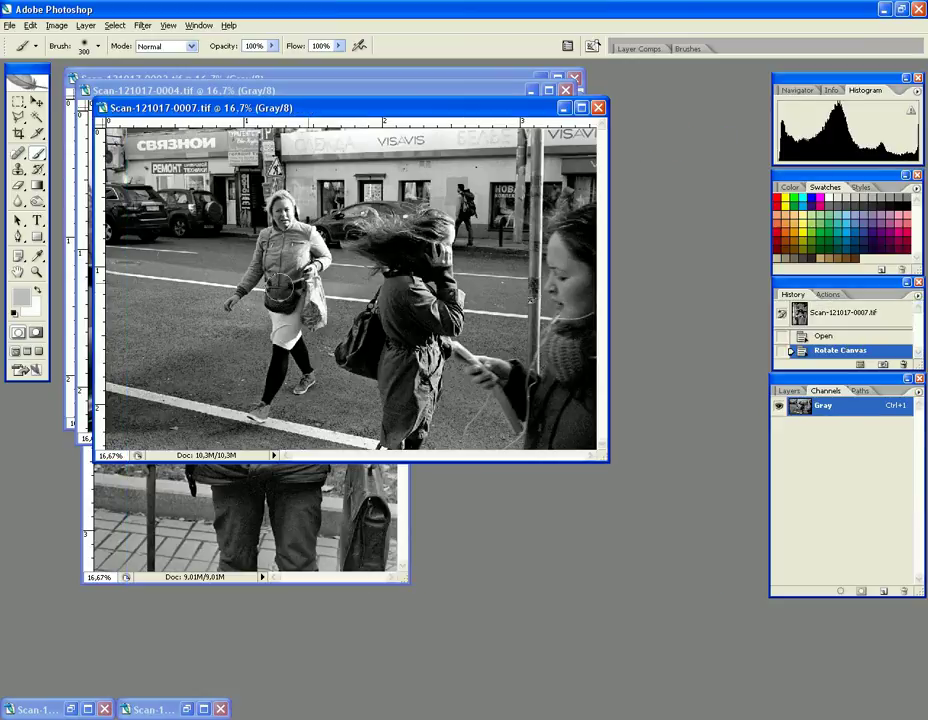
drag(601, 459, 648, 561)
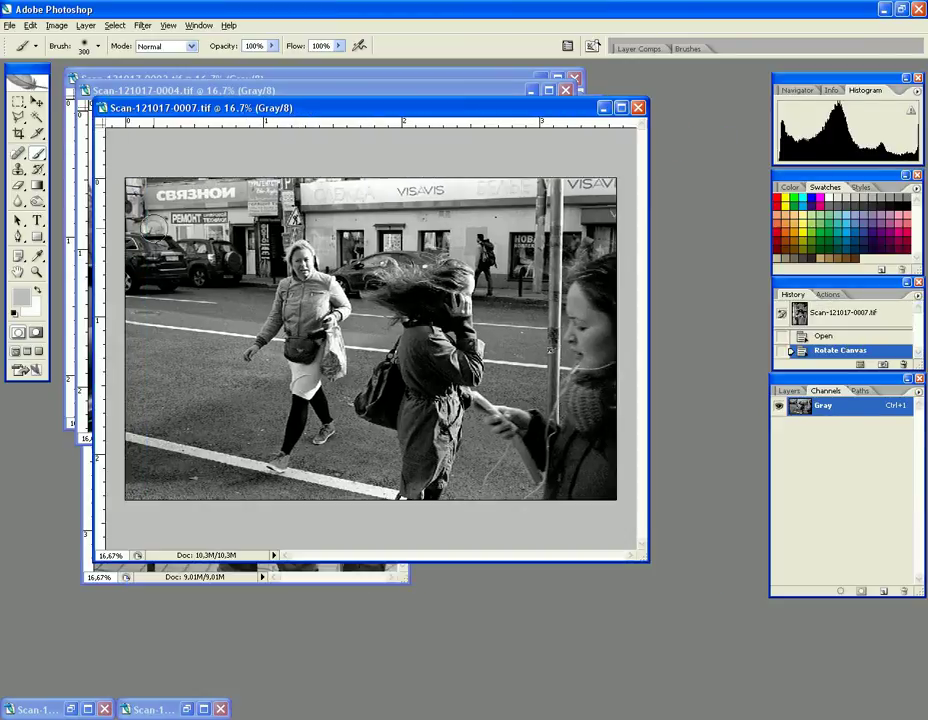
click(18, 102)
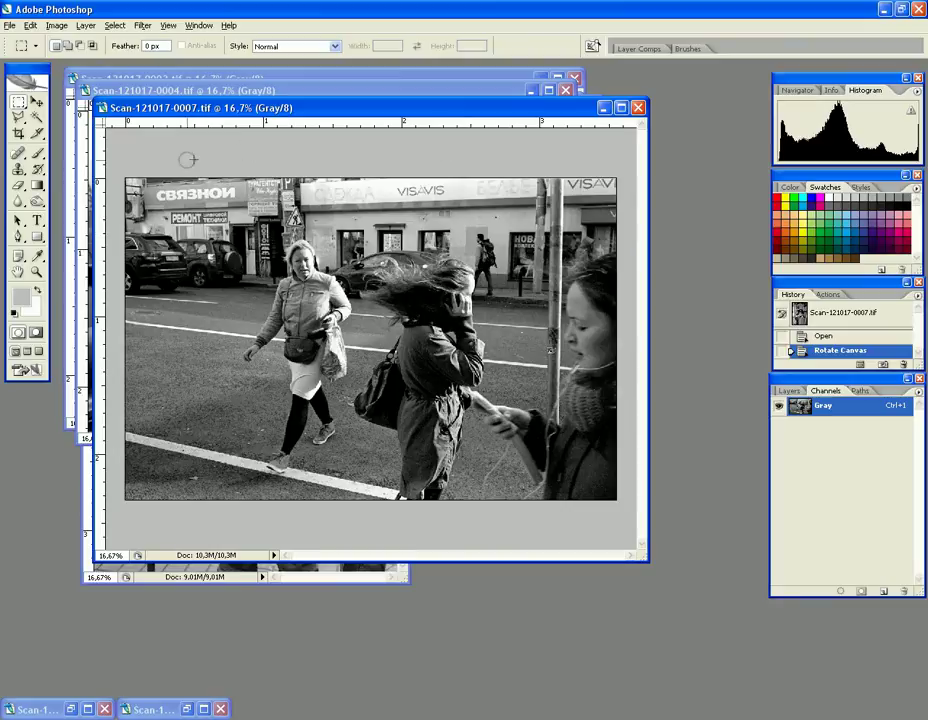
click(16, 103)
drag(203, 201, 155, 480)
click(201, 336)
drag(183, 199, 618, 502)
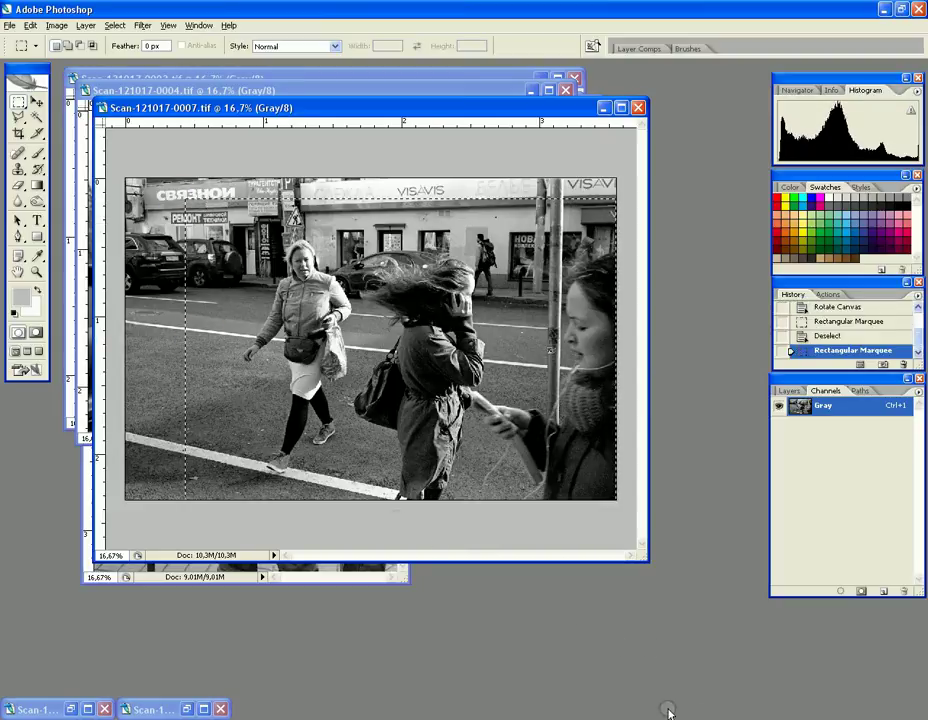
click(58, 27)
click(82, 170)
key(ctrl+d)
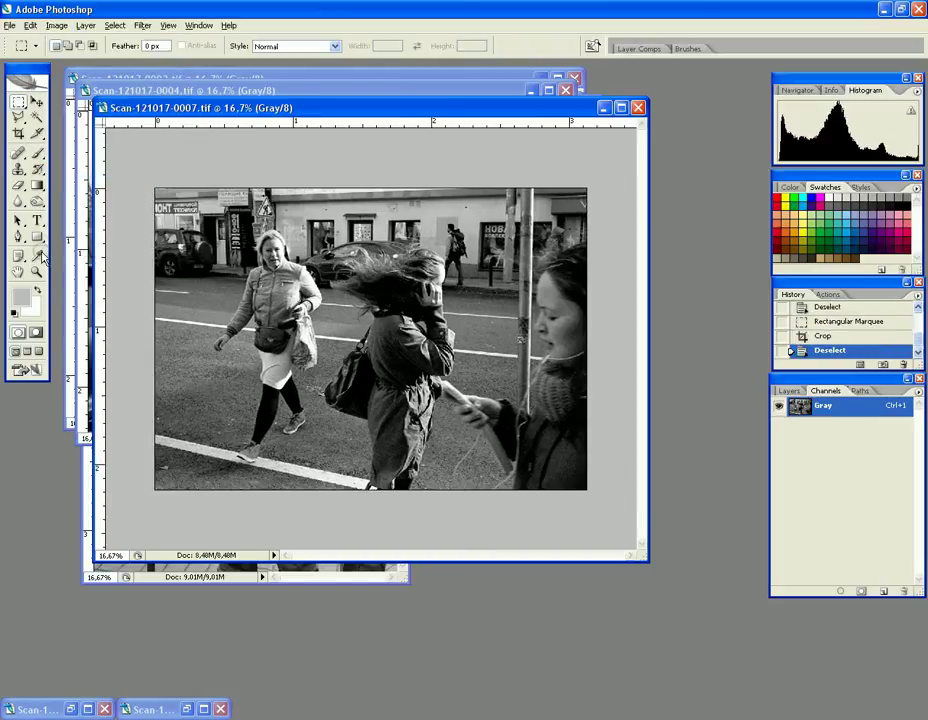
Crop a narrow strip off the bottom edge of Scan-121017-0007.tif at 25% zoom and clear the selection.
click(37, 273)
click(405, 331)
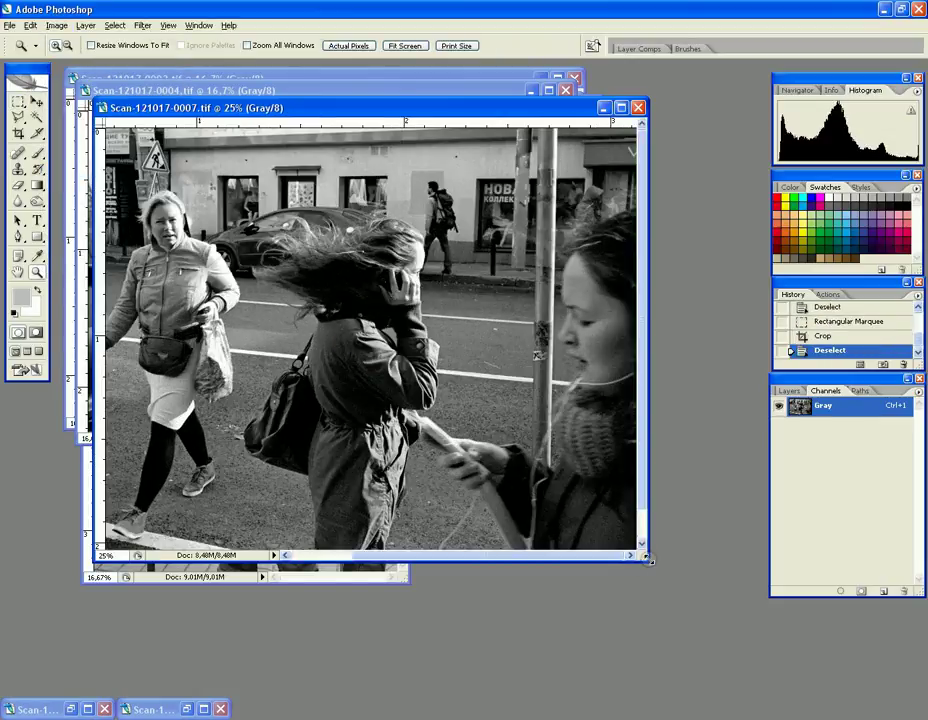
drag(648, 560, 800, 665)
drag(420, 104, 398, 102)
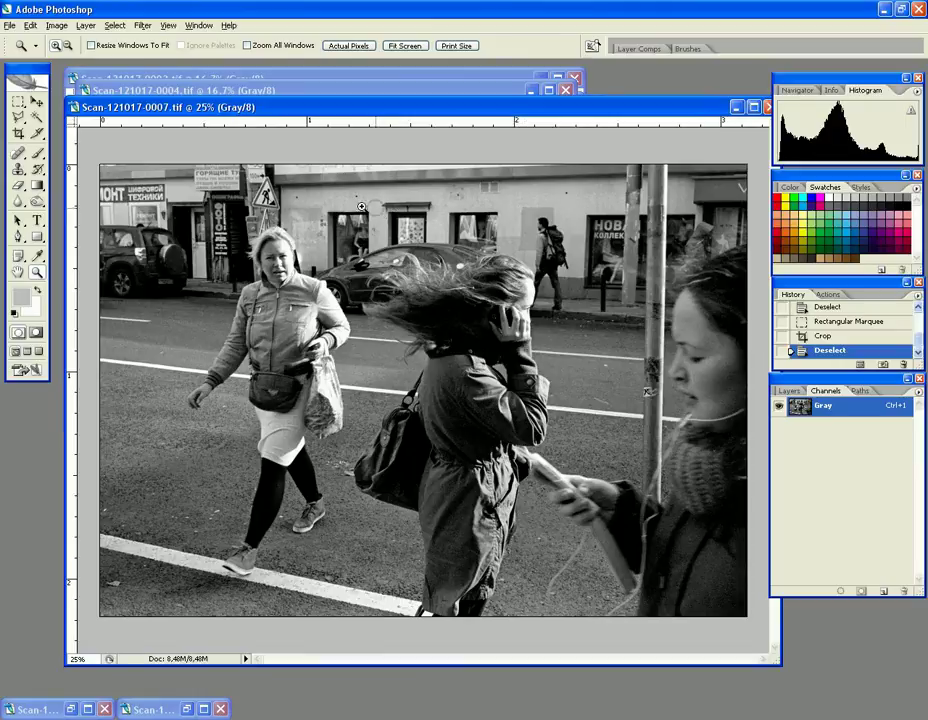
click(18, 102)
drag(750, 588, 98, 162)
click(56, 25)
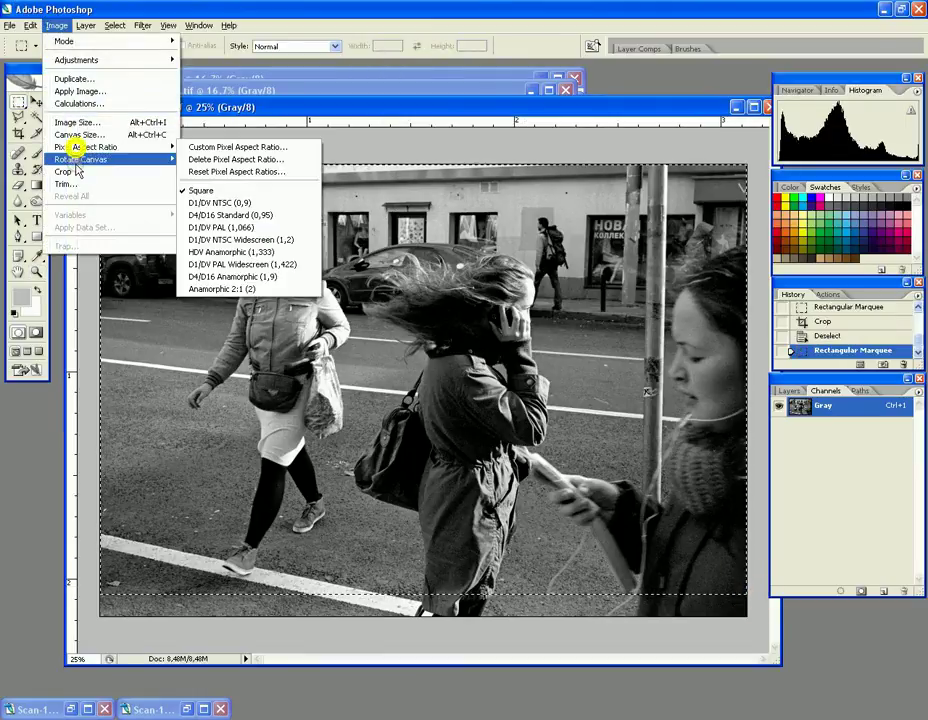
click(63, 171)
click(207, 275)
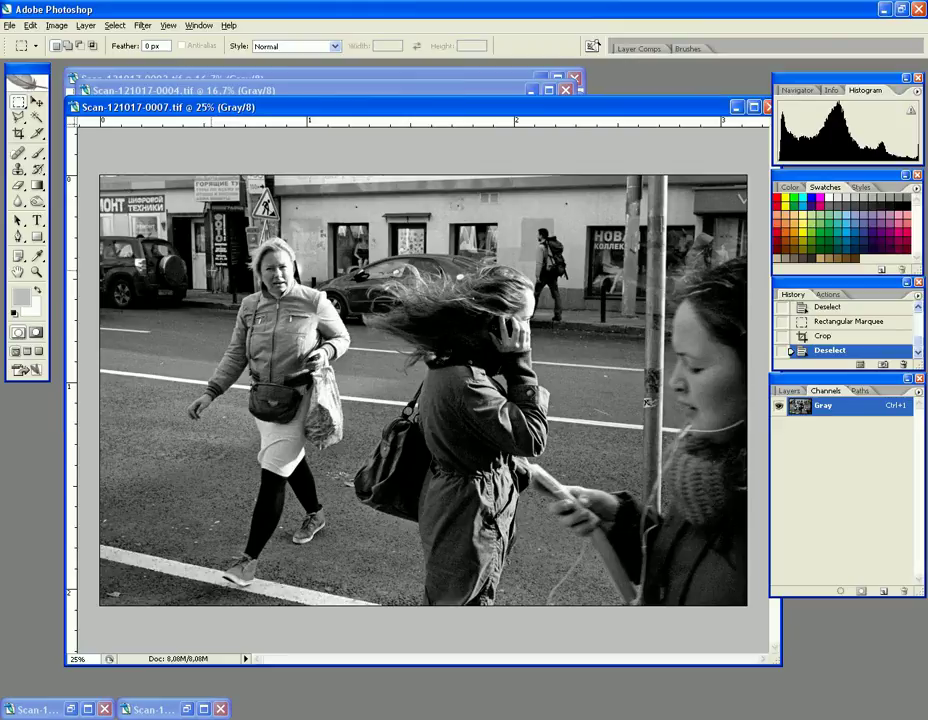
click(35, 268)
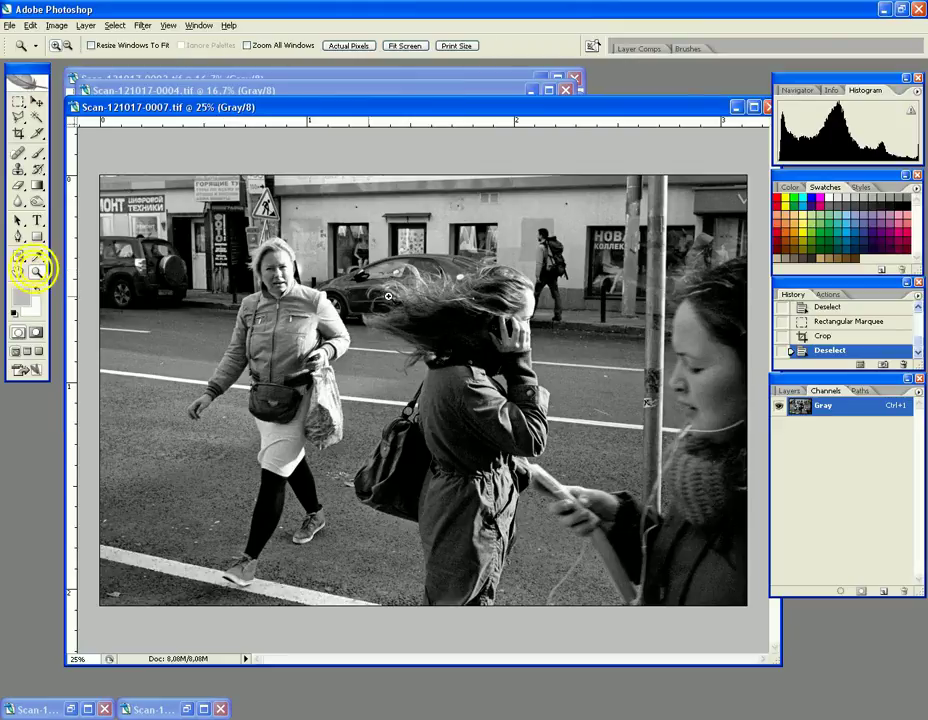
alt+click(456, 290)
click(381, 333)
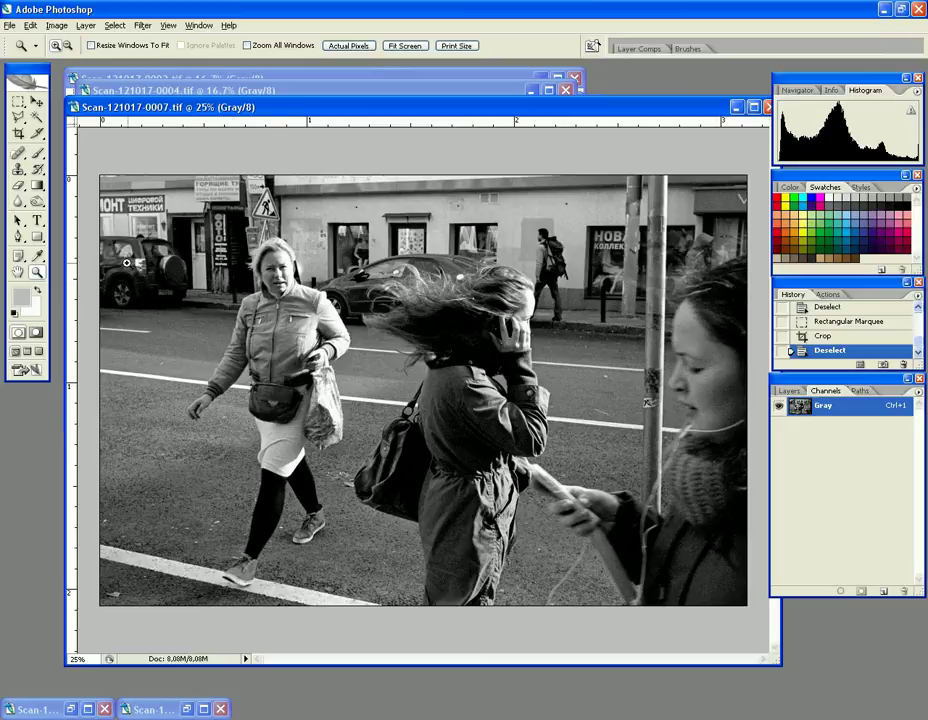
Create an alpha channel over the visible Gray channel, paint the street background of buildings and cars, and load it as a selection on Gray.
alt+click(340, 299)
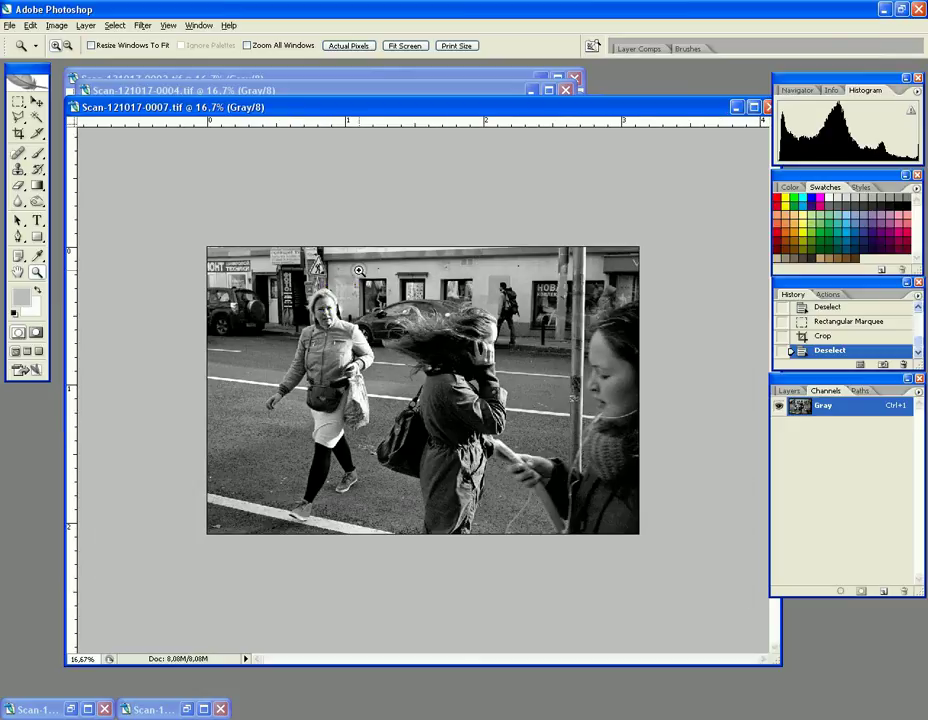
click(358, 270)
click(883, 591)
click(779, 405)
click(36, 153)
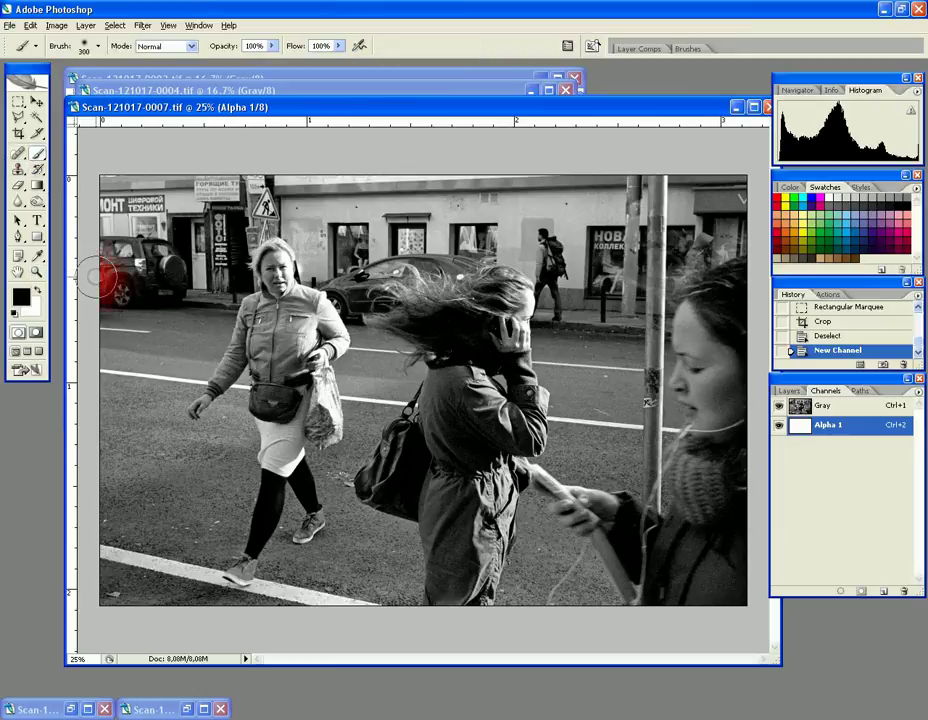
drag(94, 268, 225, 262)
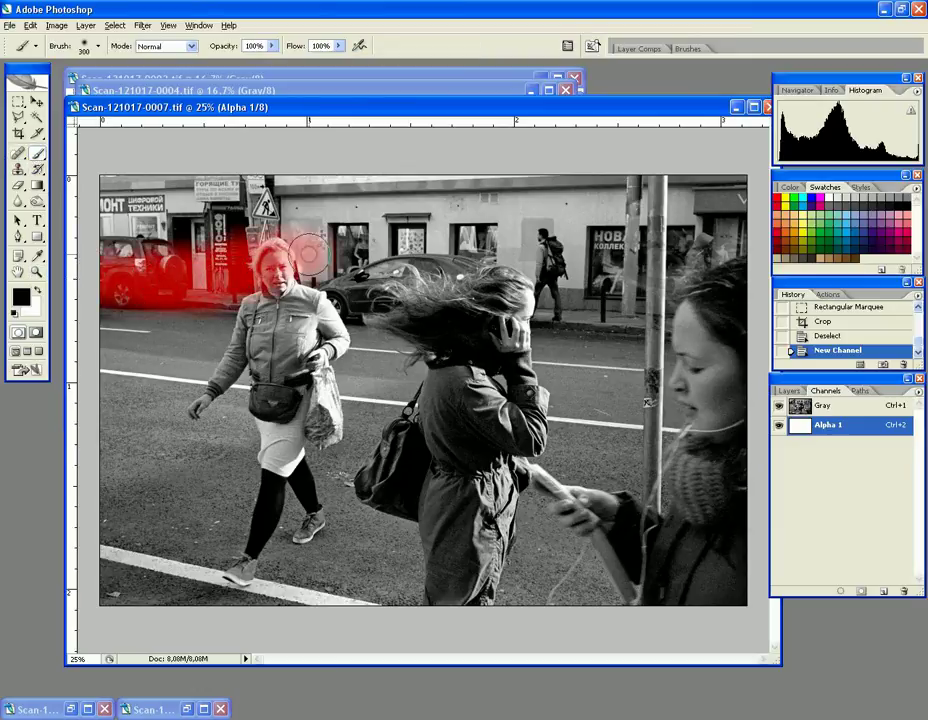
mouse_move(308, 254)
mouse_down()
mouse_move(519, 250)
mouse_move(552, 258)
mouse_move(600, 290)
mouse_move(645, 298)
mouse_move(690, 265)
mouse_move(722, 177)
mouse_move(675, 230)
mouse_move(645, 245)
mouse_move(520, 205)
mouse_move(428, 198)
mouse_move(418, 222)
mouse_move(300, 200)
mouse_move(260, 180)
mouse_move(82, 165)
mouse_move(165, 160)
mouse_move(232, 238)
mouse_up()
drag(190, 165, 620, 240)
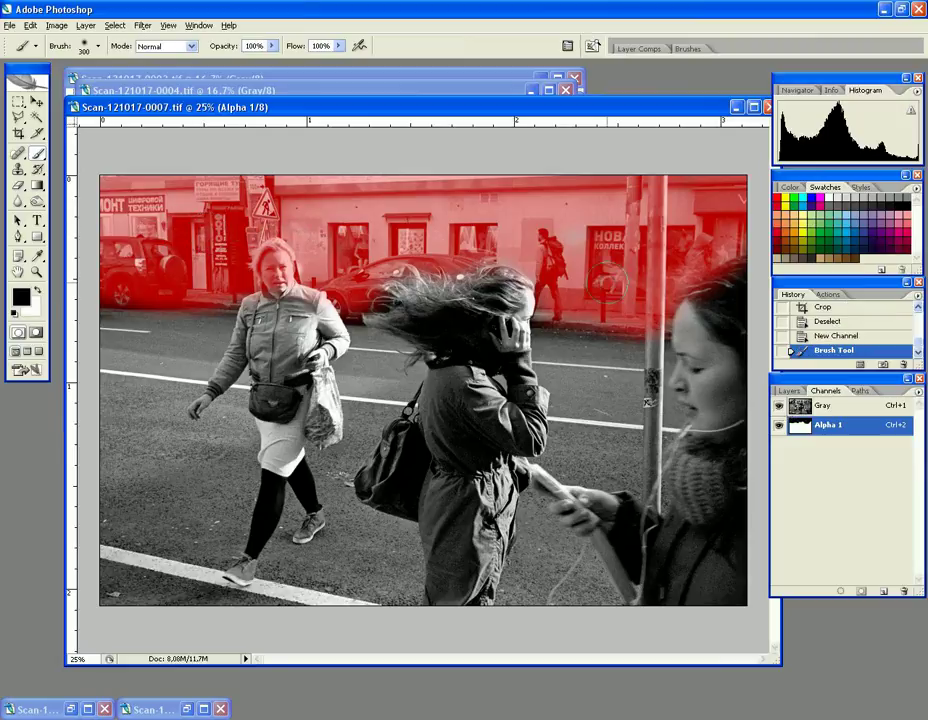
click(836, 590)
click(836, 406)
Try darkening the selected street background with Levels at a black input level of 83, deselect, and revert to the loaded selection.
click(57, 26)
mouse_move(76, 60)
click(238, 62)
drag(205, 551, 263, 556)
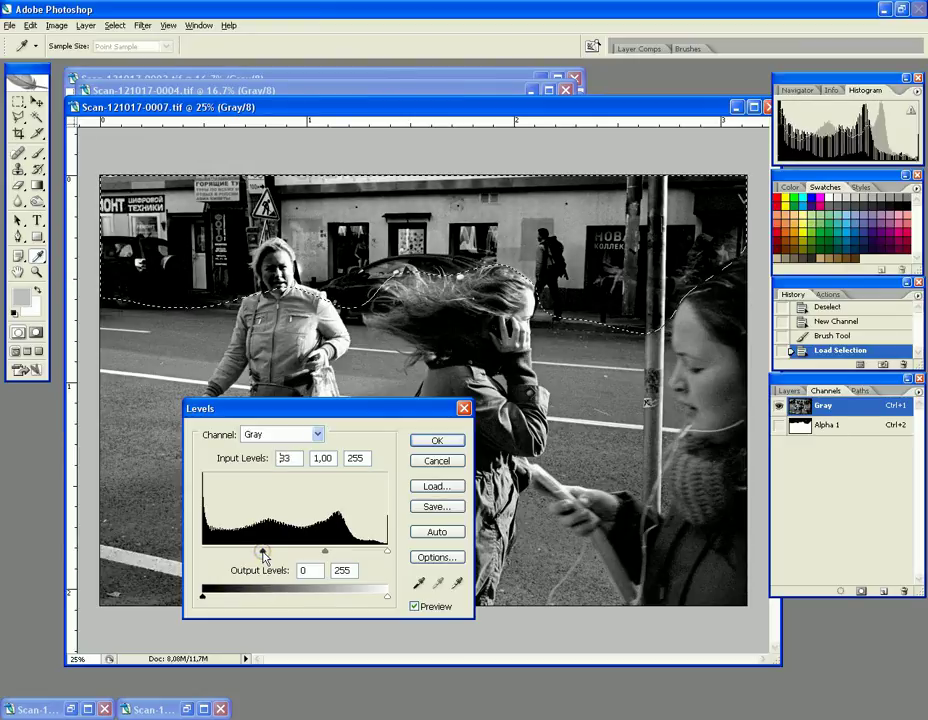
click(437, 440)
click(115, 25)
click(118, 54)
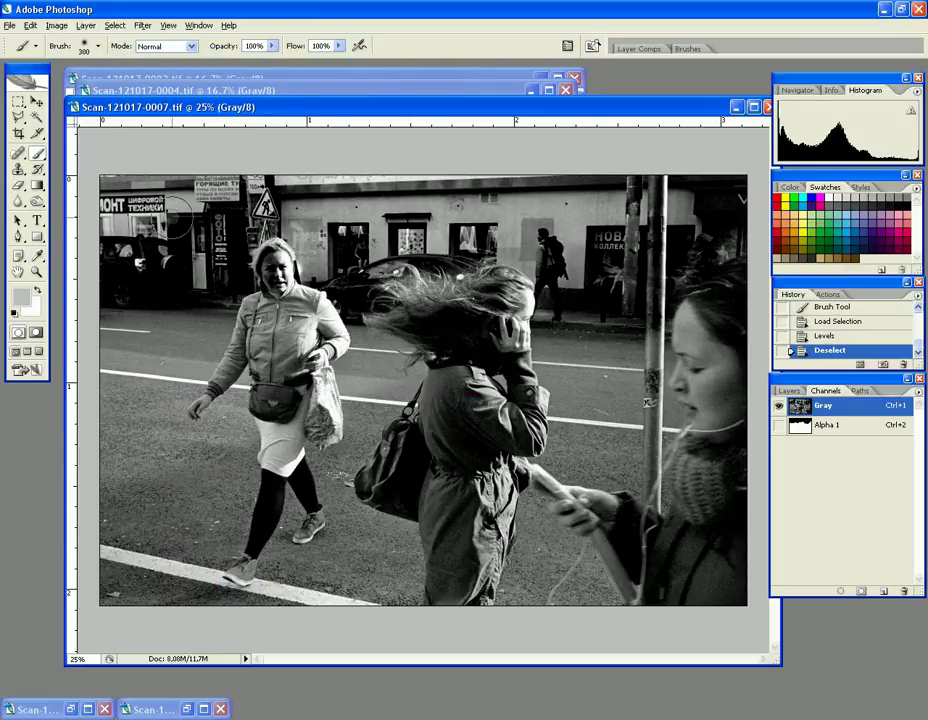
click(37, 271)
alt+click(398, 373)
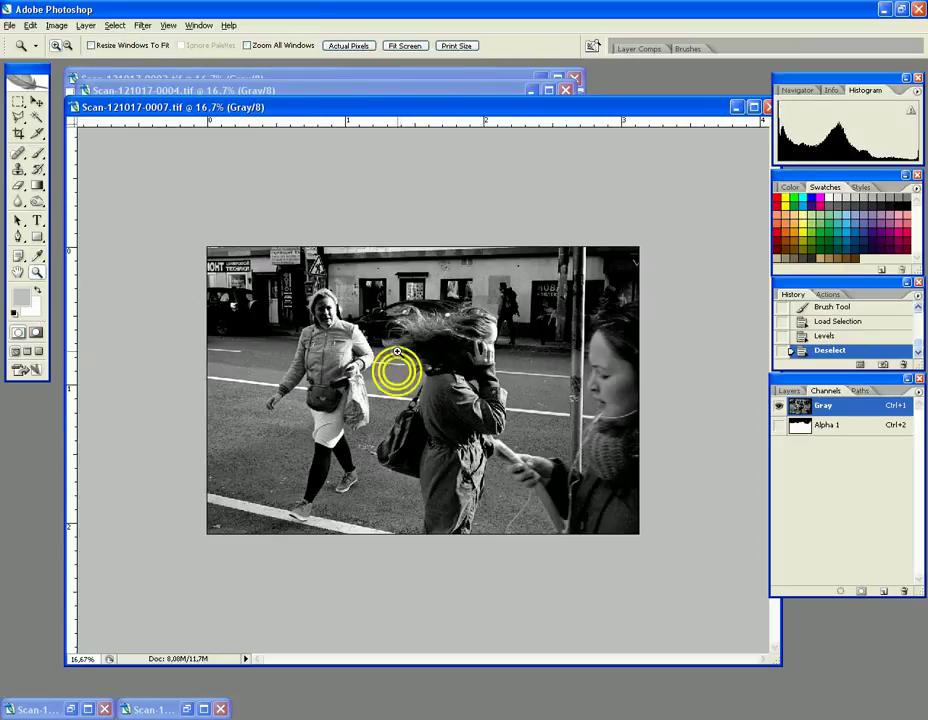
click(392, 351)
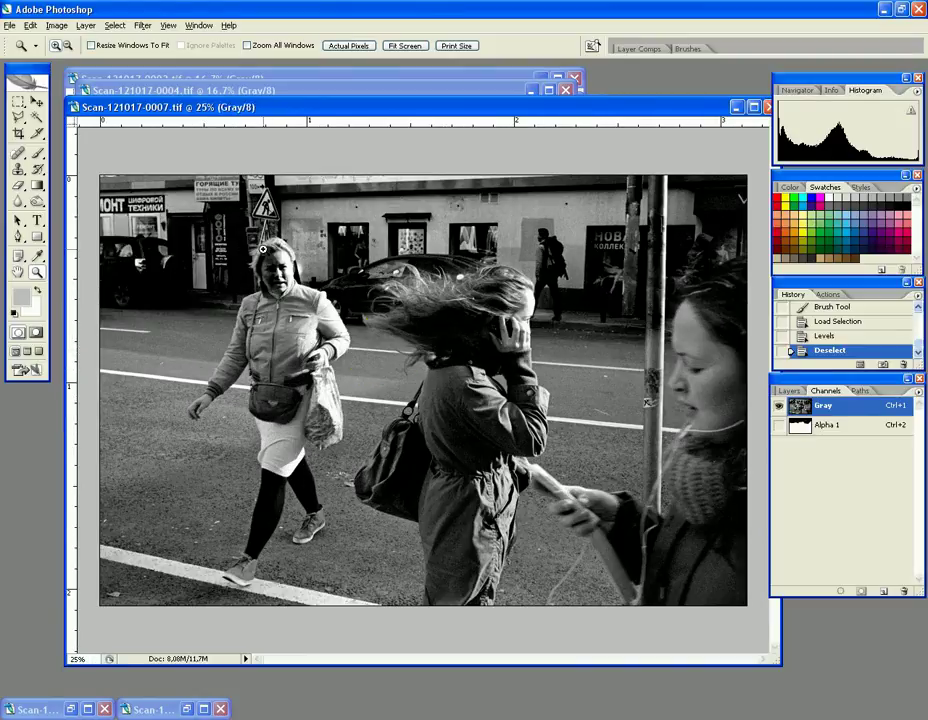
click(840, 336)
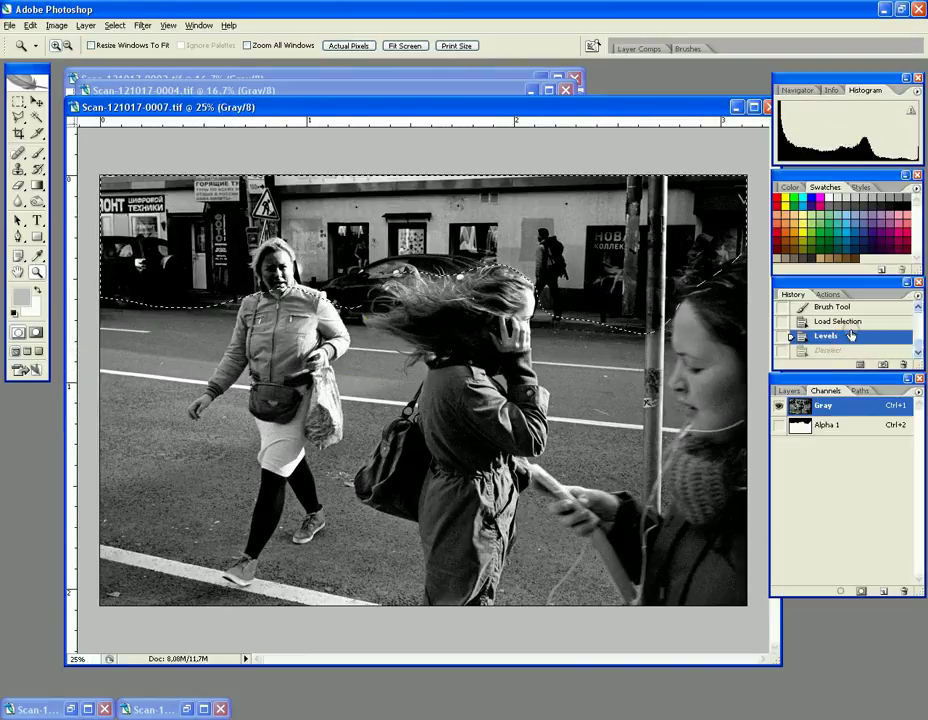
click(840, 321)
Darken the selected street background in the Gray channel with Levels at a black input level of 56, and clear the selection.
click(54, 25)
click(188, 58)
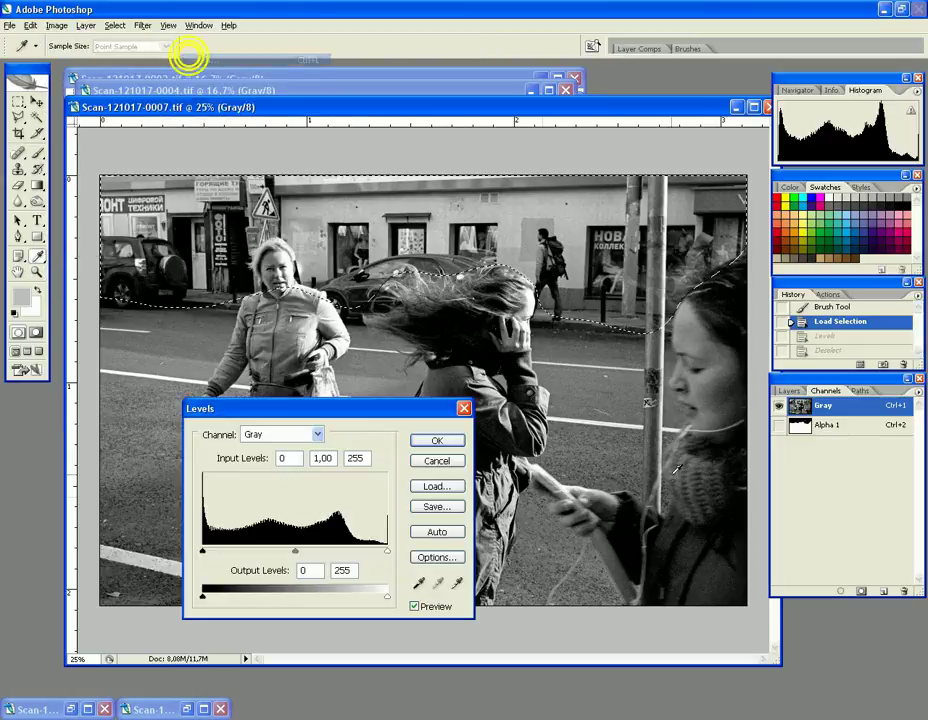
drag(203, 551, 244, 553)
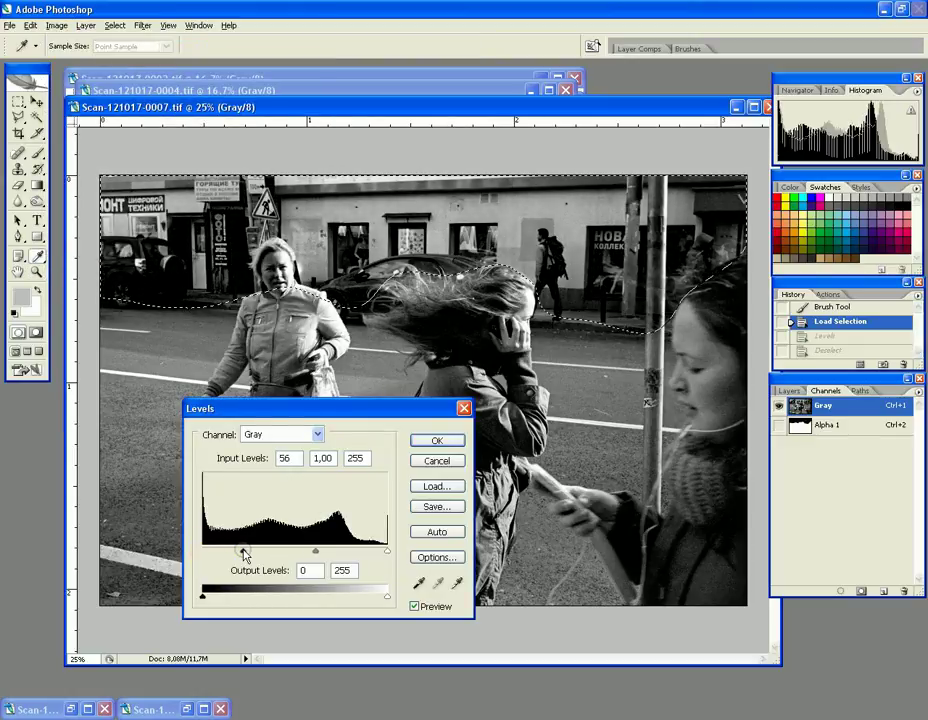
click(436, 440)
click(108, 25)
click(124, 54)
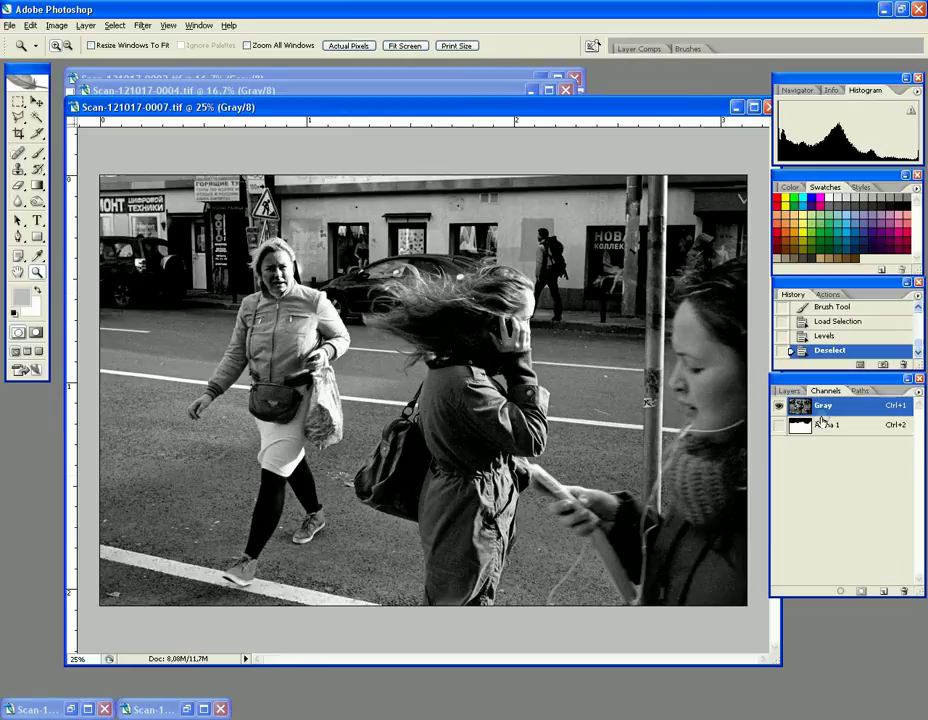
Replace the alpha channel with a new one, paint the photo's lower-left road corner and white line, and load it as a selection on Gray.
drag(862, 432, 903, 592)
click(882, 592)
click(778, 405)
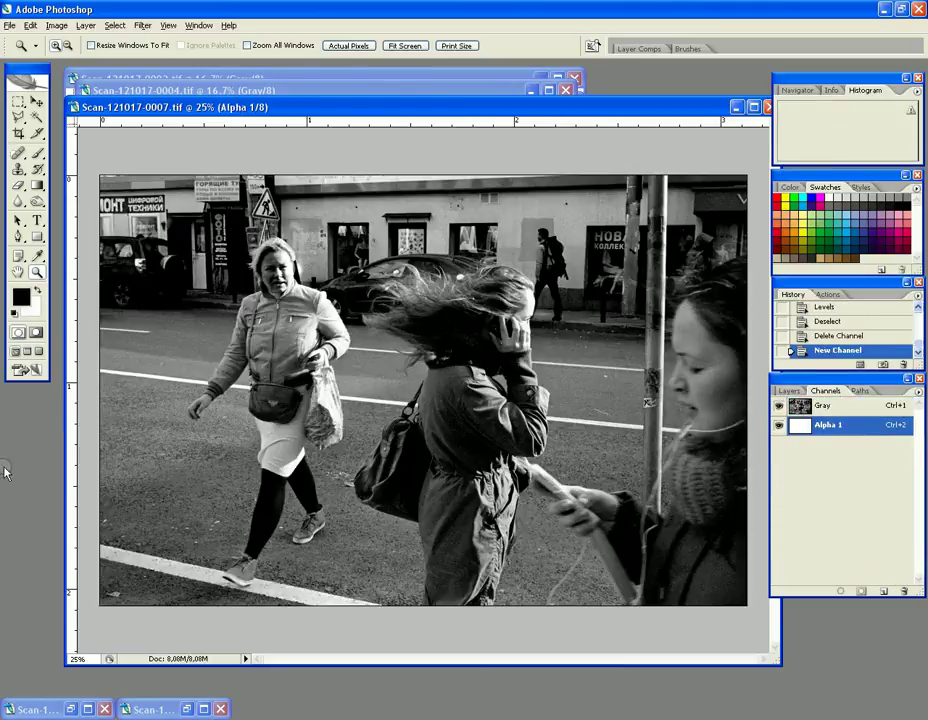
key(b)
mouse_move(108, 563)
mouse_down()
mouse_move(331, 633)
mouse_move(382, 628)
mouse_move(85, 562)
mouse_move(267, 613)
mouse_move(365, 622)
mouse_up()
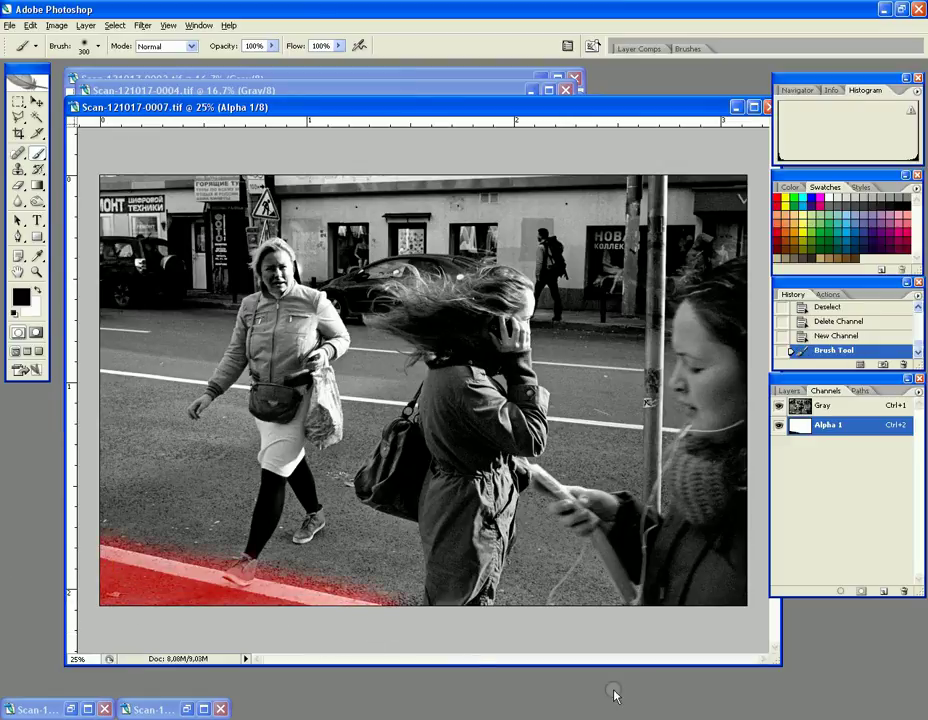
click(838, 592)
click(779, 425)
click(835, 405)
Darken the selected road corner with Levels at a black input level of 40, and clear the selection.
click(56, 24)
mouse_move(75, 58)
click(232, 66)
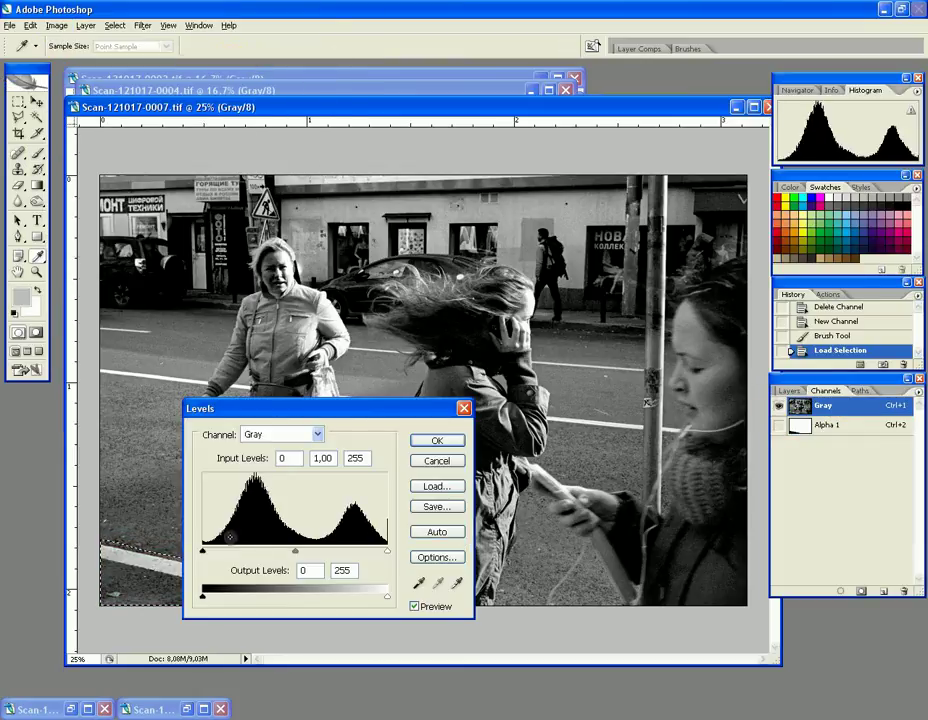
drag(203, 551, 257, 551)
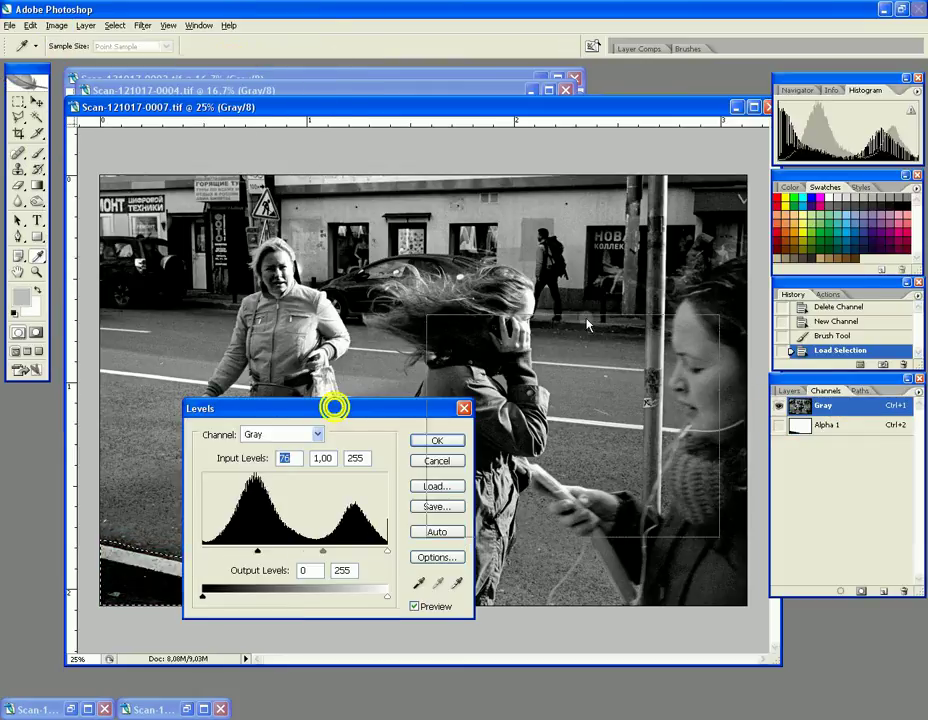
drag(334, 407, 604, 305)
drag(527, 449, 500, 452)
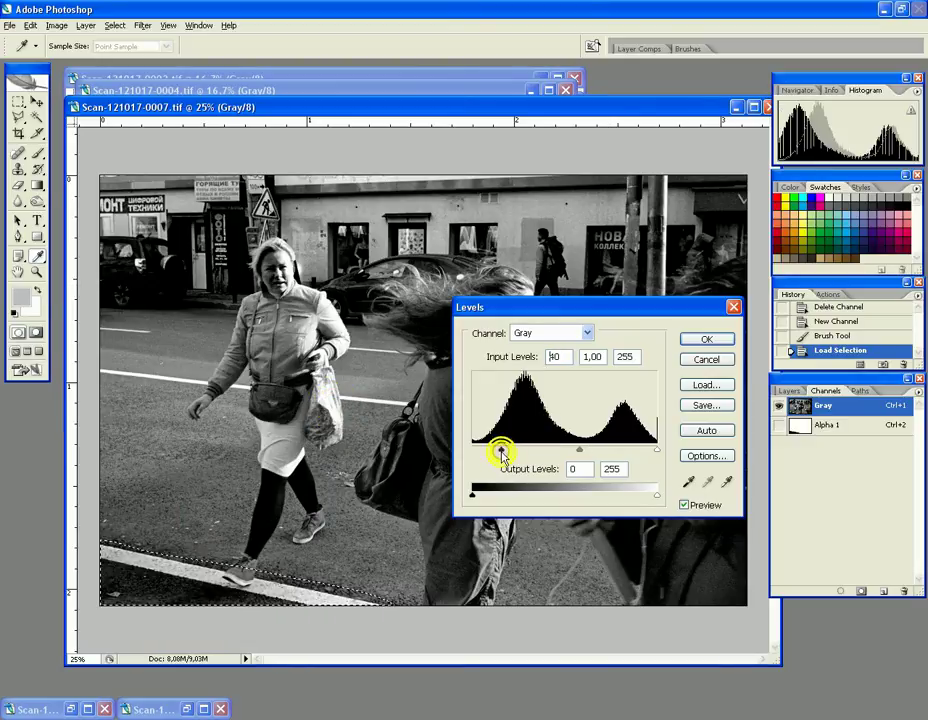
click(704, 339)
click(114, 25)
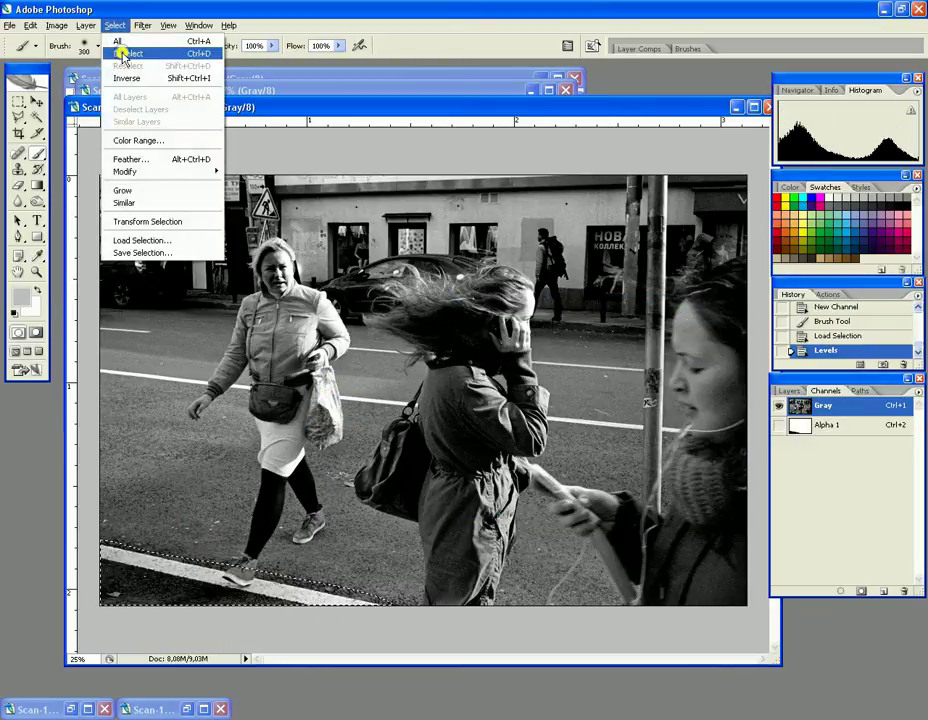
click(124, 56)
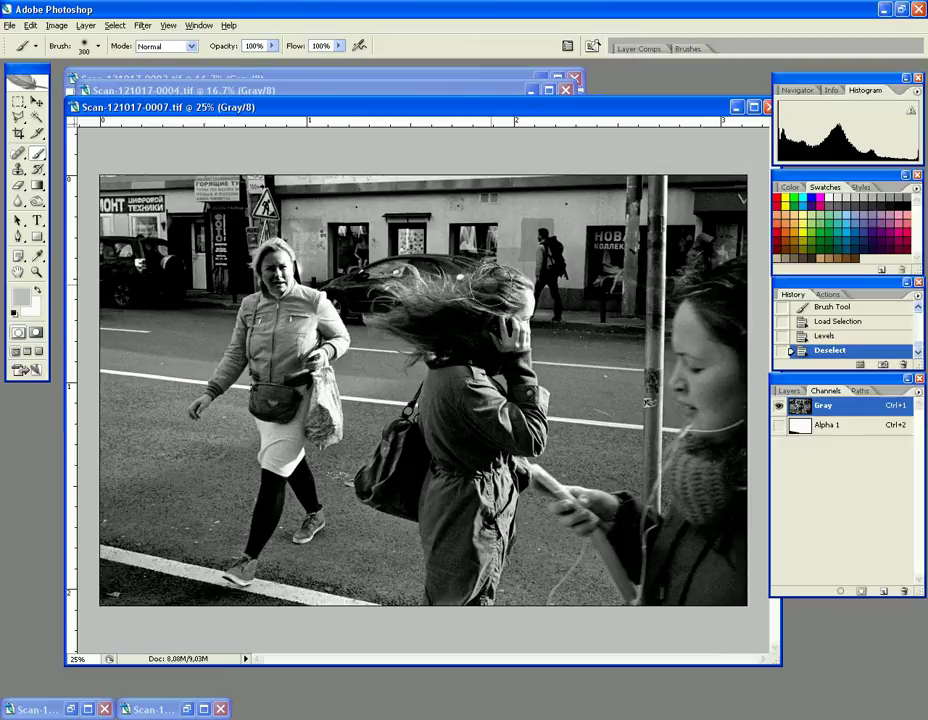
Check the darkened photo at 16.7% and 25% zoom, and delete the painted alpha channel.
click(36, 271)
alt+click(520, 354)
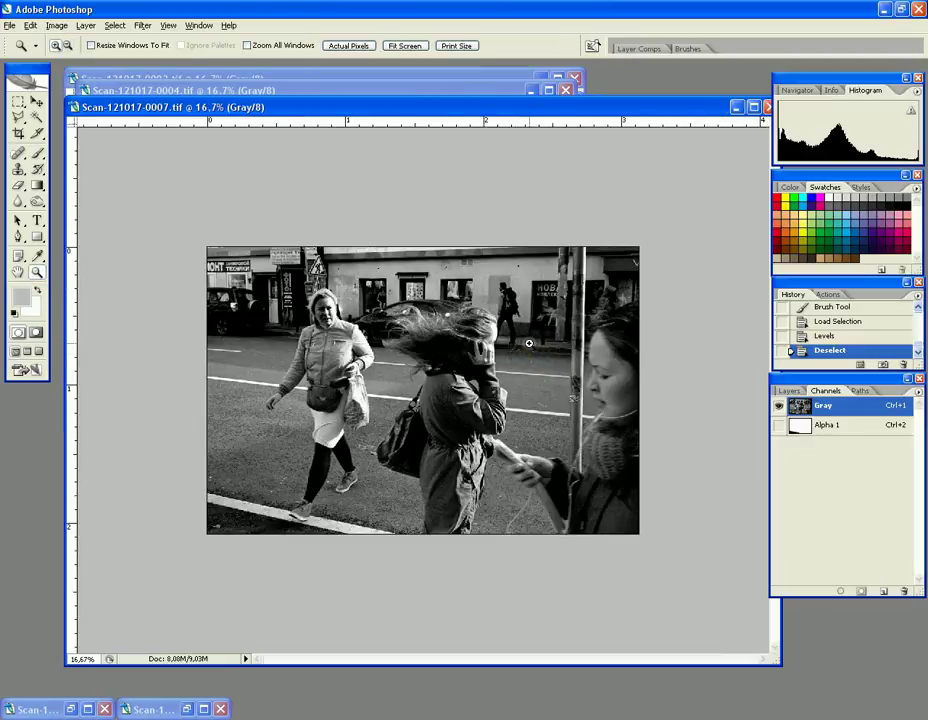
click(405, 379)
alt+click(425, 356)
click(338, 253)
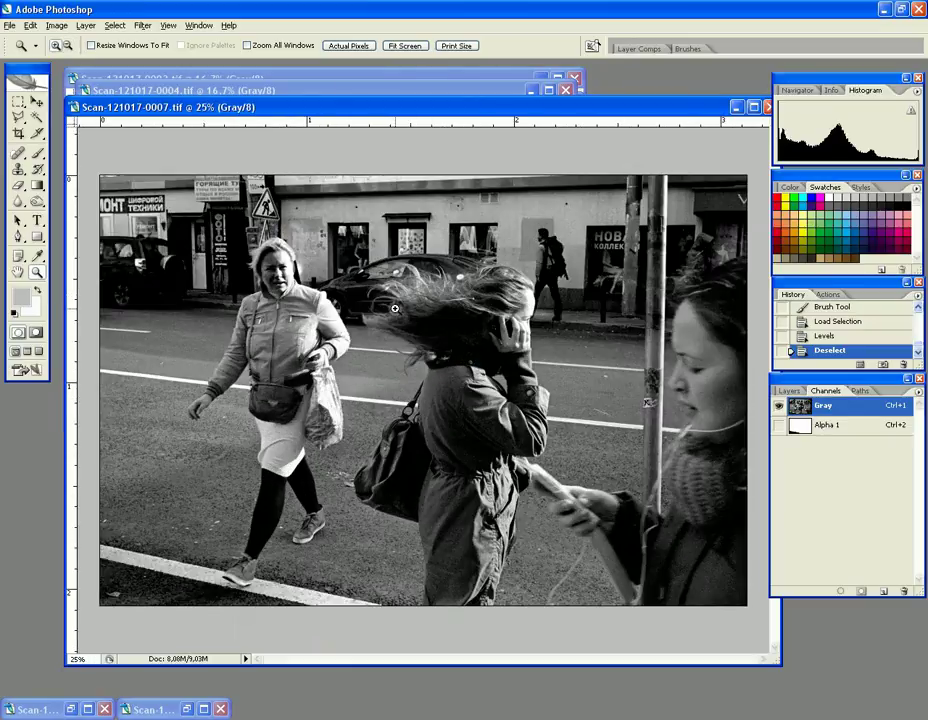
right_click(835, 425)
click(648, 428)
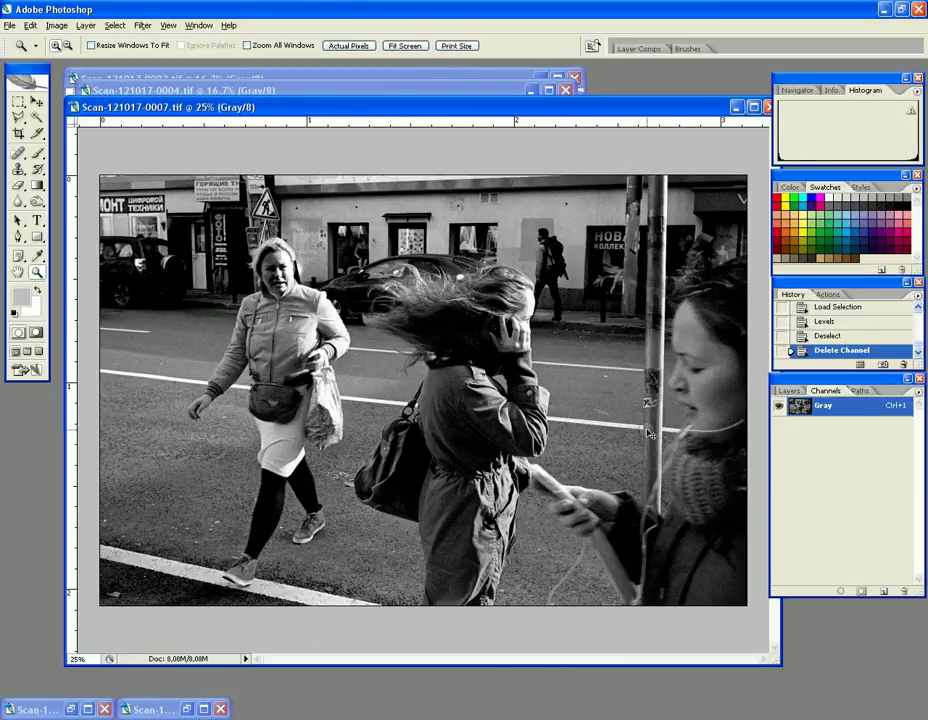
Minimize Scan-121017-0007.tif, and move and enlarge the Scan-121017-0004.tif window to show the whole photo.
click(669, 96)
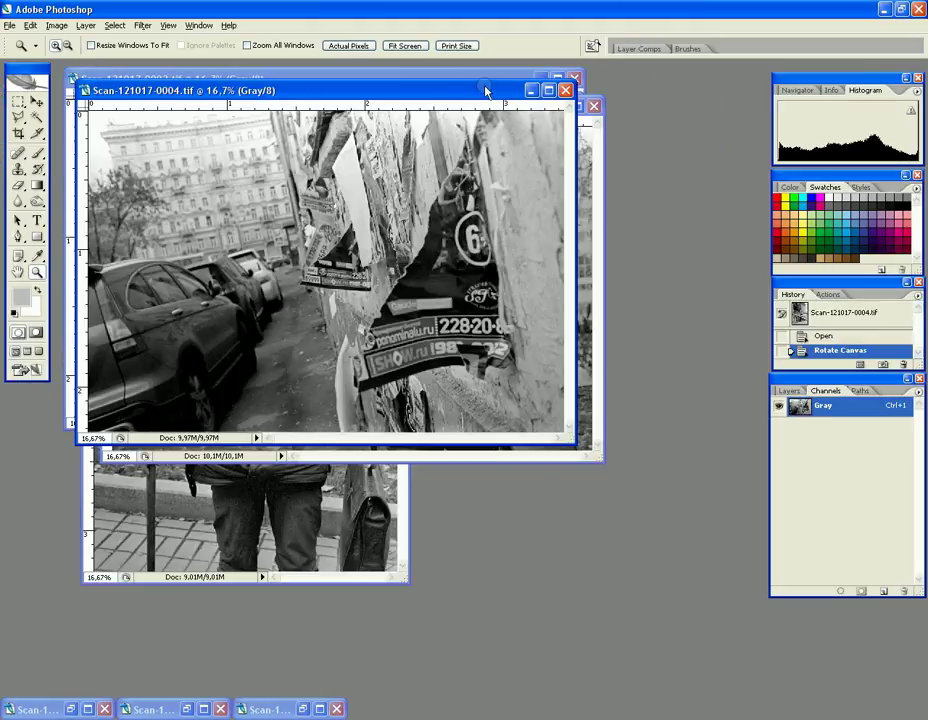
drag(487, 92, 511, 207)
drag(601, 557, 697, 648)
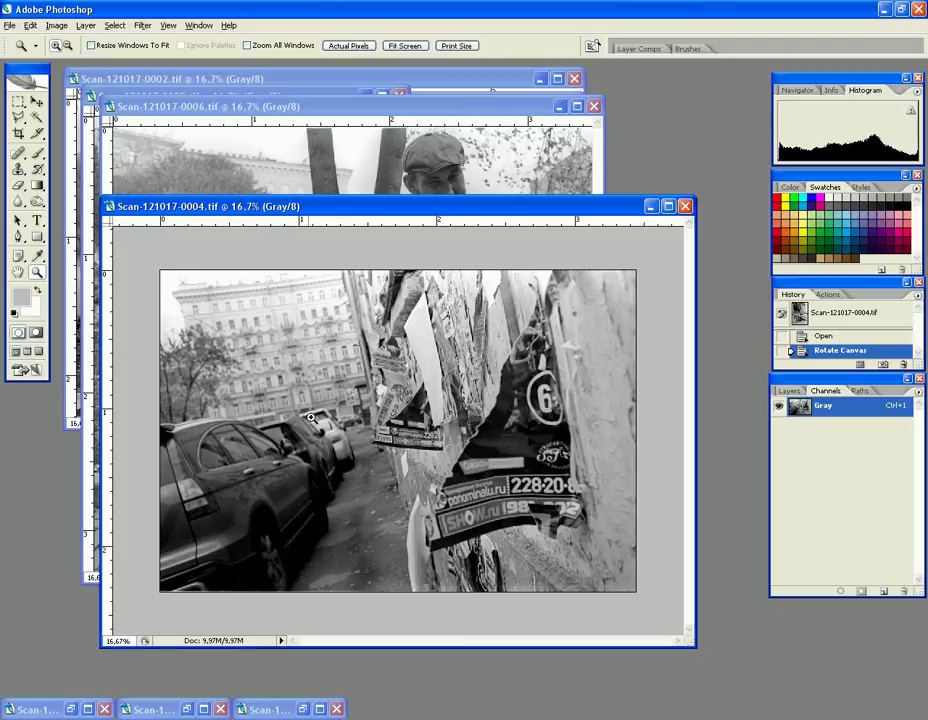
Create an alpha channel in Scan-121017-0004.tif, paint over the building, tree and sky, and load it as a selection on Gray.
click(861, 591)
click(778, 405)
click(36, 118)
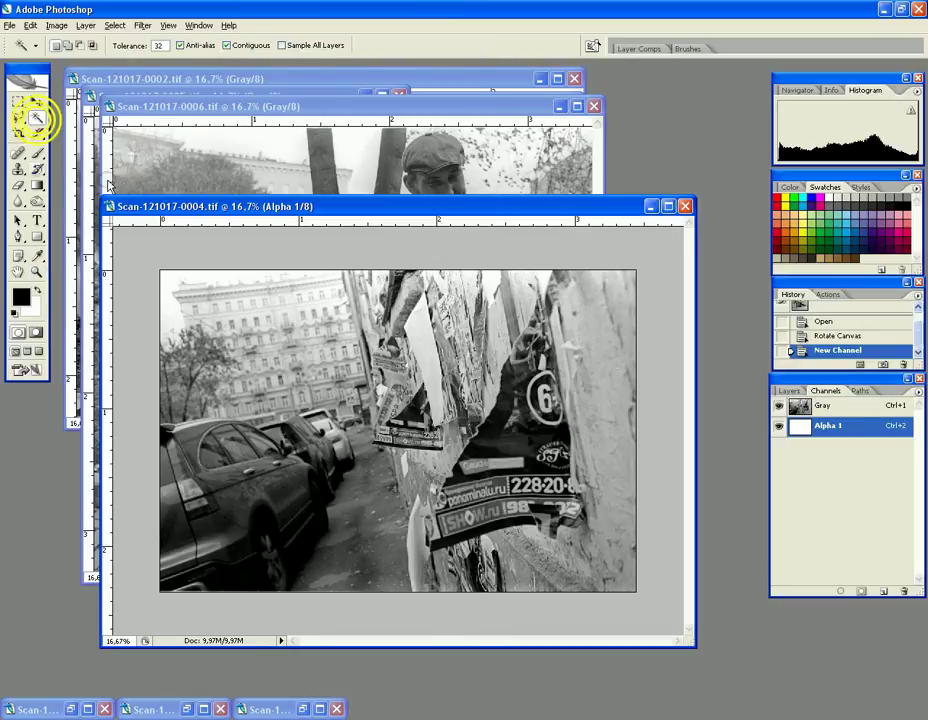
click(40, 152)
drag(149, 408, 200, 403)
mouse_move(270, 408)
mouse_down()
mouse_move(317, 394)
mouse_move(362, 406)
mouse_move(342, 310)
mouse_move(315, 263)
mouse_move(153, 292)
mouse_move(128, 276)
mouse_move(234, 269)
mouse_move(296, 374)
mouse_move(305, 330)
mouse_move(296, 284)
mouse_move(318, 330)
mouse_move(137, 331)
mouse_move(137, 356)
mouse_up()
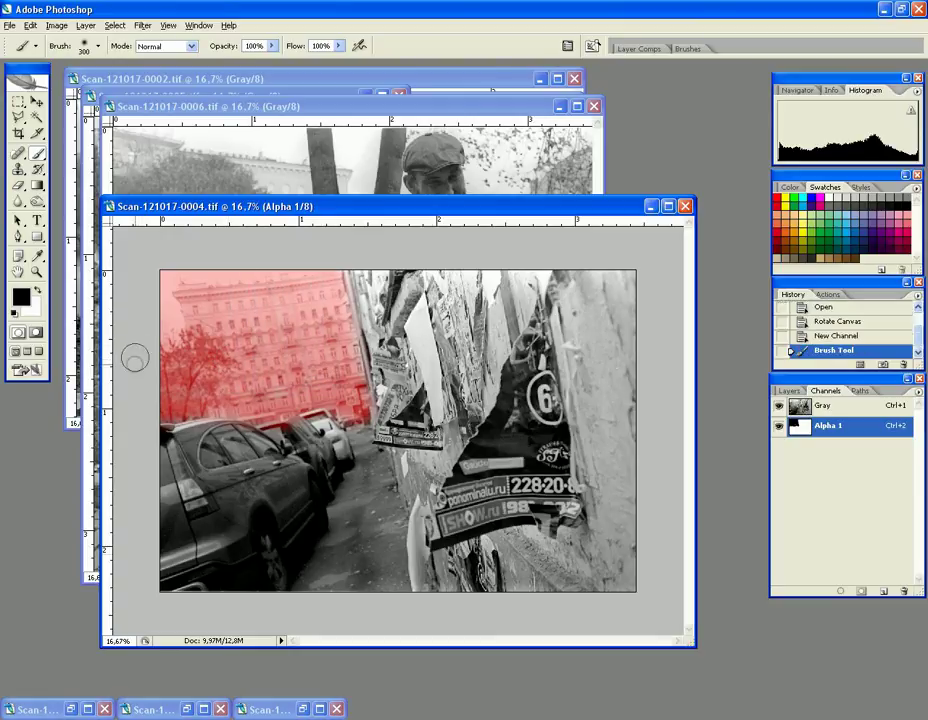
click(826, 591)
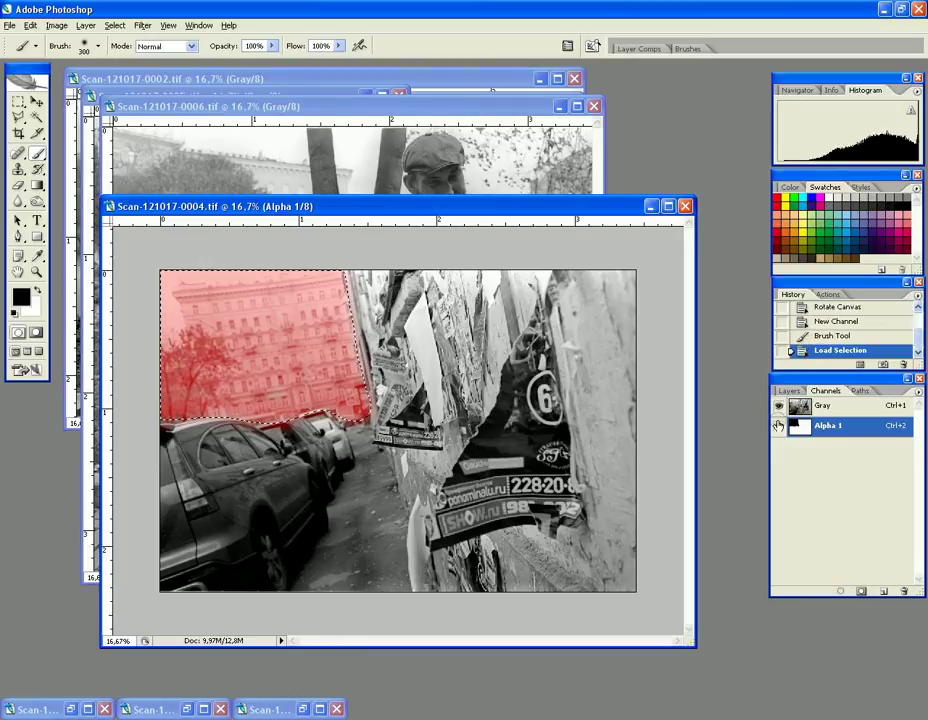
click(830, 406)
Darken the selected building, tree and sky with Levels by raising the black input level, and clear the selection.
click(56, 25)
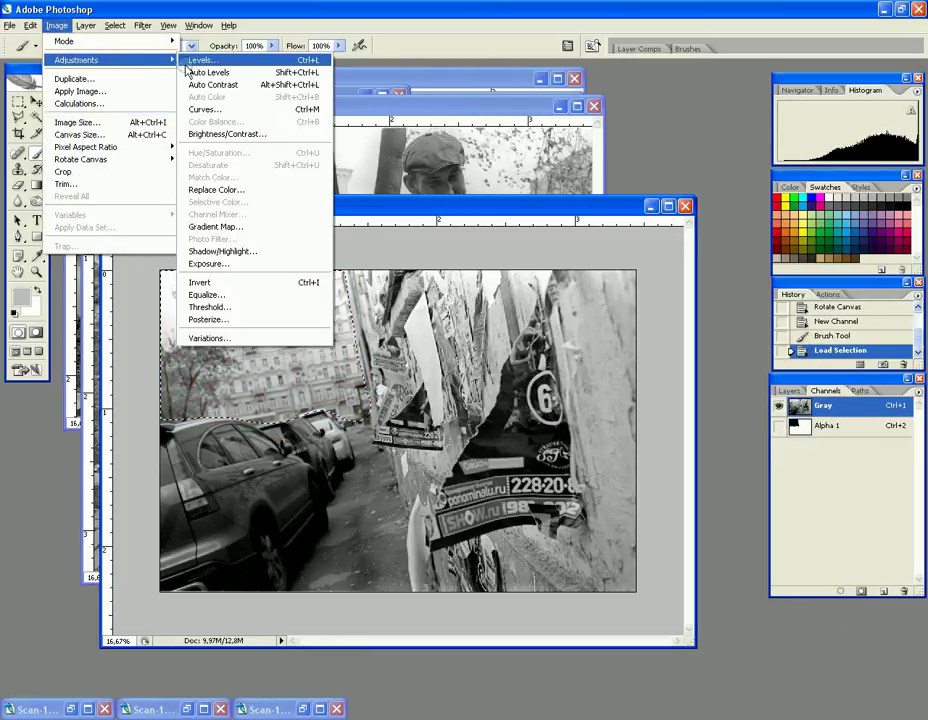
click(207, 58)
drag(474, 452, 523, 451)
click(706, 339)
click(115, 25)
click(130, 52)
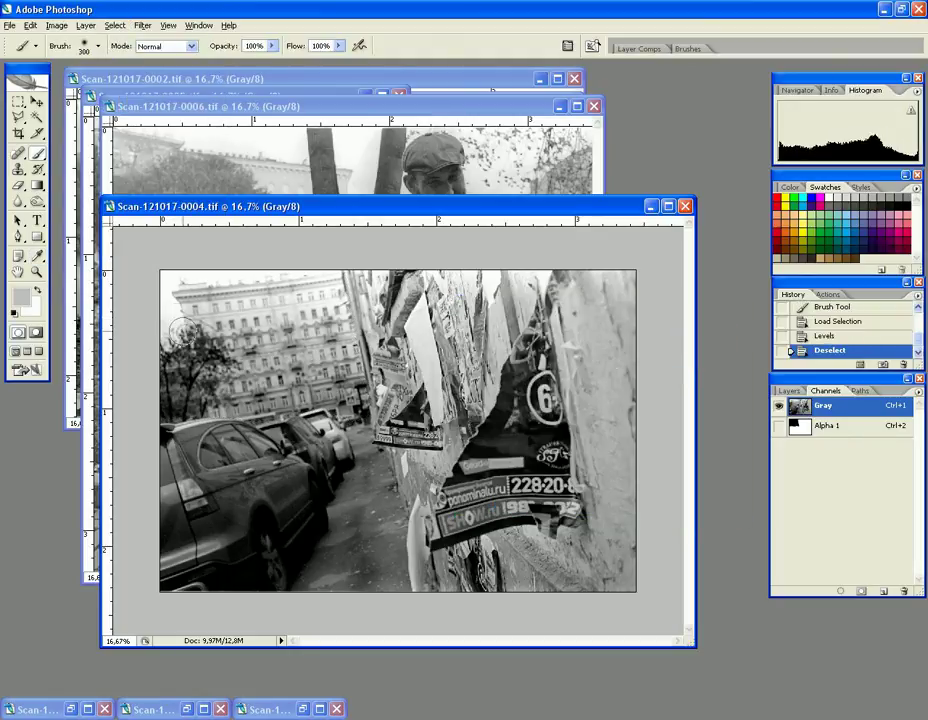
Compare Scan-121017-0004.tif before and after the Levels darkening using its history states, ending on the darkened version.
click(830, 336)
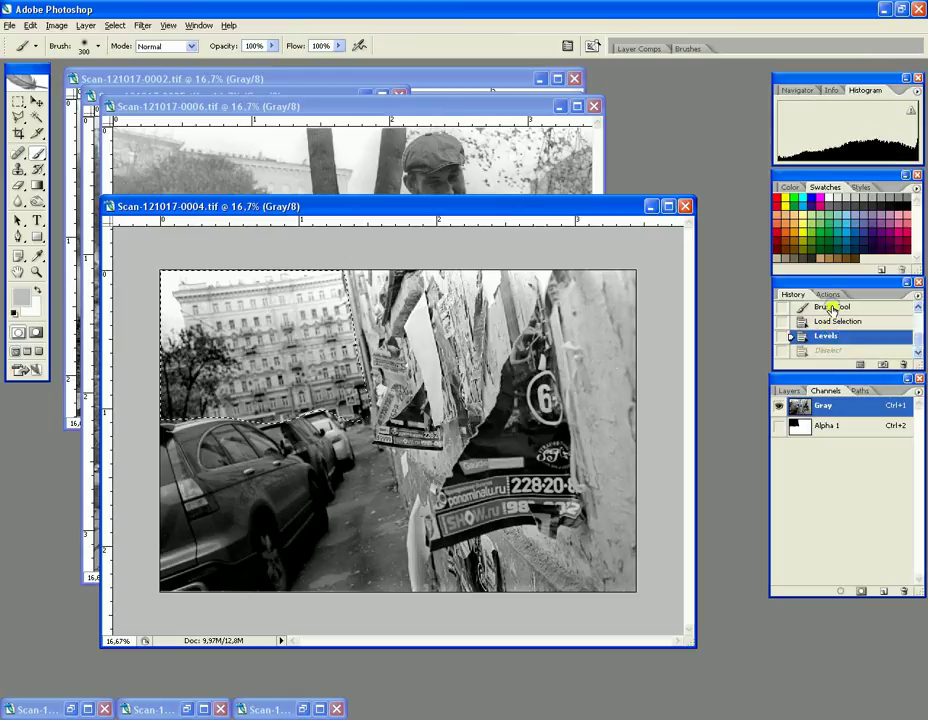
click(870, 306)
click(839, 351)
click(800, 306)
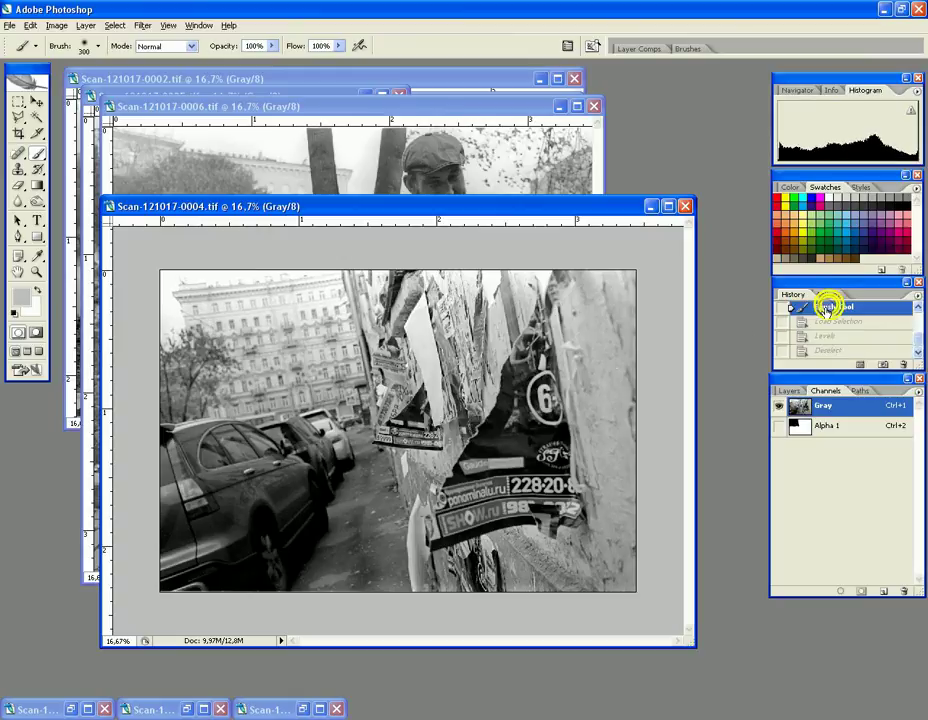
click(800, 350)
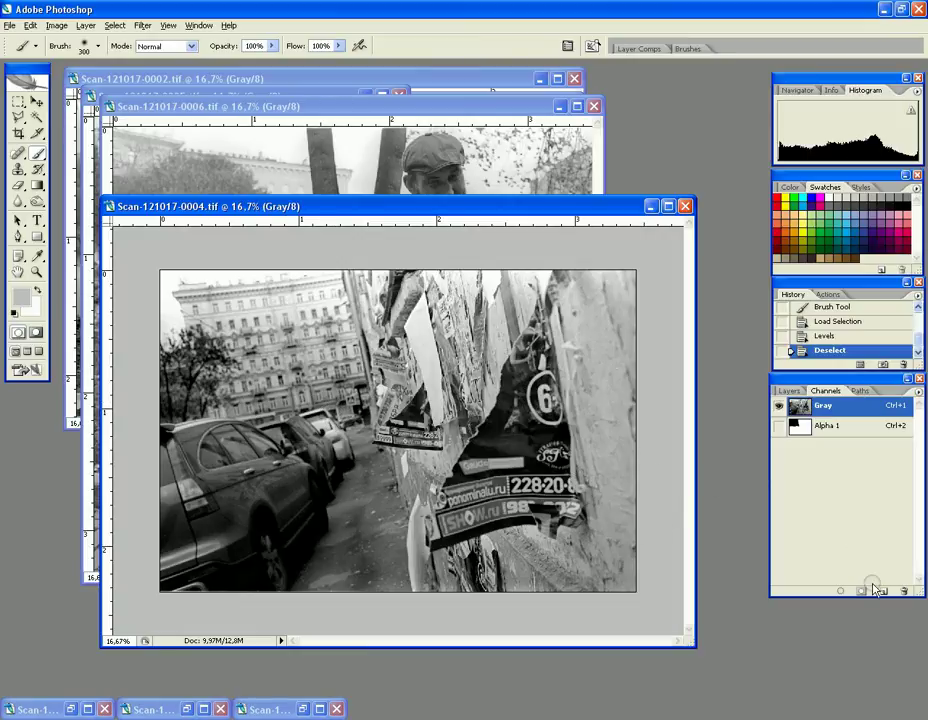
Replace the alpha channel with a new one shown over Gray, and paint a mask over the parked cars.
click(828, 425)
drag(828, 425, 903, 591)
click(883, 591)
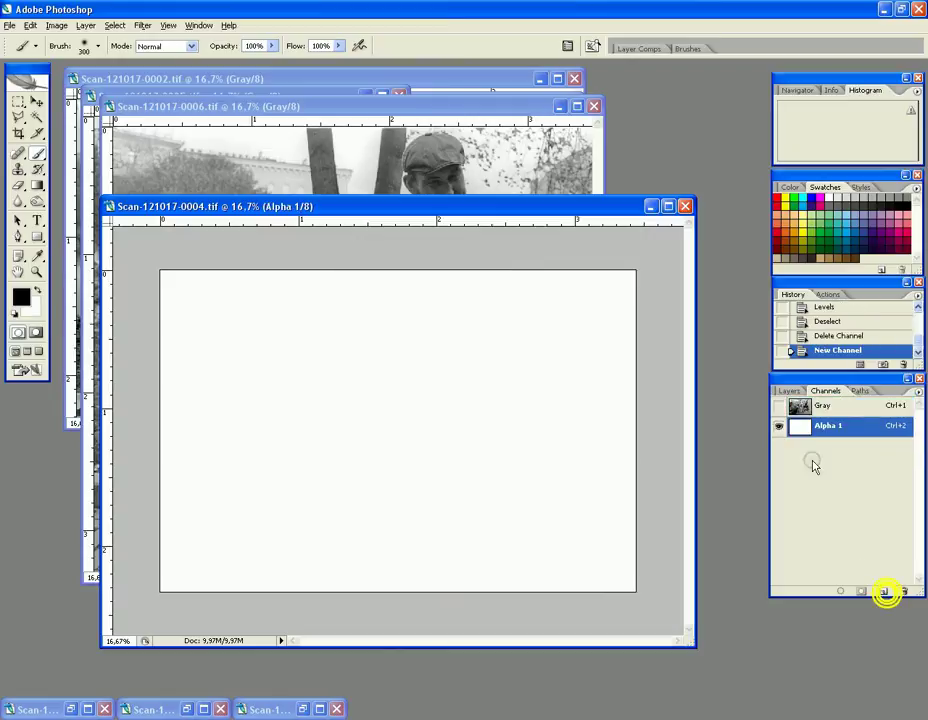
click(779, 405)
mouse_move(319, 431)
mouse_down()
mouse_move(342, 435)
mouse_move(200, 470)
mouse_move(300, 440)
mouse_move(333, 455)
mouse_move(249, 588)
mouse_move(287, 512)
mouse_move(210, 580)
mouse_move(254, 566)
mouse_move(204, 488)
mouse_move(165, 516)
mouse_up()
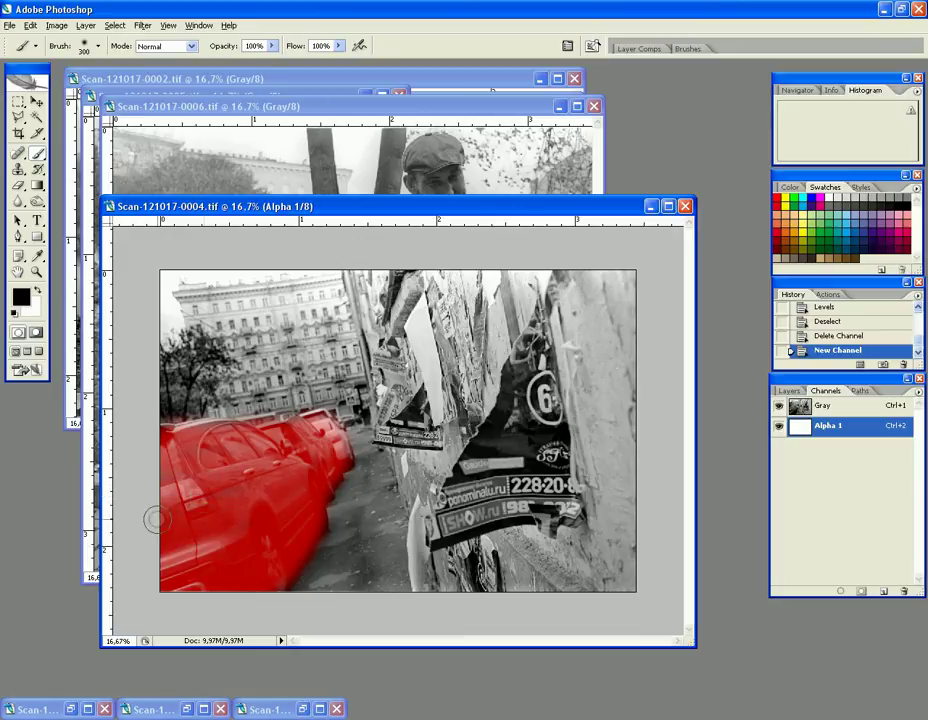
drag(252, 456, 248, 452)
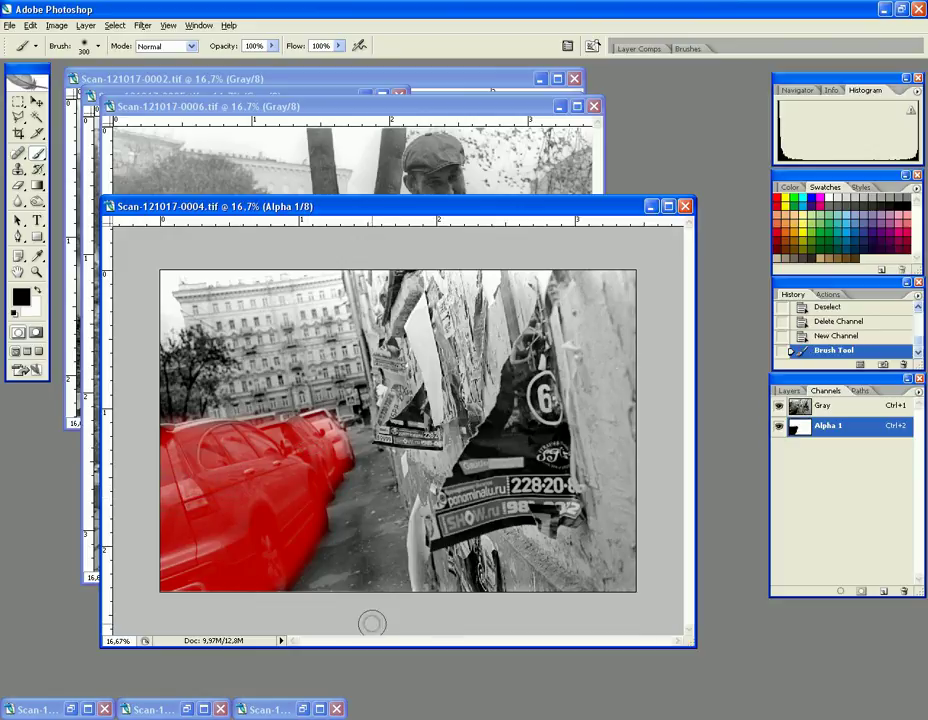
Load the cars mask as a selection on Gray, darken it with Levels by raising the black input level, and deselect.
click(836, 593)
click(822, 405)
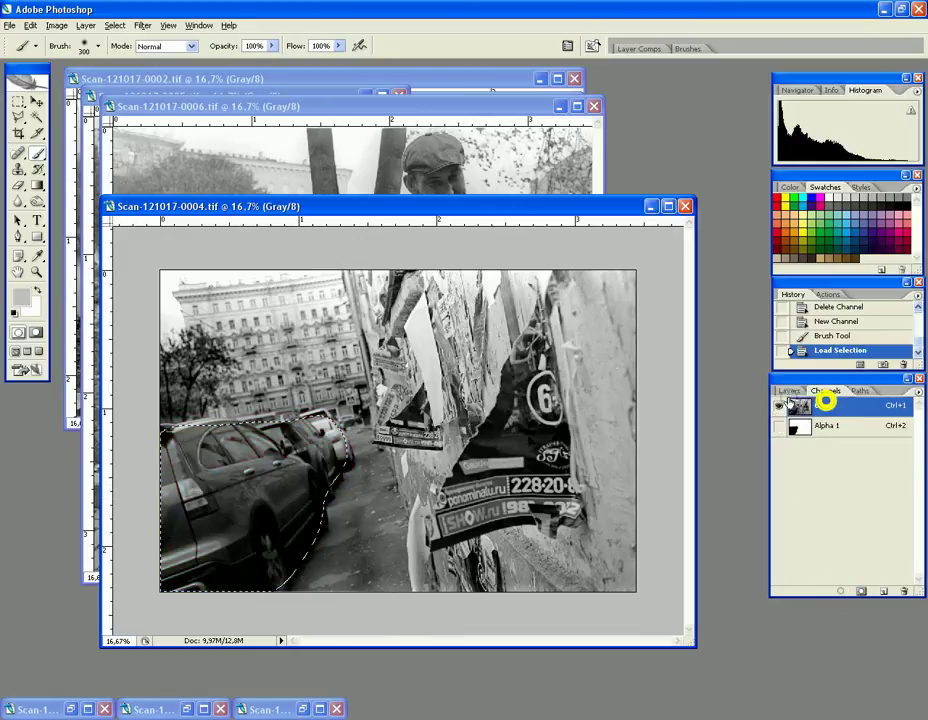
click(66, 30)
mouse_move(110, 58)
click(215, 58)
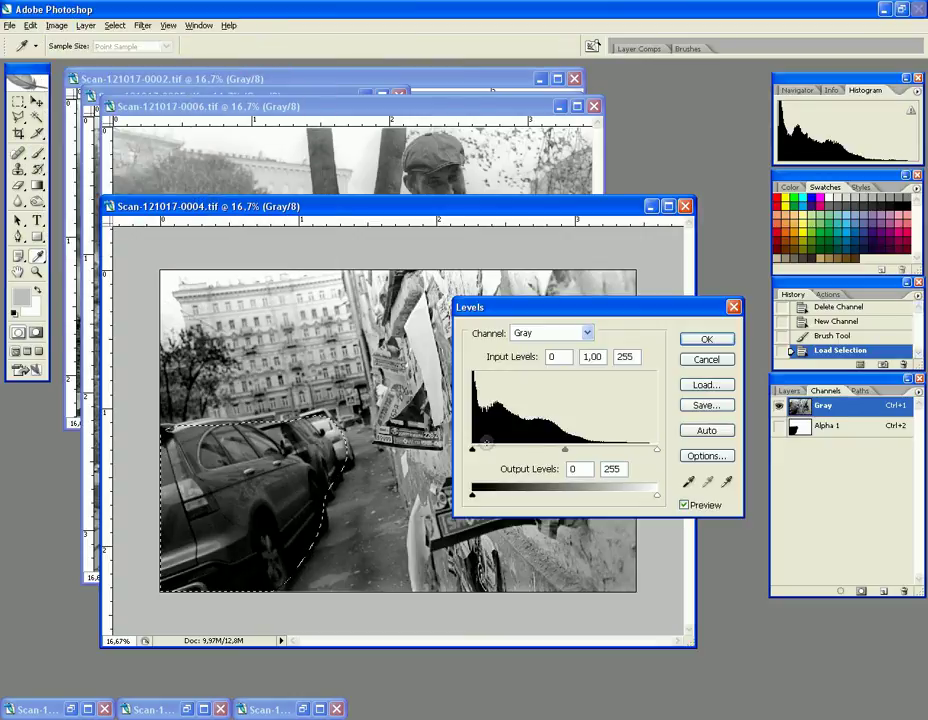
drag(476, 456, 499, 449)
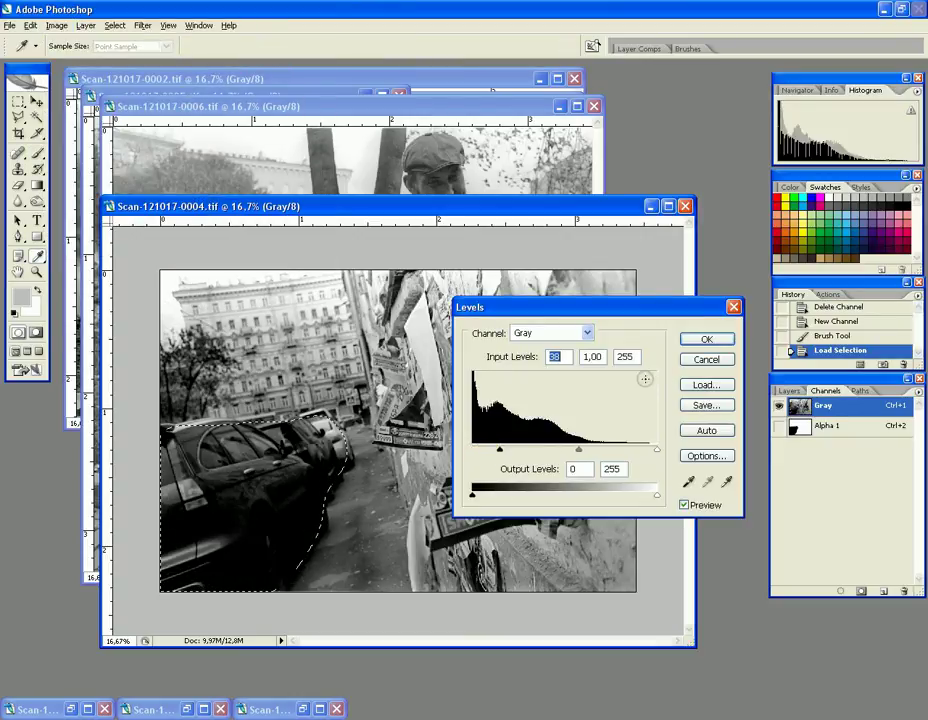
drag(499, 449, 508, 455)
click(706, 339)
click(117, 25)
click(125, 53)
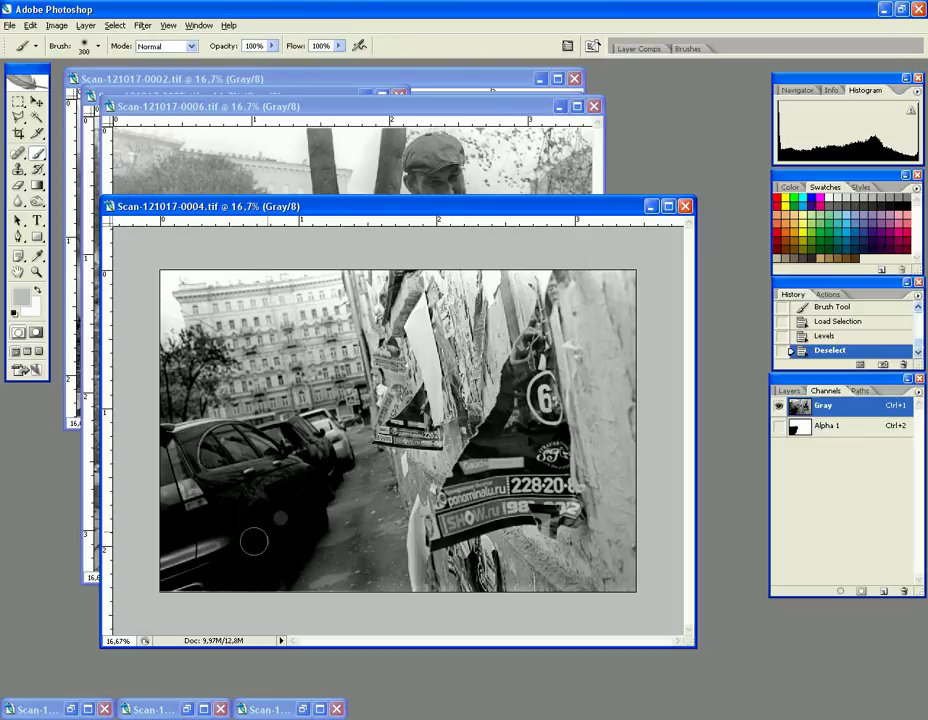
Minimize Scan-121017-0004.tif and arrange Scan-121017-0006.tif beside Scan-121017-0005.tif to compare the two portraits.
click(651, 206)
drag(329, 108, 391, 278)
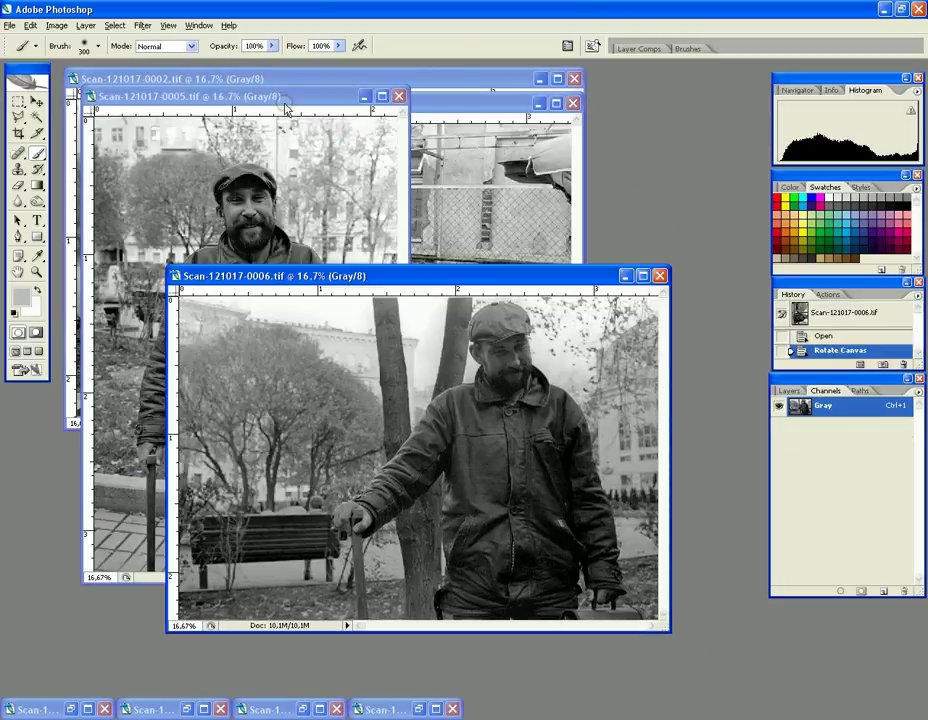
click(285, 108)
click(487, 280)
drag(487, 283, 556, 268)
click(230, 96)
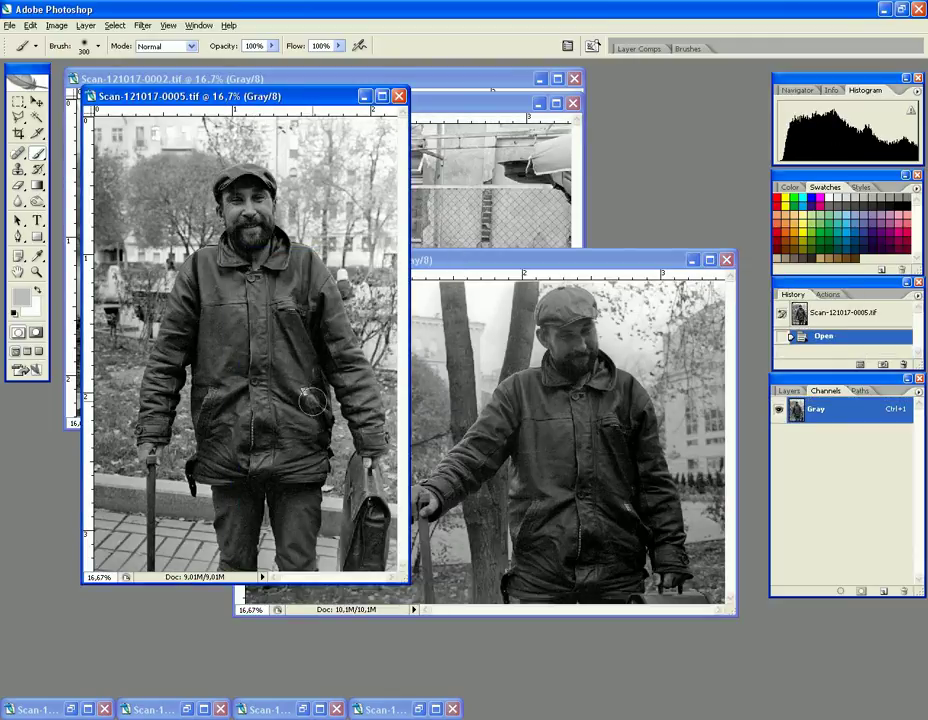
click(533, 268)
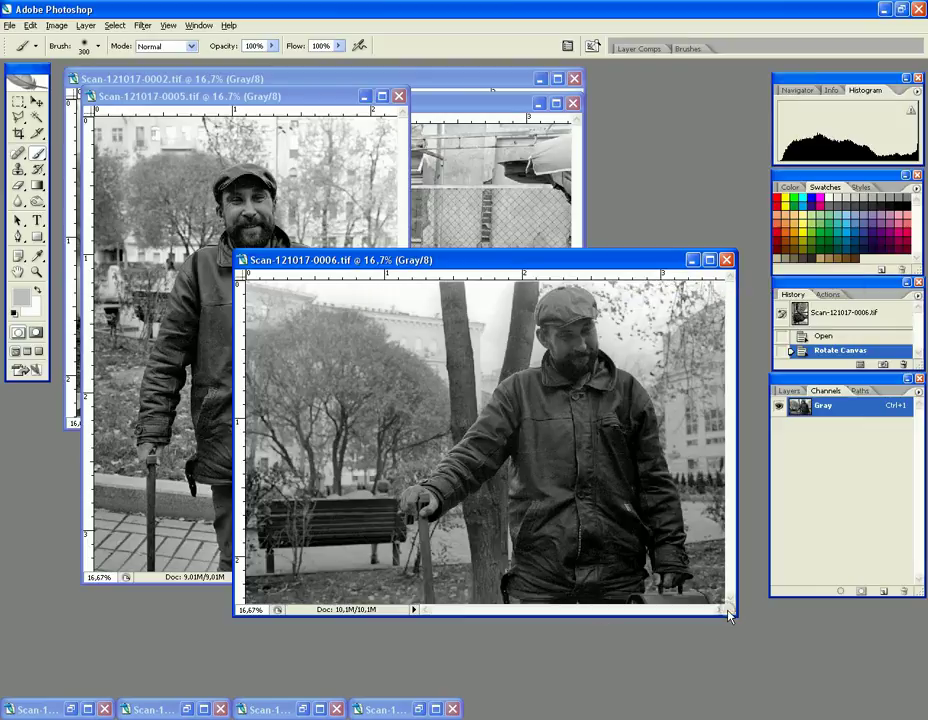
drag(729, 617, 778, 641)
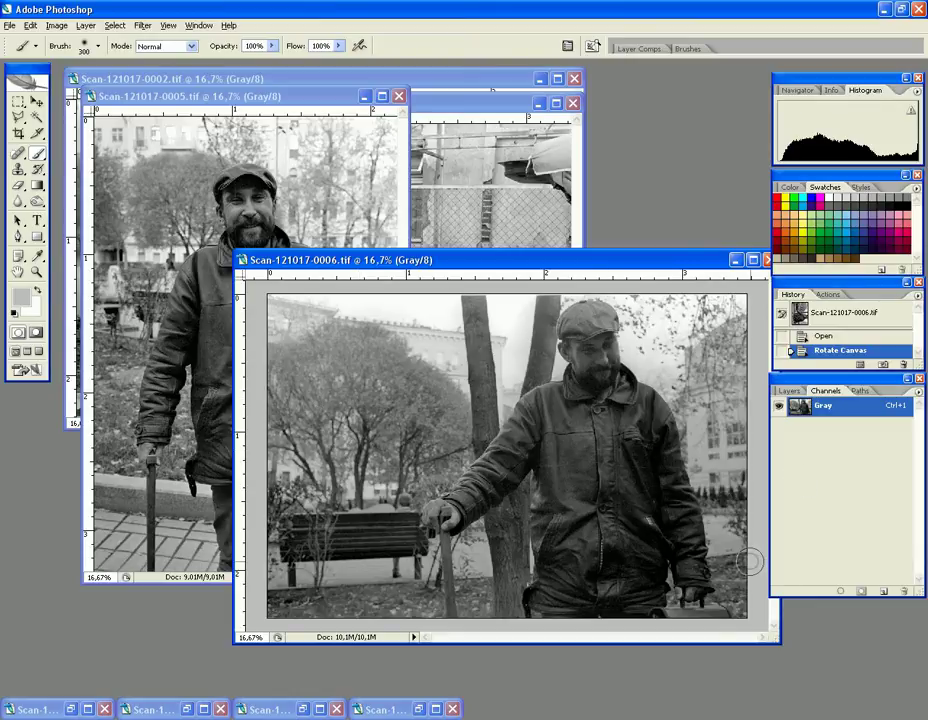
click(280, 95)
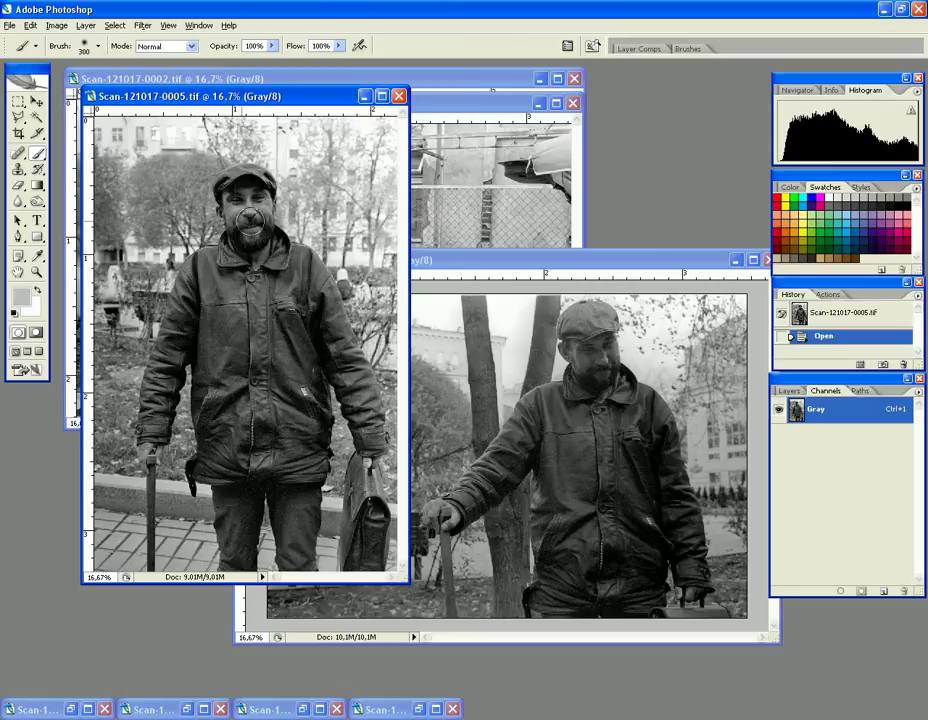
Close Scan-121017-0005.tif, then reposition and enlarge the Scan-121017-0006.tif window so the whole photo has space around it.
click(397, 96)
drag(400, 263, 288, 245)
click(19, 101)
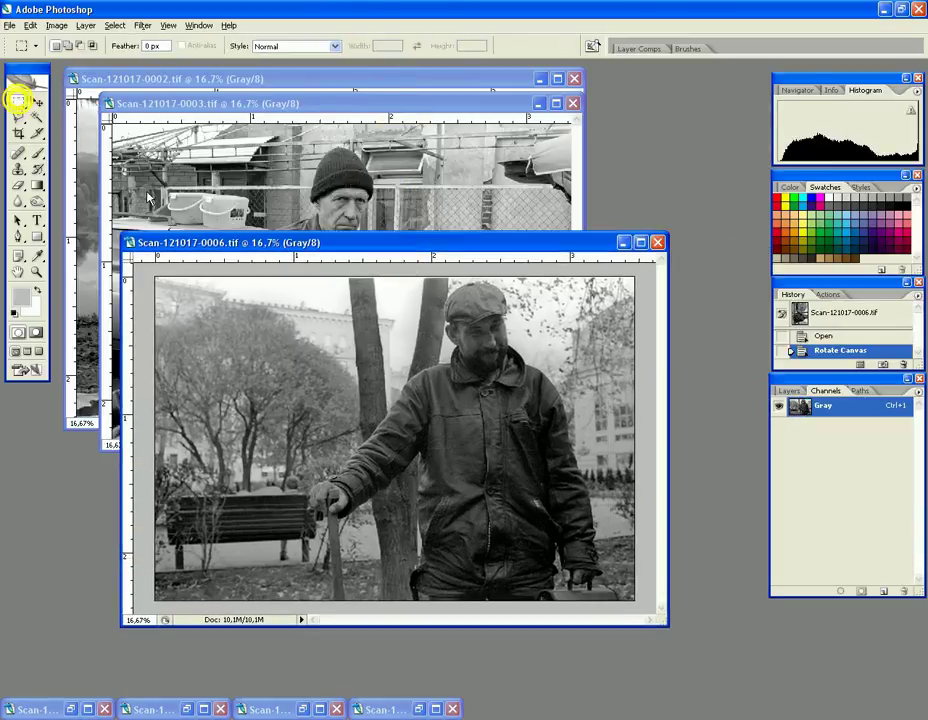
drag(660, 621, 683, 651)
drag(200, 236, 152, 90)
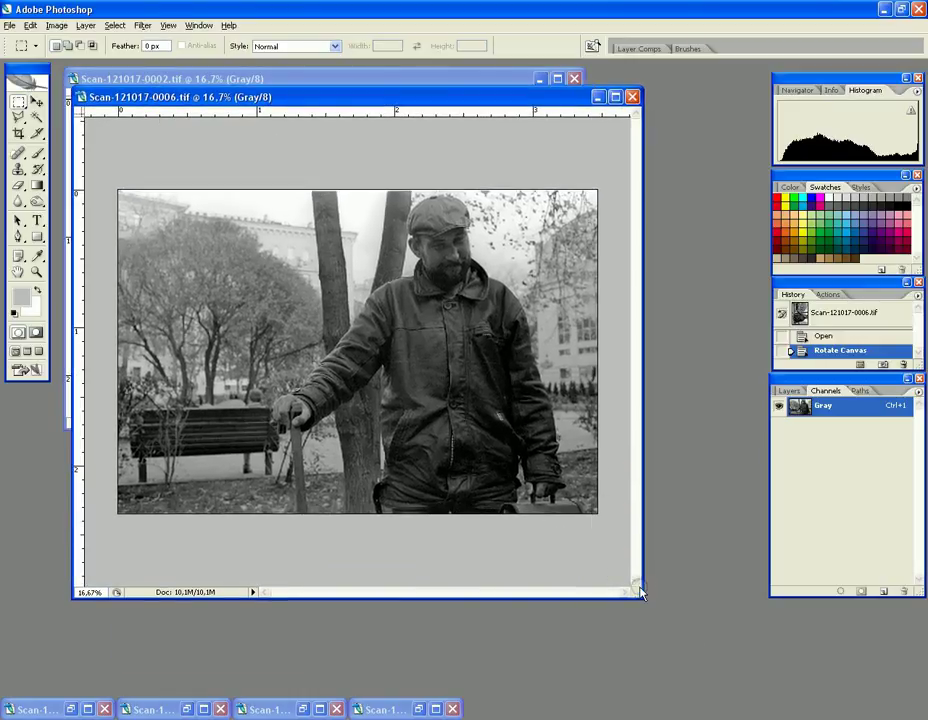
drag(641, 596, 721, 641)
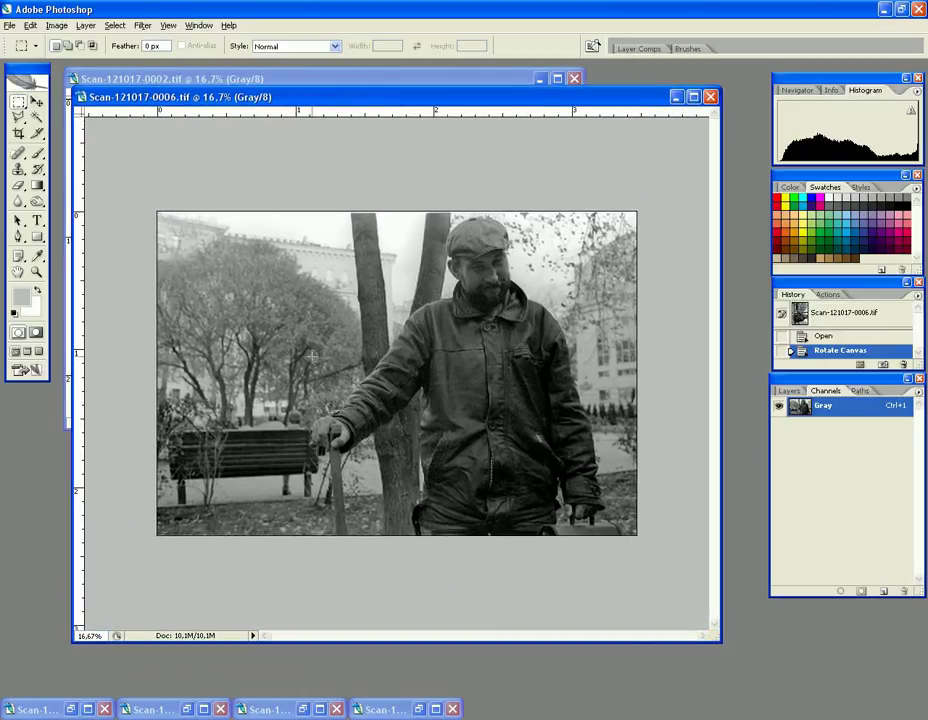
Inspect the man's jacket in Scan-121017-0006.tif at 50% for scratches, and return to the full view.
key(z)
click(280, 352)
click(716, 637)
drag(716, 637, 784, 675)
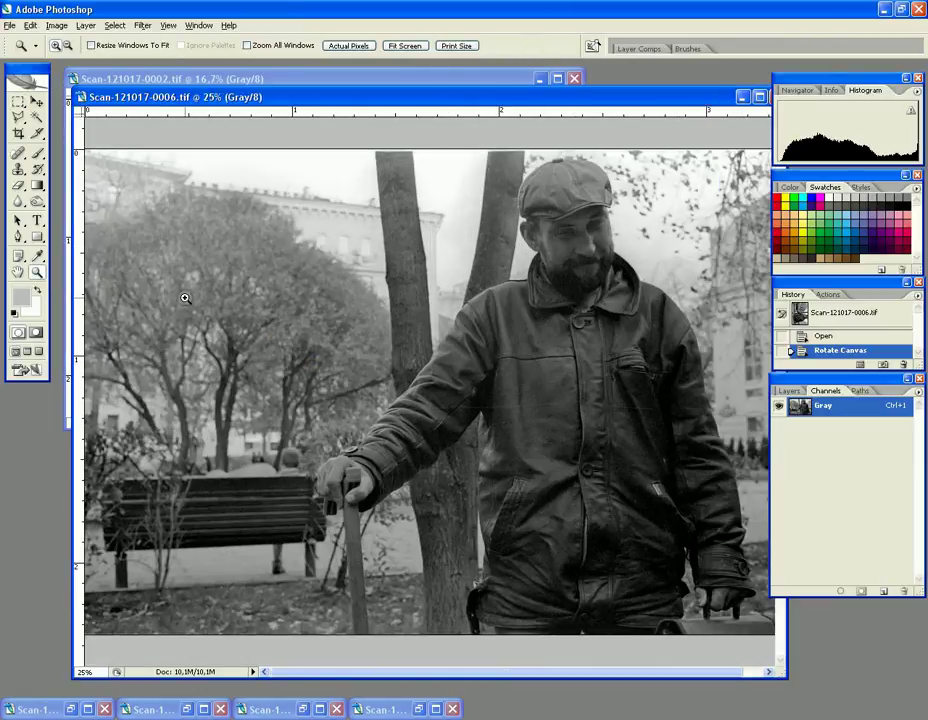
click(557, 418)
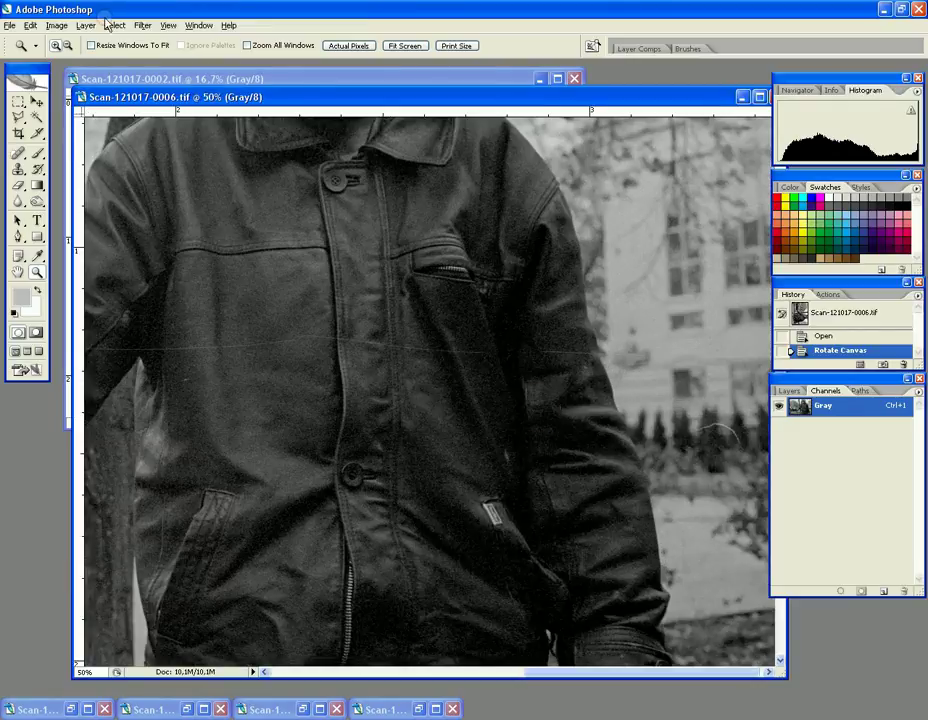
click(18, 172)
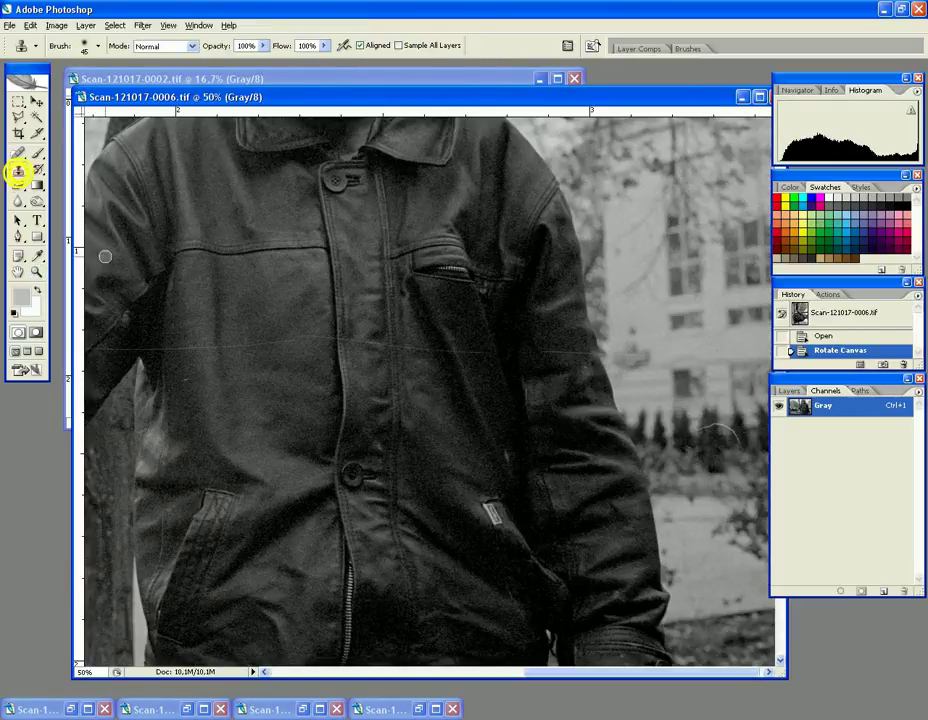
alt+click(166, 330)
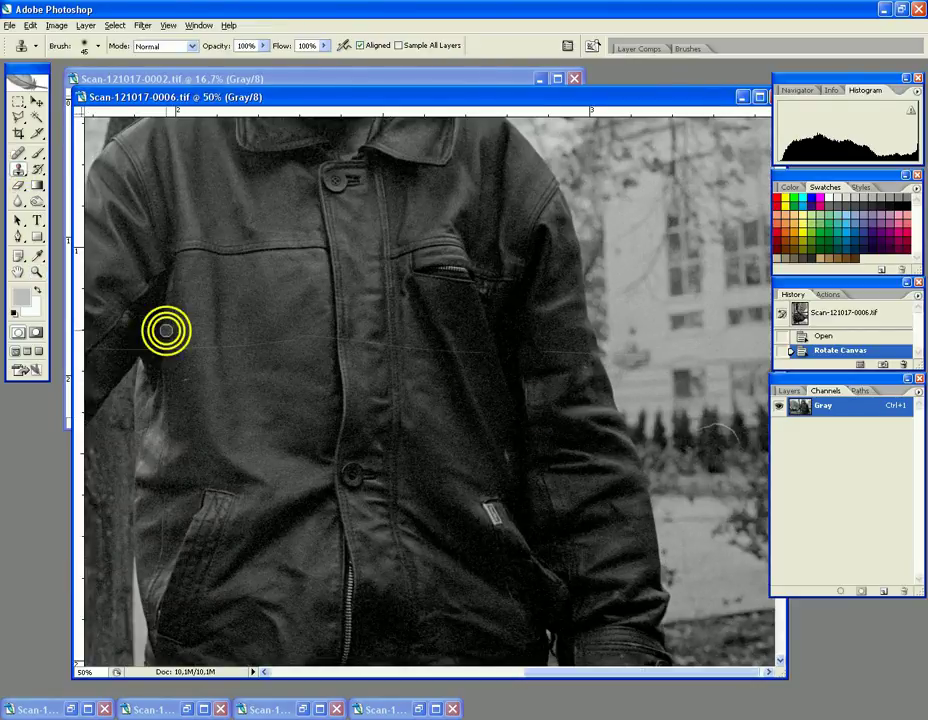
click(36, 271)
alt+click(215, 305)
alt+click(236, 308)
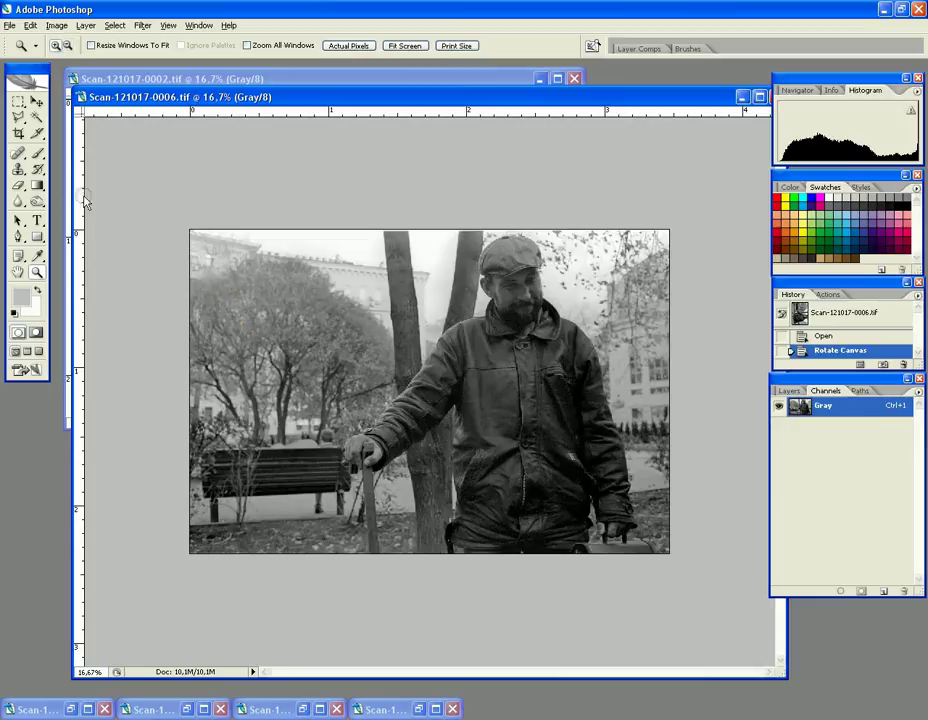
Crop Scan-121017-0006.tif to a rectangular selection that trims its outer edges, and clear the selection.
click(18, 101)
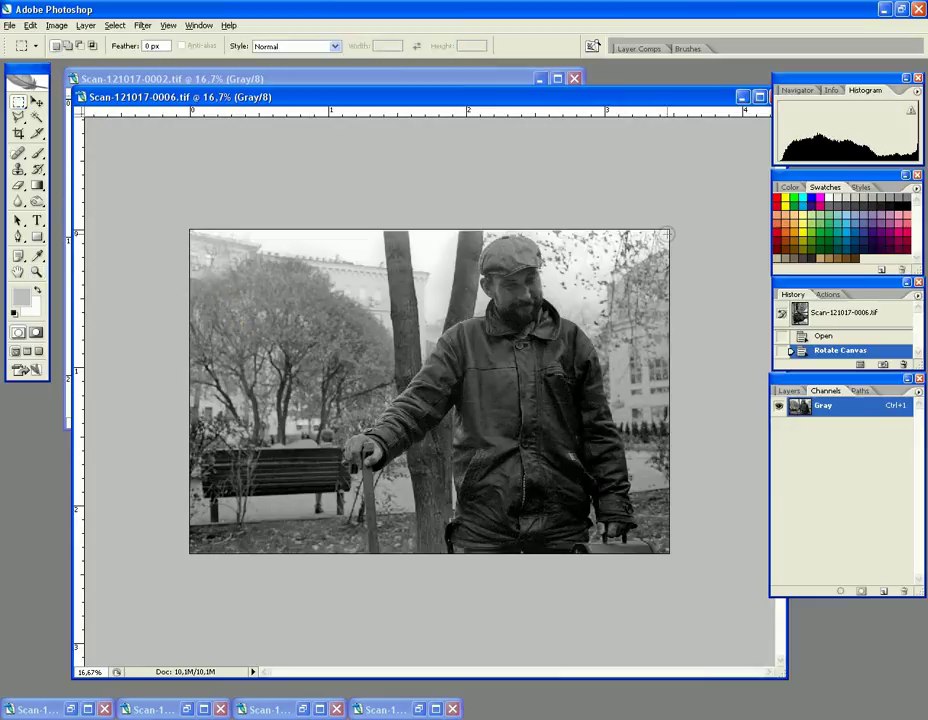
drag(672, 231, 193, 614)
click(56, 25)
click(90, 171)
click(122, 208)
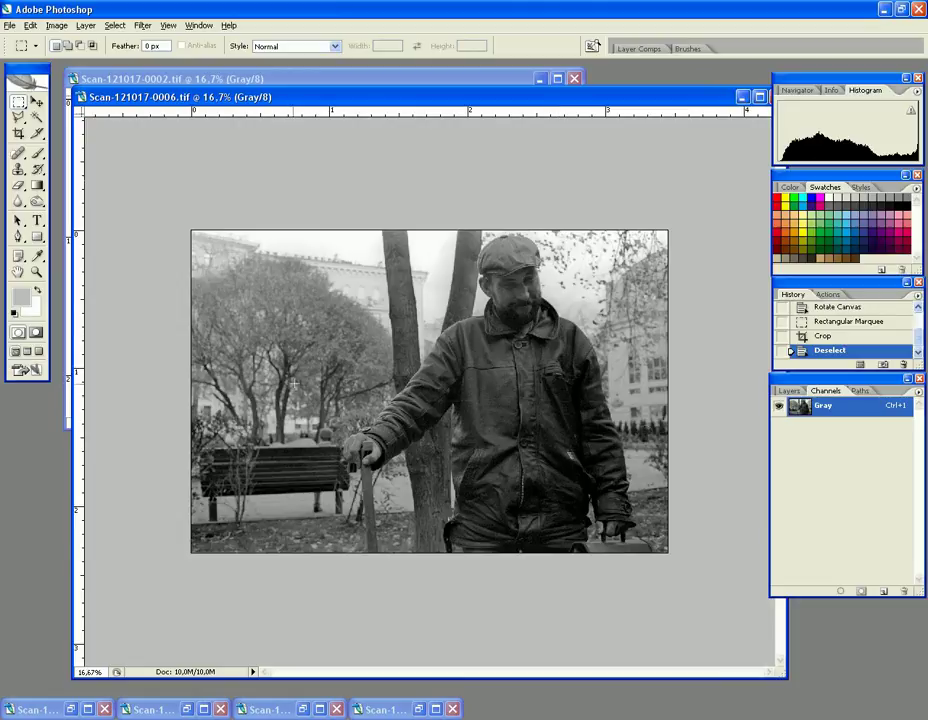
Create an alpha channel shown over Gray and paint a mask over the man and his briefcase with the 300 px brush.
click(888, 592)
click(779, 405)
click(36, 153)
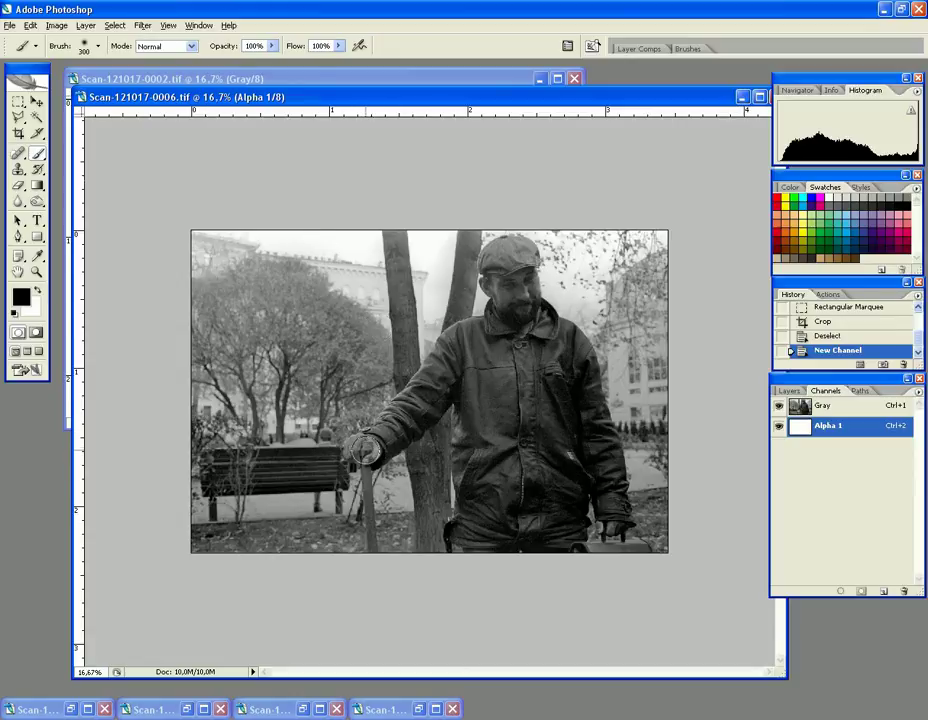
mouse_move(364, 450)
mouse_down()
mouse_move(412, 422)
mouse_move(455, 368)
mouse_move(407, 401)
mouse_up()
mouse_move(444, 362)
mouse_down()
mouse_move(469, 341)
mouse_move(491, 337)
mouse_move(468, 380)
mouse_move(475, 496)
mouse_move(474, 466)
mouse_move(463, 547)
mouse_move(486, 533)
mouse_move(477, 553)
mouse_move(504, 508)
mouse_move(518, 508)
mouse_move(541, 548)
mouse_move(572, 552)
mouse_move(562, 534)
mouse_move(570, 484)
mouse_move(566, 520)
mouse_move(546, 462)
mouse_move(533, 487)
mouse_move(516, 480)
mouse_move(500, 420)
mouse_up()
mouse_move(544, 503)
mouse_down()
mouse_move(503, 406)
mouse_move(512, 433)
mouse_move(522, 366)
mouse_move(531, 438)
mouse_move(542, 374)
mouse_move(551, 401)
mouse_move(593, 430)
mouse_move(616, 519)
mouse_move(613, 489)
mouse_move(580, 475)
mouse_up()
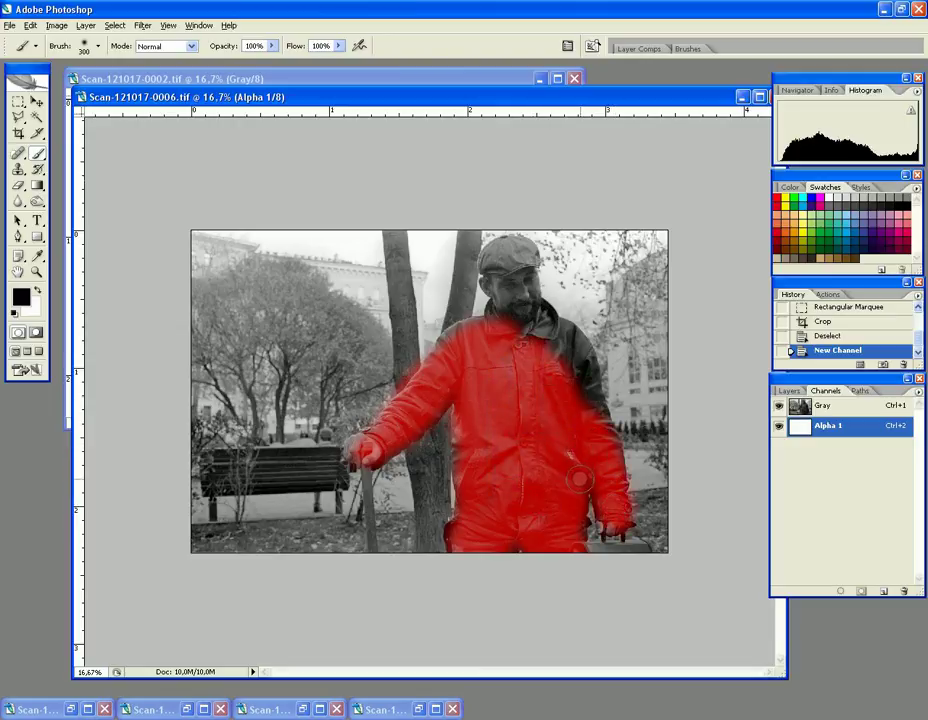
mouse_move(596, 430)
mouse_down()
mouse_move(574, 348)
mouse_move(586, 420)
mouse_up()
mouse_move(572, 364)
mouse_down()
mouse_move(558, 330)
mouse_move(562, 346)
mouse_move(520, 312)
mouse_move(494, 262)
mouse_move(496, 272)
mouse_move(507, 254)
mouse_move(523, 262)
mouse_move(521, 254)
mouse_move(528, 304)
mouse_up()
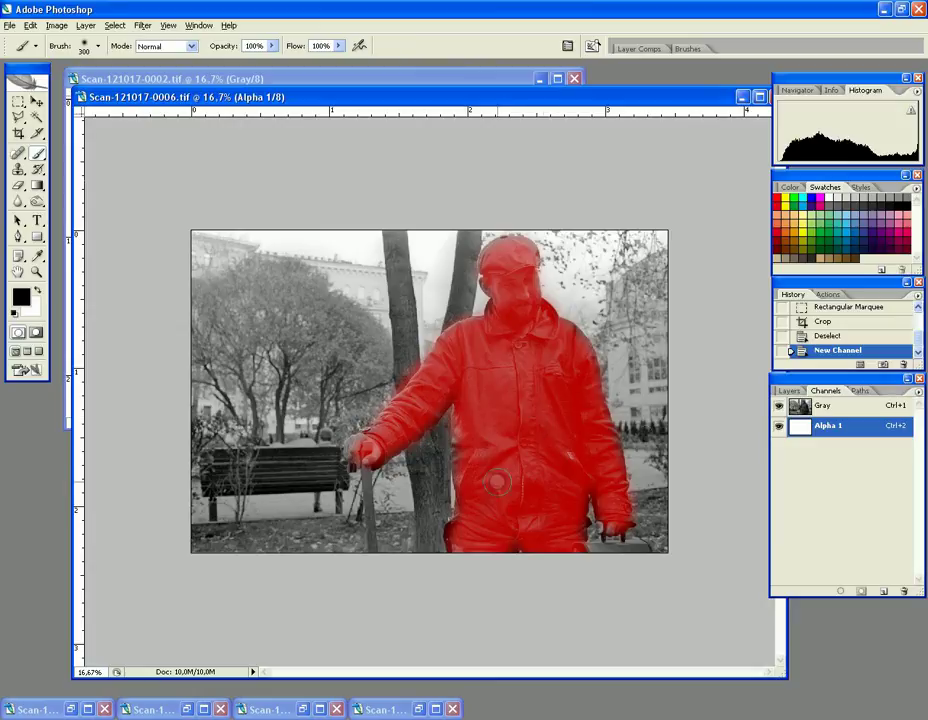
drag(468, 432, 522, 466)
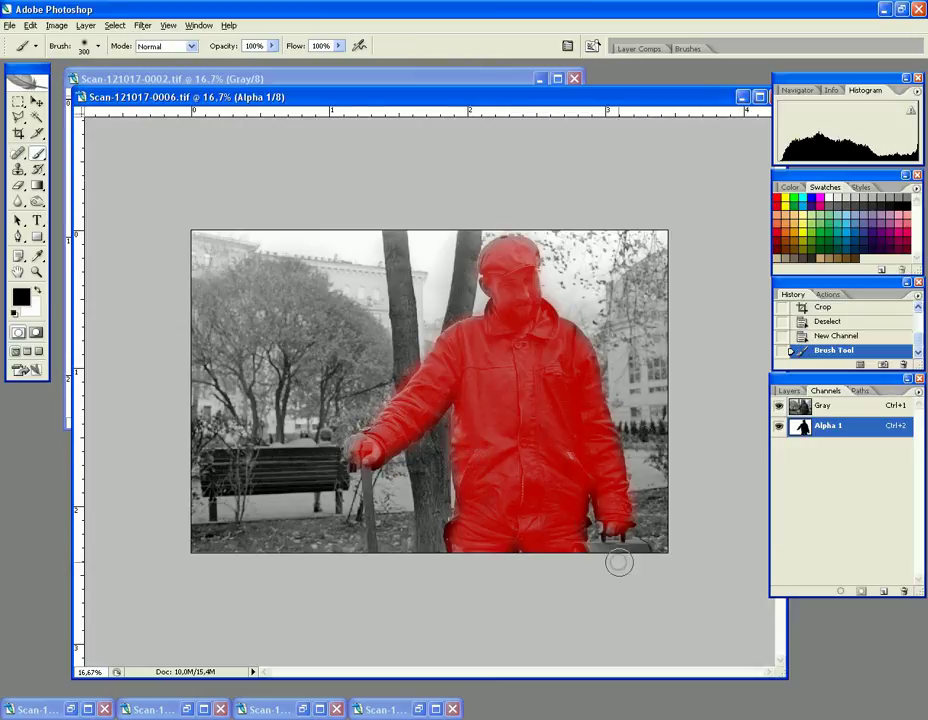
mouse_move(594, 559)
mouse_down()
mouse_move(640, 552)
mouse_move(592, 553)
mouse_up()
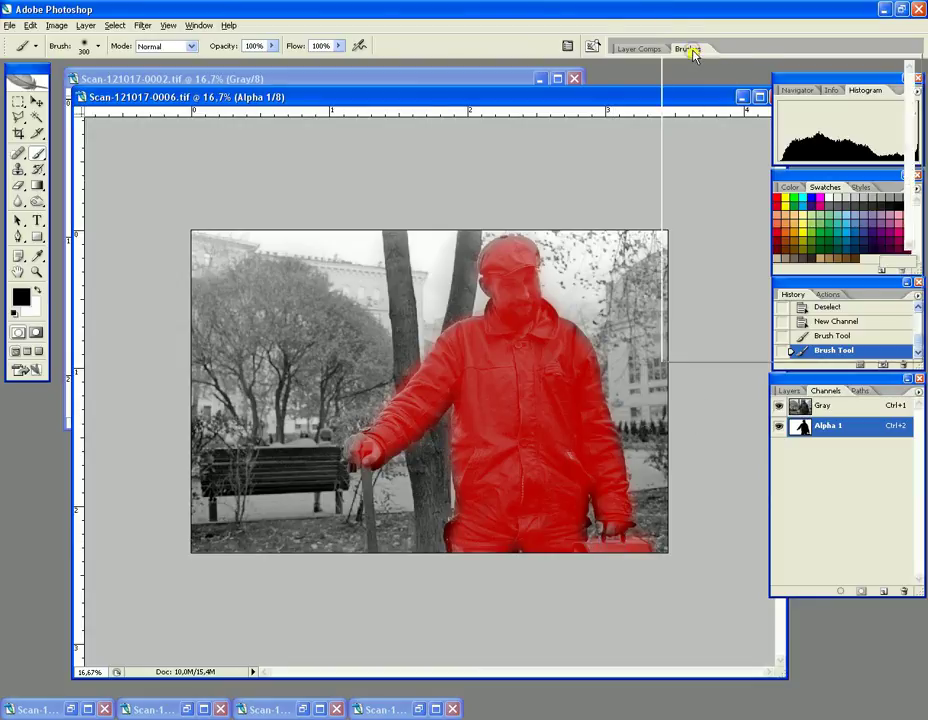
Switch to the soft 100 px brush and extend the mask over the cane, the hand and the jacket's edge.
click(690, 50)
drag(911, 94, 912, 113)
click(814, 228)
click(820, 184)
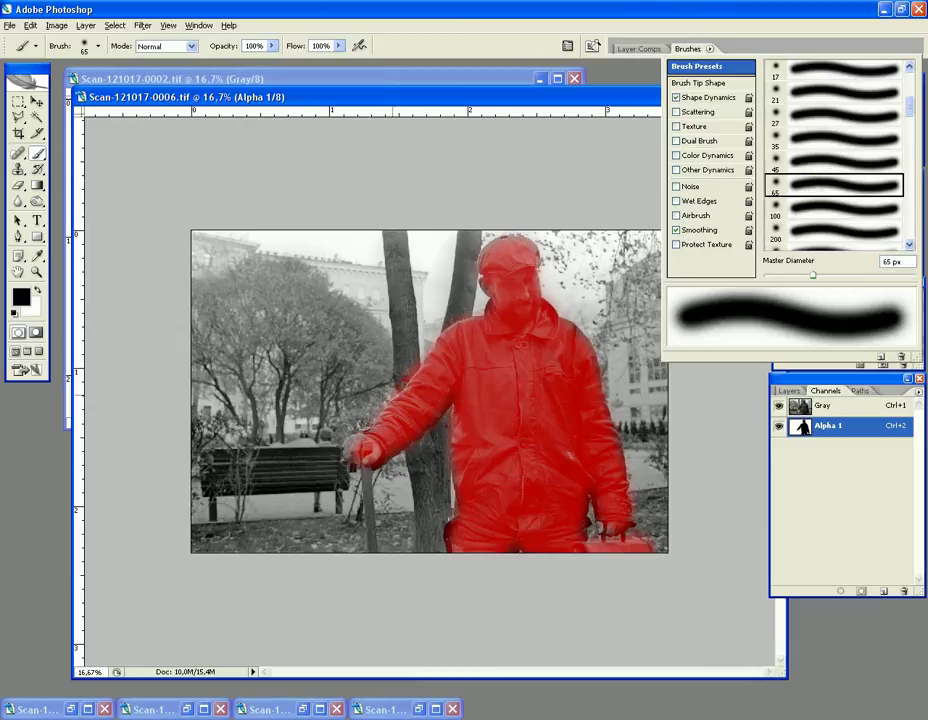
click(805, 207)
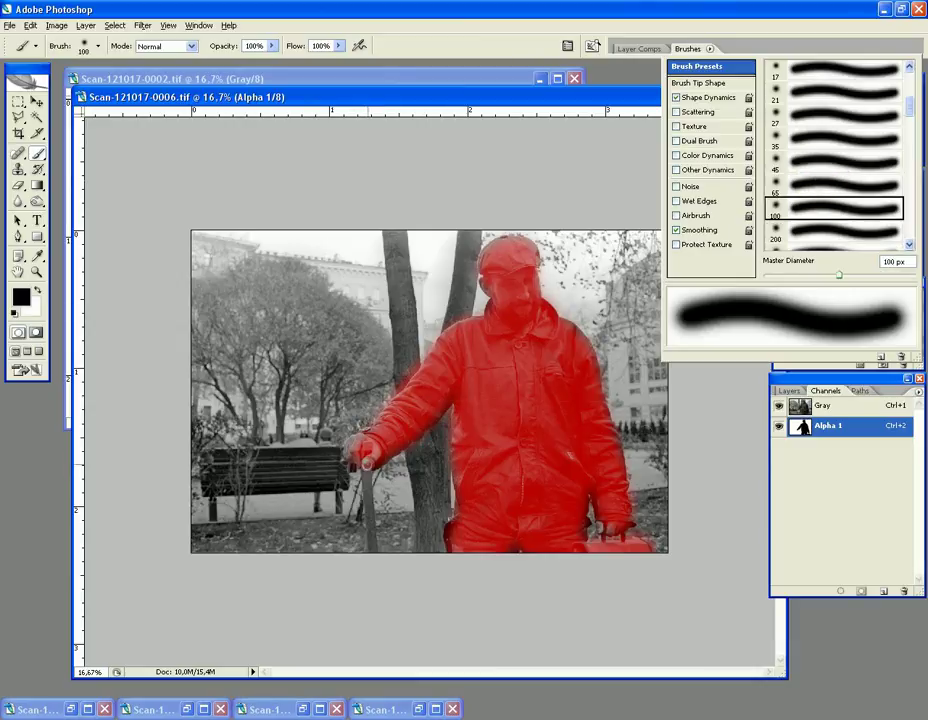
click(364, 458)
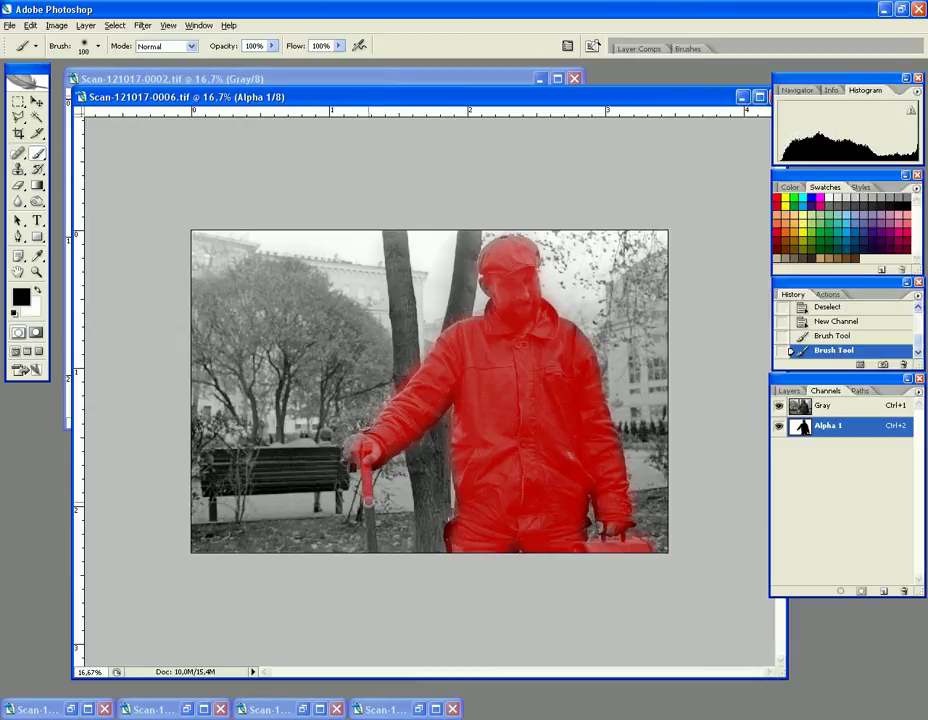
drag(372, 553, 376, 548)
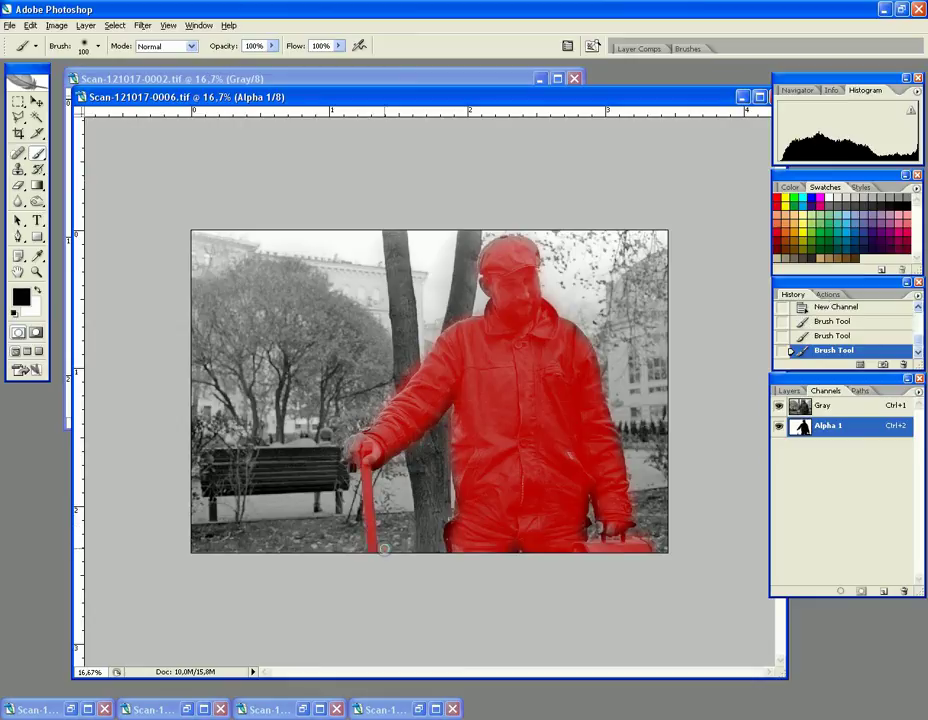
click(356, 452)
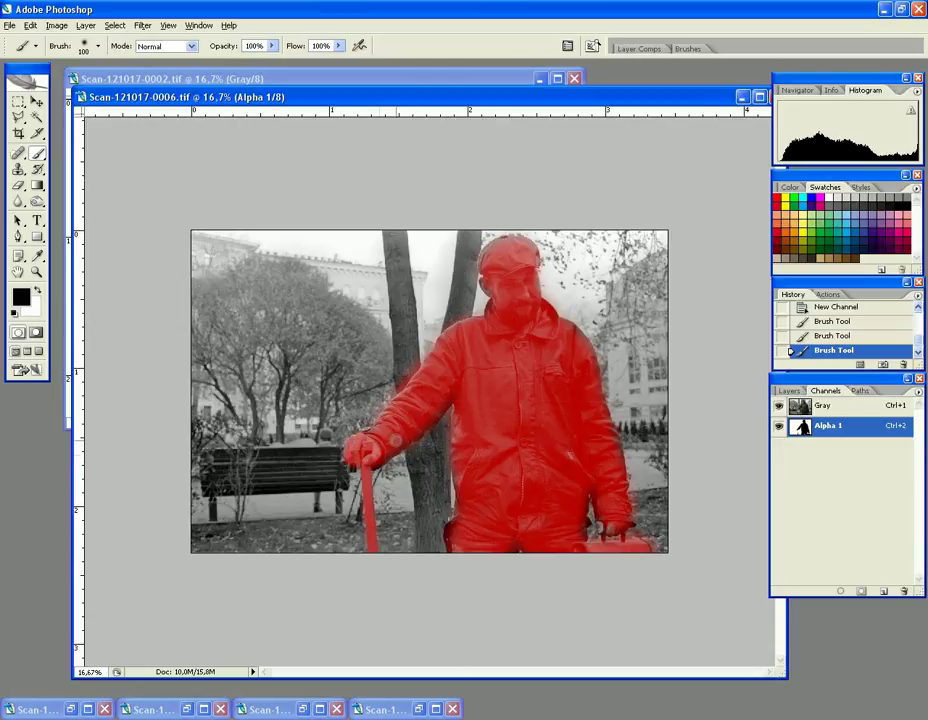
drag(461, 385, 455, 378)
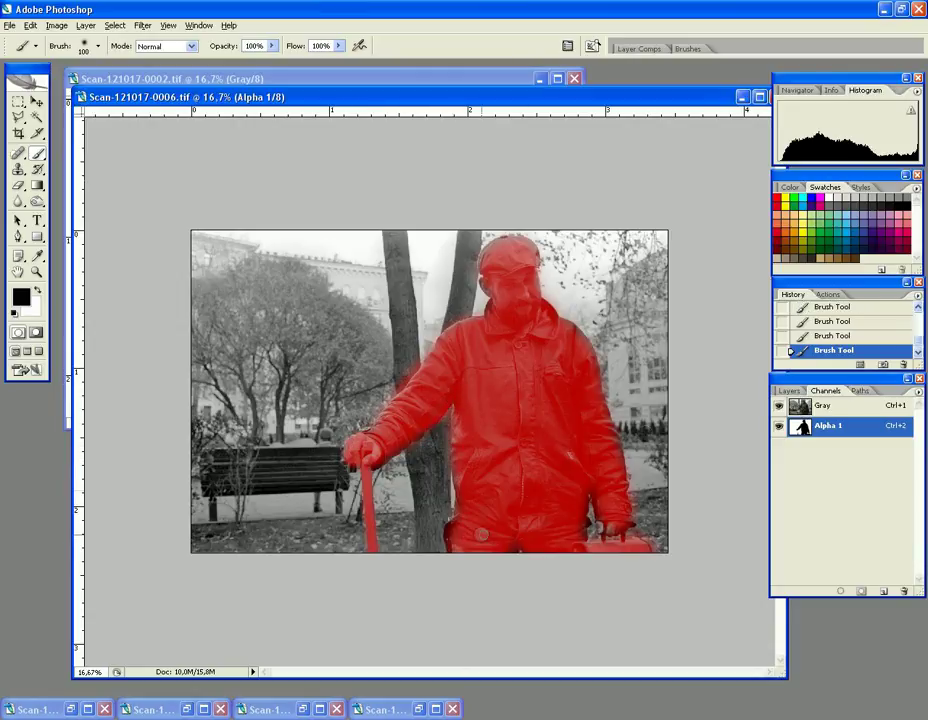
Load the alpha channel as a selection, switch to the Gray channel, and invert the selection.
click(839, 591)
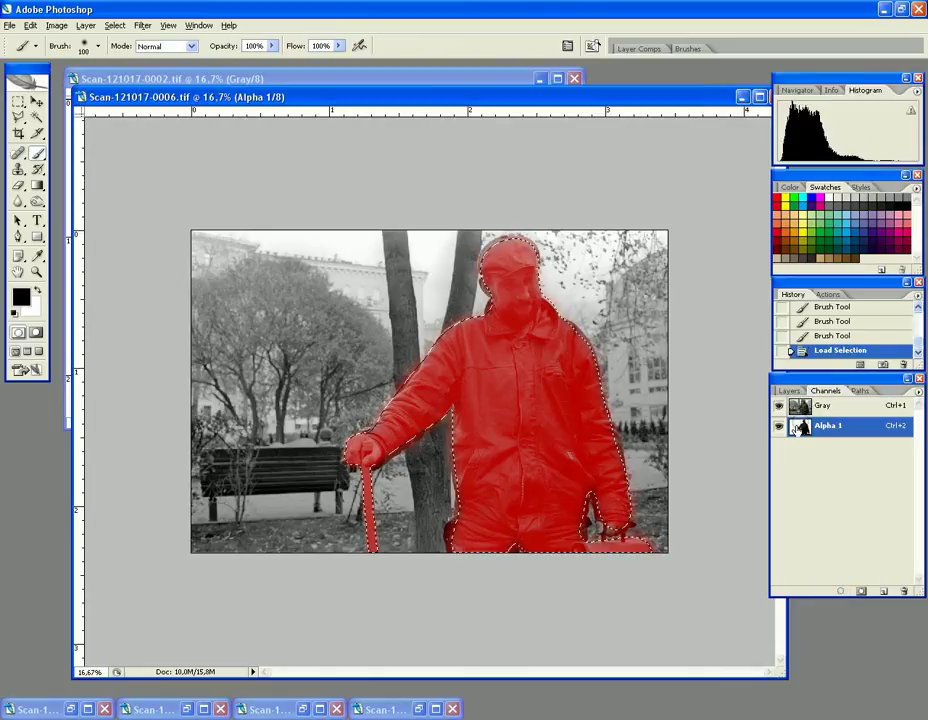
key(ctrl+1)
click(114, 25)
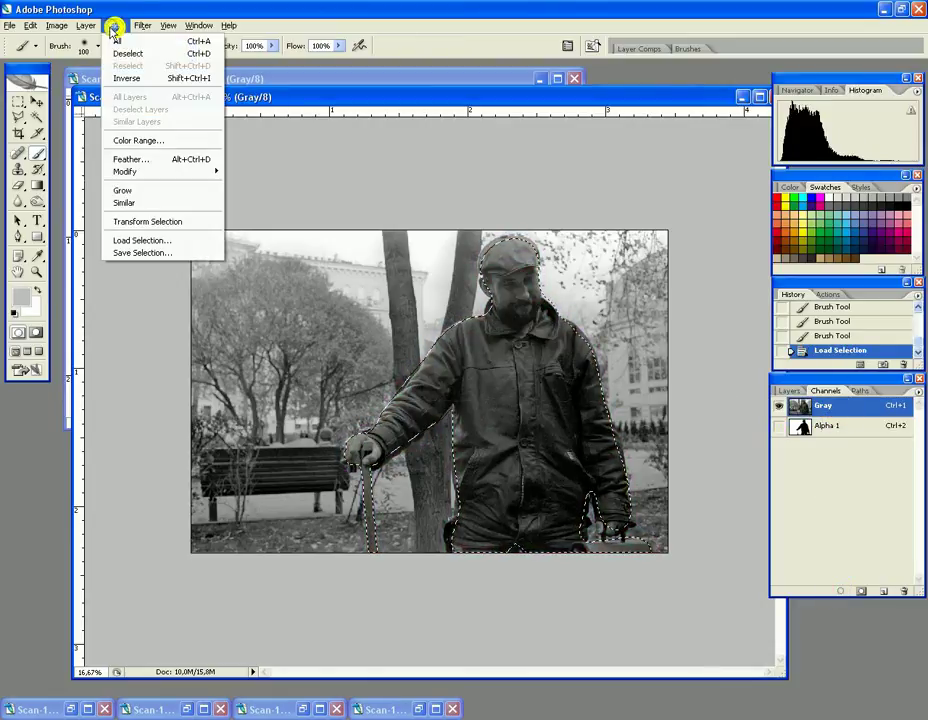
click(126, 83)
Darken the selected area in Scan-121017-0006.tif with Levels at a black input level of 49, and clear the selection.
click(56, 25)
mouse_move(76, 60)
click(200, 62)
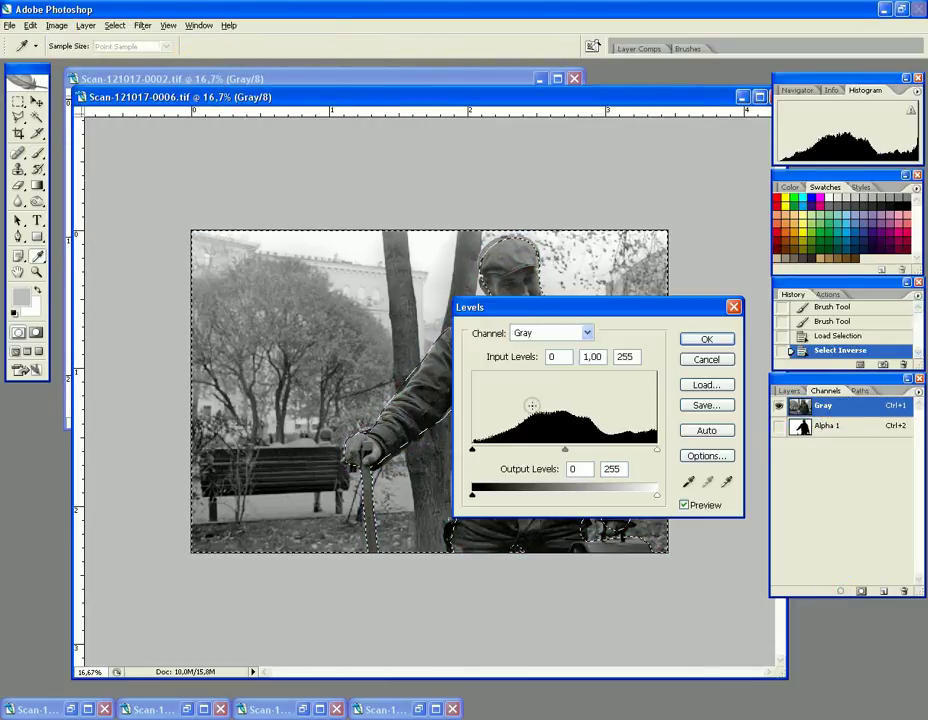
drag(473, 451, 508, 455)
drag(577, 310, 691, 434)
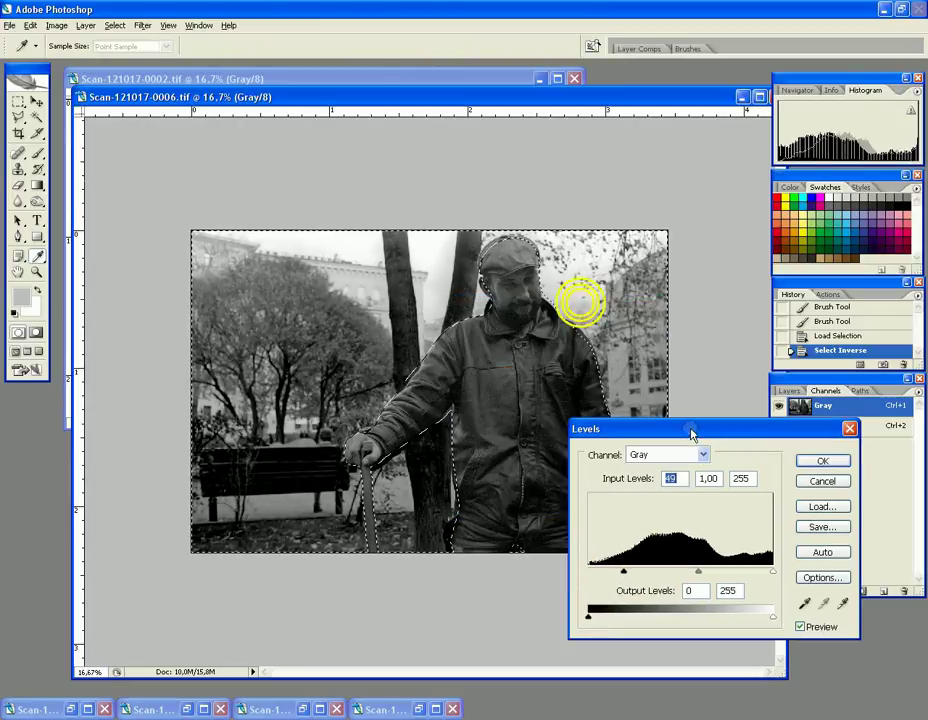
click(822, 460)
click(115, 25)
click(128, 54)
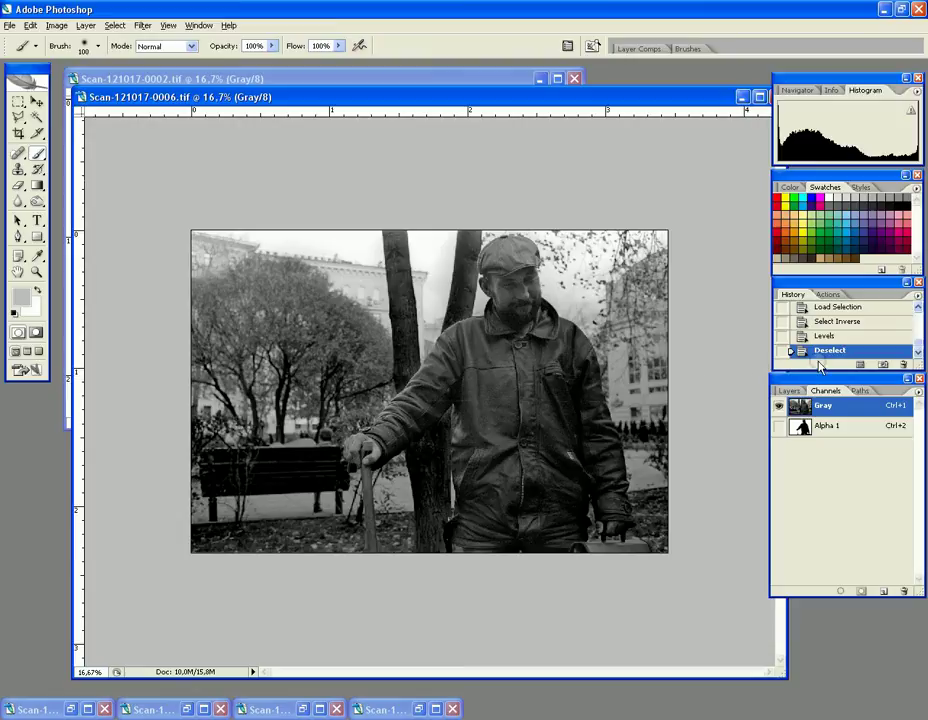
Restore the inverted selection, try Levels at black input level 17 and midtones 0.80, and clear the selection.
click(830, 321)
click(56, 25)
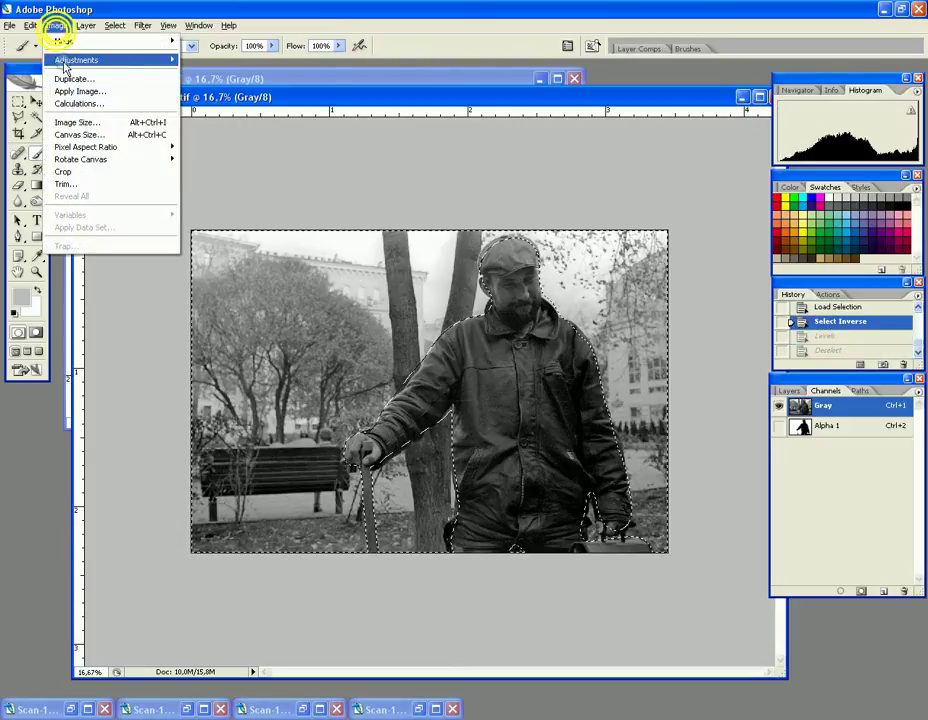
click(205, 65)
drag(633, 567, 646, 568)
drag(543, 567, 557, 567)
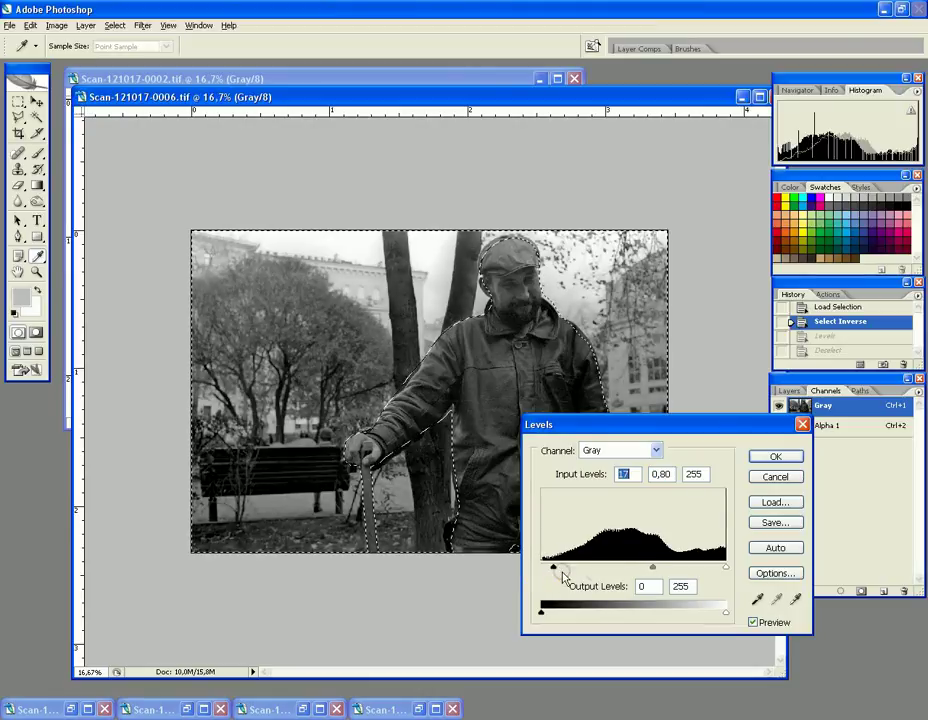
click(775, 456)
click(120, 25)
click(124, 54)
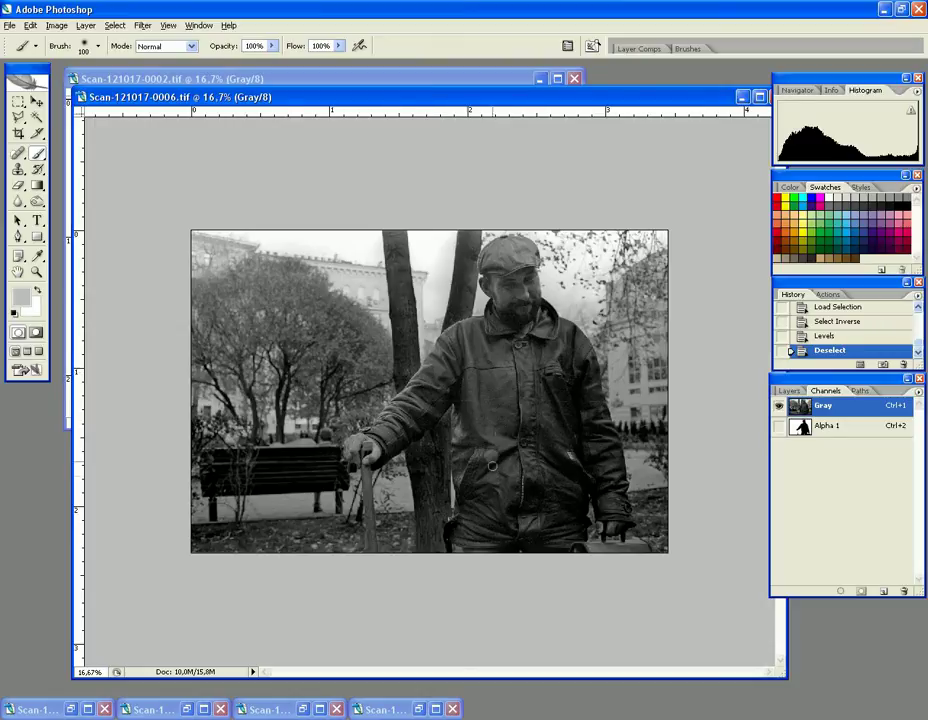
Revert the photo to its state before Levels and clear the selection to view it without the adjustment.
click(870, 322)
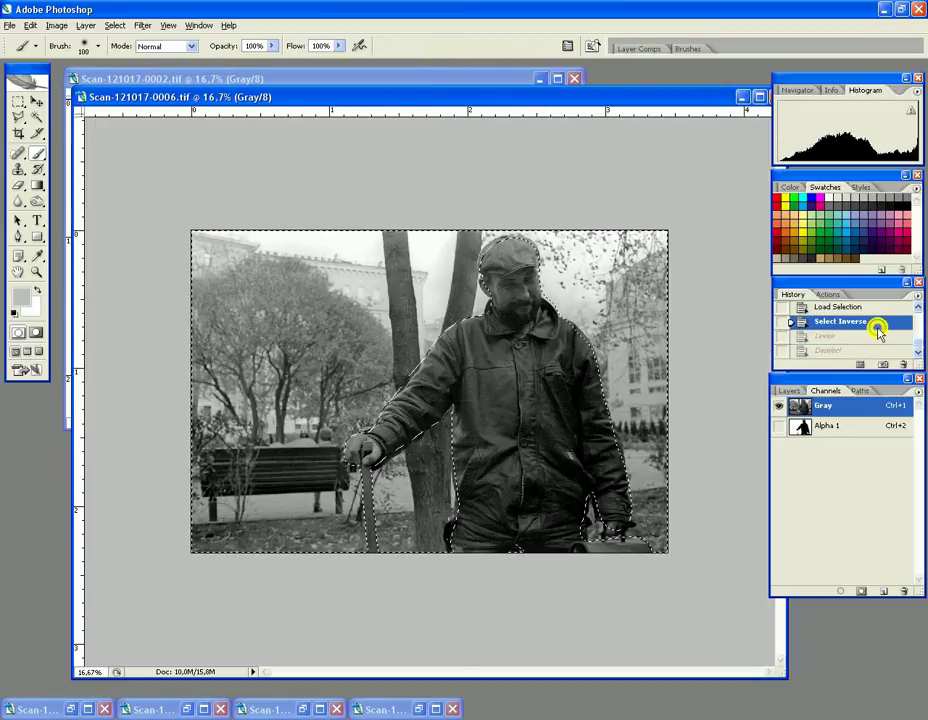
click(115, 25)
click(128, 53)
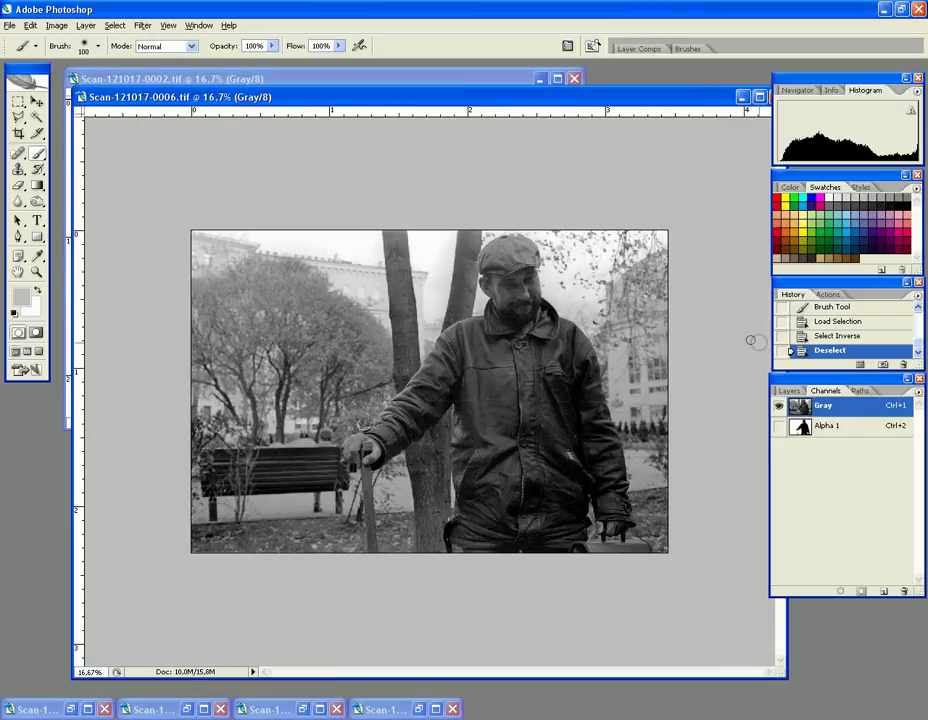
Restore the inverted selection, darken the background around the man with Levels at a black input level of 69, and clear the selection.
click(852, 338)
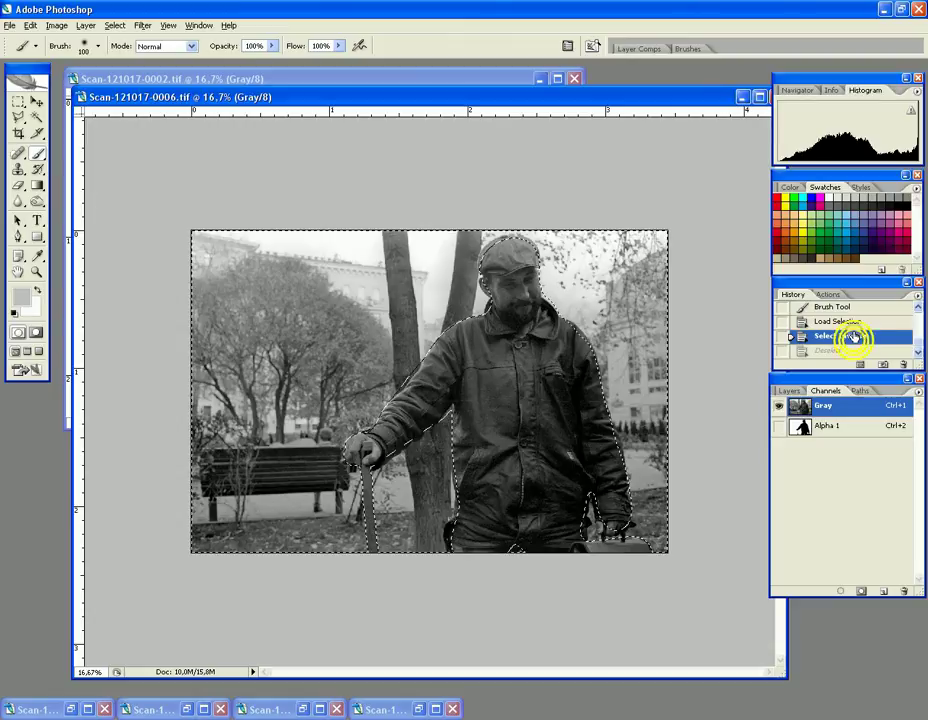
click(57, 25)
mouse_move(86, 62)
click(215, 64)
drag(541, 567, 591, 567)
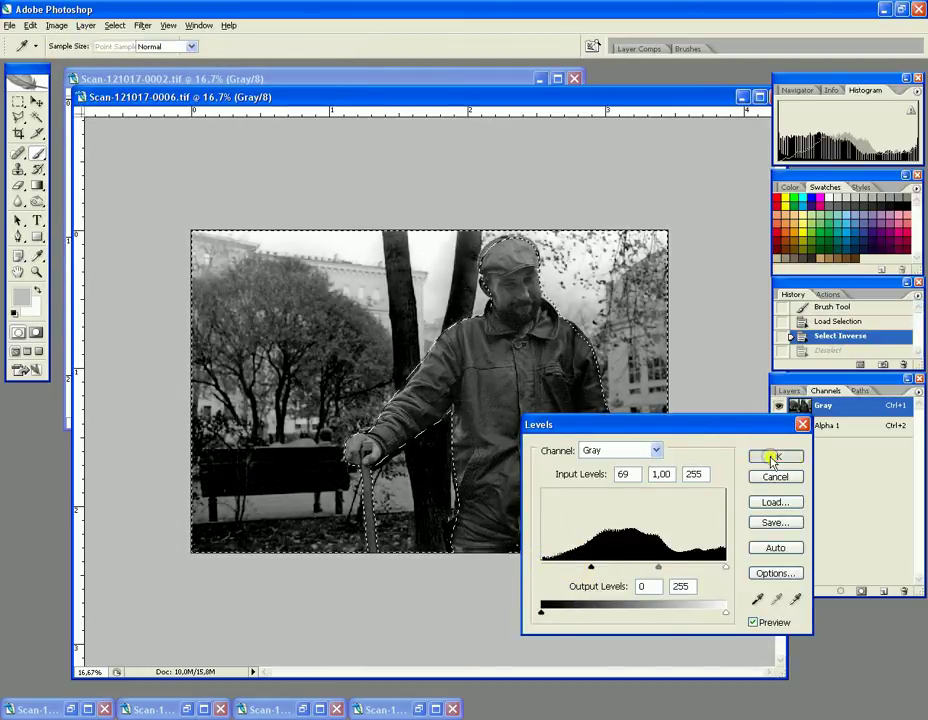
click(770, 456)
click(115, 25)
click(127, 53)
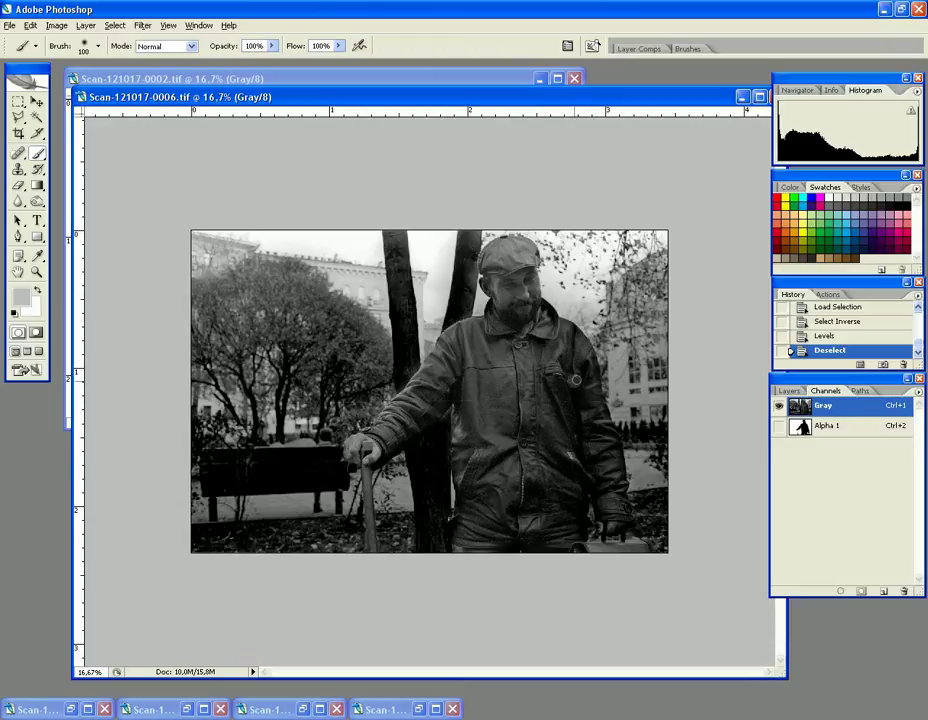
Minimize Scan-121017-0006.tif and enlarge the Scan-121017-0003.tif window, magnifying the photo to 25%.
click(742, 98)
drag(580, 450, 690, 620)
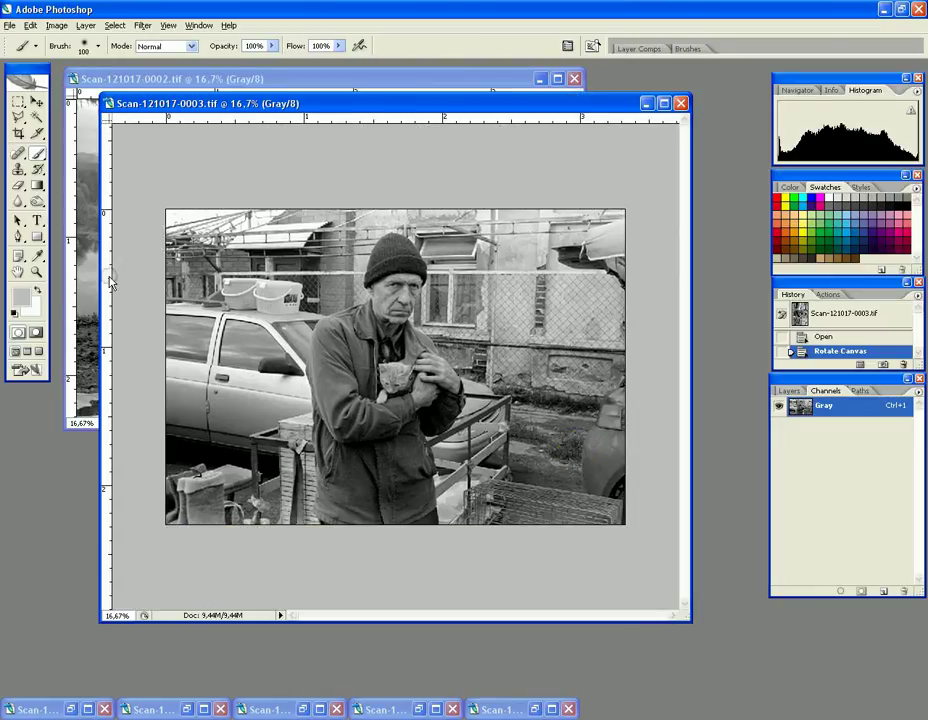
click(36, 271)
click(401, 381)
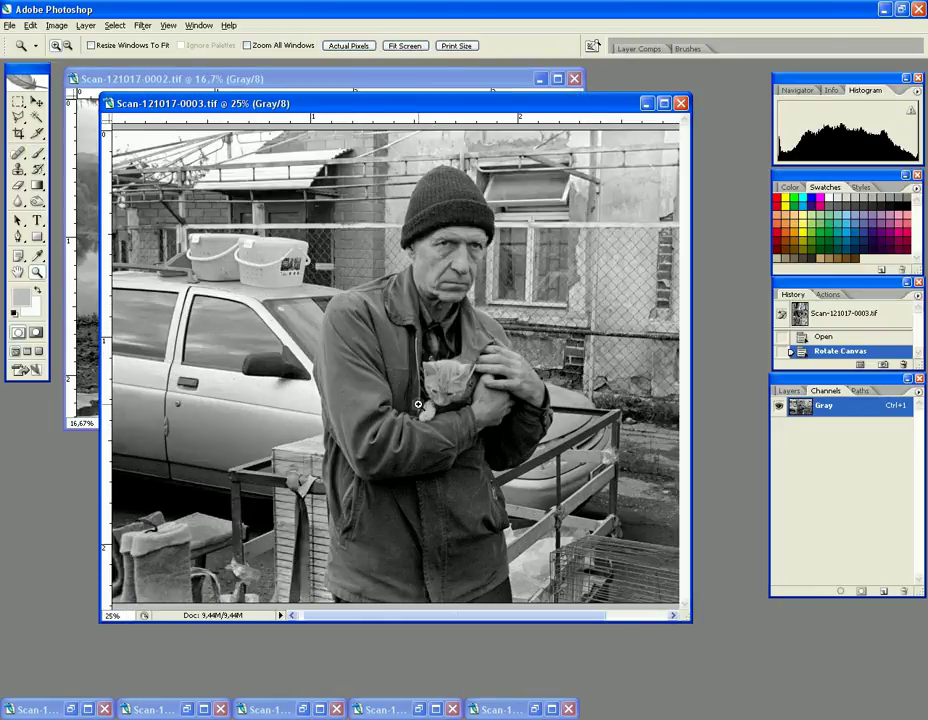
drag(686, 618, 756, 621)
Examine the man with the kitten and the surrounding background in Scan-121017-0003.tif at several magnifications.
click(420, 449)
click(441, 283)
alt+click(425, 311)
alt+click(425, 311)
click(472, 503)
click(472, 503)
alt+click(372, 320)
alt+click(372, 320)
click(396, 356)
alt+click(396, 356)
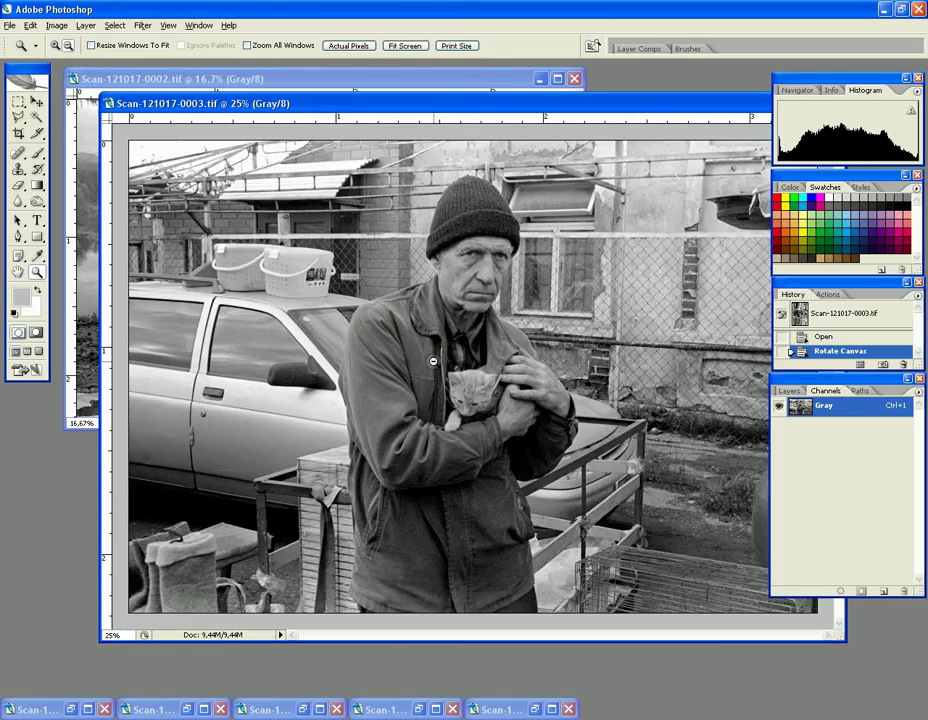
Reposition the Scan-121017-0003.tif window and enlarge it around the whole photo.
click(366, 88)
drag(640, 103, 562, 95)
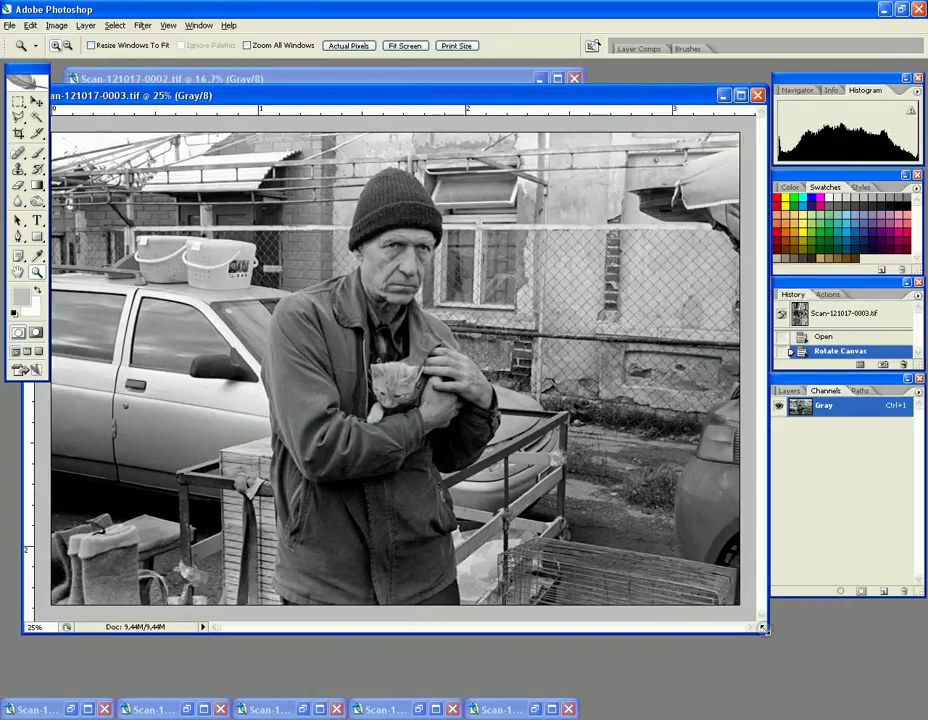
drag(762, 627, 843, 670)
Try a vertical crop of Scan-121017-0003.tif tightly around the man holding the kitten, and clear the selection.
click(18, 101)
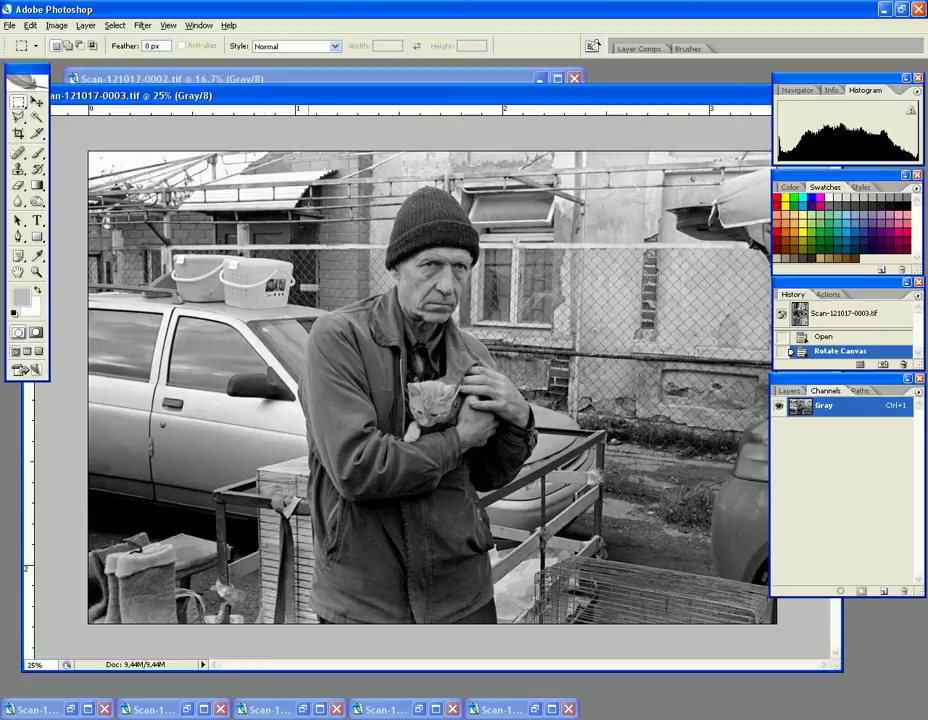
drag(270, 170, 572, 622)
click(56, 25)
click(77, 166)
click(365, 284)
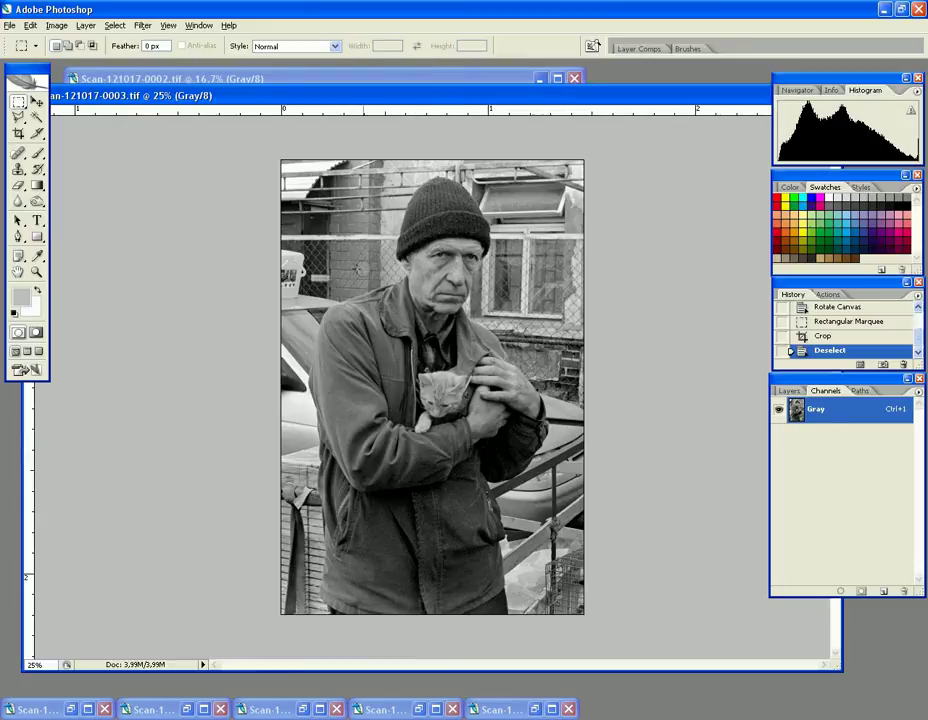
Revert the vertical crop in Scan-121017-0003.tif to the full frame and clear the crop selection.
click(831, 335)
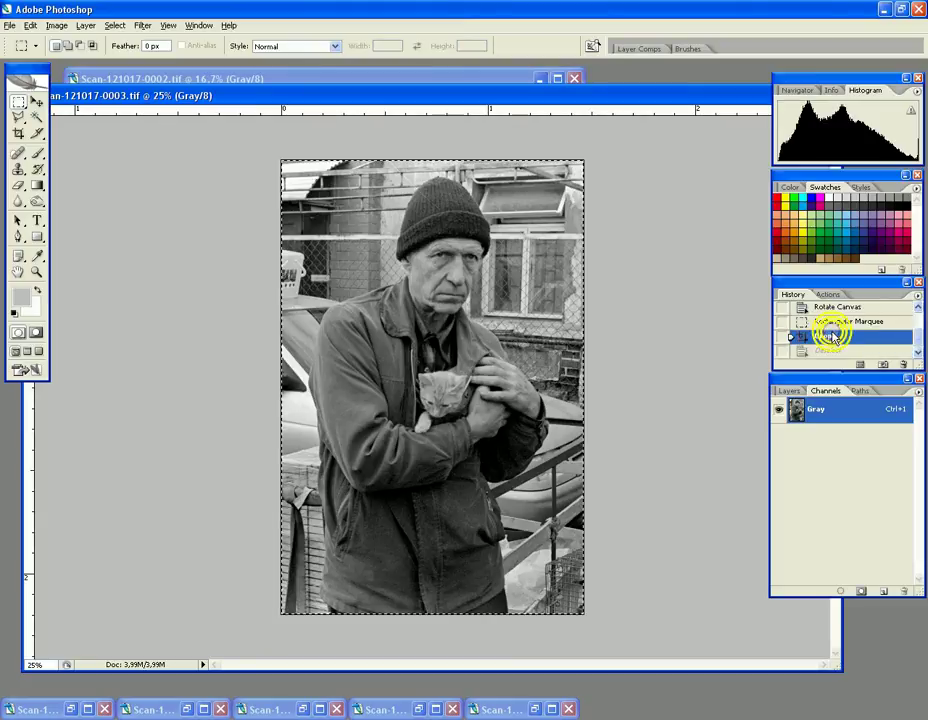
click(834, 321)
click(36, 272)
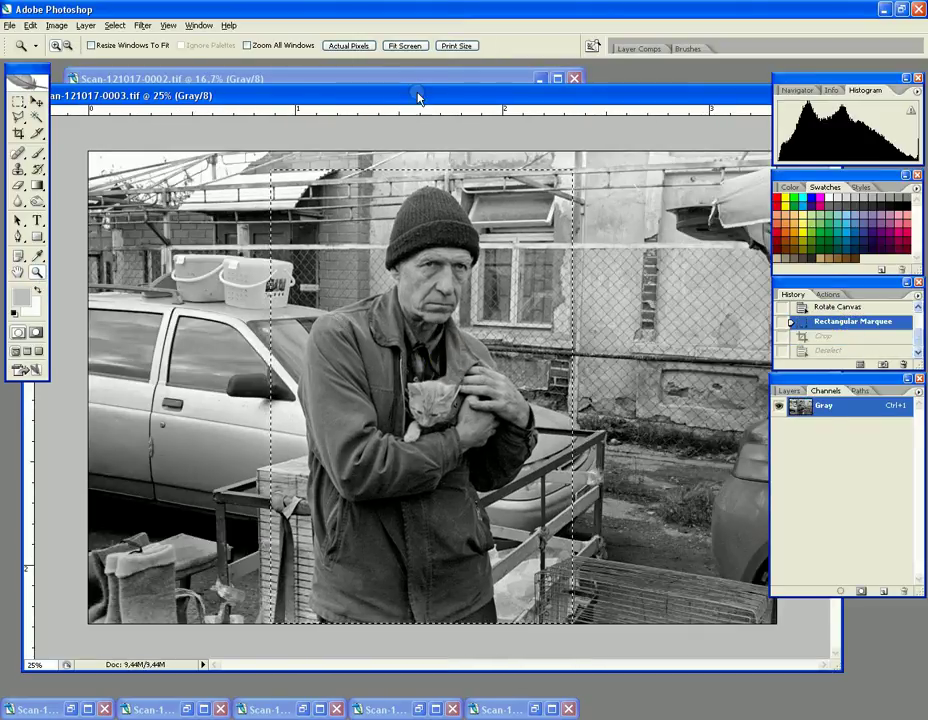
drag(414, 93, 392, 91)
click(116, 25)
click(127, 53)
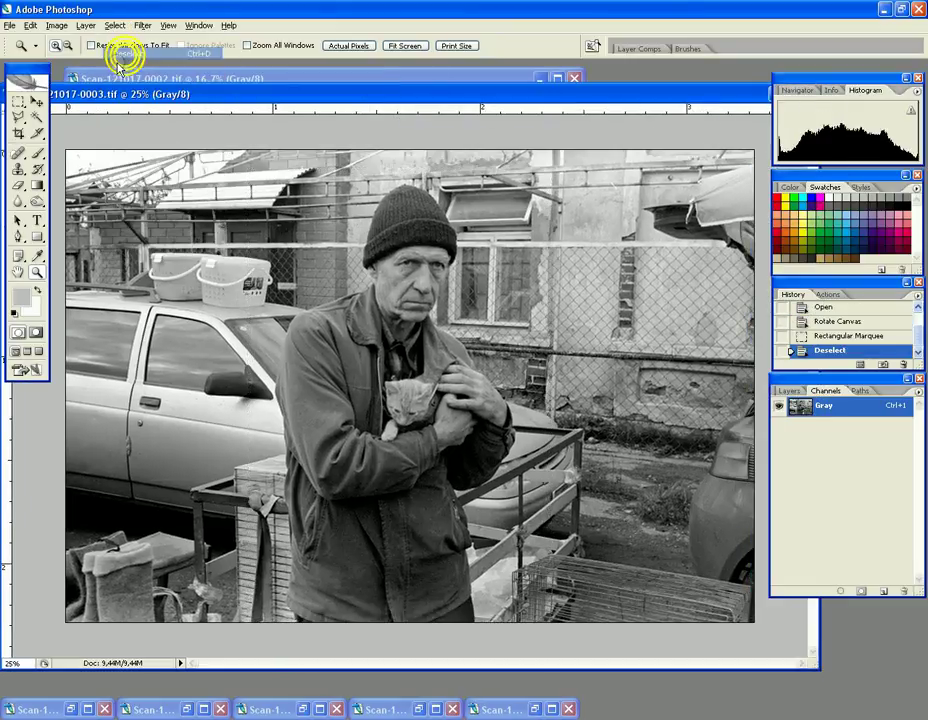
Create an alpha channel in Scan-121017-0003.tif and display it together with the Gray channel.
click(17, 104)
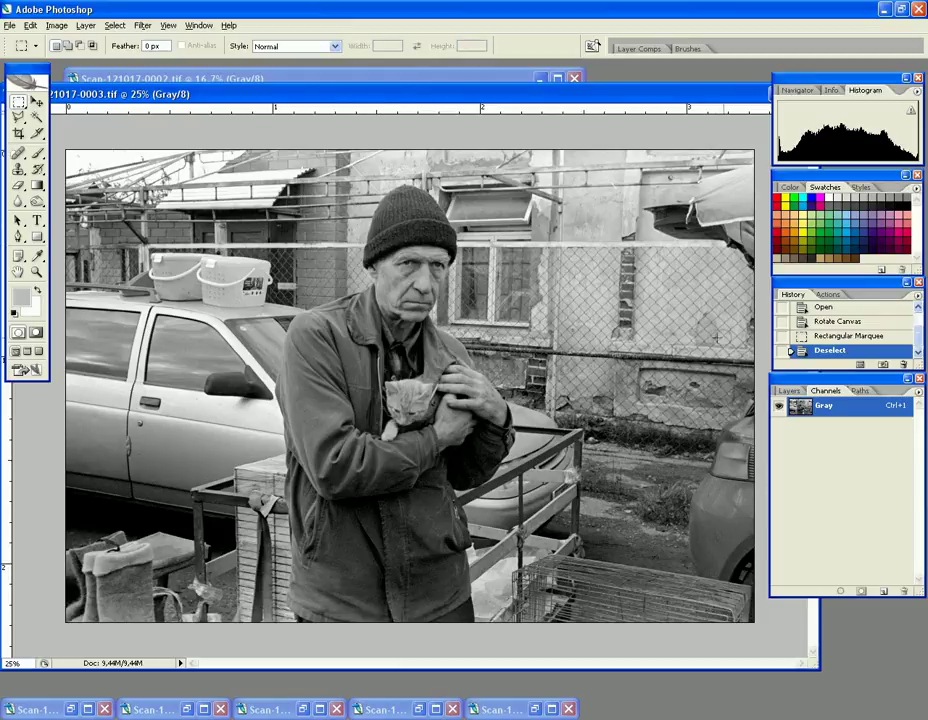
click(880, 592)
click(779, 405)
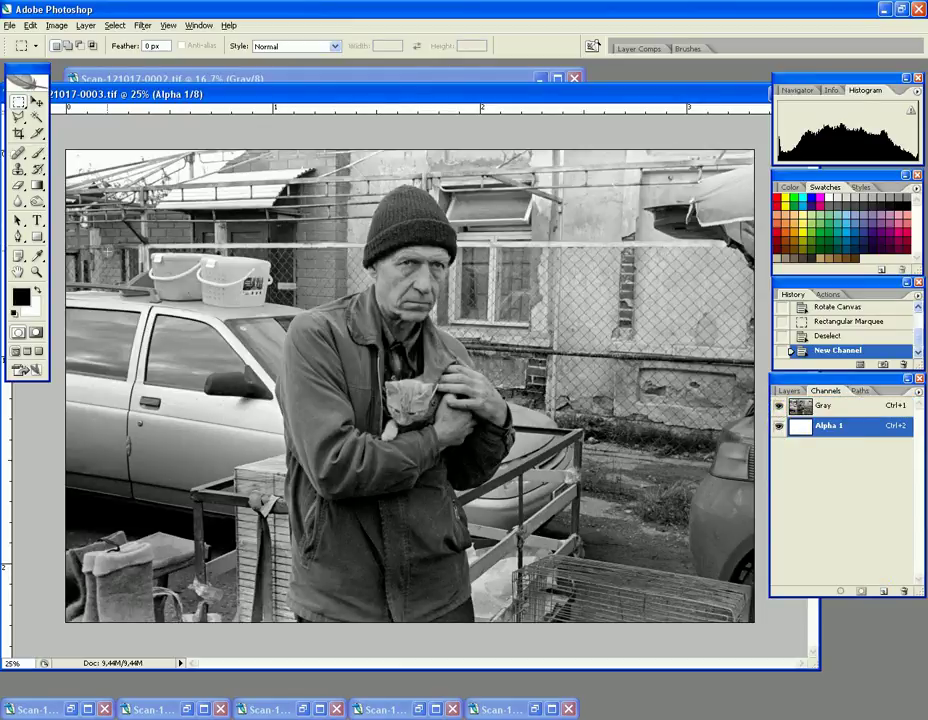
Paint a mask with the soft 300 px brush over the building, fence and yard behind the man and the car.
click(40, 154)
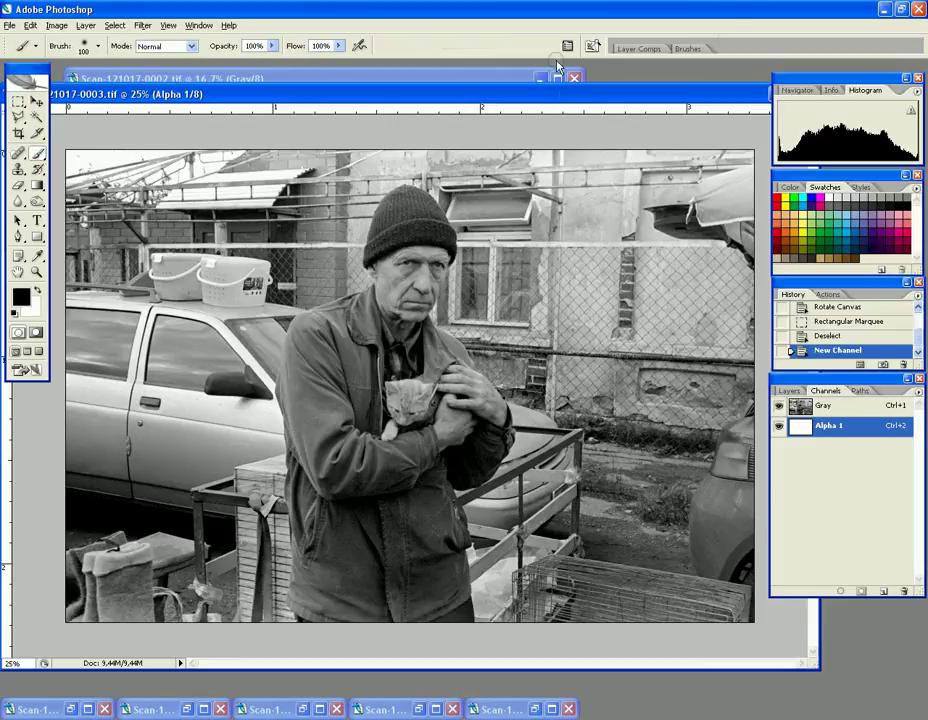
click(690, 48)
scroll(841, 244, down, 2)
click(839, 238)
click(456, 94)
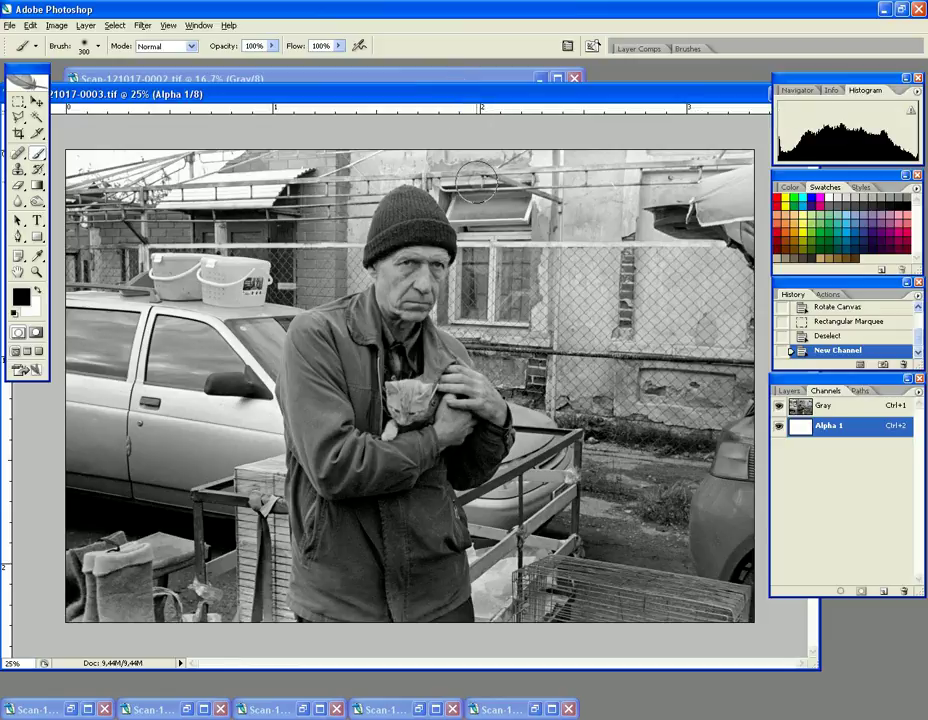
mouse_move(100, 178)
mouse_down()
mouse_move(170, 165)
mouse_move(52, 170)
mouse_move(100, 178)
mouse_move(70, 205)
mouse_move(130, 205)
mouse_move(70, 225)
mouse_move(100, 245)
mouse_move(85, 255)
mouse_move(160, 228)
mouse_move(195, 228)
mouse_move(160, 220)
mouse_move(282, 228)
mouse_move(230, 222)
mouse_move(305, 237)
mouse_move(293, 270)
mouse_move(322, 283)
mouse_move(300, 285)
mouse_move(342, 273)
mouse_move(340, 229)
mouse_move(335, 253)
mouse_move(363, 185)
mouse_move(345, 203)
mouse_move(295, 215)
mouse_move(294, 149)
mouse_move(414, 155)
mouse_move(363, 162)
mouse_move(449, 158)
mouse_move(436, 160)
mouse_move(465, 185)
mouse_move(485, 250)
mouse_move(485, 217)
mouse_move(456, 305)
mouse_move(480, 313)
mouse_move(528, 372)
mouse_move(570, 382)
mouse_move(605, 425)
mouse_move(598, 537)
mouse_move(610, 540)
mouse_move(750, 555)
mouse_move(727, 515)
mouse_move(740, 508)
mouse_move(745, 480)
mouse_move(772, 482)
mouse_move(683, 484)
mouse_move(735, 420)
mouse_move(690, 350)
mouse_move(620, 320)
mouse_move(714, 387)
mouse_move(560, 240)
mouse_move(575, 180)
mouse_move(561, 136)
mouse_move(700, 200)
mouse_move(665, 130)
mouse_move(669, 304)
mouse_move(765, 305)
mouse_up()
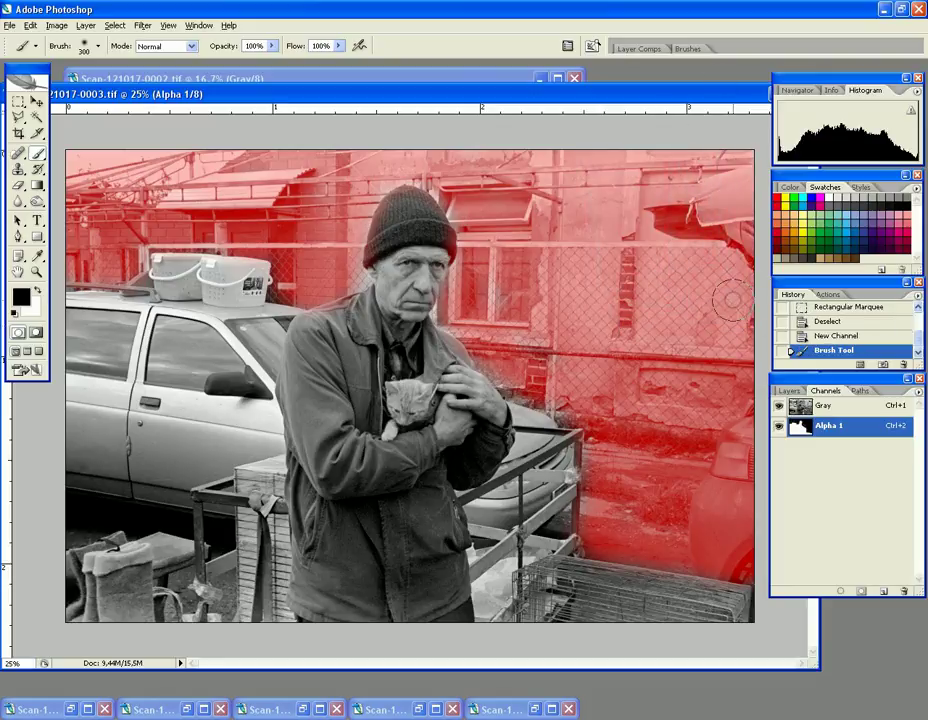
Load the mask as a selection, darken the Gray channel's background with Levels at a black input level of 54, and clear the selection.
click(840, 592)
click(838, 407)
click(57, 25)
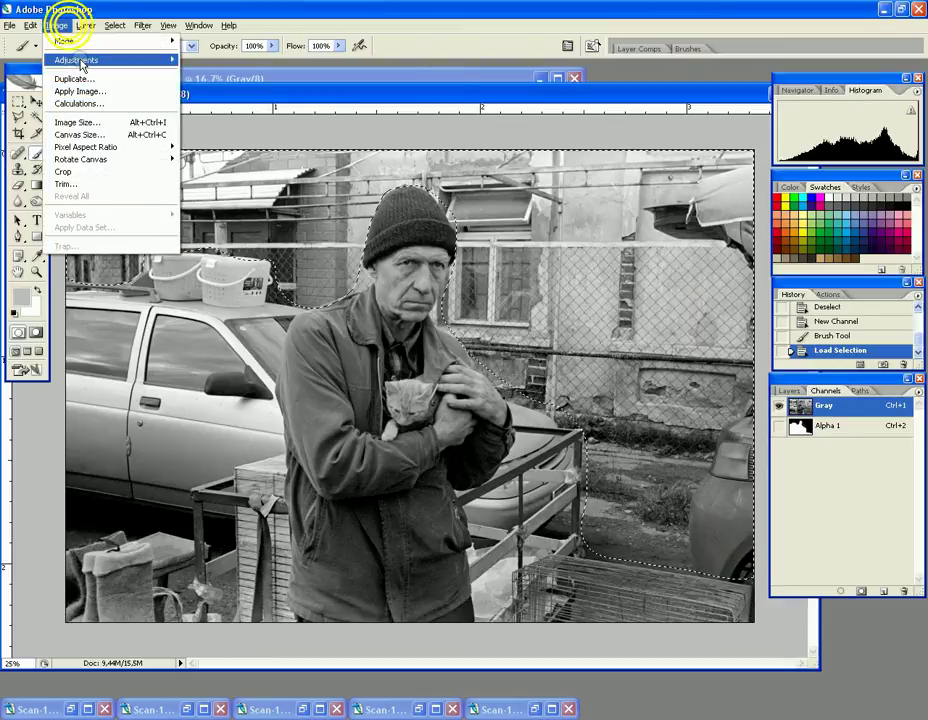
click(186, 60)
drag(540, 567, 581, 574)
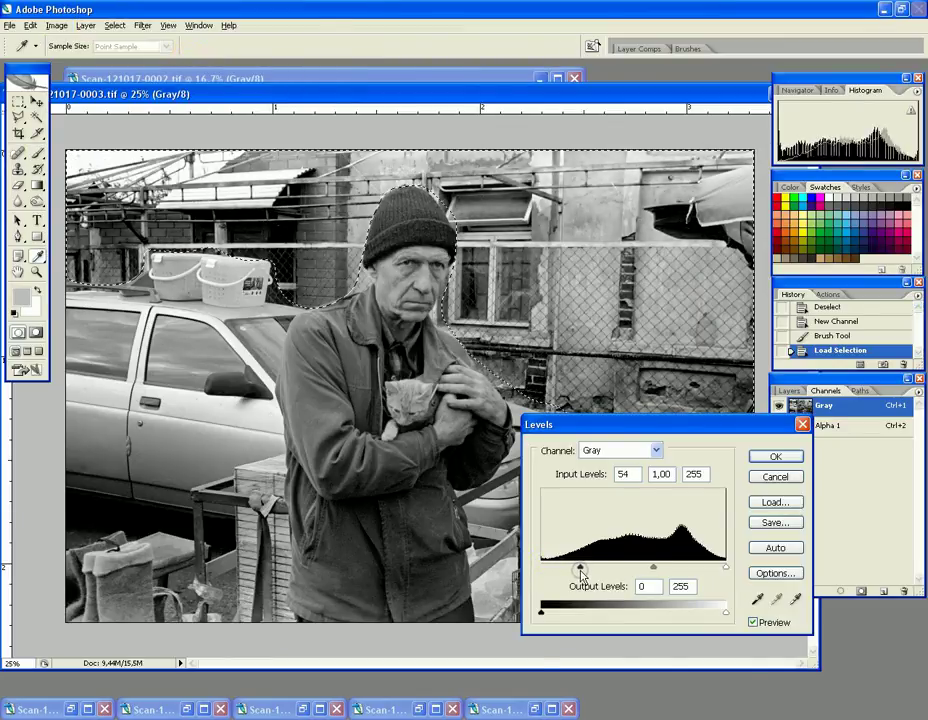
click(775, 456)
click(116, 25)
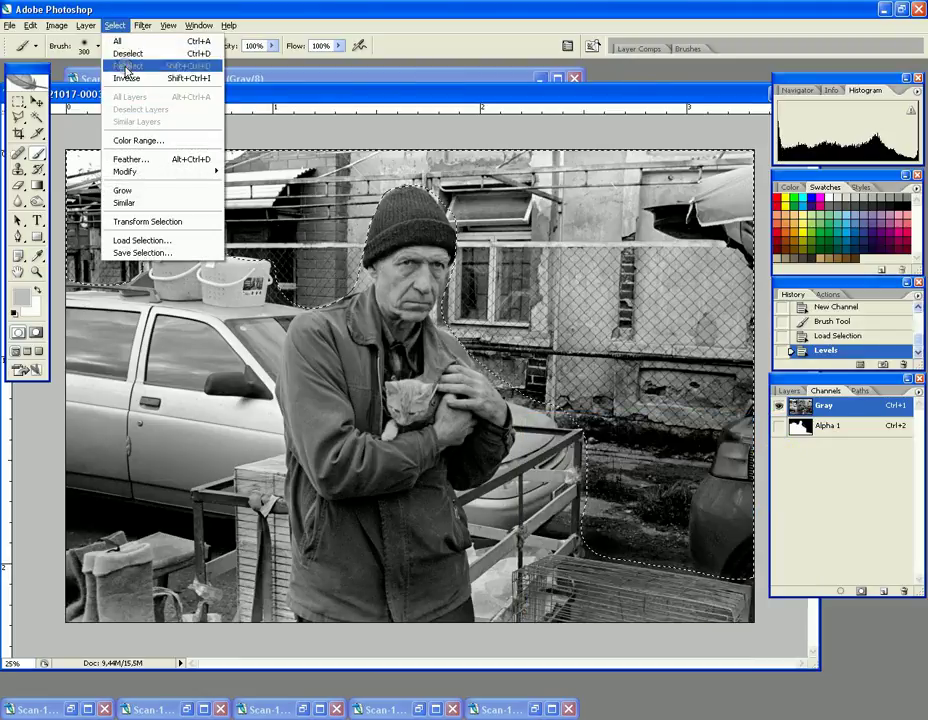
click(127, 53)
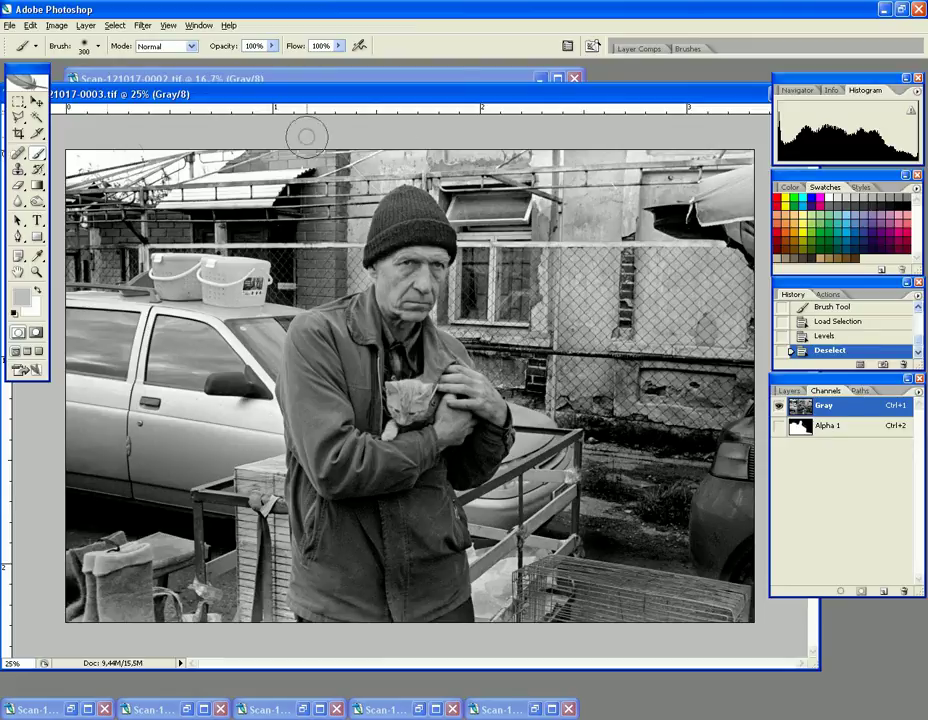
Examine the darkened background against the man and the car in Scan-121017-0003.tif at several magnifications.
click(36, 272)
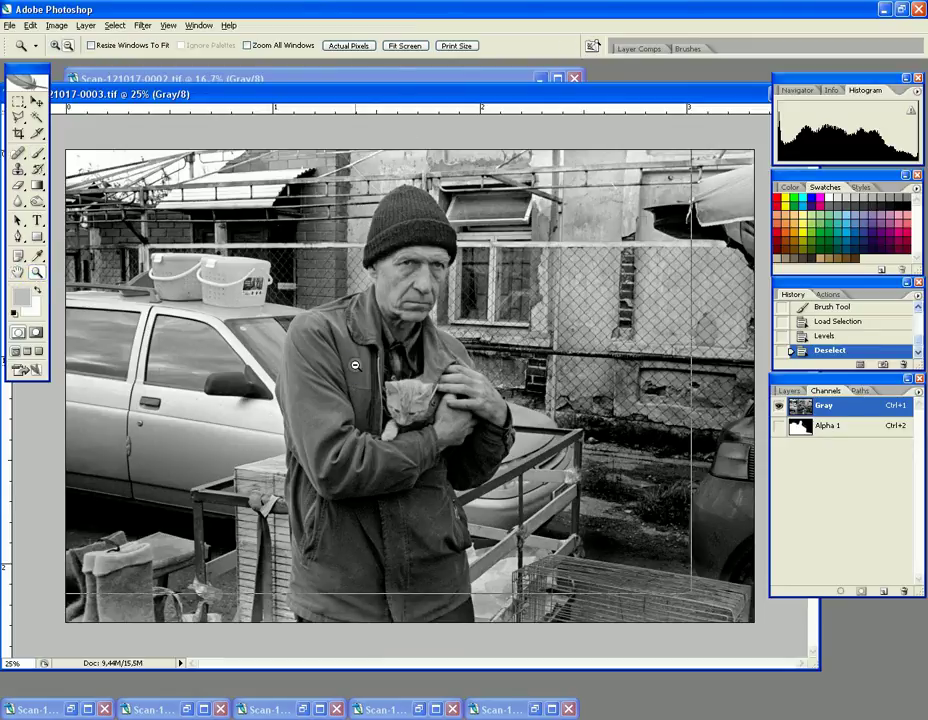
alt+click(385, 376)
alt+click(397, 389)
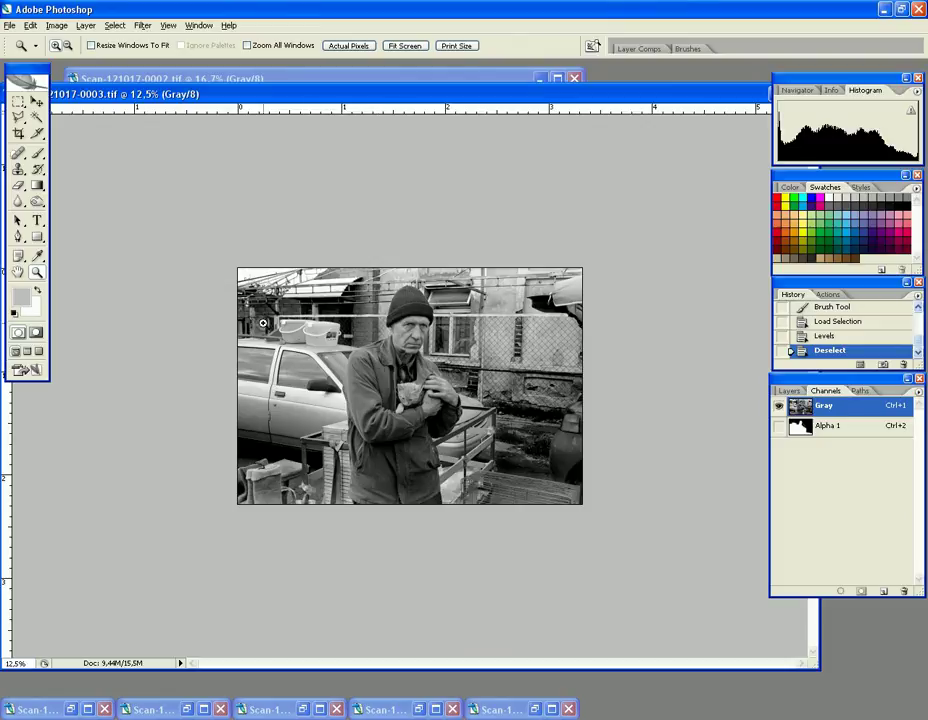
click(263, 323)
click(311, 336)
click(311, 336)
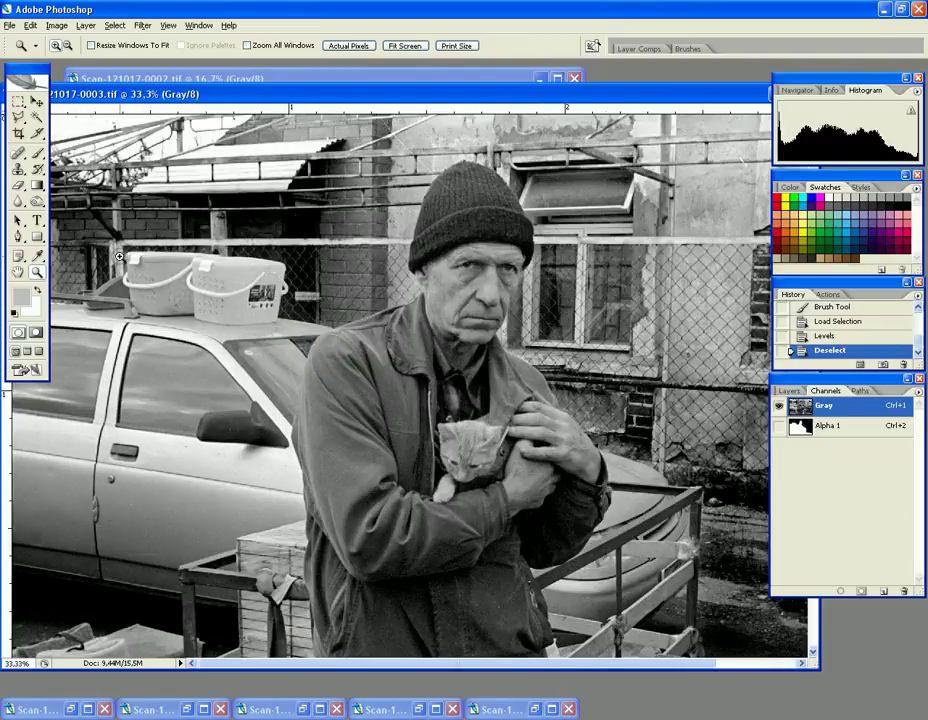
alt+click(331, 352)
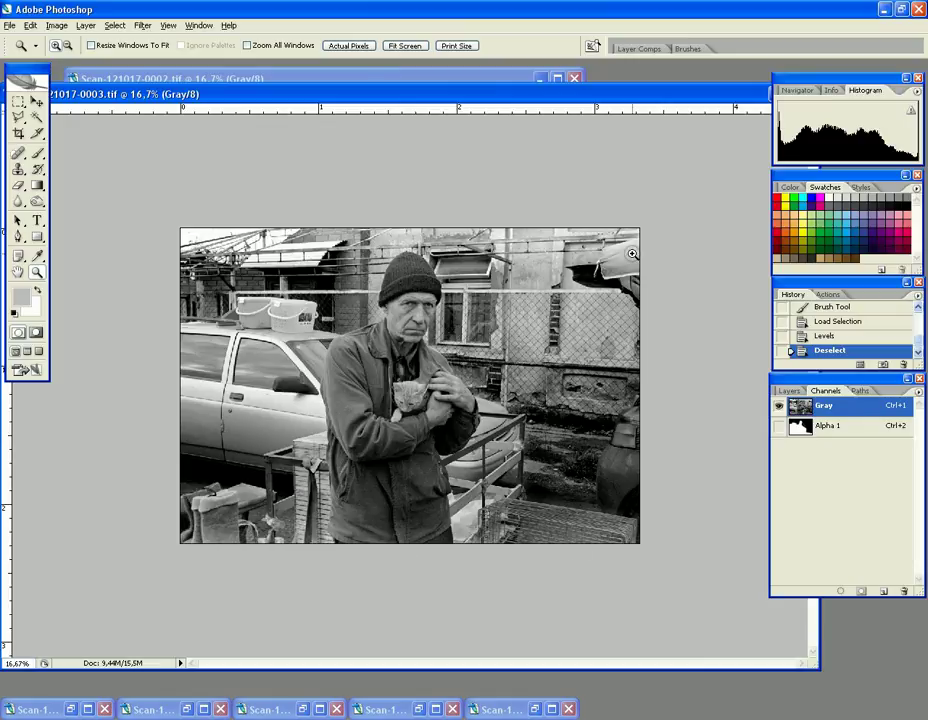
click(476, 352)
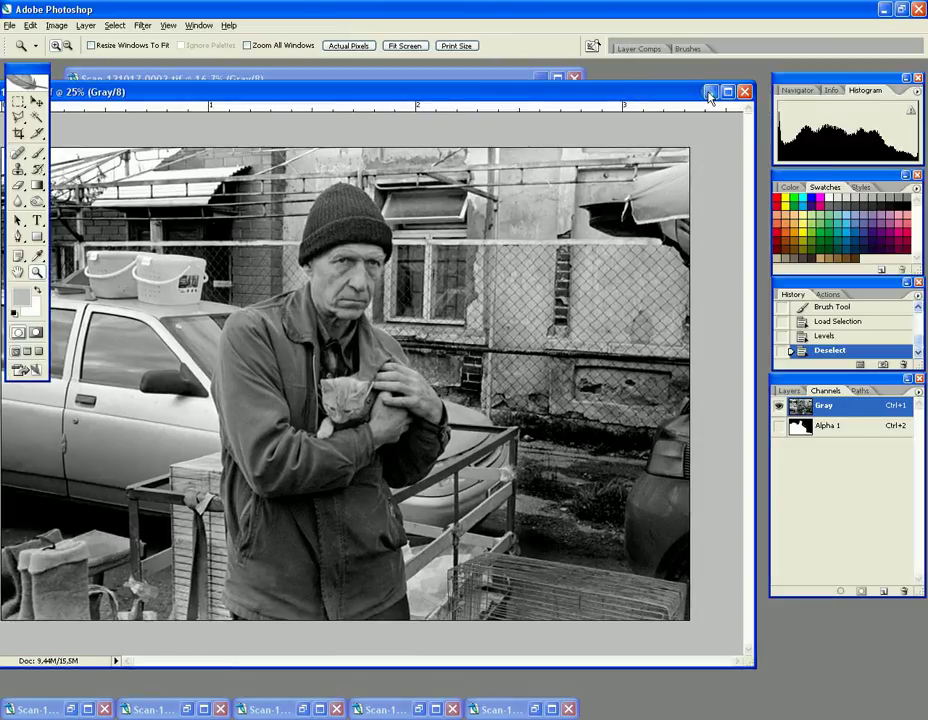
Minimize Scan-121017-0003.tif, enlarge the Scan-121017-0002.tif window, and show the horse photo at 25%.
click(706, 91)
drag(574, 428, 688, 570)
click(356, 352)
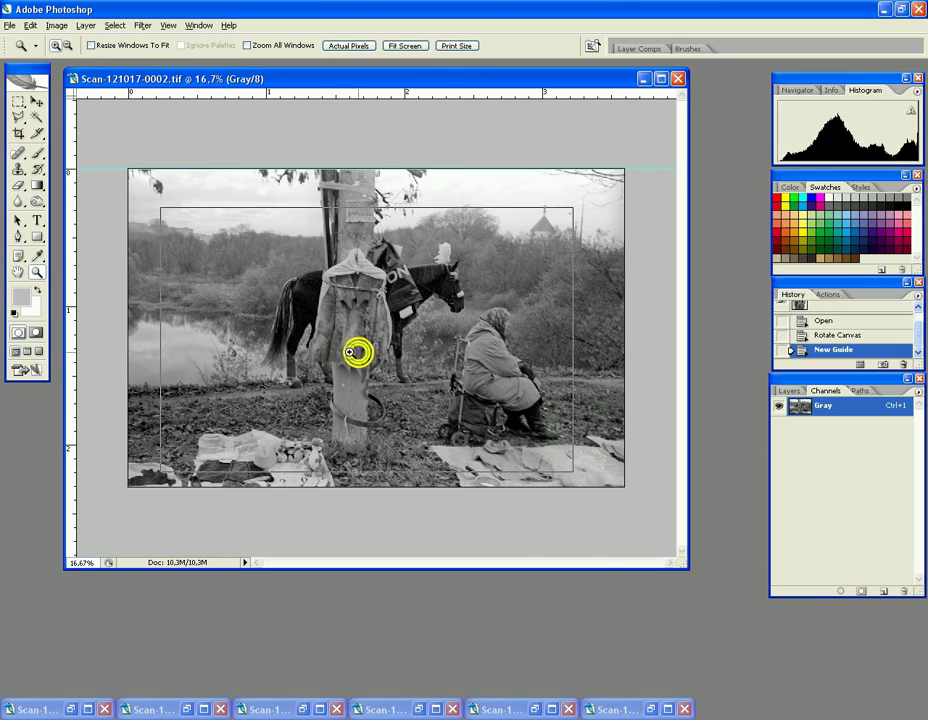
drag(690, 573, 800, 668)
click(393, 383)
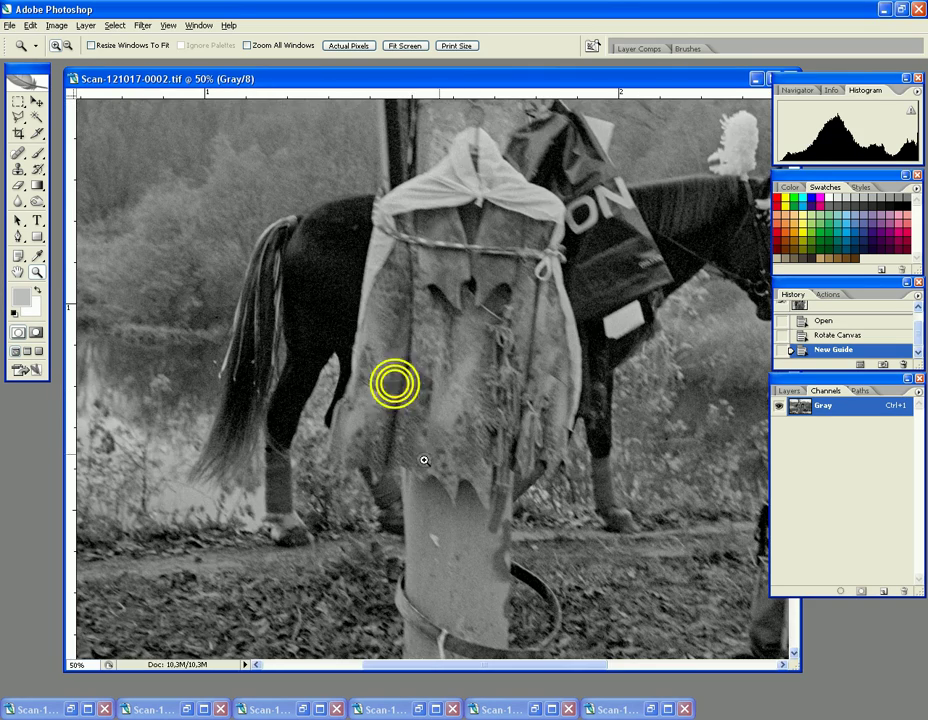
alt+click(460, 420)
alt+click(434, 467)
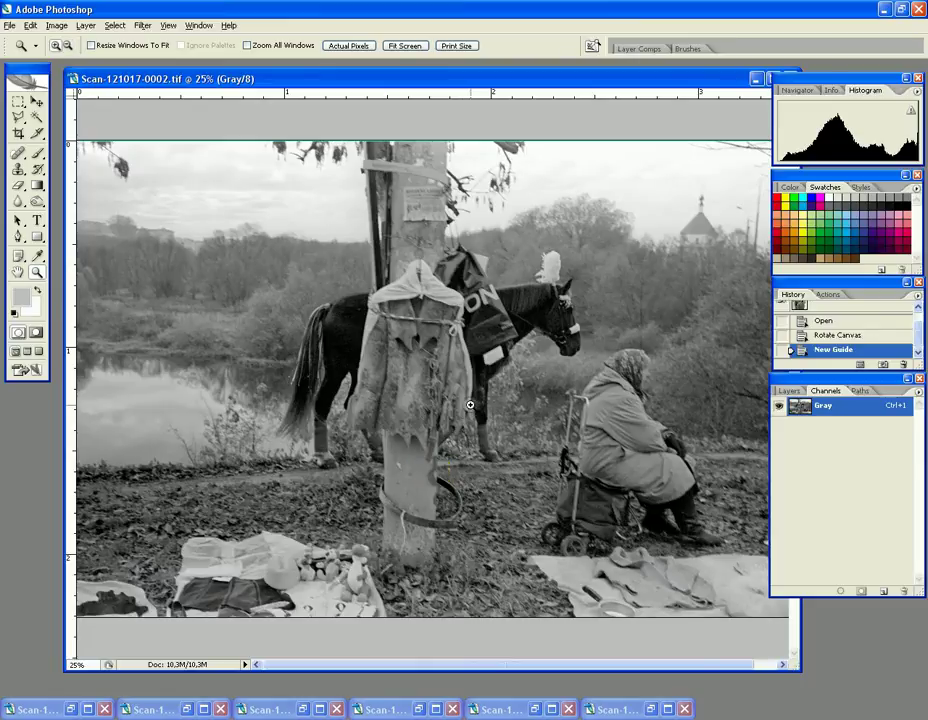
alt+click(462, 400)
click(102, 142)
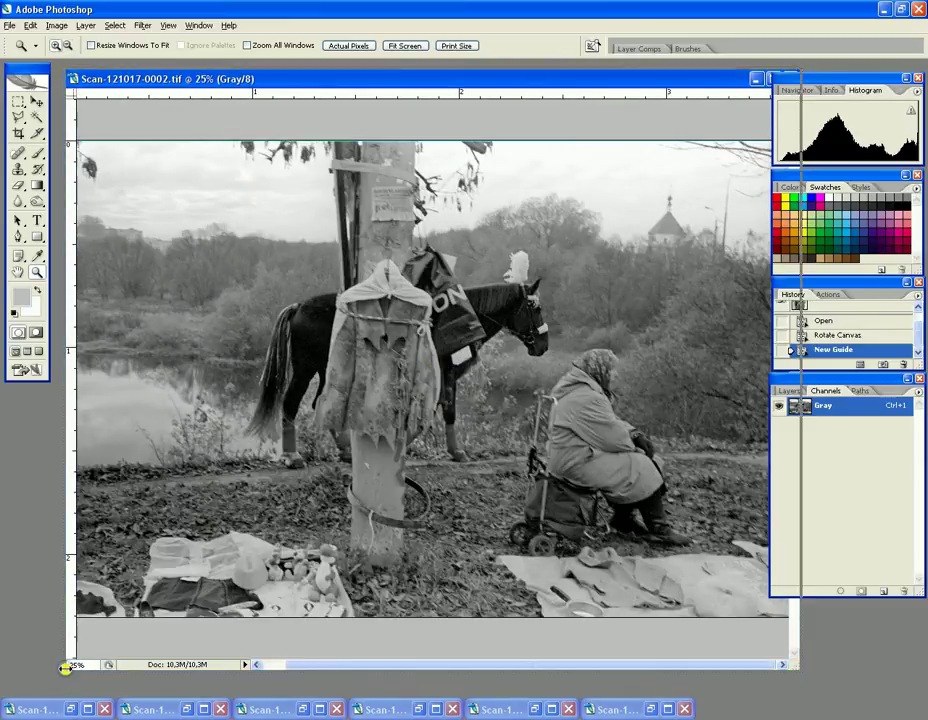
Widen the Scan-121017-0002.tif window and raise the whole photo's contrast slightly with Brightness/Contrast.
drag(62, 668, 43, 680)
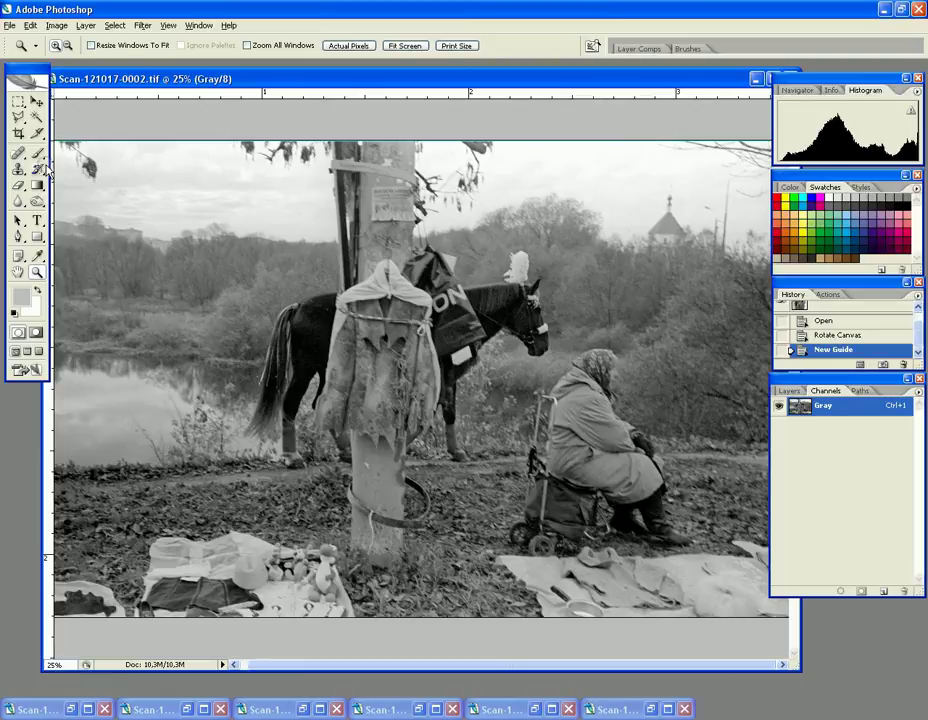
click(55, 24)
mouse_move(80, 60)
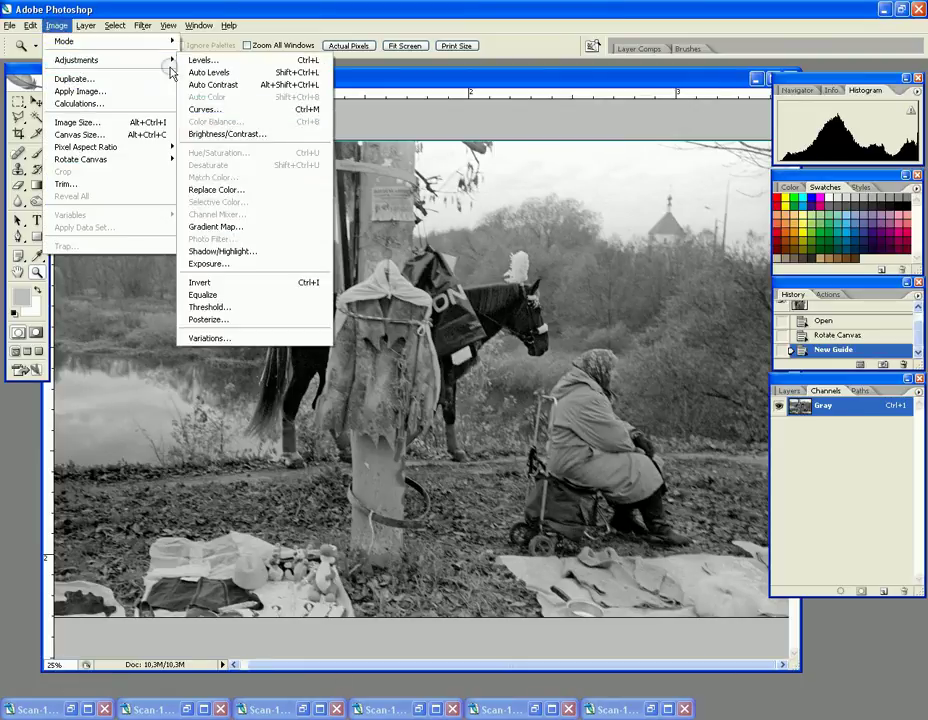
click(222, 137)
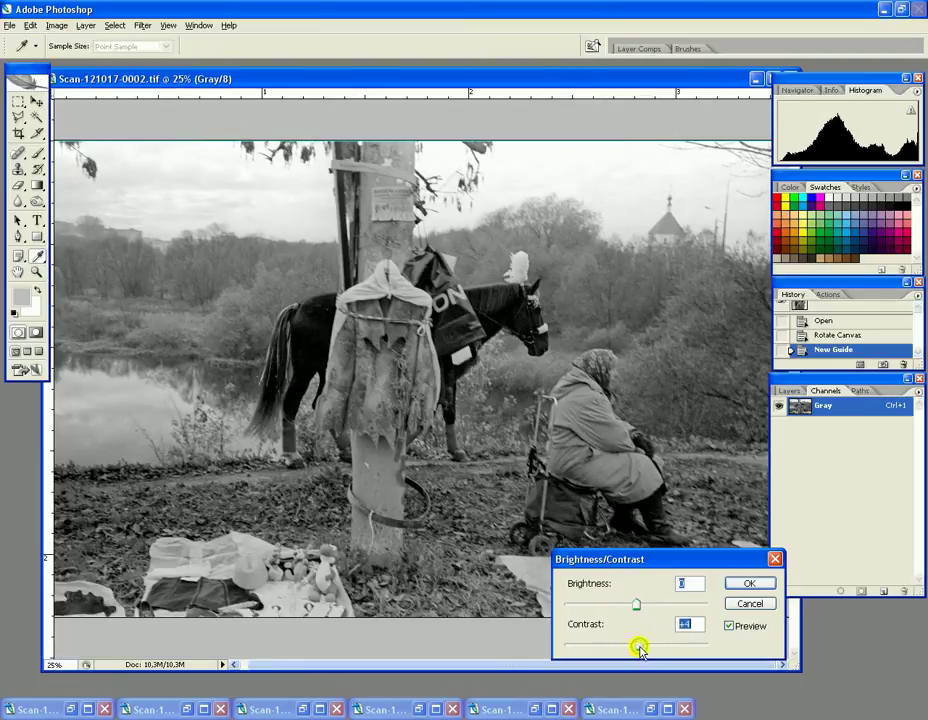
drag(639, 648, 646, 646)
click(749, 584)
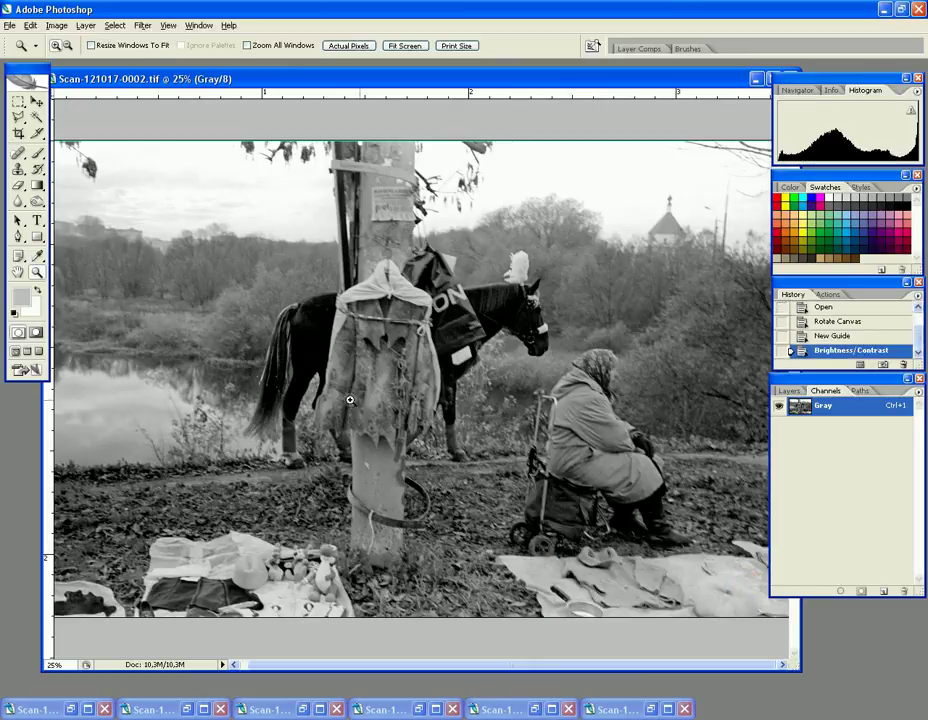
alt+click(174, 286)
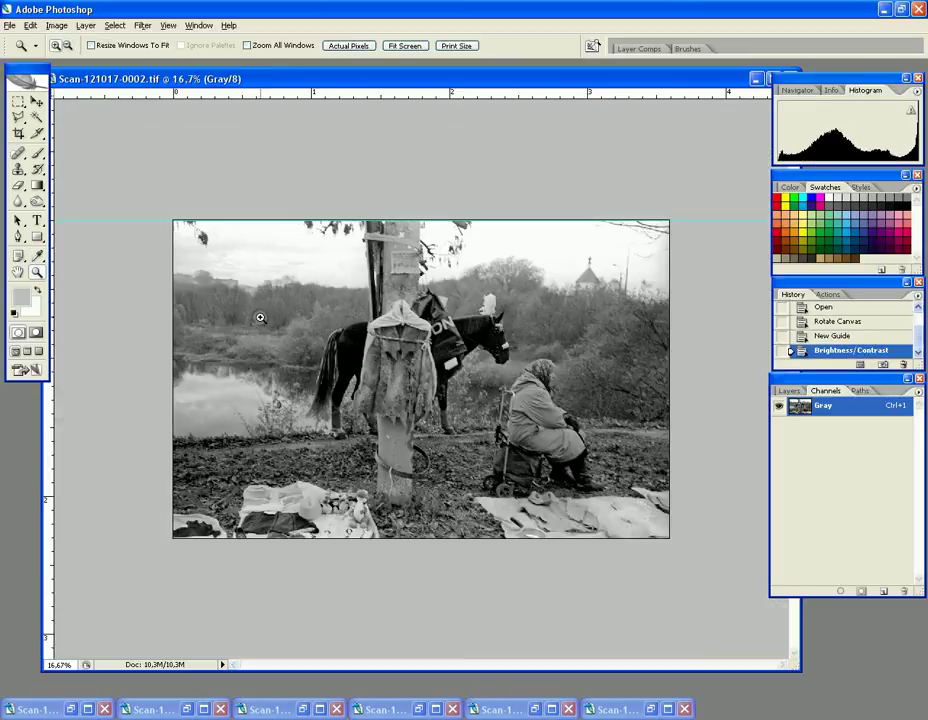
click(277, 329)
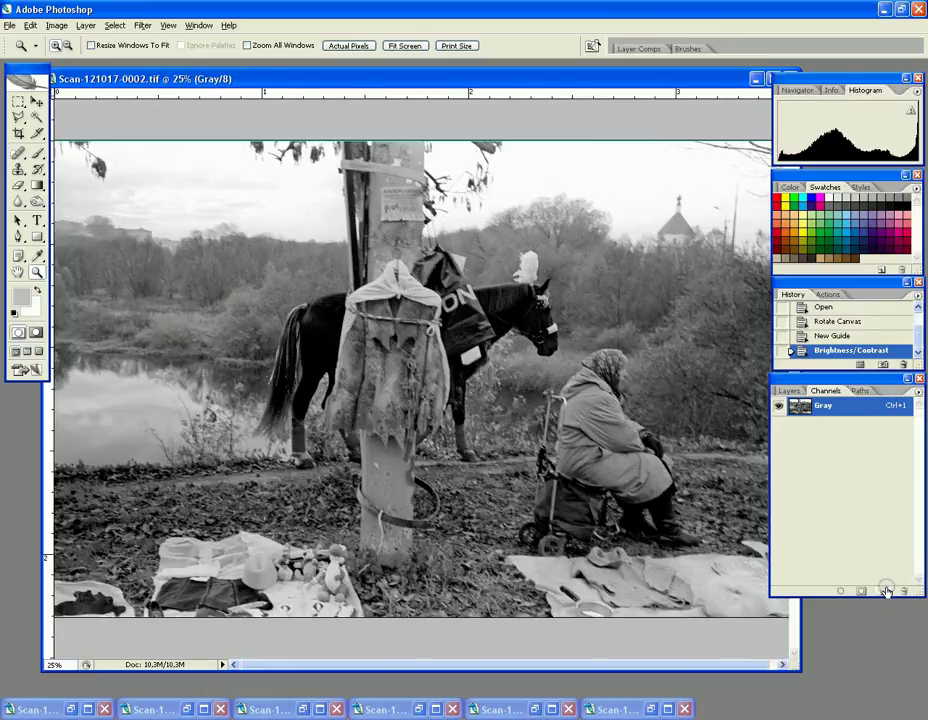
Try a contrast of +48 on the whole photo with Brightness/Contrast and cancel the adjustment.
click(56, 25)
click(220, 128)
drag(638, 648, 673, 652)
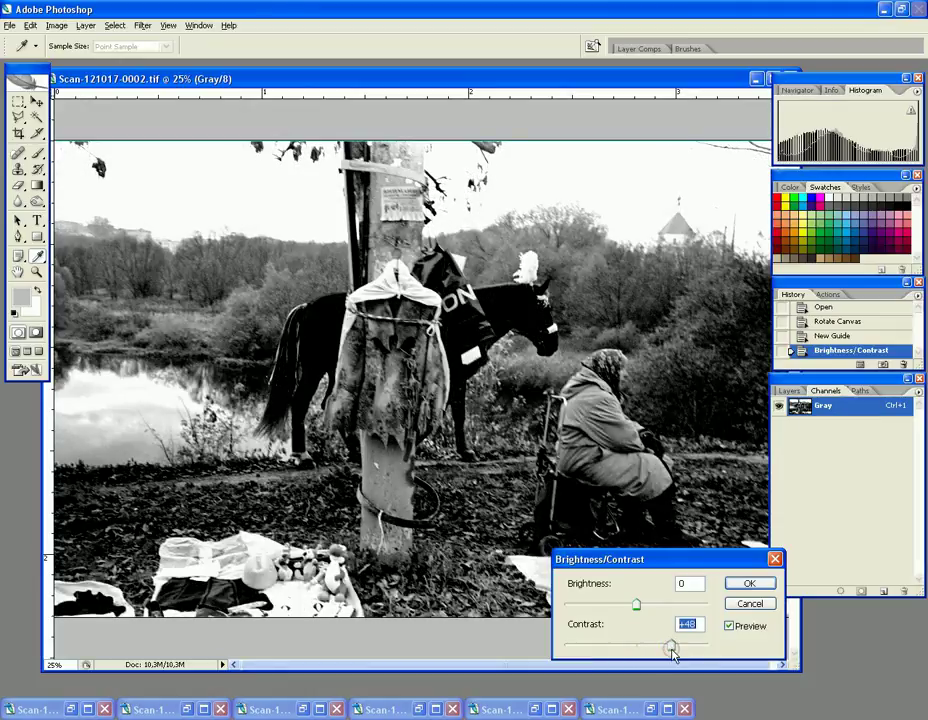
click(750, 604)
key(z)
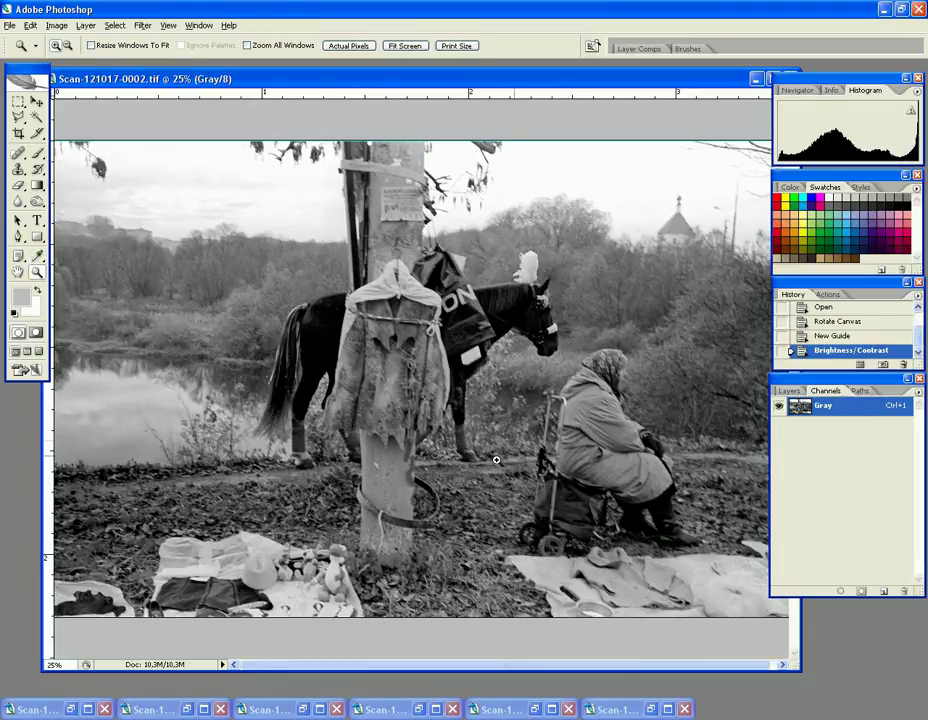
Apply Brightness/Contrast to the whole horse photo with a contrast of +10.
click(56, 25)
mouse_move(110, 60)
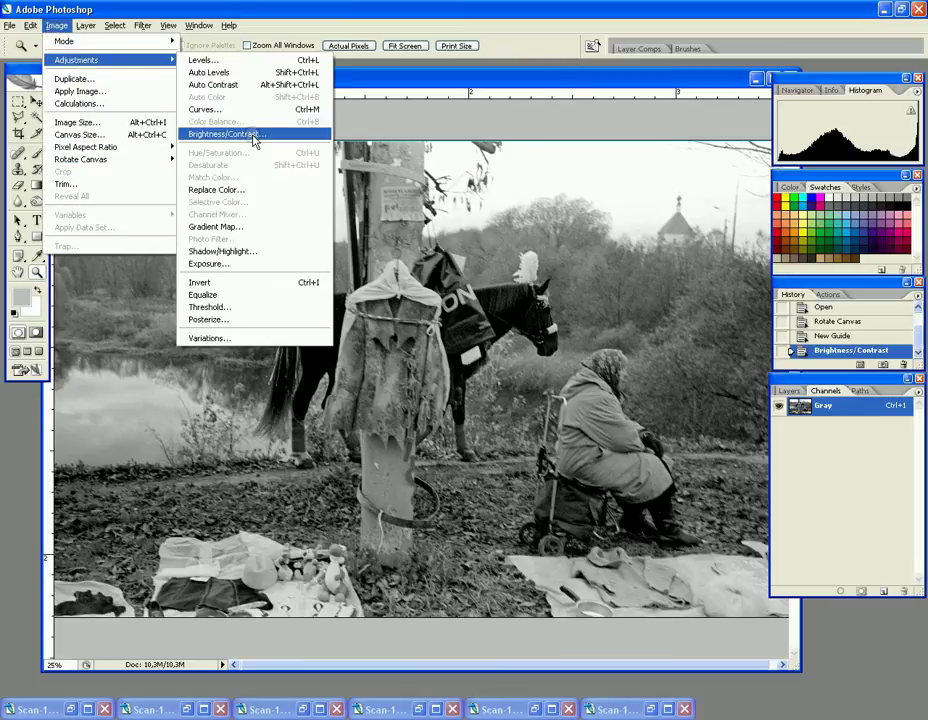
click(254, 134)
drag(638, 648, 643, 648)
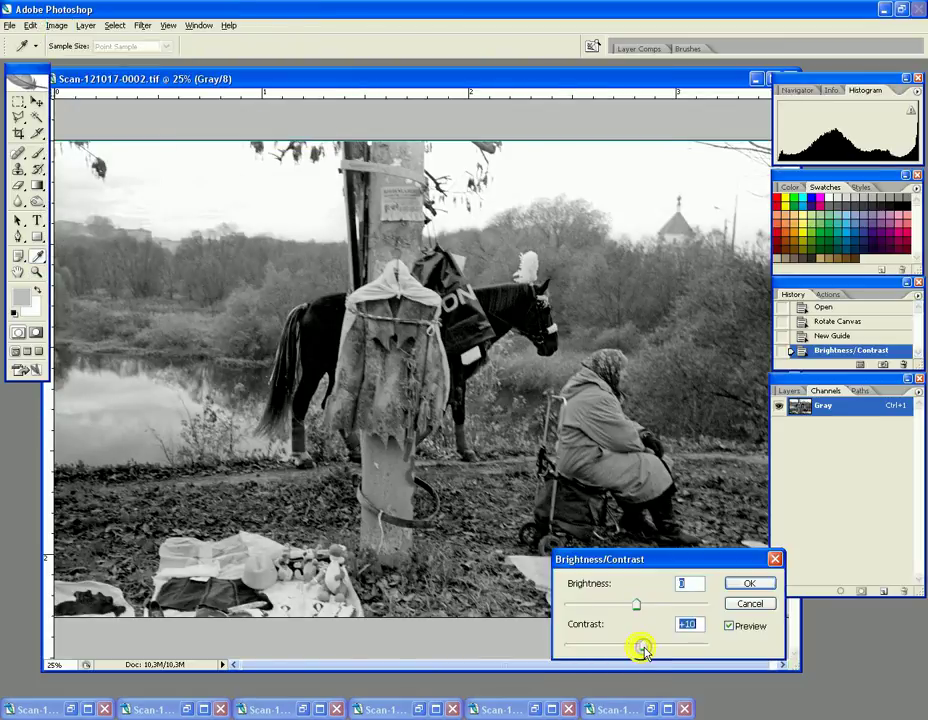
click(747, 585)
Compare the photo before and after the contrast adjustments, and revert it to the New Guide history state.
click(833, 321)
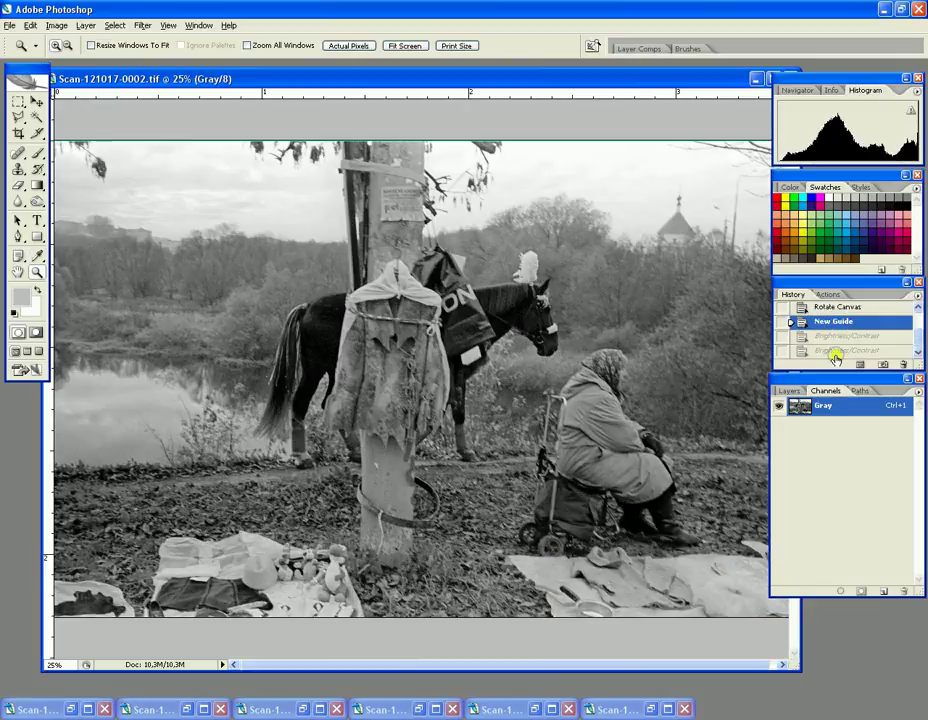
click(845, 350)
click(830, 320)
click(836, 352)
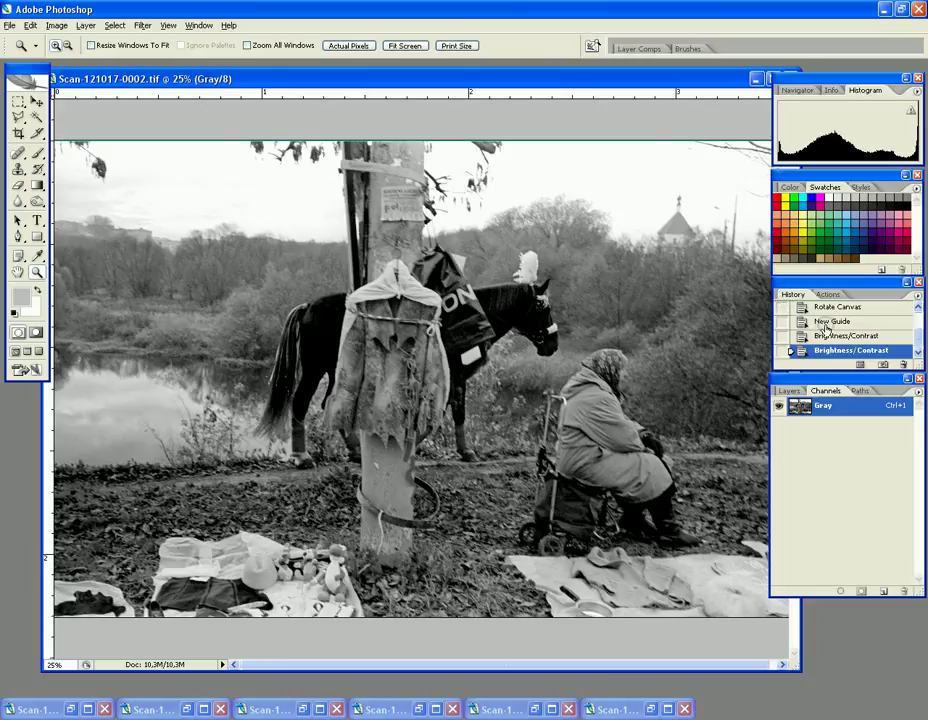
click(828, 322)
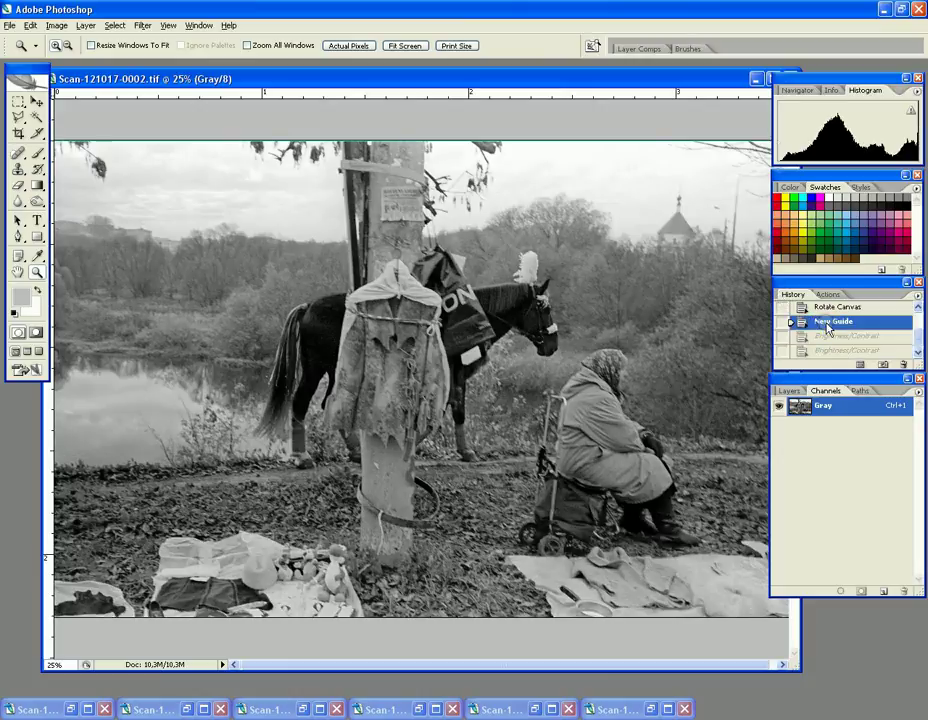
Add a blank alpha channel and show the Gray channel together with it.
click(882, 592)
click(778, 408)
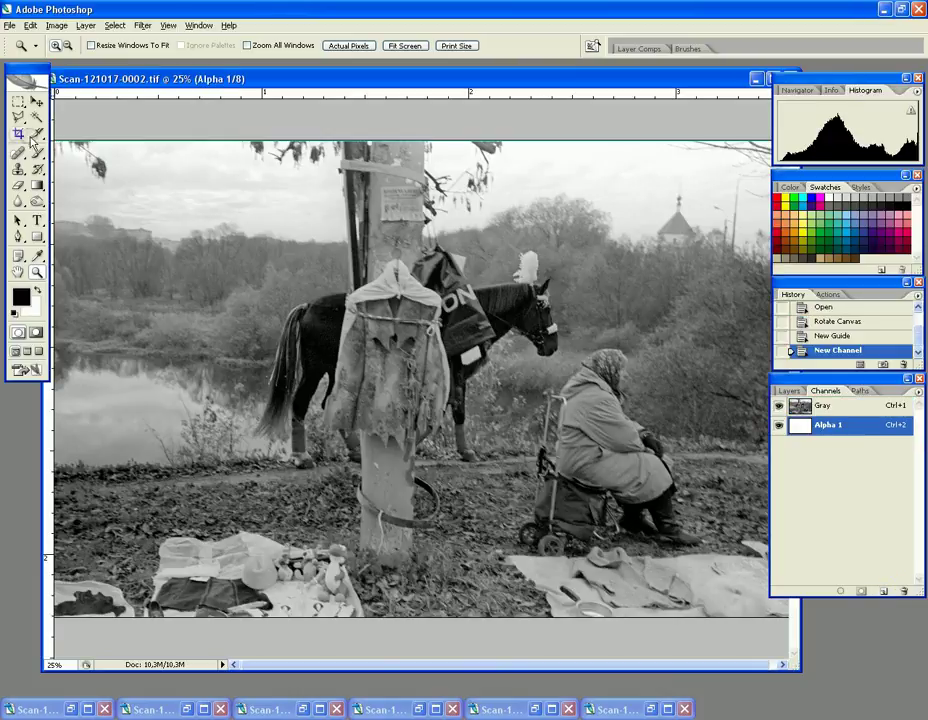
click(35, 118)
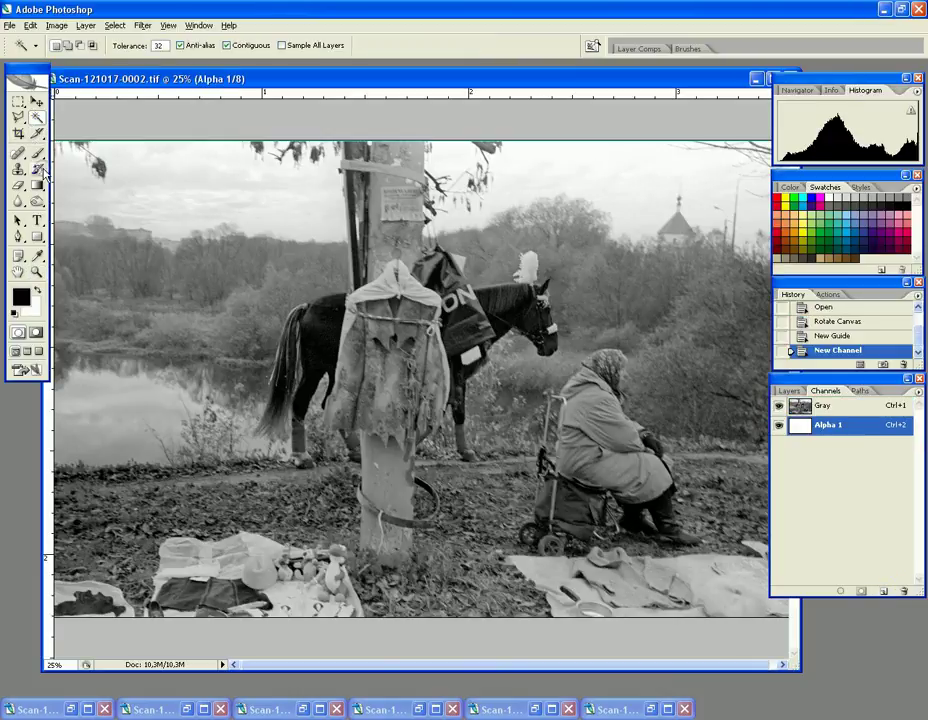
Paint a mask with the soft 300 px brush over the sky, trees and water behind the horse, the post and the seated woman.
click(36, 153)
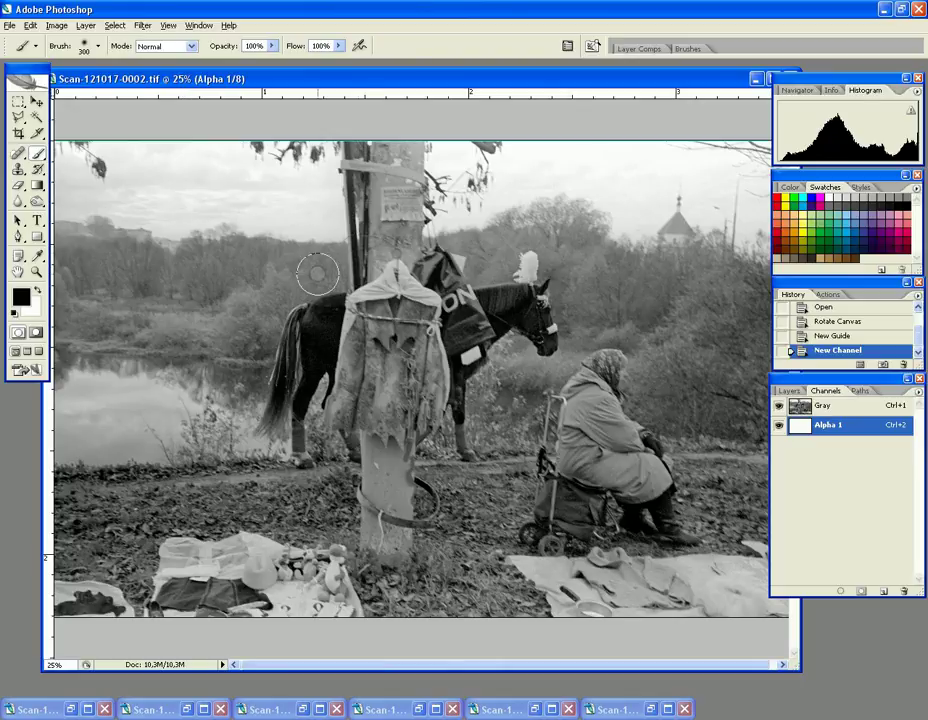
drag(331, 265, 358, 256)
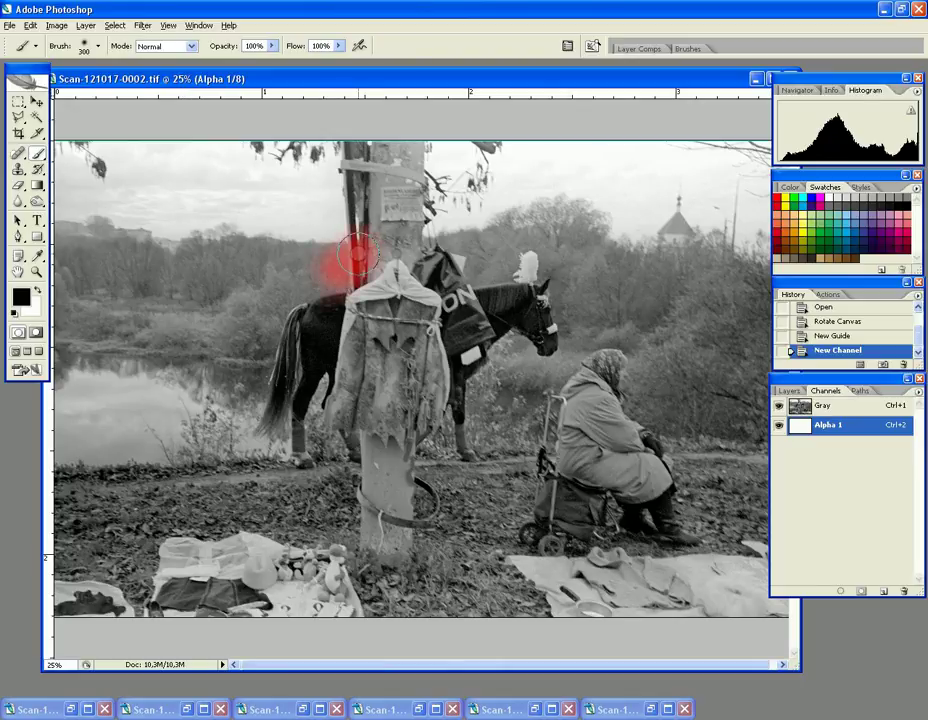
mouse_move(342, 268)
mouse_down()
mouse_move(318, 141)
mouse_move(328, 267)
mouse_move(291, 284)
mouse_move(263, 316)
mouse_move(236, 435)
mouse_move(253, 447)
mouse_move(113, 449)
mouse_move(29, 438)
mouse_move(89, 437)
mouse_move(210, 398)
mouse_move(28, 396)
mouse_move(188, 360)
mouse_move(158, 381)
mouse_move(211, 351)
mouse_move(230, 317)
mouse_move(168, 360)
mouse_move(33, 355)
mouse_move(254, 304)
mouse_move(202, 306)
mouse_move(279, 239)
mouse_move(255, 247)
mouse_move(298, 163)
mouse_move(288, 265)
mouse_move(280, 64)
mouse_move(224, 243)
mouse_move(198, 116)
mouse_move(152, 287)
mouse_move(194, 176)
mouse_move(170, 174)
mouse_move(155, 116)
mouse_move(68, 130)
mouse_move(118, 187)
mouse_move(82, 151)
mouse_move(229, 379)
mouse_move(226, 262)
mouse_up()
mouse_move(445, 144)
mouse_down()
mouse_move(448, 226)
mouse_move(464, 222)
mouse_move(480, 263)
mouse_move(497, 262)
mouse_move(489, 244)
mouse_move(497, 232)
mouse_move(542, 225)
mouse_move(562, 240)
mouse_move(578, 301)
mouse_move(569, 265)
mouse_move(559, 257)
mouse_move(556, 267)
mouse_move(566, 247)
mouse_move(526, 228)
mouse_move(489, 249)
mouse_move(628, 182)
mouse_move(514, 180)
mouse_move(557, 204)
mouse_move(666, 161)
mouse_move(680, 215)
mouse_move(617, 231)
mouse_move(672, 224)
mouse_move(602, 259)
mouse_move(608, 271)
mouse_move(591, 337)
mouse_move(599, 284)
mouse_move(659, 270)
mouse_move(661, 244)
mouse_move(687, 232)
mouse_move(757, 236)
mouse_move(760, 428)
mouse_move(694, 426)
mouse_move(648, 395)
mouse_move(649, 347)
mouse_move(625, 313)
mouse_move(676, 323)
mouse_move(697, 279)
mouse_move(688, 409)
mouse_move(710, 313)
mouse_move(728, 334)
mouse_move(724, 369)
mouse_move(726, 334)
mouse_move(615, 324)
mouse_move(516, 354)
mouse_move(493, 390)
mouse_move(530, 445)
mouse_move(530, 385)
mouse_move(548, 355)
mouse_up()
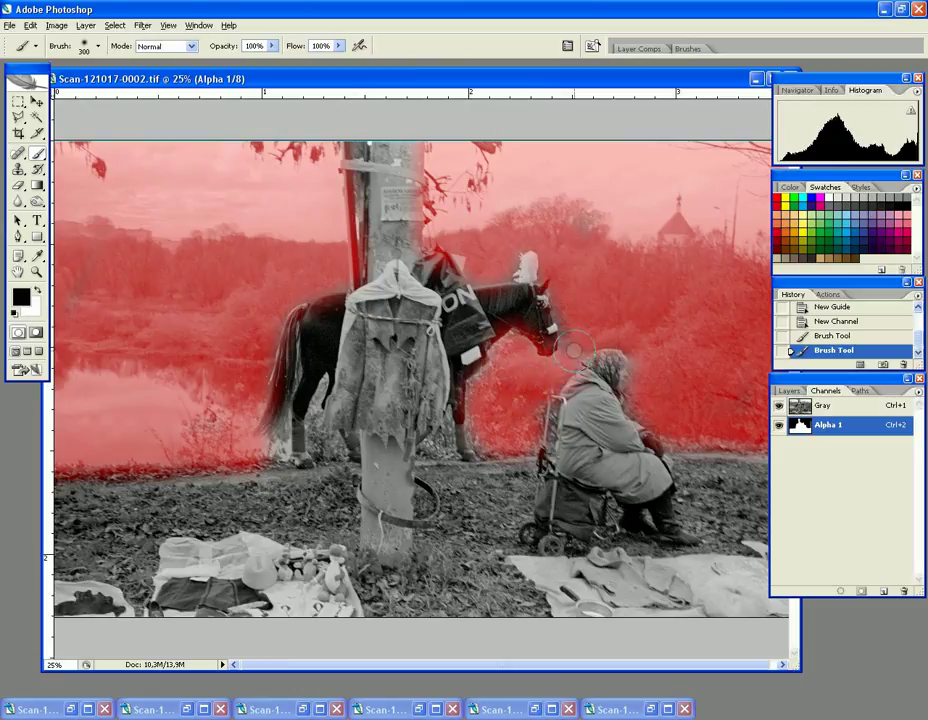
drag(323, 443, 340, 415)
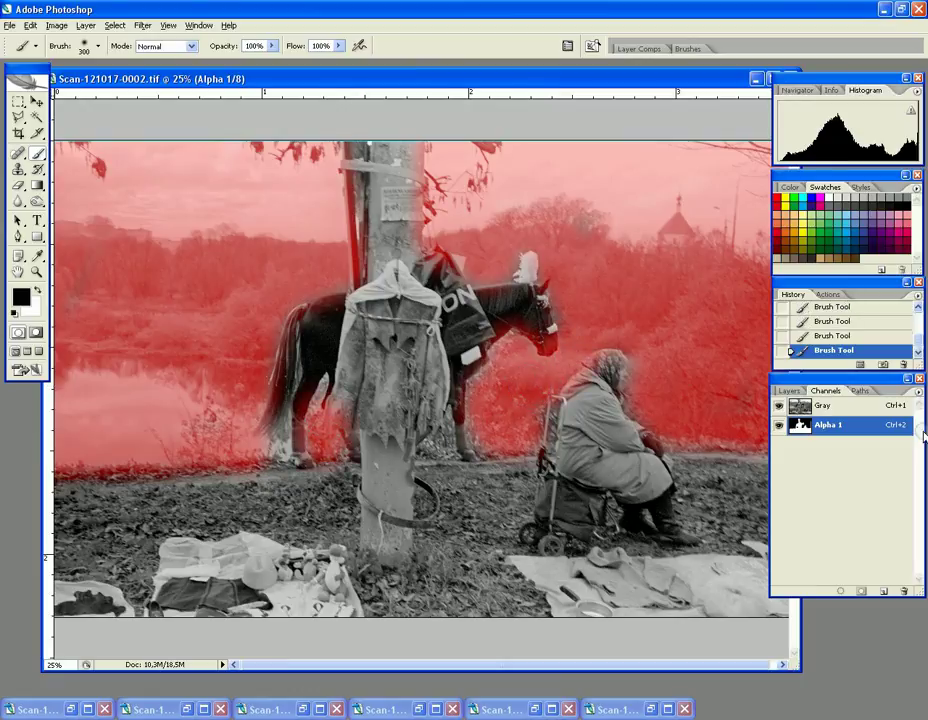
Load the mask as a selection, darken the Gray channel's background by raising the black input level in Levels, and clear the selection.
click(838, 592)
click(845, 405)
click(57, 25)
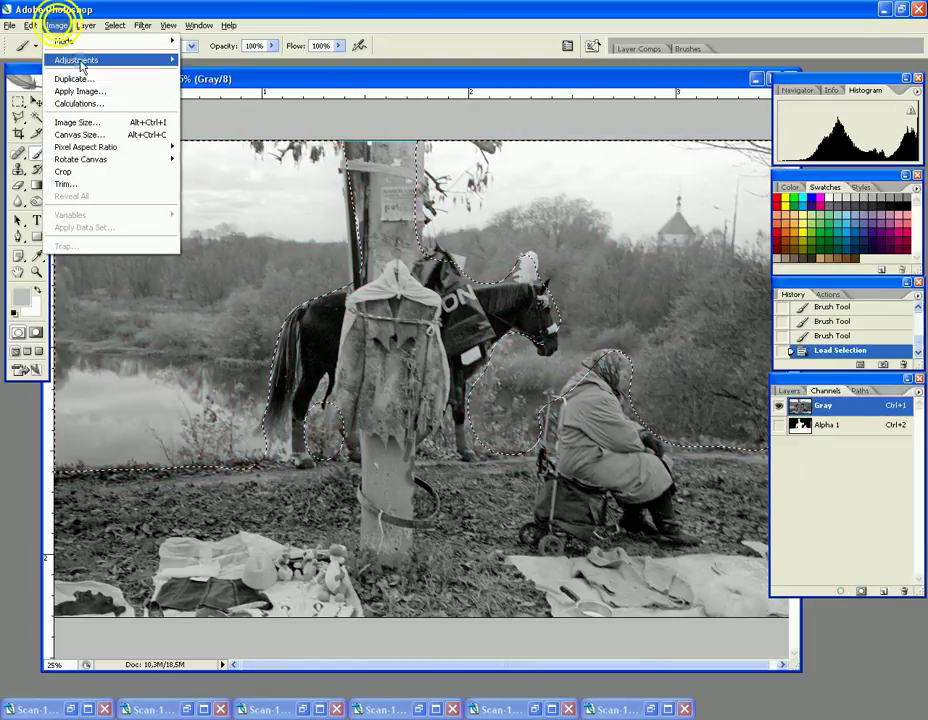
click(215, 62)
drag(541, 568, 576, 564)
click(762, 458)
click(85, 25)
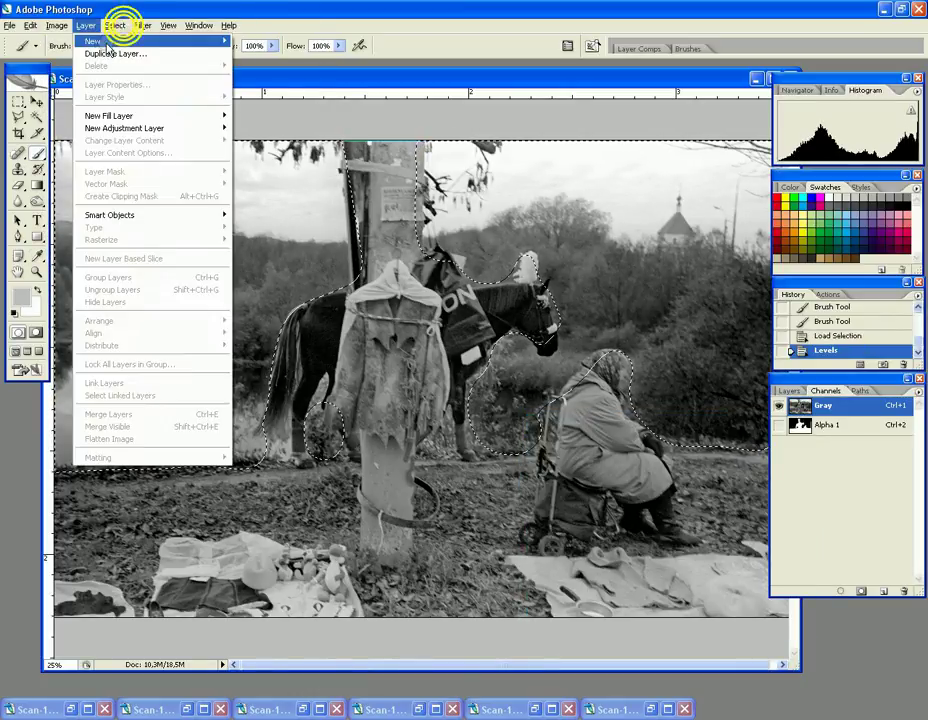
click(118, 25)
click(124, 47)
Check the darkened background and raise the whole photo's contrast to +8 with Brightness/Contrast.
click(37, 271)
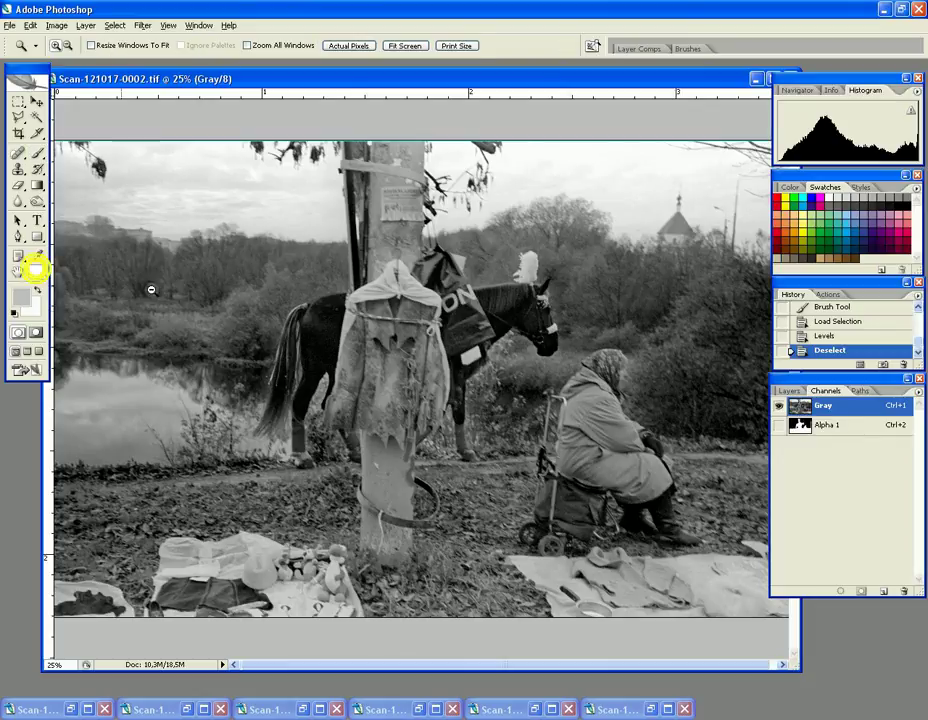
alt+click(410, 321)
click(429, 365)
alt+click(425, 372)
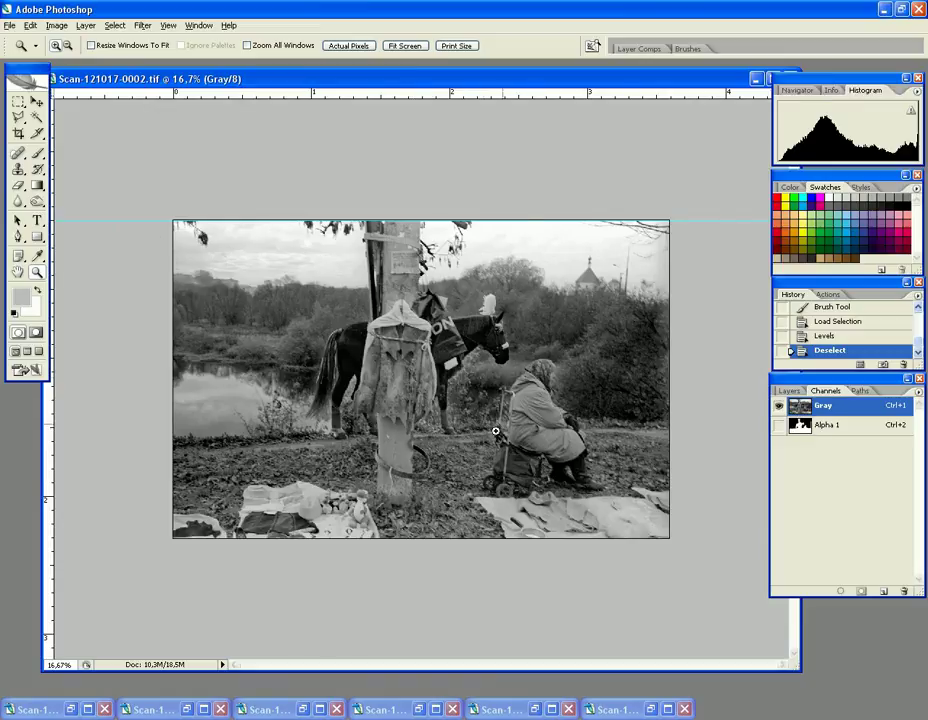
click(423, 423)
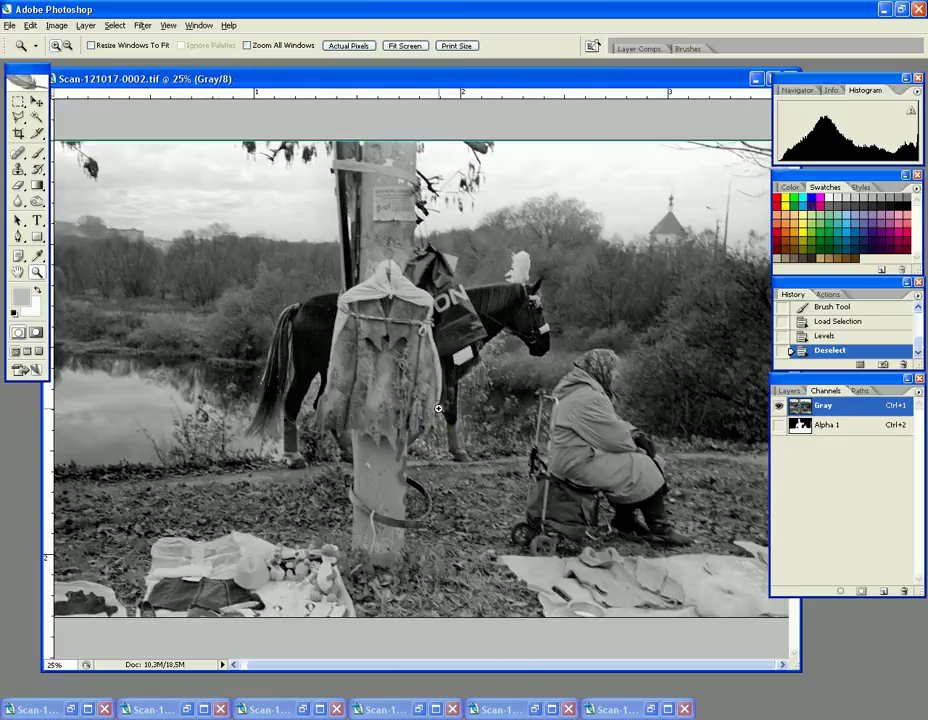
click(56, 25)
mouse_move(67, 62)
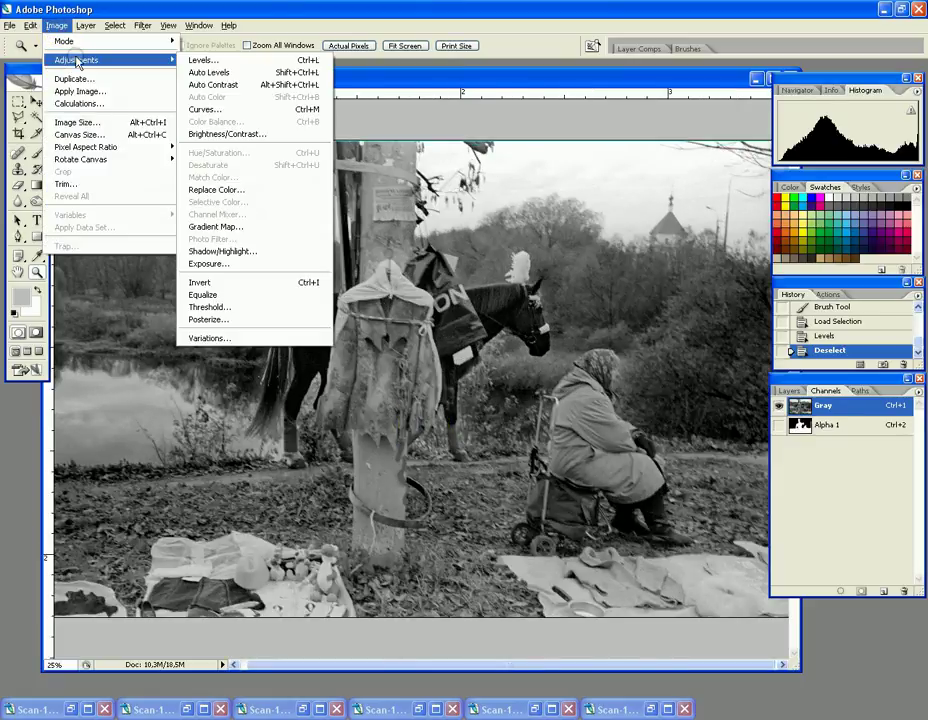
click(292, 133)
drag(637, 648, 651, 650)
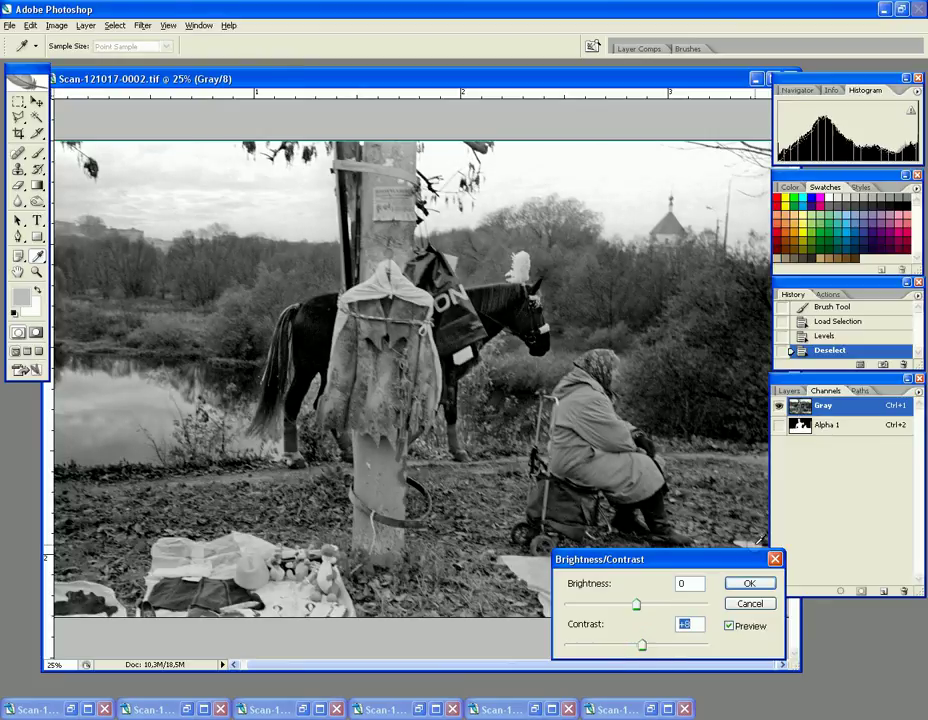
click(749, 583)
Delete the used Alpha 1 channel and add a blank alpha channel with the Gray channel visible.
click(36, 272)
alt+click(383, 356)
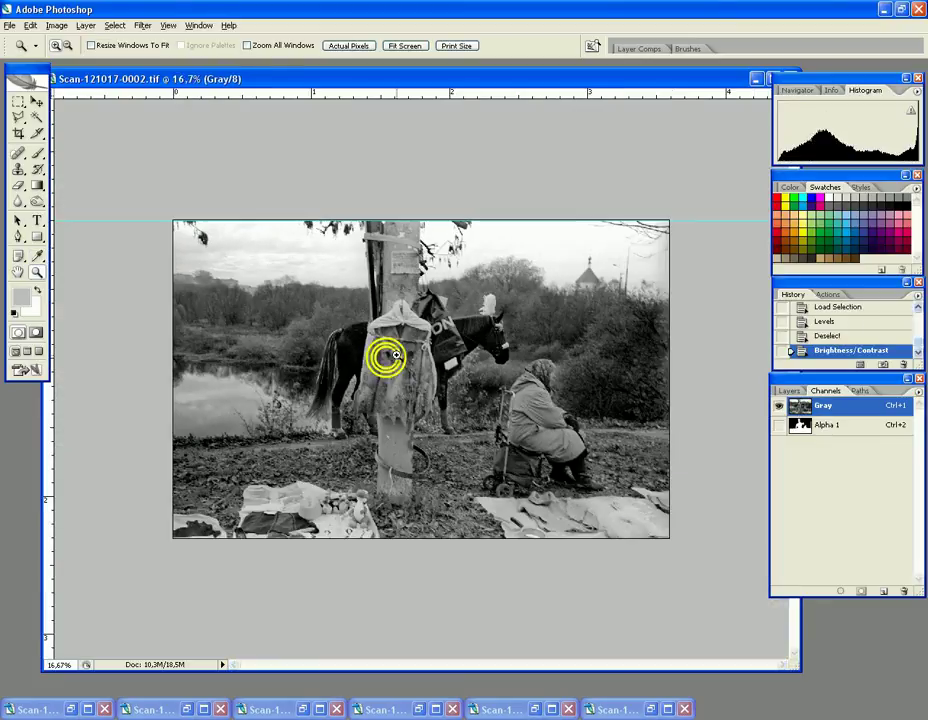
click(400, 388)
alt+click(444, 389)
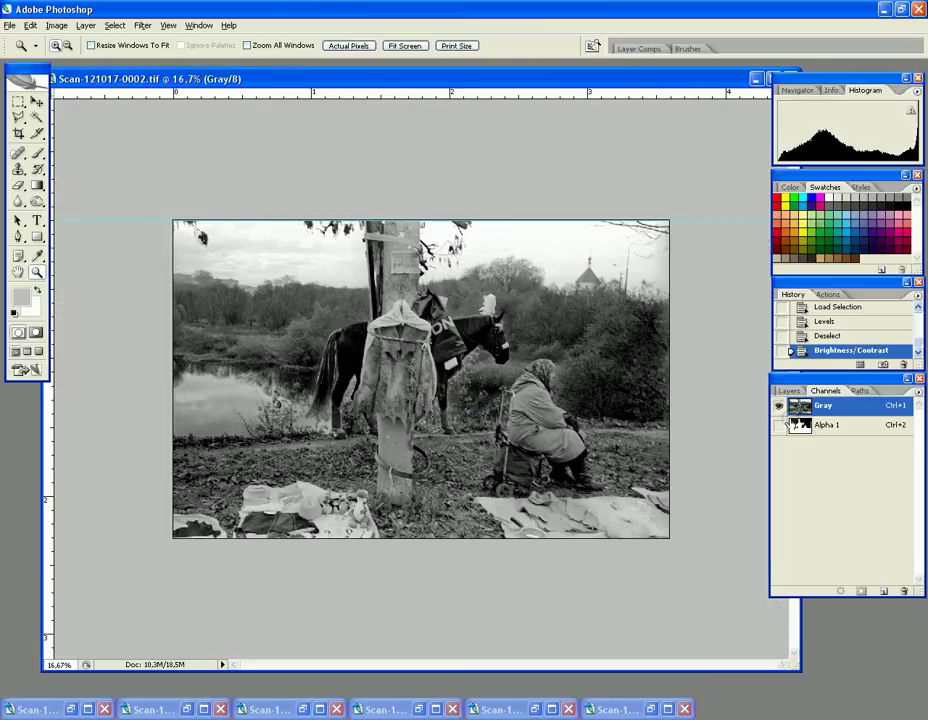
drag(846, 425, 903, 591)
click(884, 588)
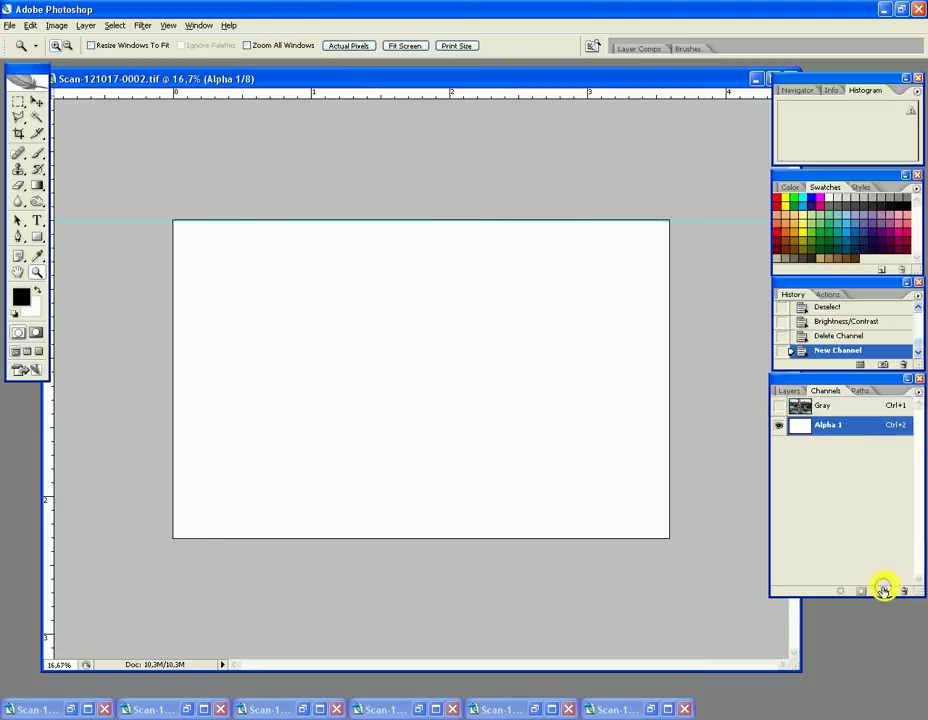
click(777, 410)
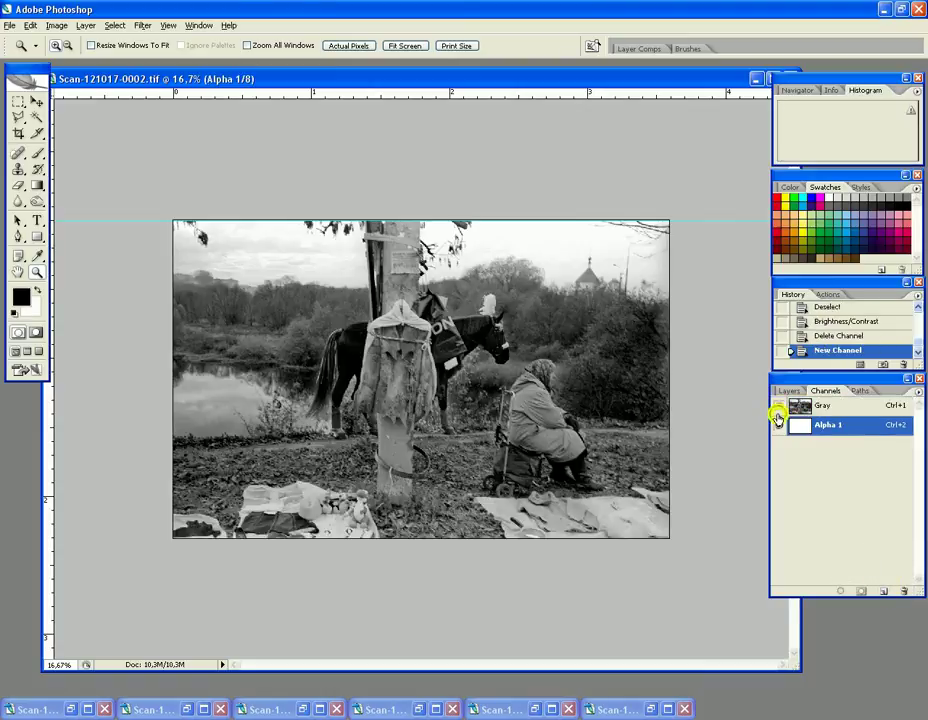
Paint a mask with the soft 300 px brush over the sky on both sides of the post.
click(38, 154)
mouse_move(172, 261)
mouse_down()
mouse_move(348, 265)
mouse_move(347, 224)
mouse_move(257, 240)
mouse_move(313, 242)
mouse_move(155, 226)
mouse_move(205, 233)
mouse_move(255, 209)
mouse_move(348, 207)
mouse_up()
mouse_move(439, 218)
mouse_down()
mouse_move(440, 249)
mouse_move(512, 224)
mouse_move(487, 244)
mouse_move(545, 244)
mouse_move(553, 264)
mouse_move(576, 253)
mouse_move(565, 253)
mouse_move(568, 269)
mouse_move(644, 279)
mouse_move(549, 234)
mouse_move(597, 222)
mouse_move(677, 240)
mouse_move(567, 232)
mouse_move(555, 271)
mouse_move(520, 255)
mouse_move(612, 267)
mouse_up()
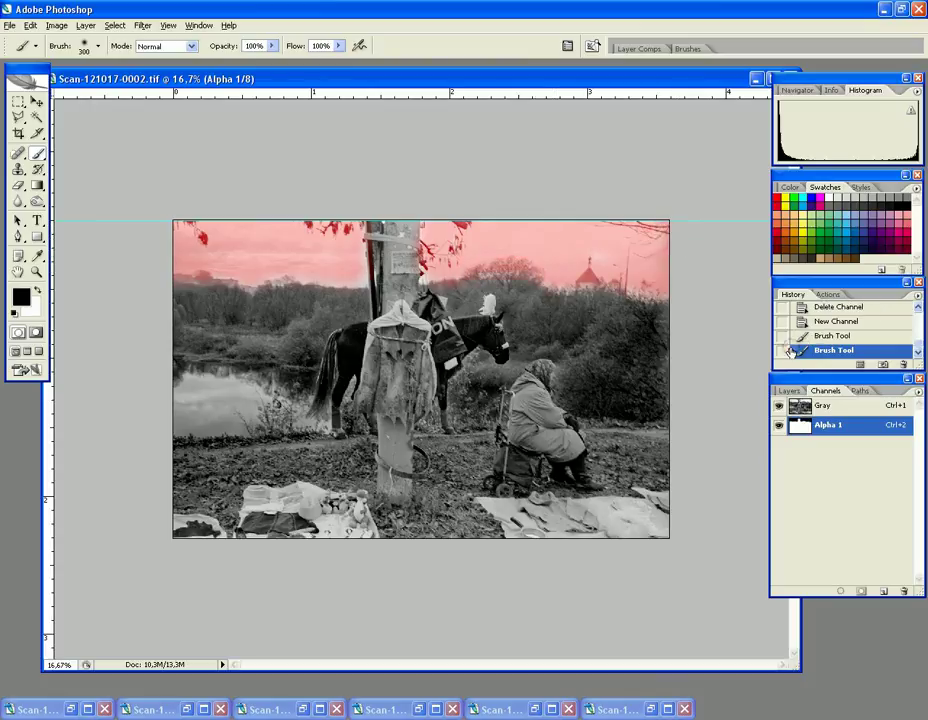
Load the painted Alpha 1 sky mask as a selection, hide the mask, and make the Gray channel active.
click(838, 594)
click(779, 425)
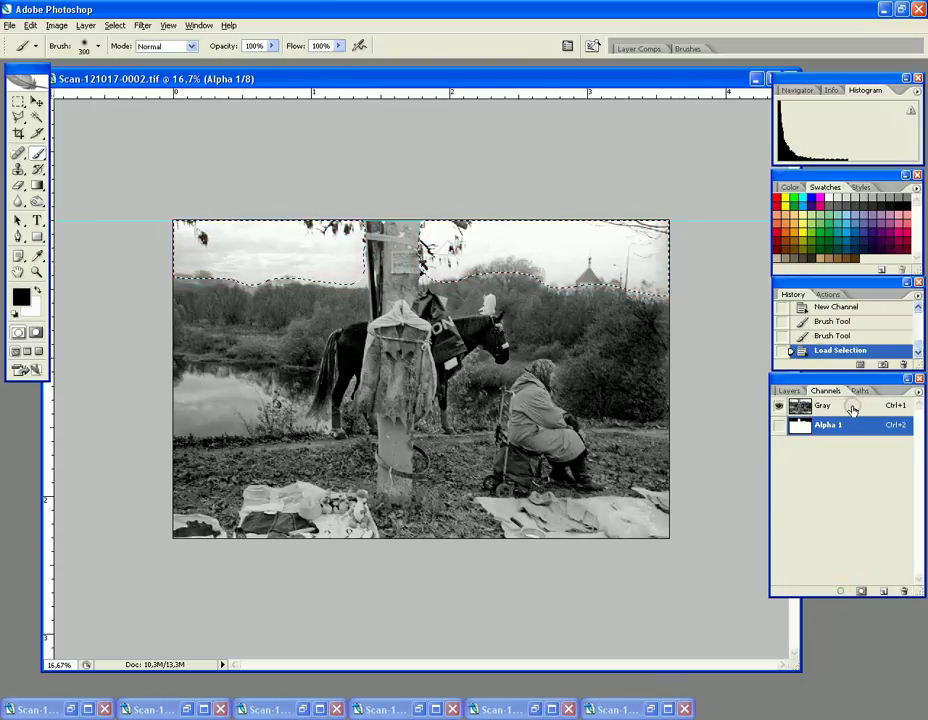
click(815, 406)
Darken the selected sky by setting the black input level to 75 in Levels, clear the selection, and check the sky up close.
click(56, 25)
mouse_move(80, 60)
click(200, 62)
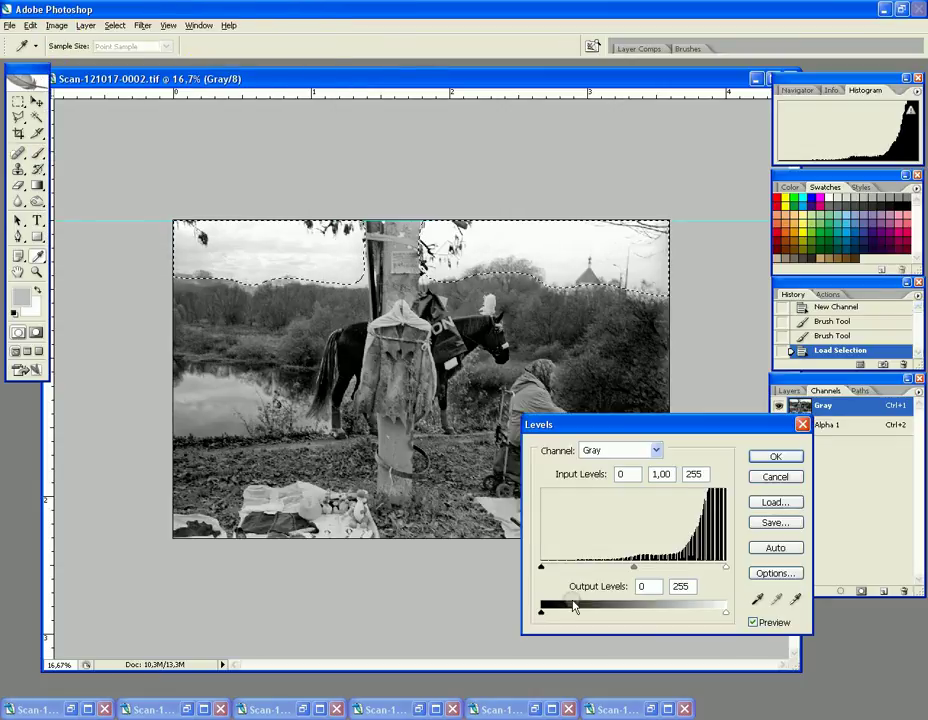
drag(543, 566, 597, 571)
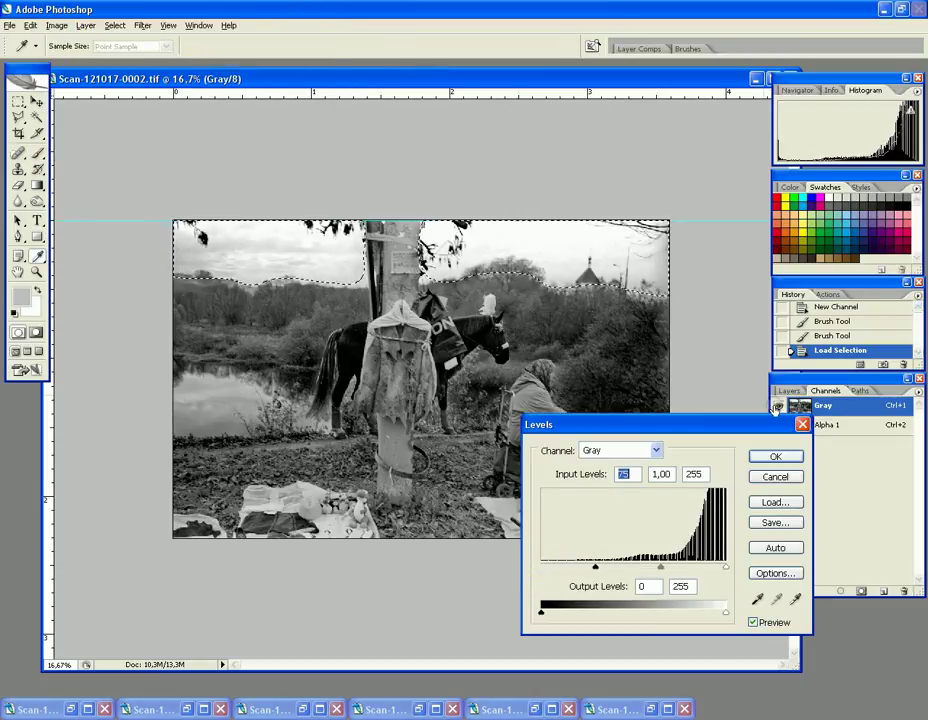
click(756, 456)
click(115, 25)
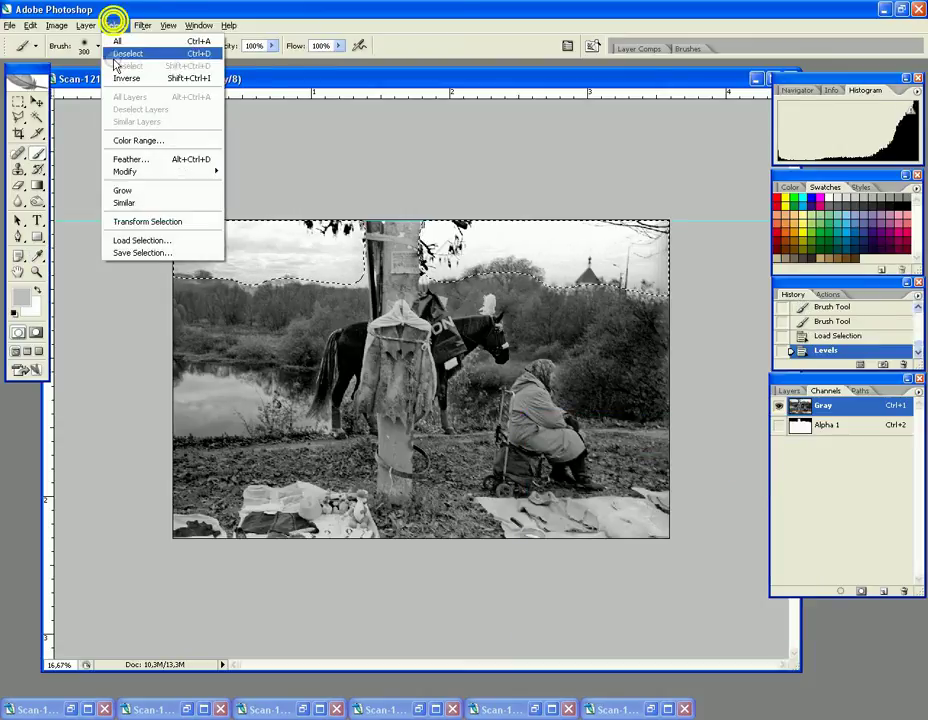
click(113, 56)
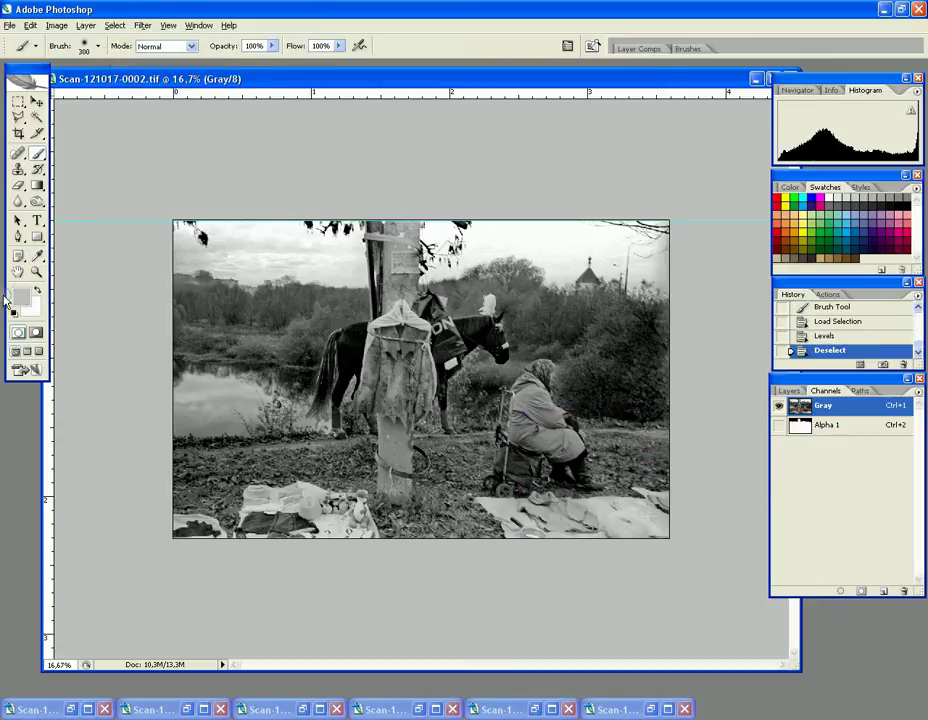
click(36, 270)
click(379, 302)
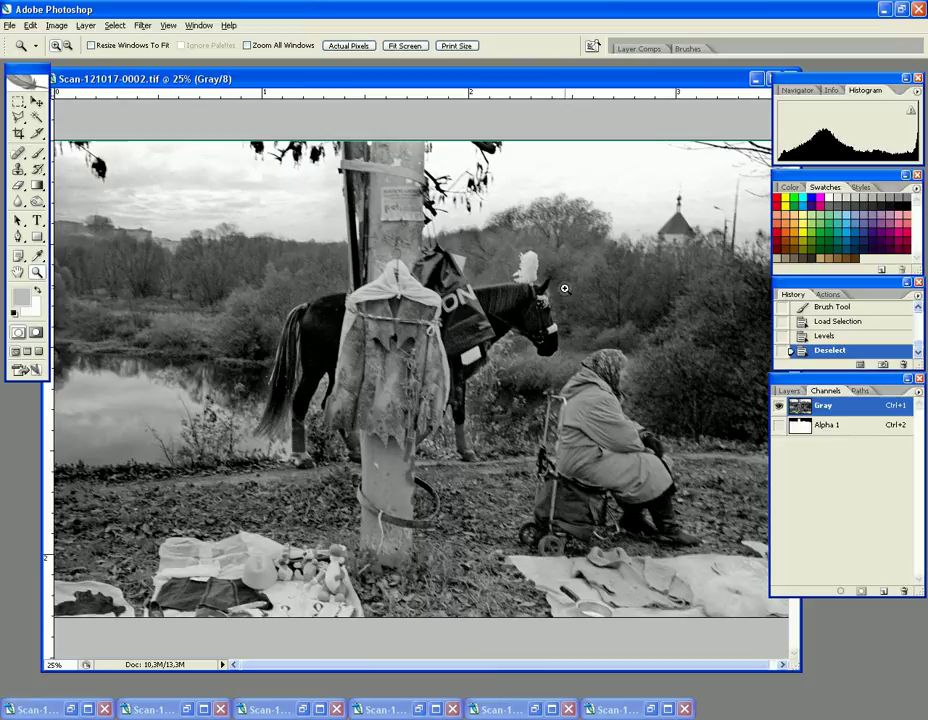
click(592, 261)
alt+click(499, 306)
alt+click(499, 306)
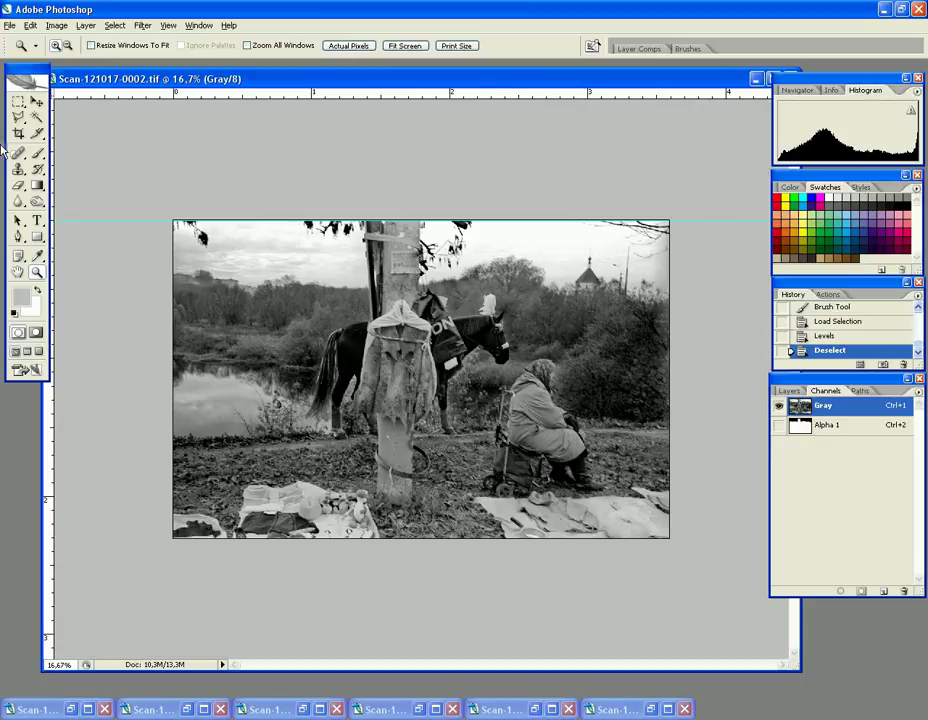
Try cropping the photo to a rectangular selection that trims a narrow strip from all four sides.
click(18, 101)
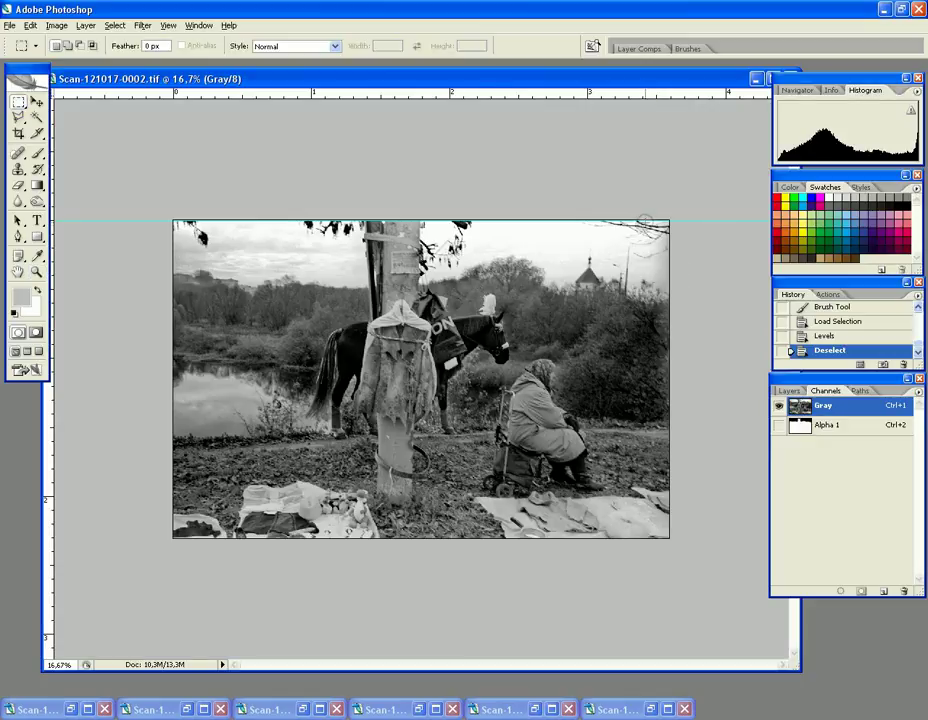
drag(638, 232, 327, 383)
click(253, 499)
drag(190, 230, 650, 532)
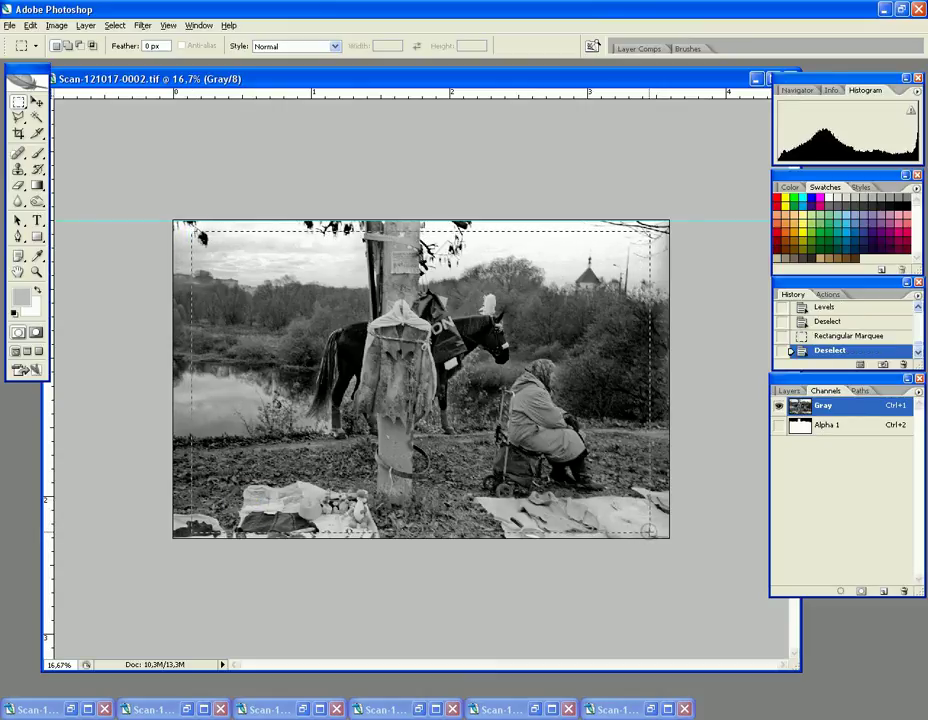
click(55, 25)
click(68, 172)
click(59, 287)
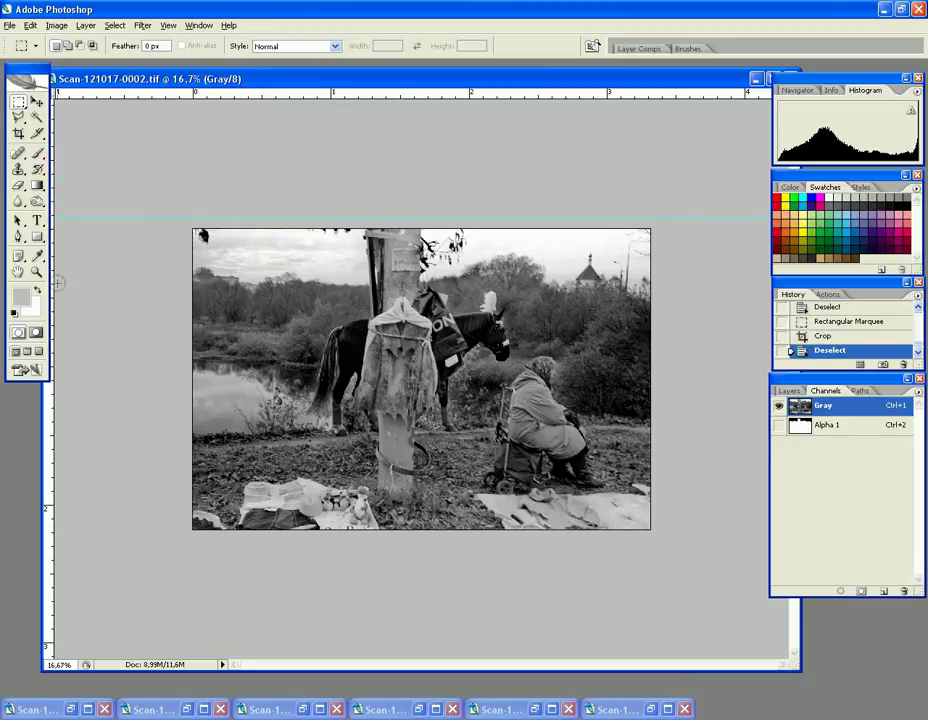
Check the cropped composition and revert the image to the state before the crop.
click(36, 271)
click(399, 356)
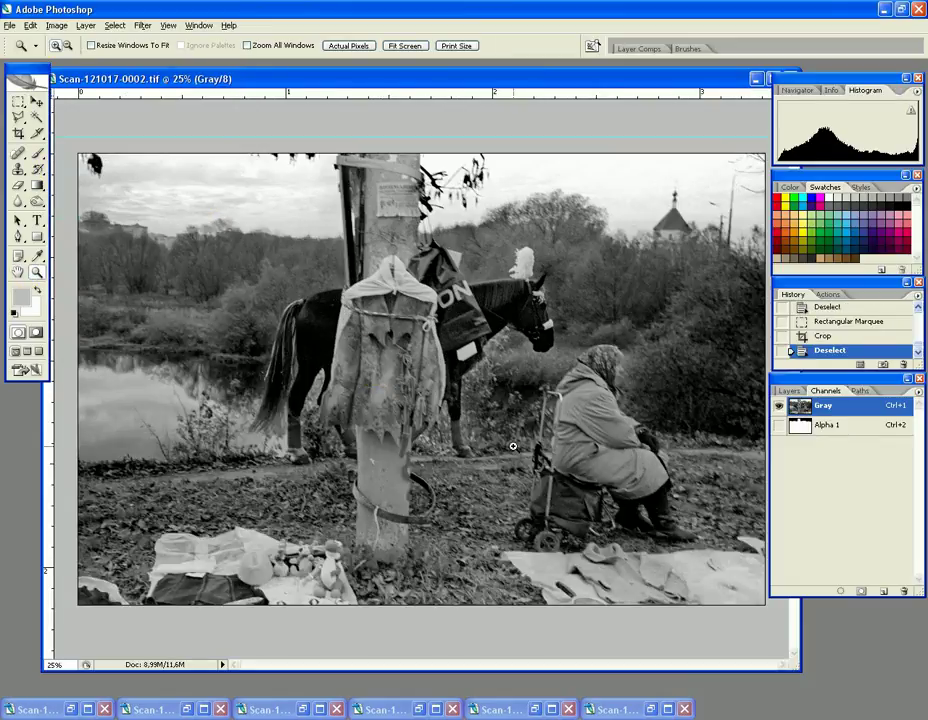
click(851, 336)
click(850, 321)
alt+click(431, 304)
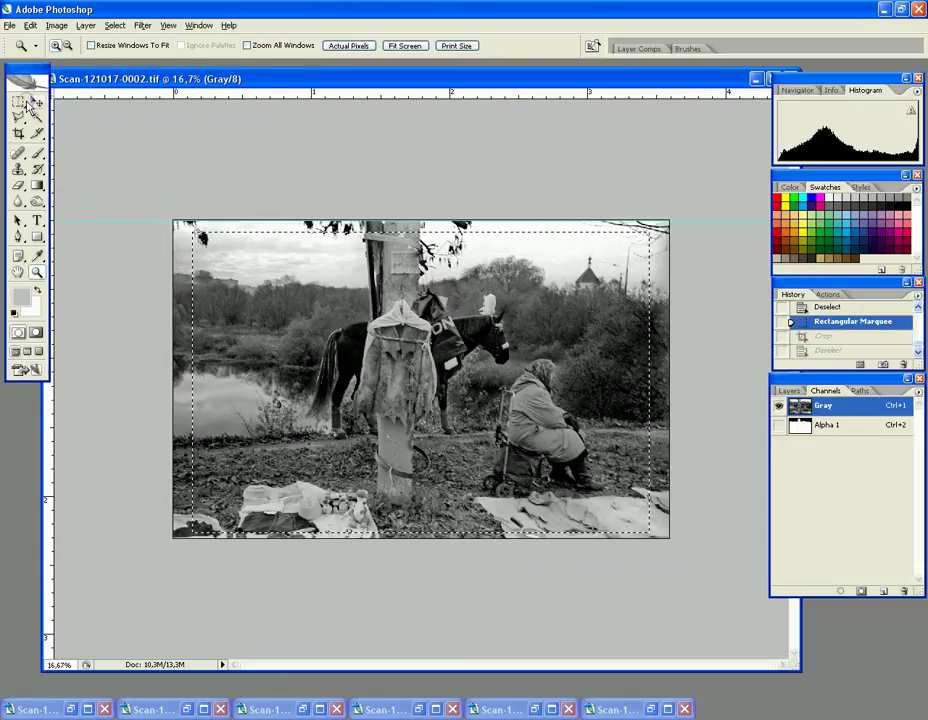
Crop the photo to a full-height rectangular selection, nudged slightly right, that trims only its left and right edges.
click(18, 101)
click(203, 213)
drag(186, 214, 642, 693)
key(shift+Right)
key(shift+Right)
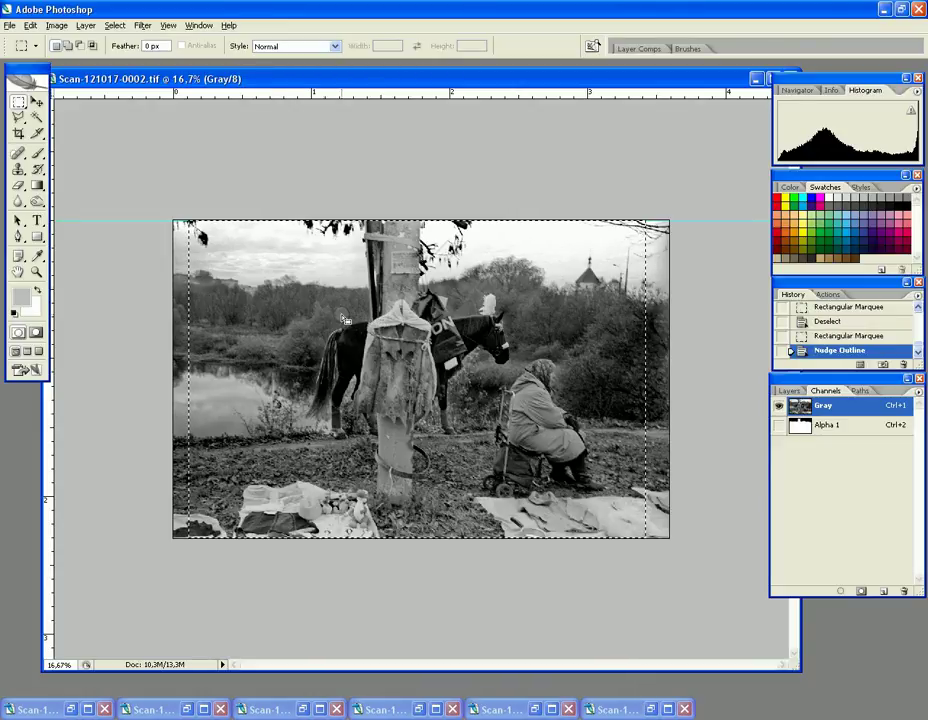
click(57, 25)
click(83, 174)
click(385, 362)
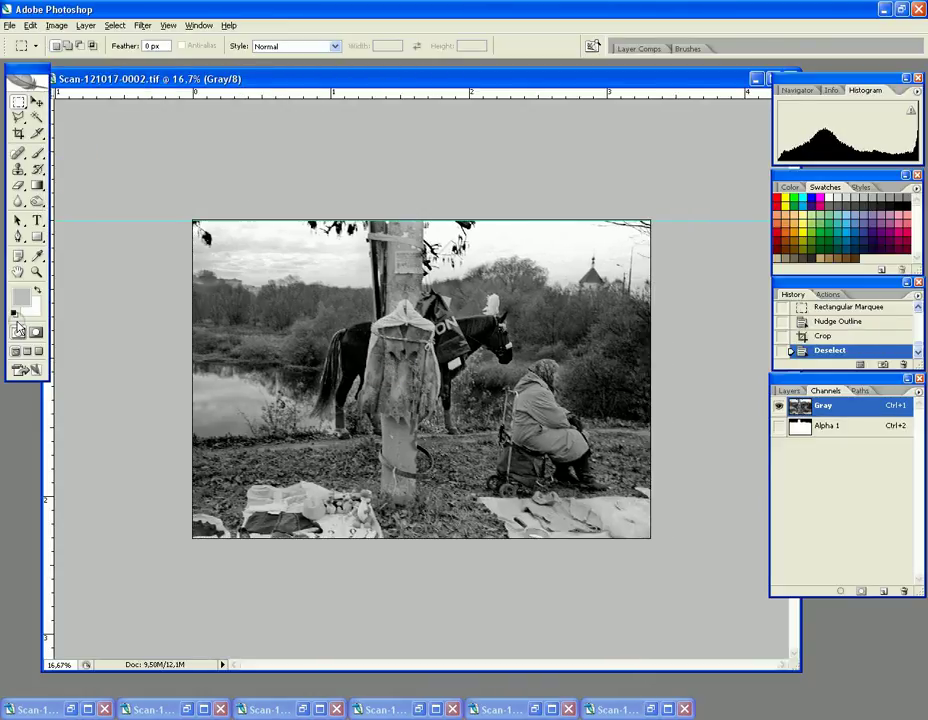
Check the new framing, delete the used Alpha 1 channel, and inspect the photo's detail around the horse and water.
key(z)
click(391, 418)
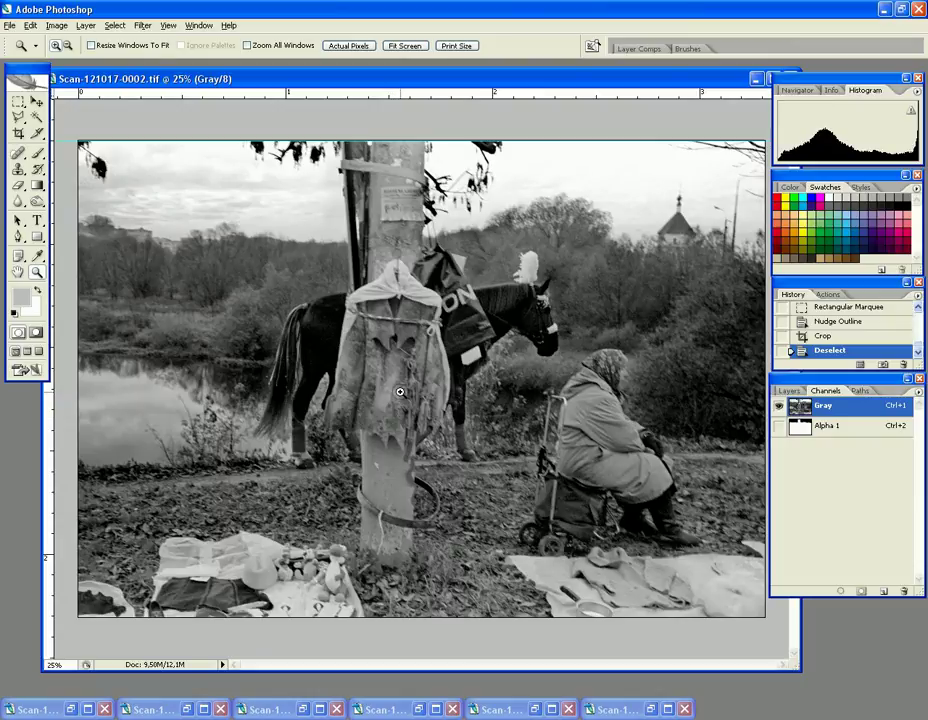
alt+click(420, 369)
click(406, 375)
click(833, 432)
drag(833, 432, 904, 591)
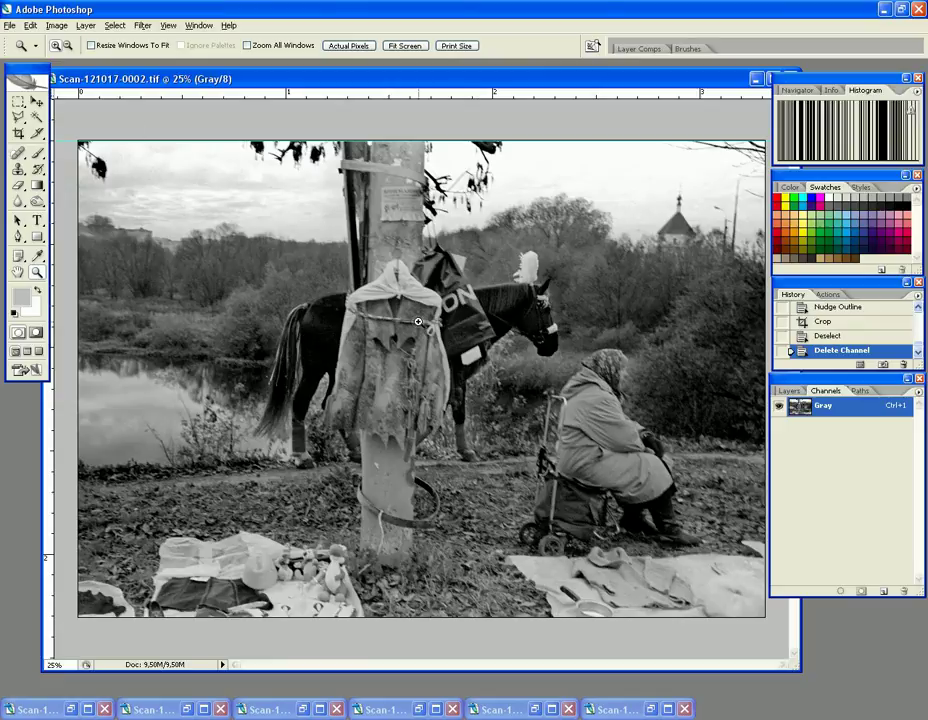
click(278, 381)
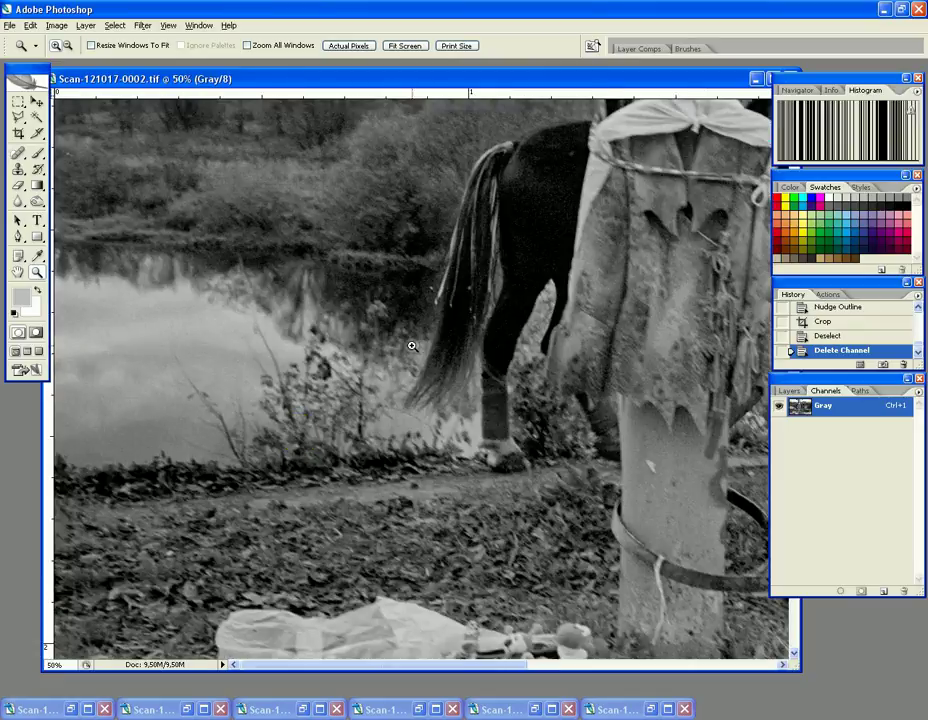
alt+click(465, 363)
click(362, 321)
alt+click(348, 336)
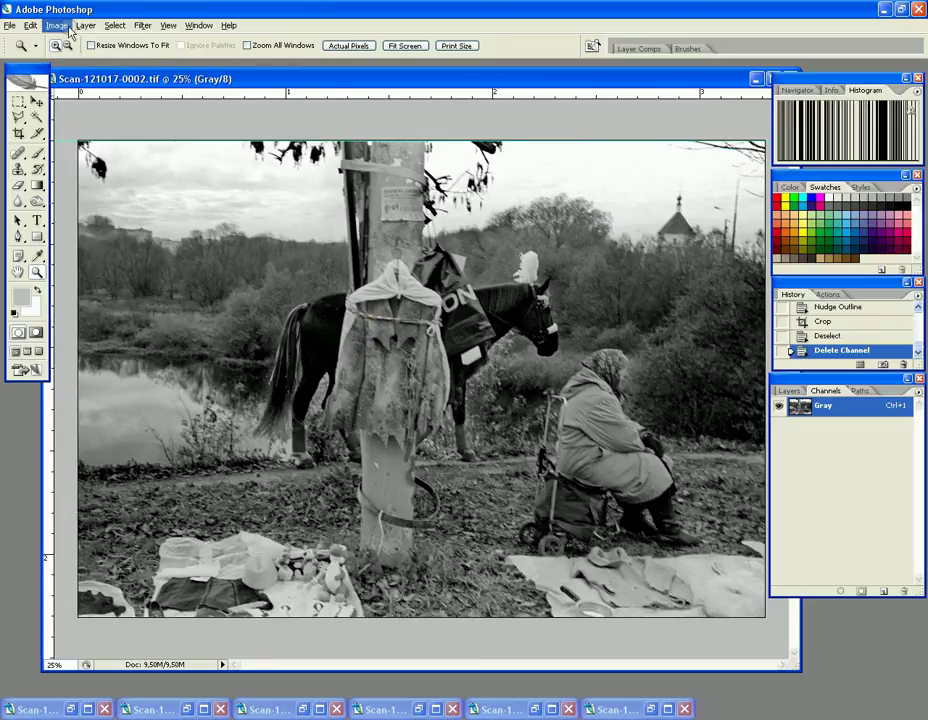
Resize the image proportionally to a width of 800 pixels and view it at 100%.
click(68, 29)
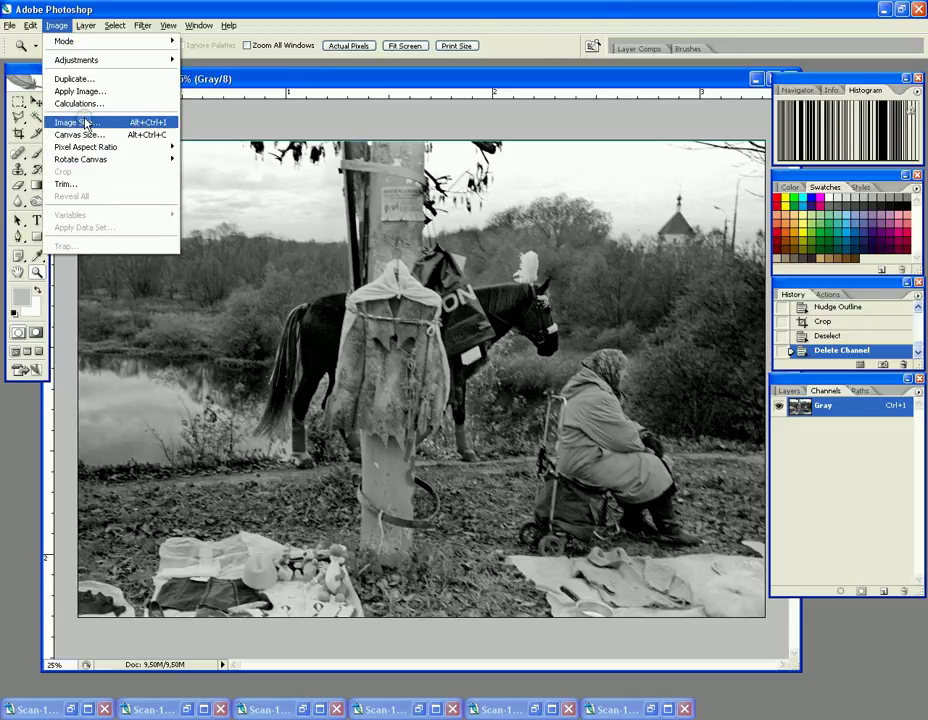
click(82, 120)
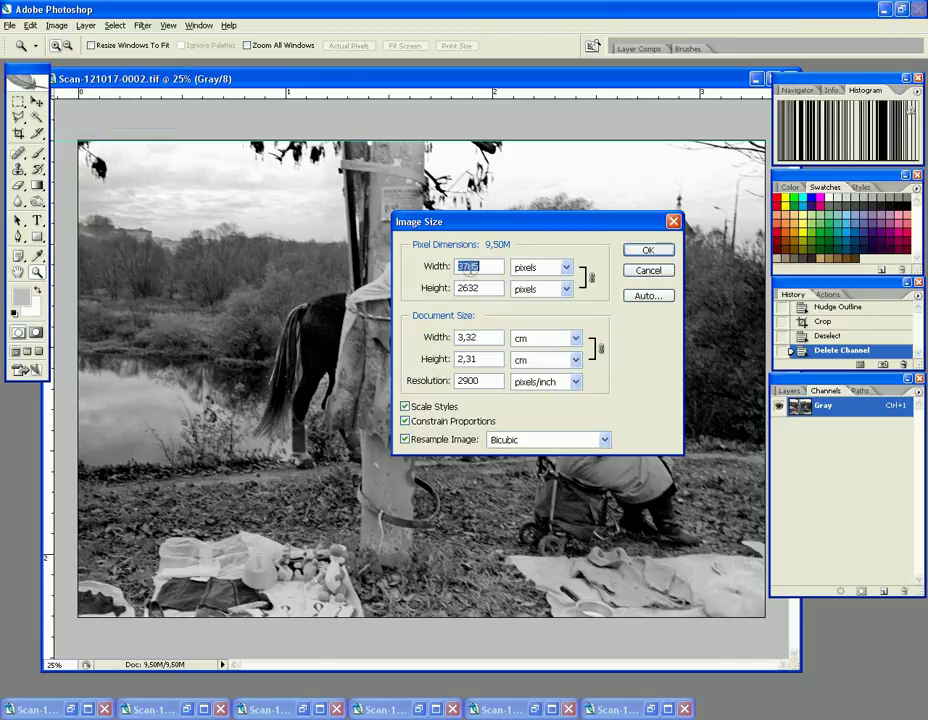
click(57, 25)
click(479, 236)
text(800)
key(Return)
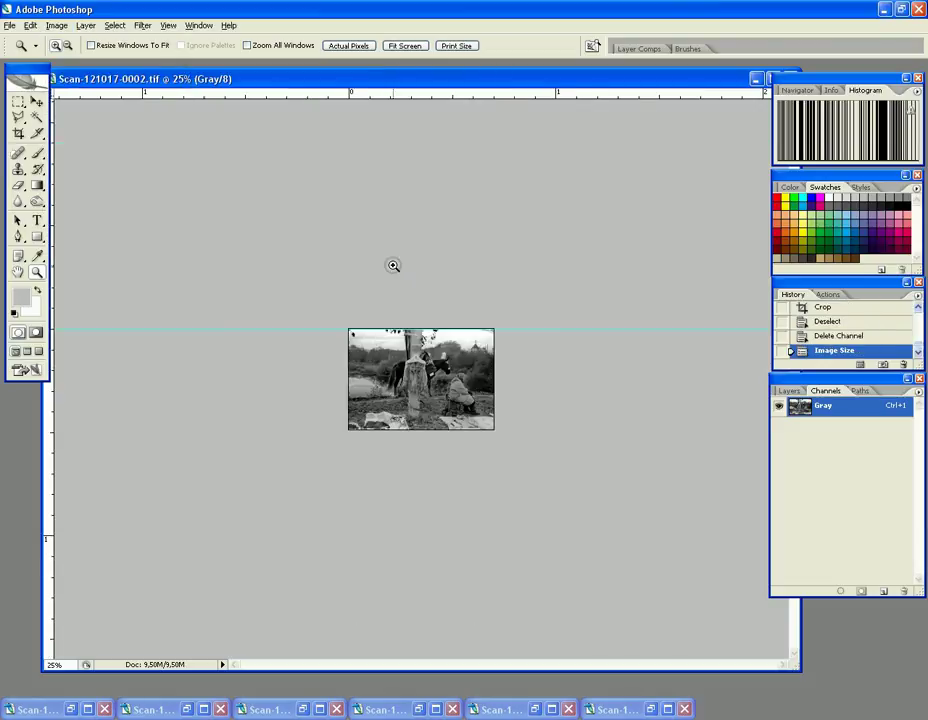
click(418, 383)
click(419, 383)
click(419, 383)
alt+click(419, 383)
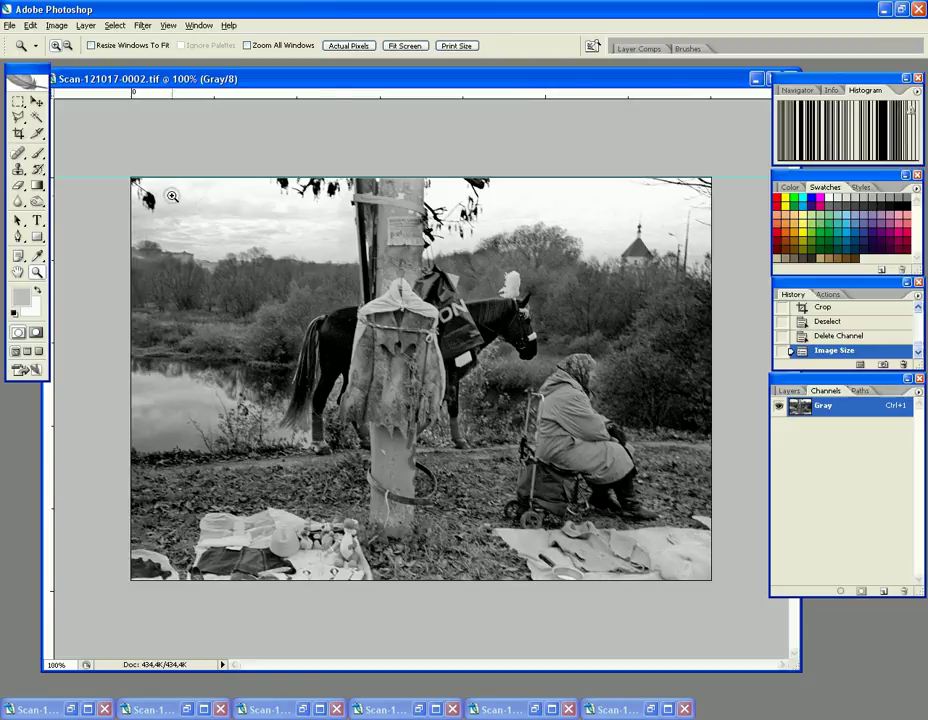
Preview the resized photo in Save For Web and cancel without saving.
click(143, 25)
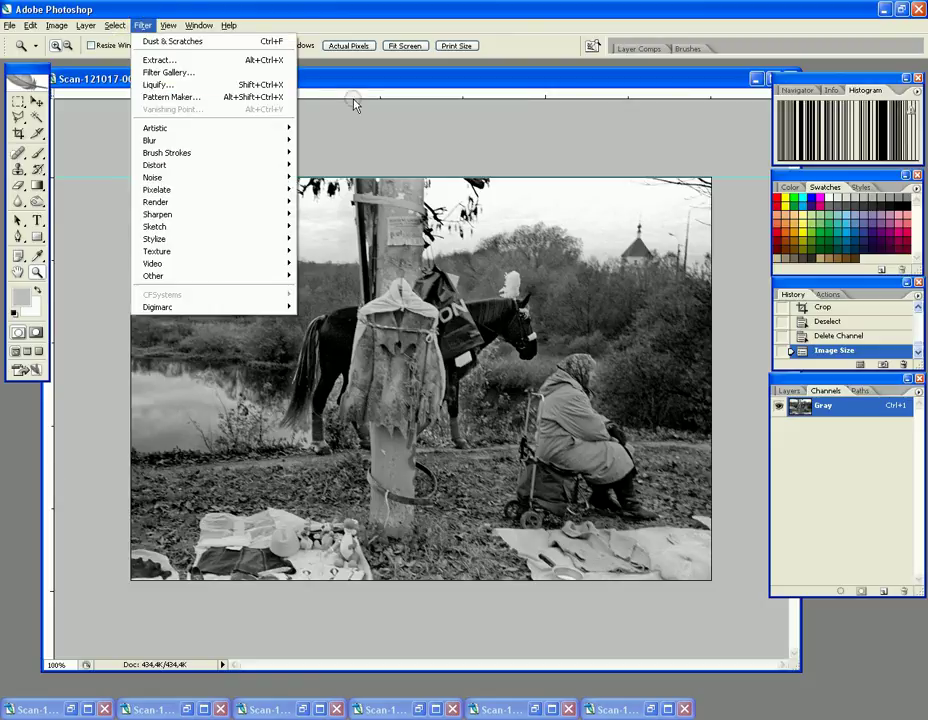
click(352, 83)
click(795, 393)
click(10, 25)
click(46, 203)
key(ctrl+alt+shift+s)
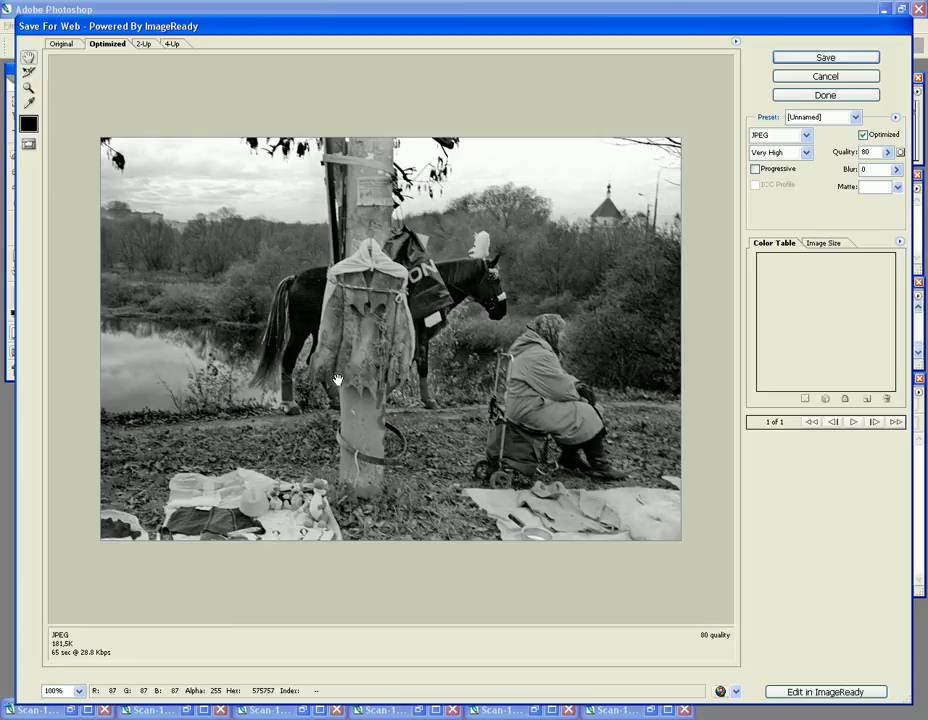
click(806, 79)
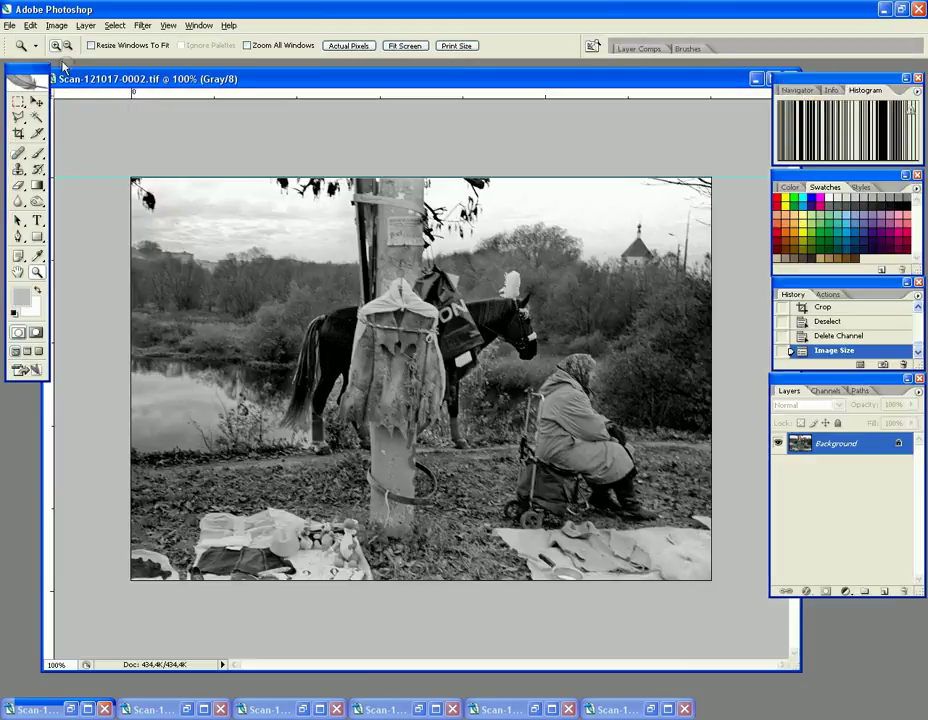
Select the whole photo and paste a copy of it as a new layer above the background.
click(64, 22)
mouse_move(143, 20)
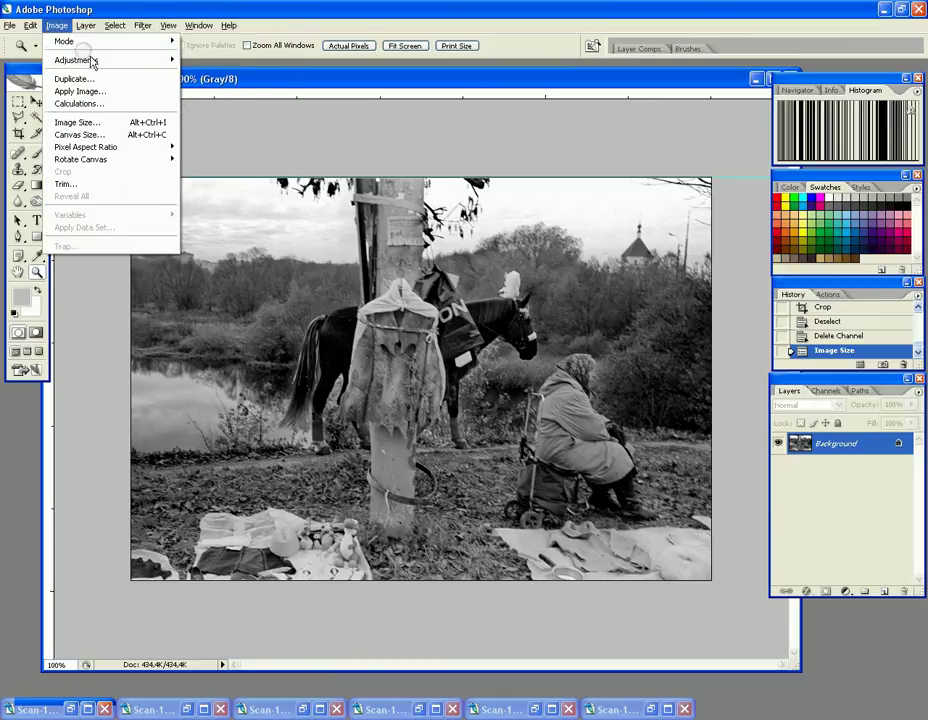
click(215, 95)
key(ctrl+a)
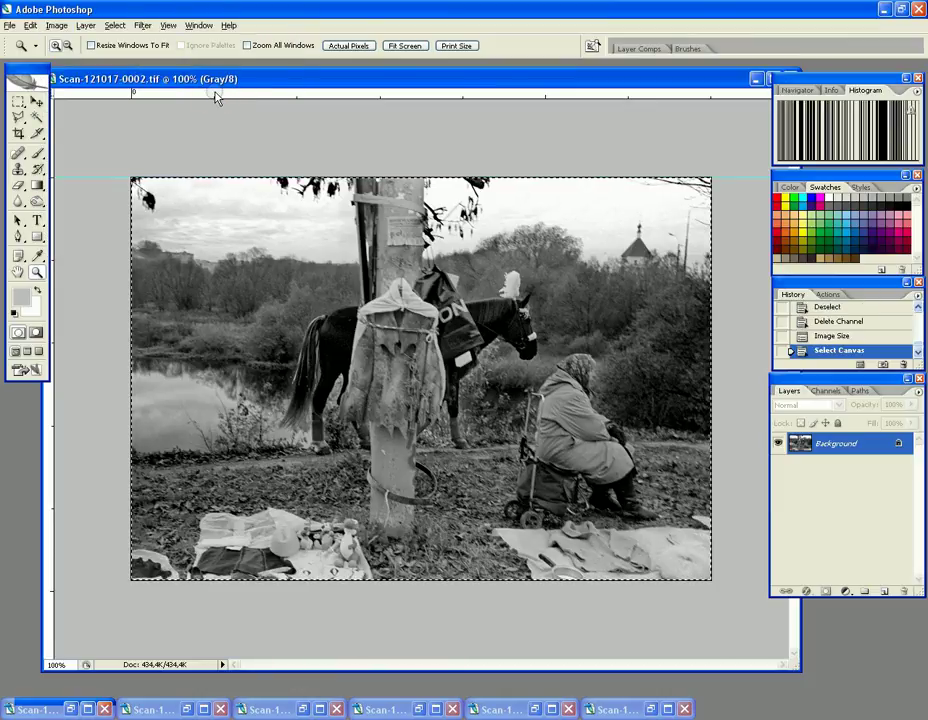
key(ctrl+v)
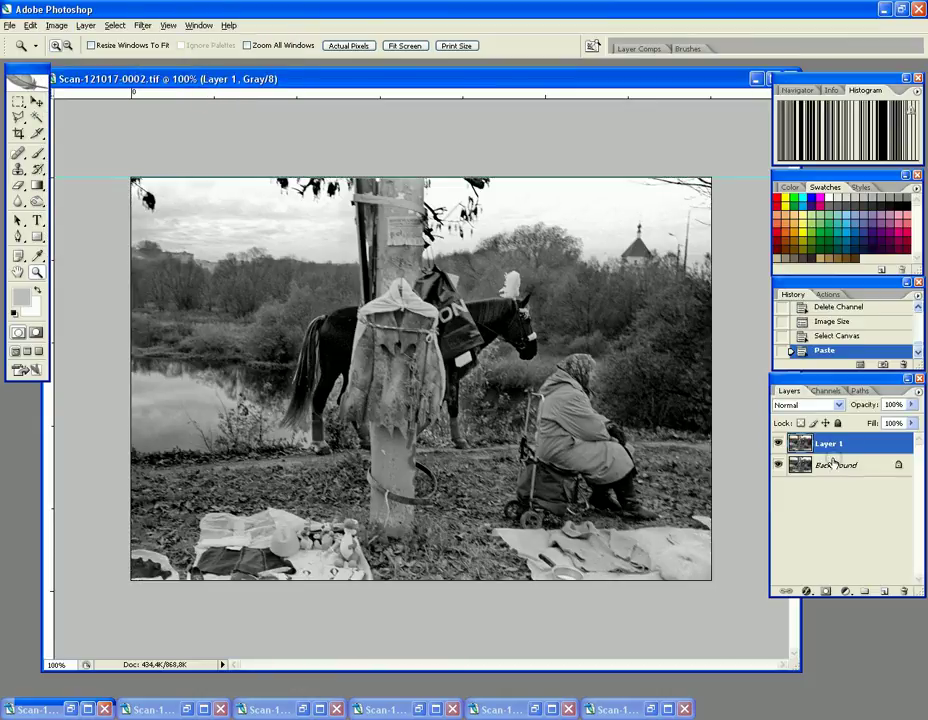
Apply the Sharpen filter to the pasted layer and check the result in a Save For Web preview.
click(143, 25)
mouse_move(280, 214)
click(311, 214)
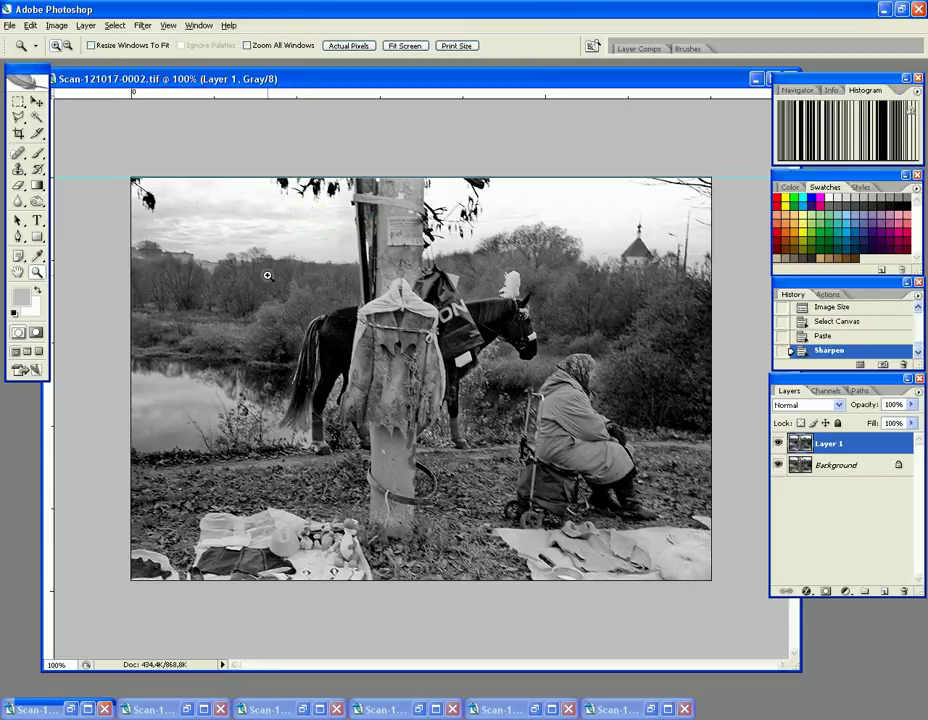
click(8, 25)
click(18, 200)
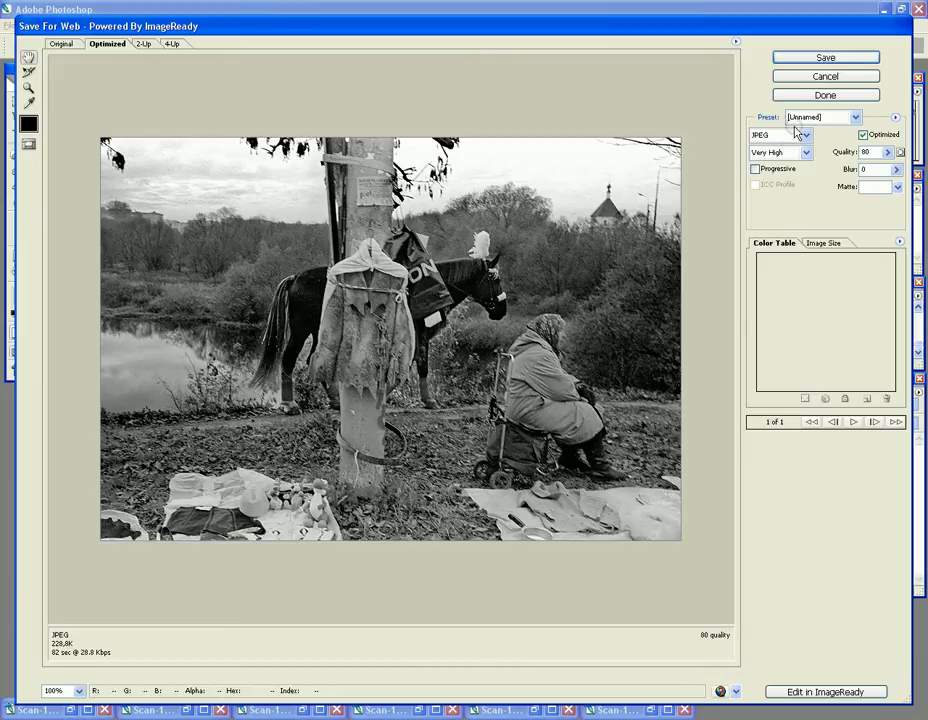
click(793, 77)
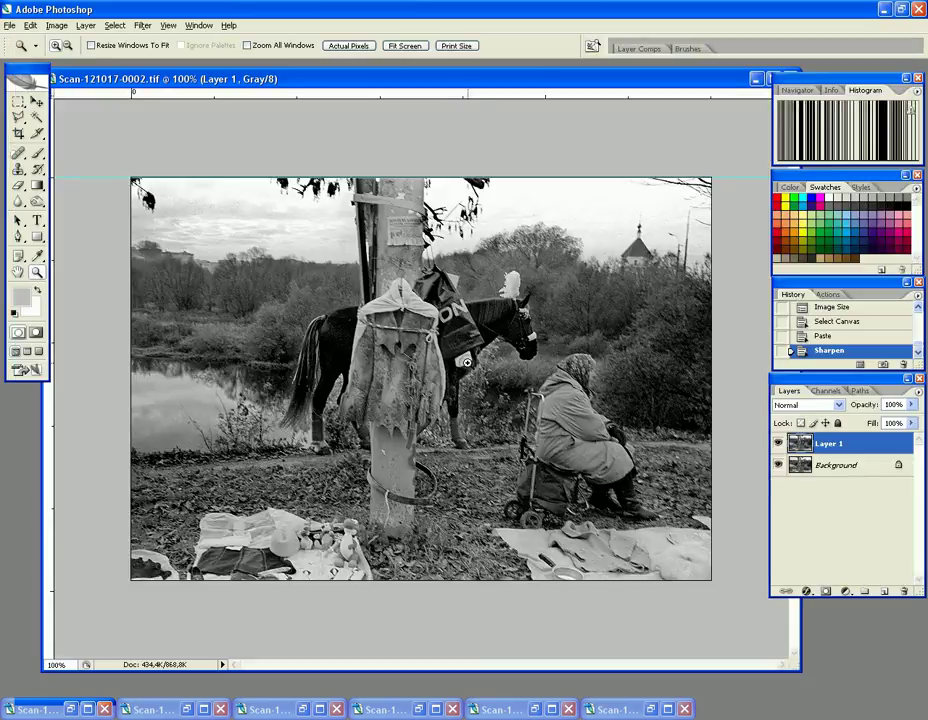
Reduce the sharpened layer's opacity to 40% and open the Save For Web preview.
key(4)
click(9, 25)
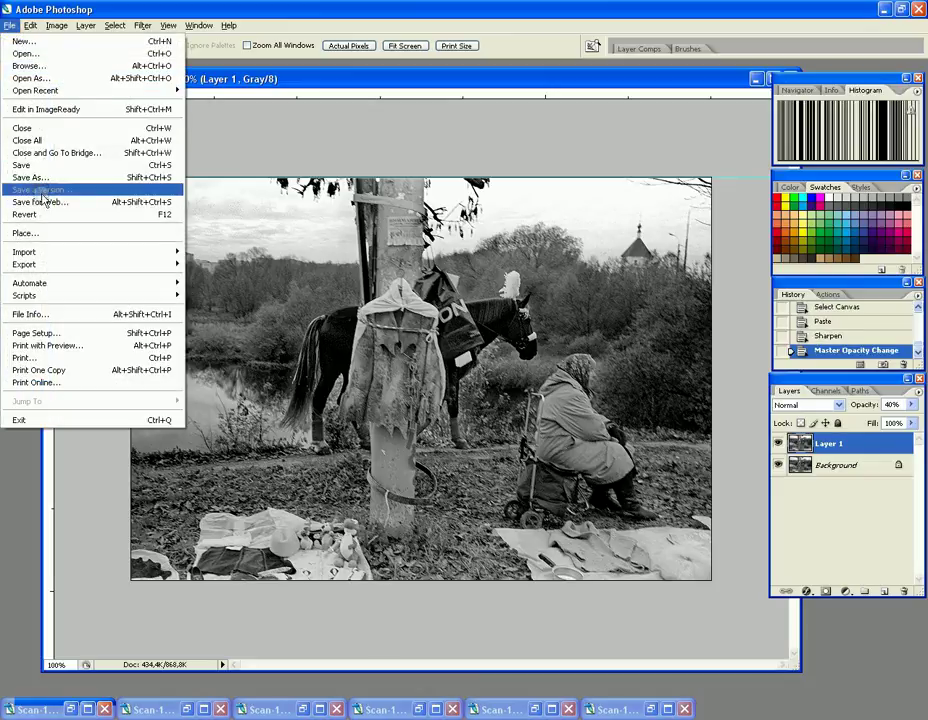
click(45, 199)
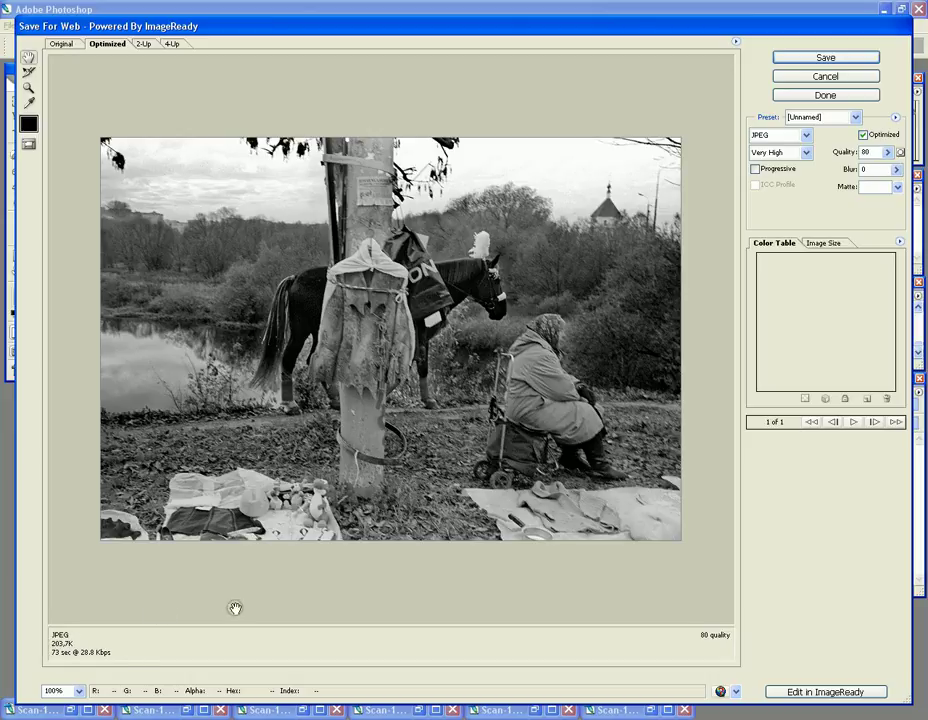
Compare the JPEG preview at quality 100 and 12, and set the export quality to 83.
click(885, 152)
drag(872, 177, 905, 174)
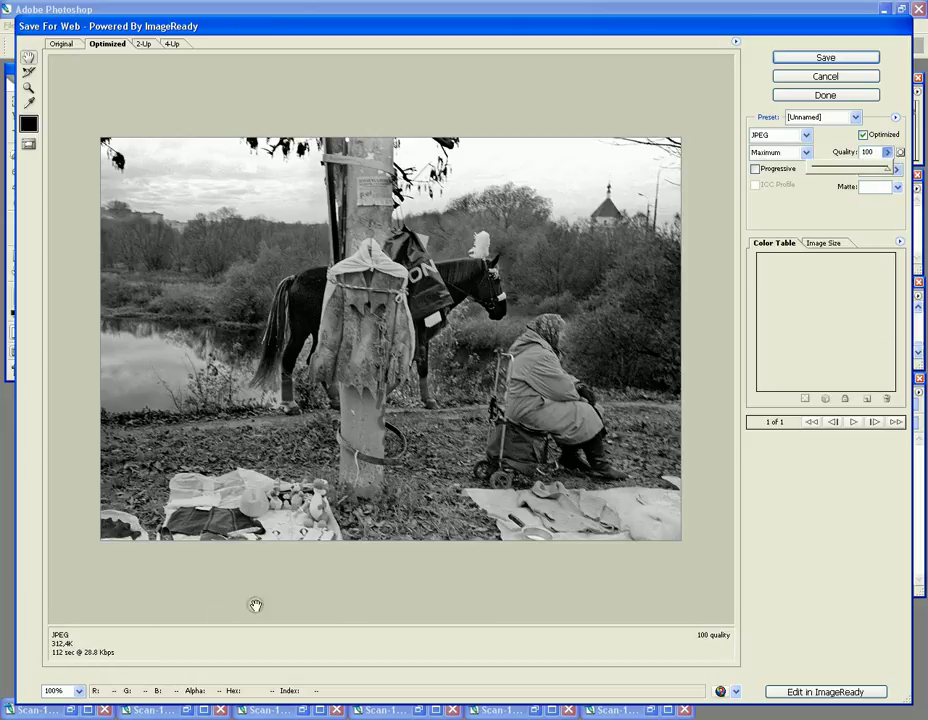
drag(886, 168, 818, 170)
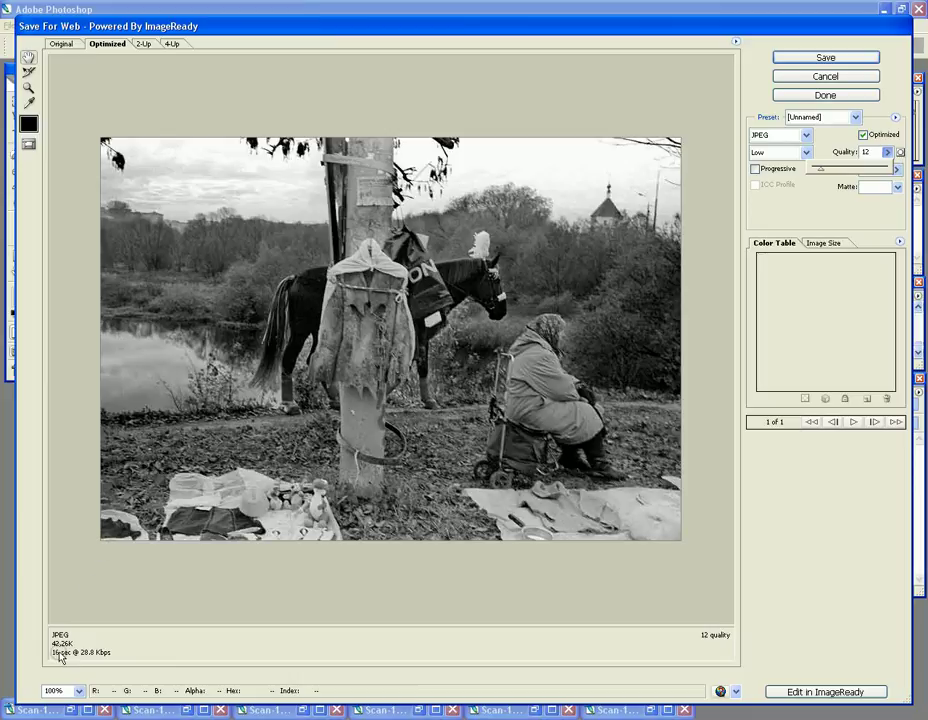
drag(820, 176, 875, 170)
click(814, 210)
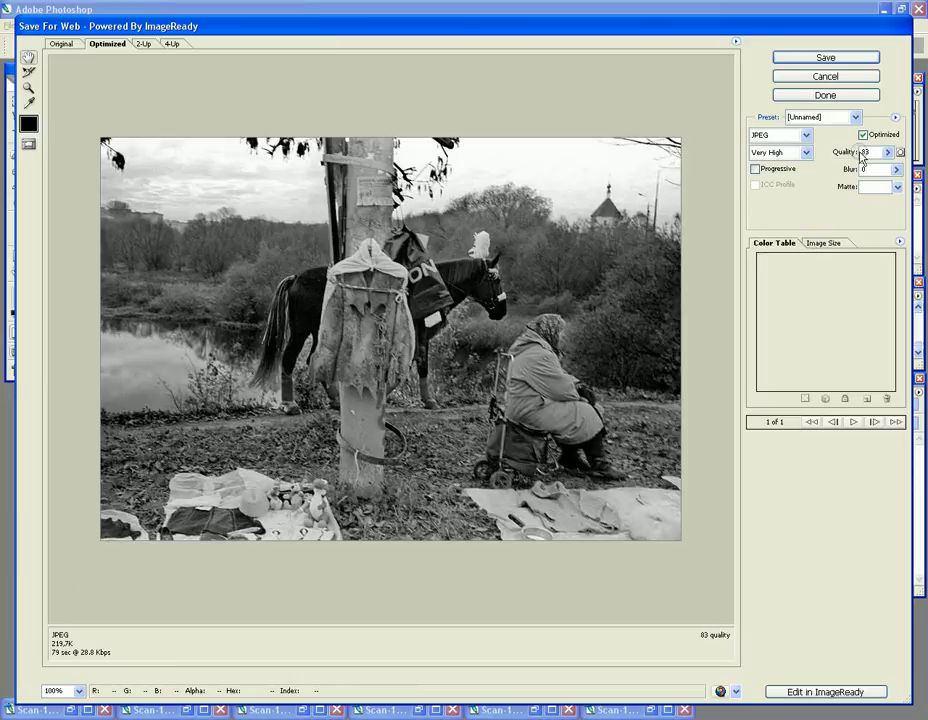
click(804, 136)
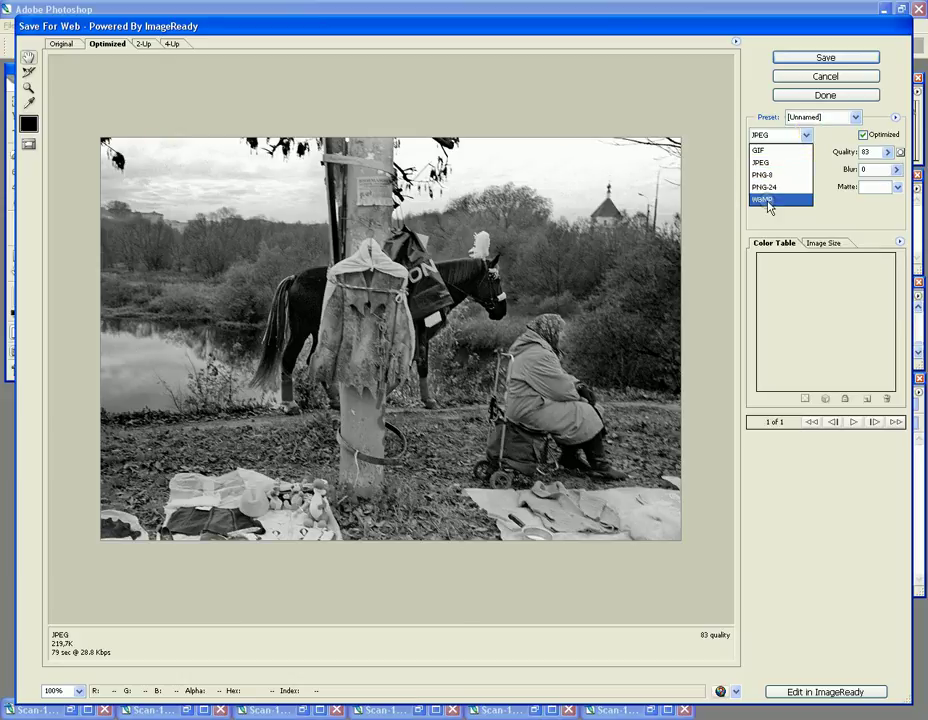
click(836, 212)
click(807, 153)
click(828, 149)
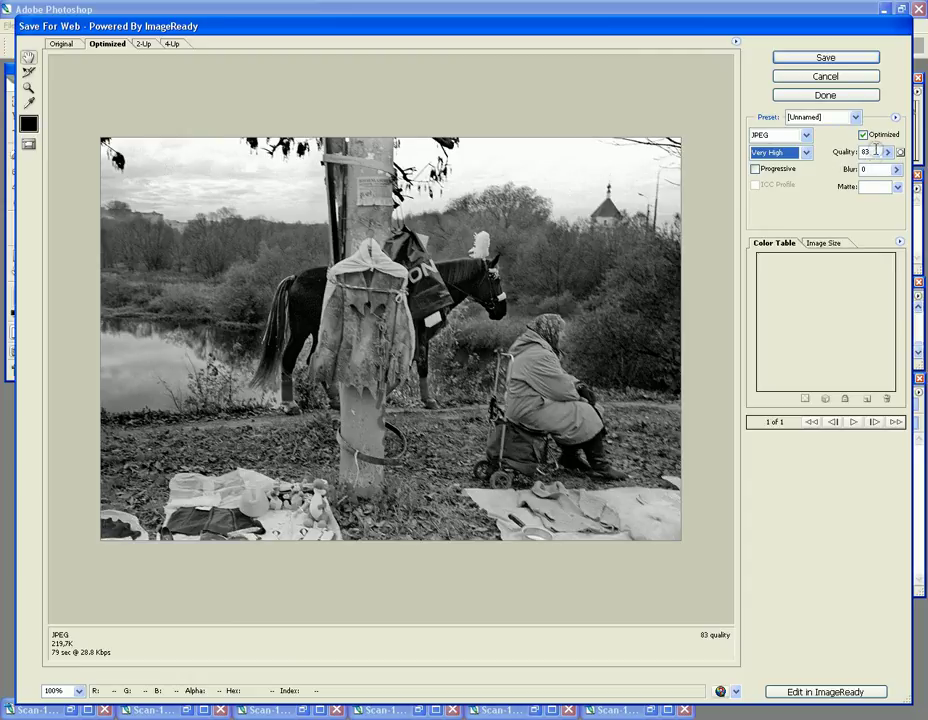
Start saving the optimized JPEG, and create and open a folder named 121017 inside the web folder.
click(859, 60)
click(584, 236)
click(582, 234)
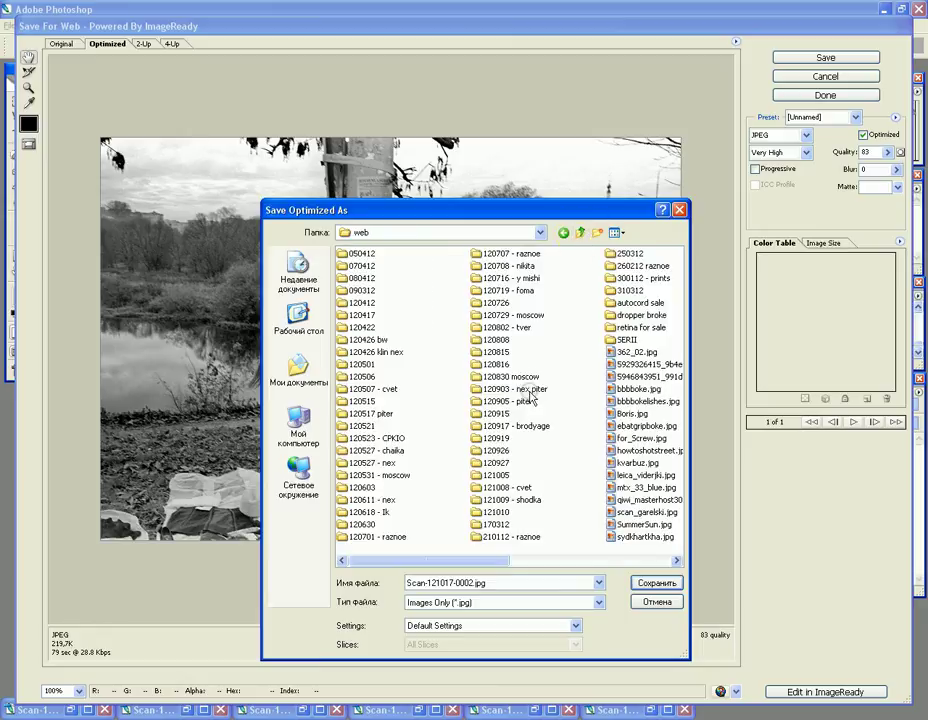
scroll(586, 375, down, 5)
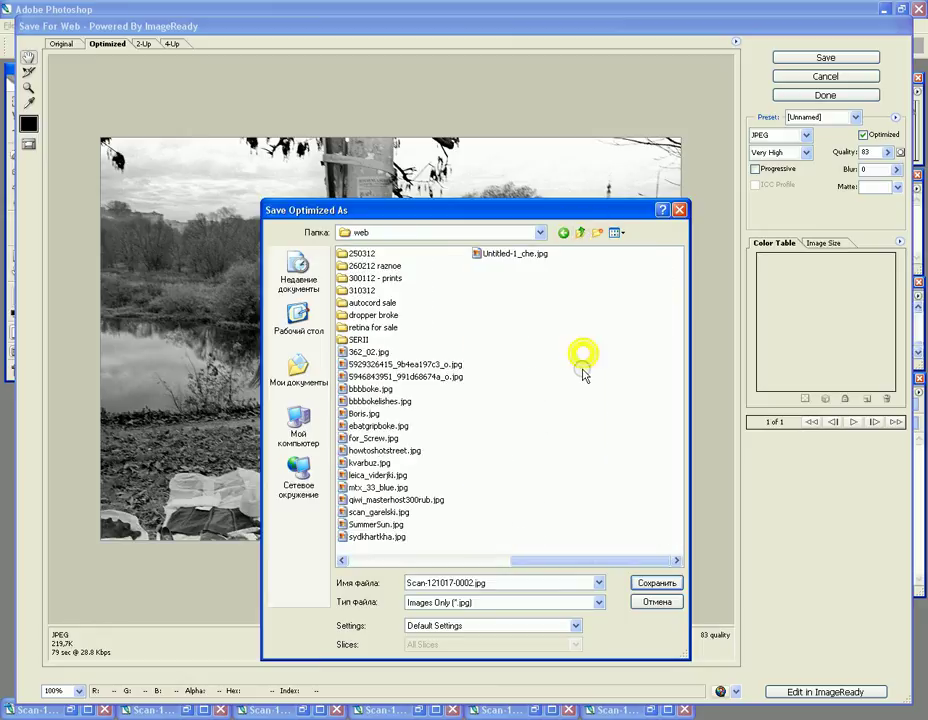
right_click(507, 448)
mouse_move(553, 565)
click(684, 571)
text(121017)
key(Return)
key(Return)
Create a subfolder HP5-1 inside 121017 and save the photo in it as Scan-121017-0002.jpg.
right_click(358, 369)
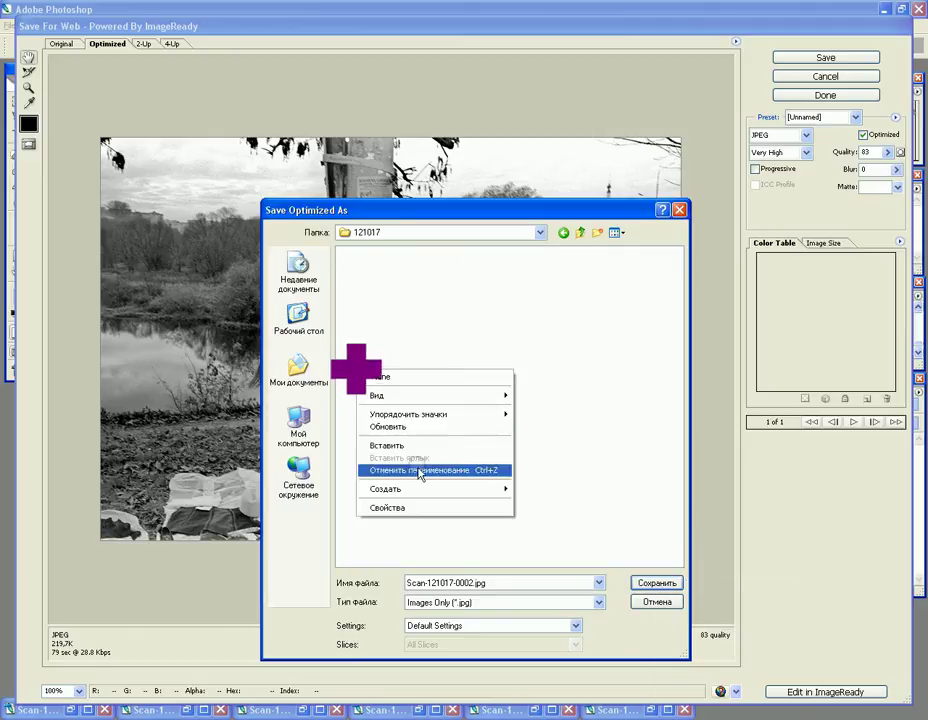
mouse_move(431, 493)
click(547, 547)
text(1)
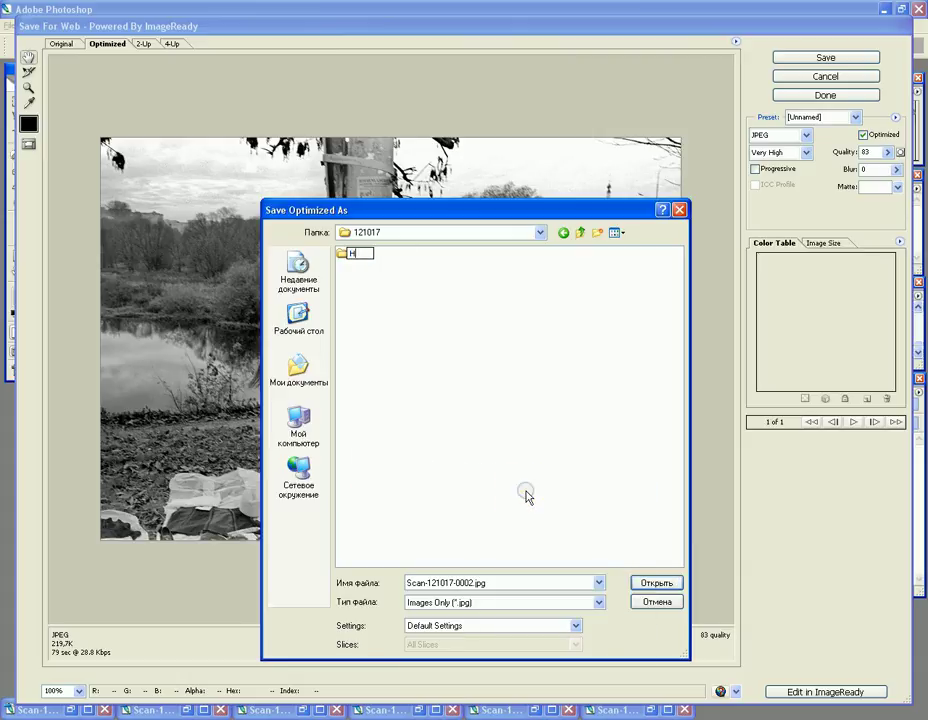
key(Return)
key(Return)
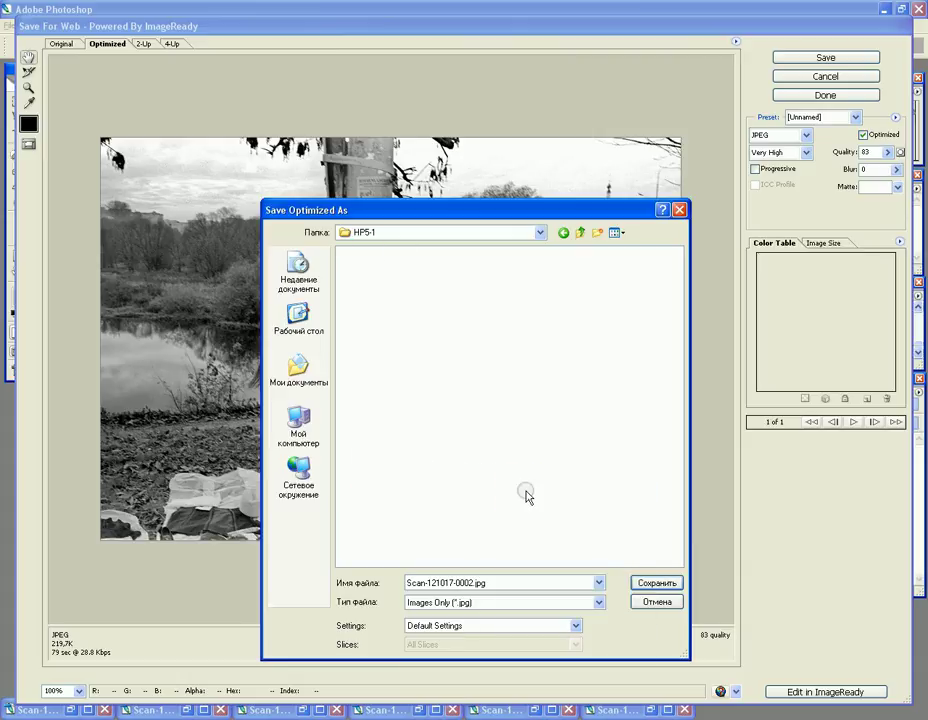
click(656, 582)
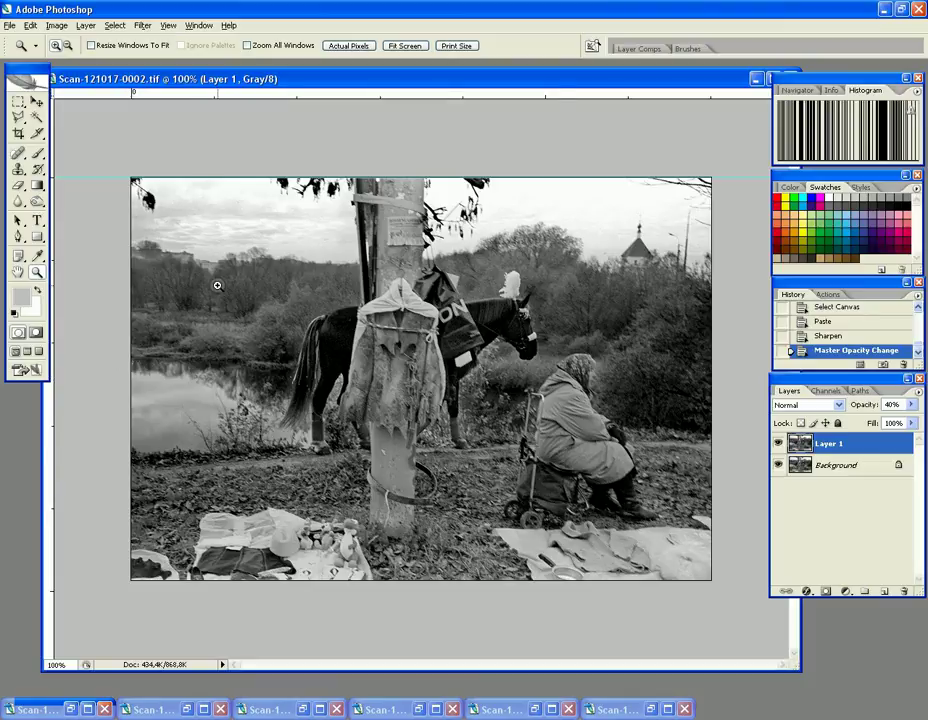
Switch to the Opera browser and open rangefinder.ru in a new tab.
key(alt+Tab)
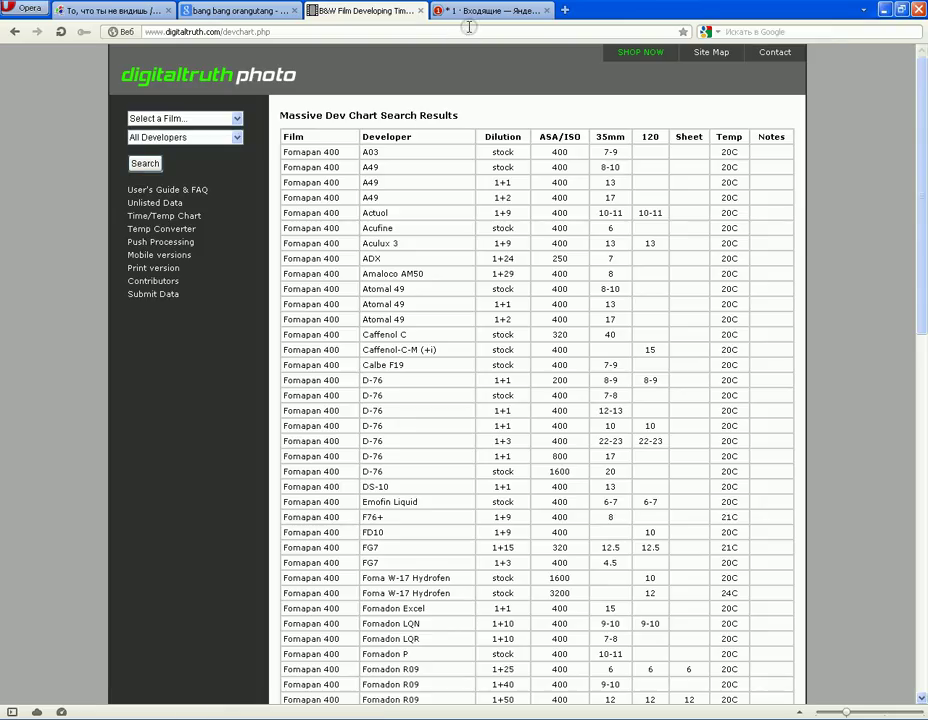
click(564, 10)
text(rang)
key(Down)
key(Return)
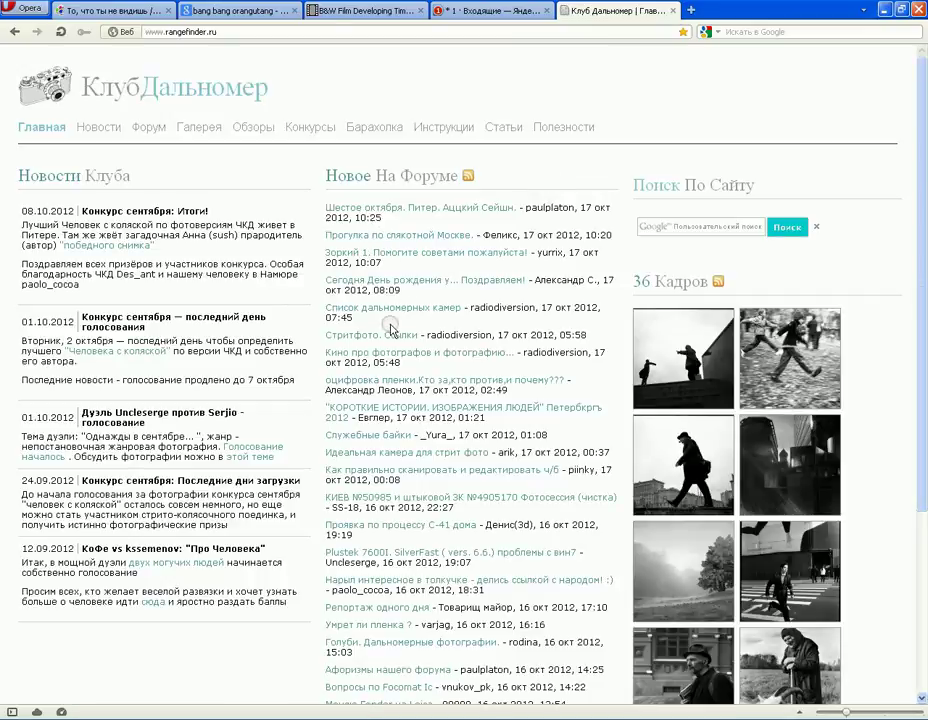
Open the gallery's photo upload form, going through the forum's new posts page when the gallery asks for a login.
mouse_move(197, 128)
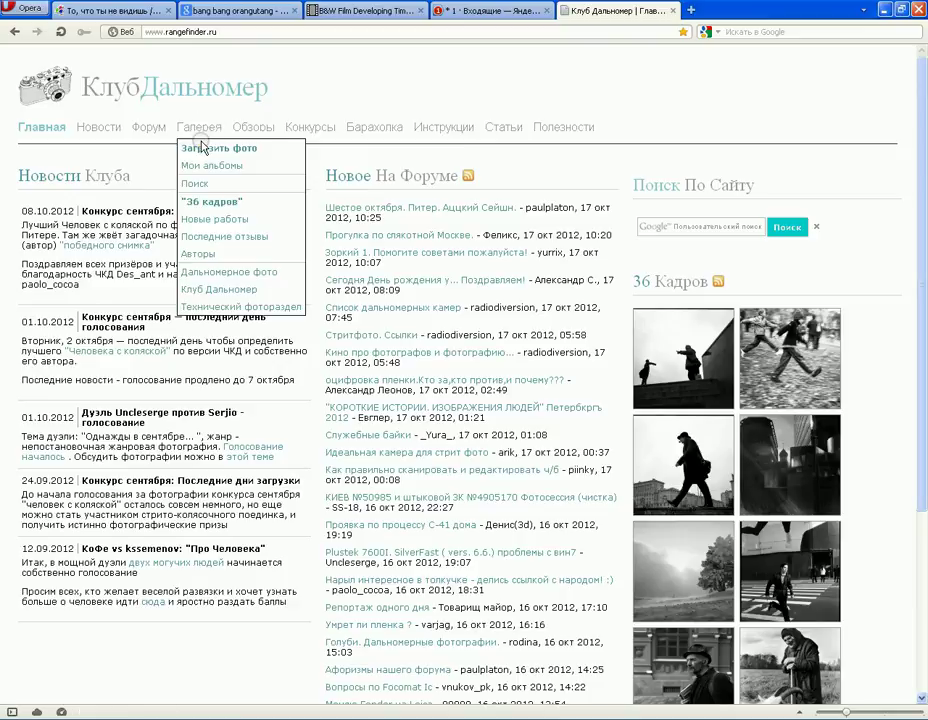
click(199, 148)
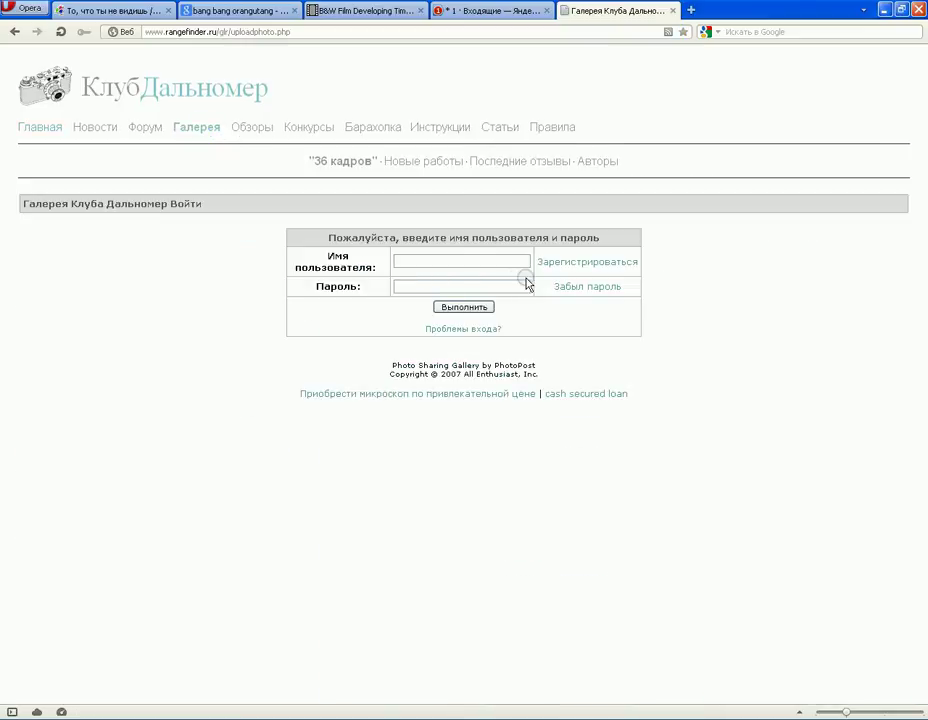
mouse_move(145, 128)
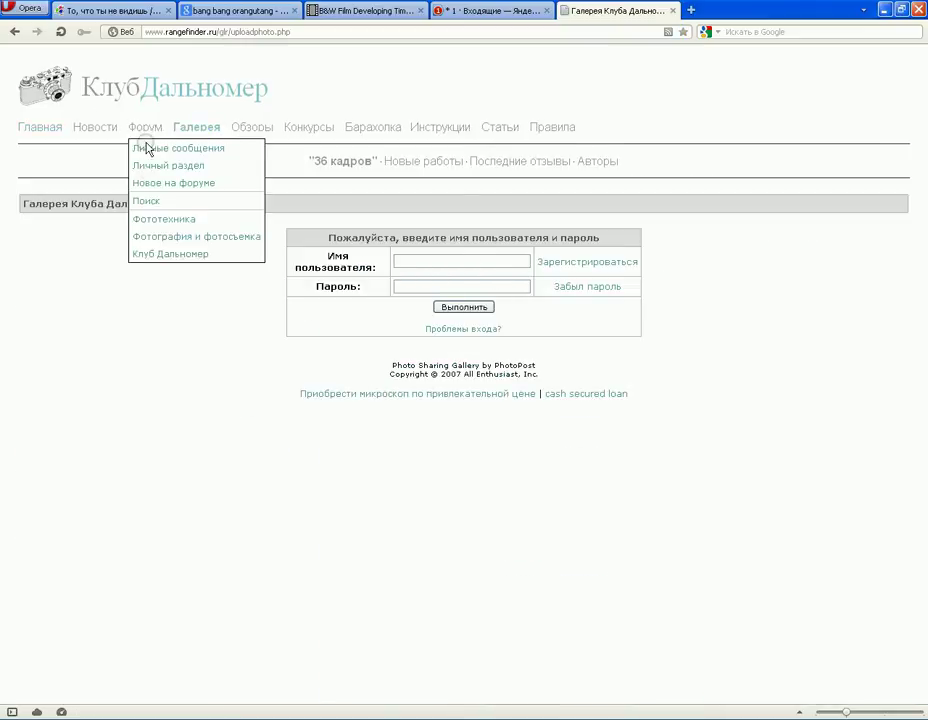
click(145, 183)
click(199, 148)
Set the upload category to Жанр, leaving the personal album choice at Нет.
click(632, 430)
click(654, 434)
click(656, 408)
click(679, 409)
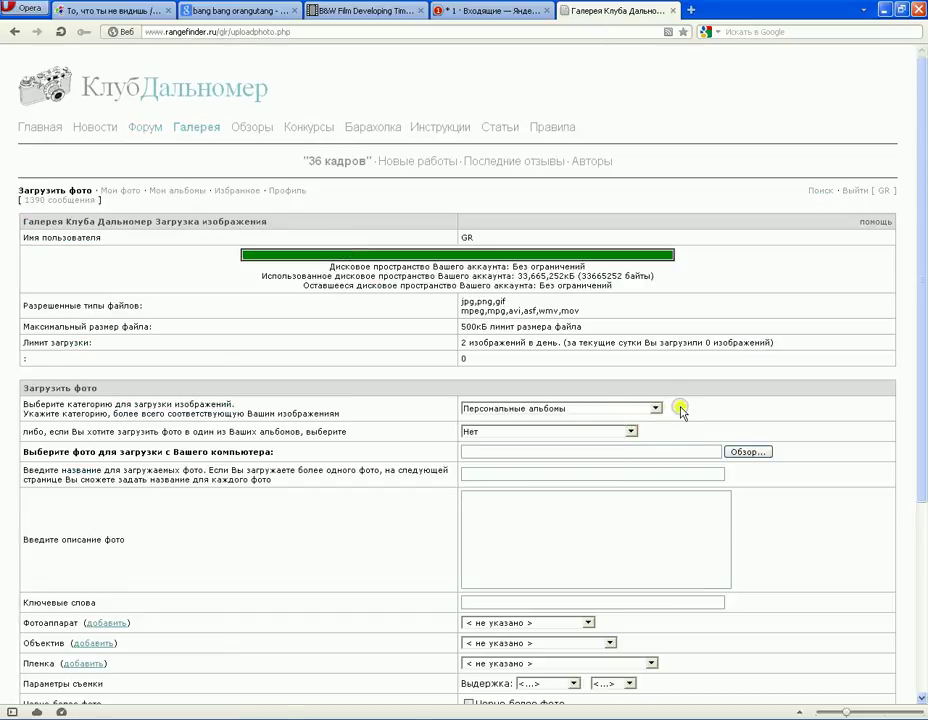
click(653, 408)
scroll(545, 440, up, 5)
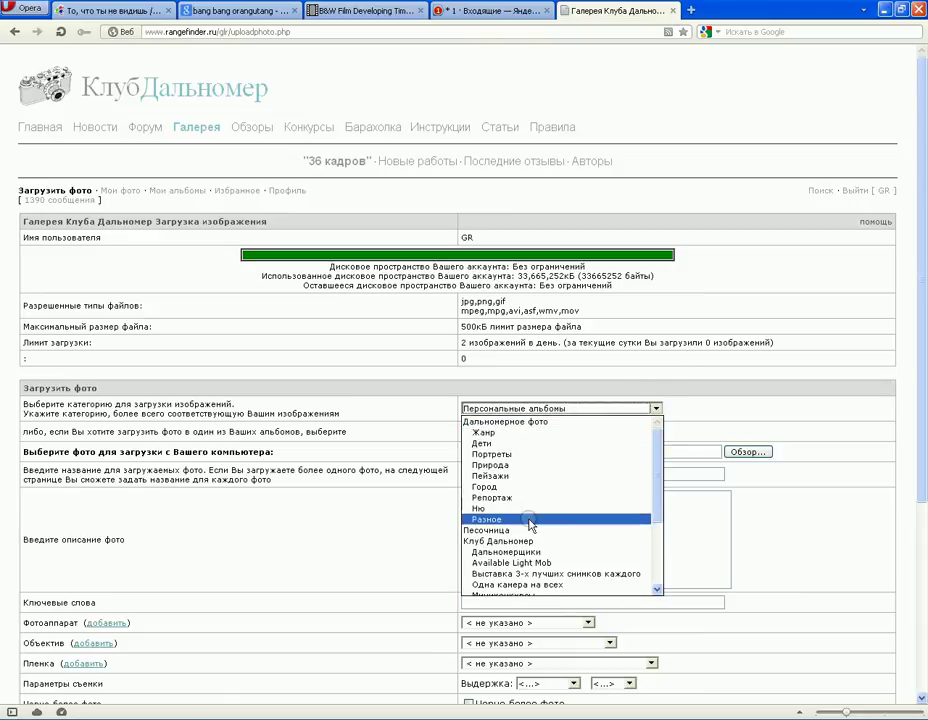
click(510, 434)
Choose Scan-121017-0002.jpg from the web folder's 121017\HP5-1 subfolder as the photo to upload.
click(750, 451)
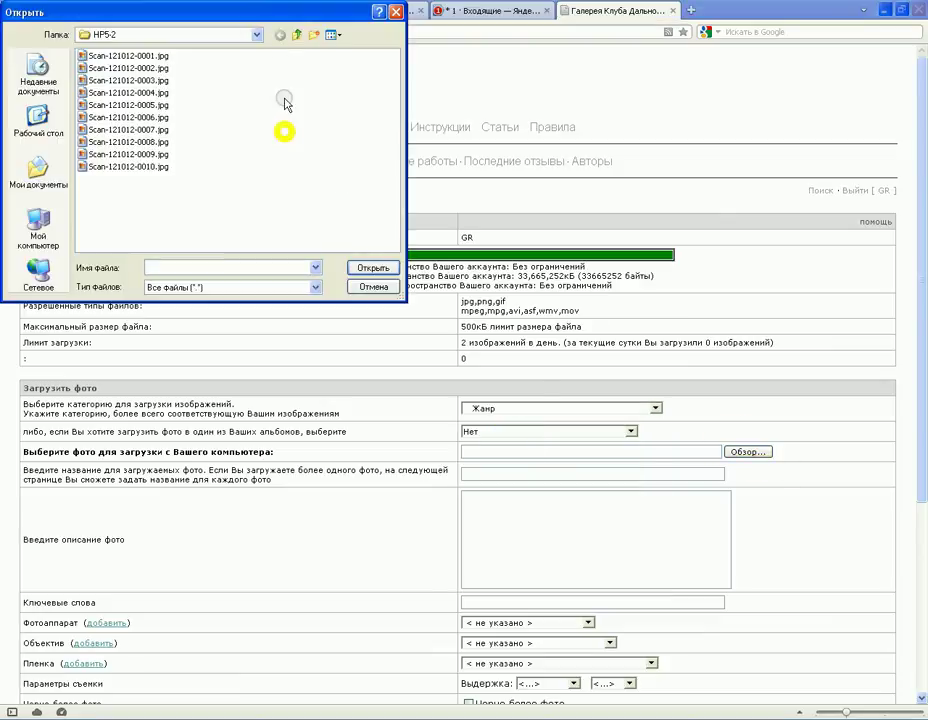
click(296, 32)
click(296, 32)
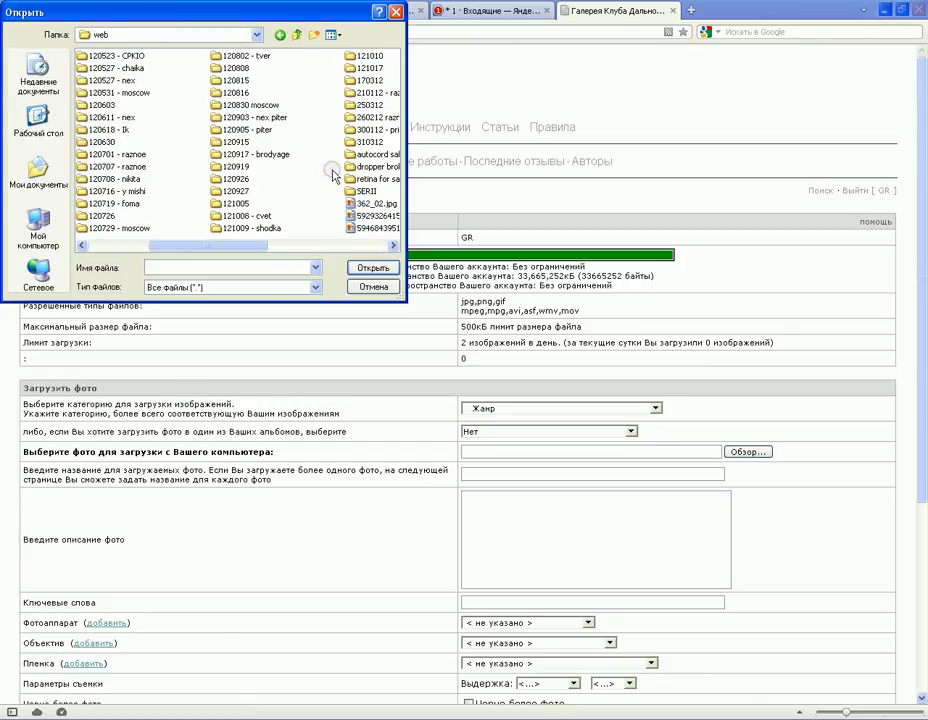
double_click(366, 66)
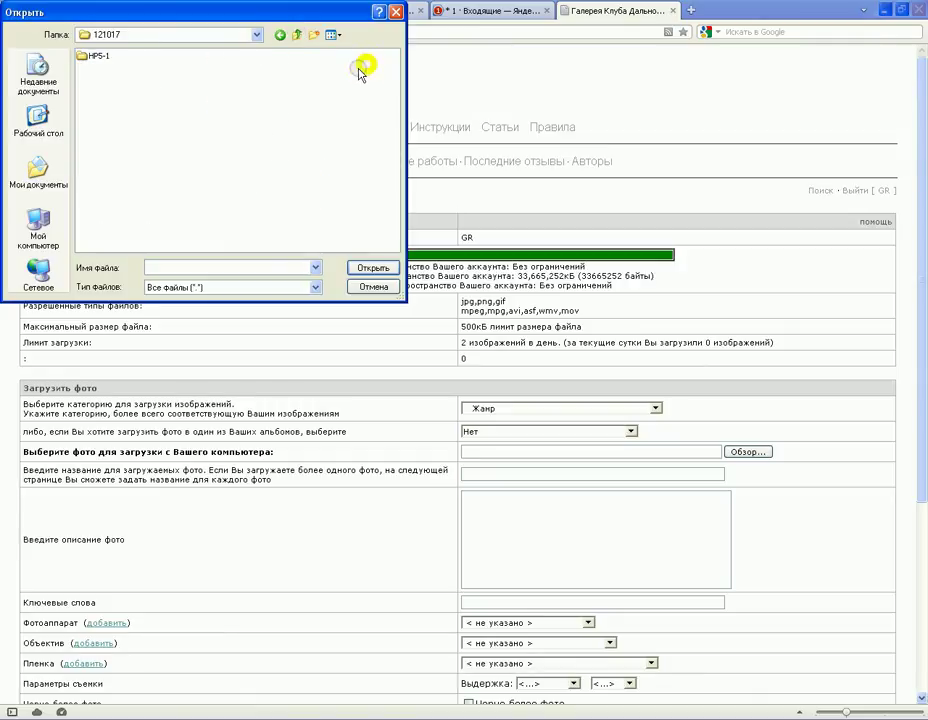
click(100, 56)
double_click(100, 56)
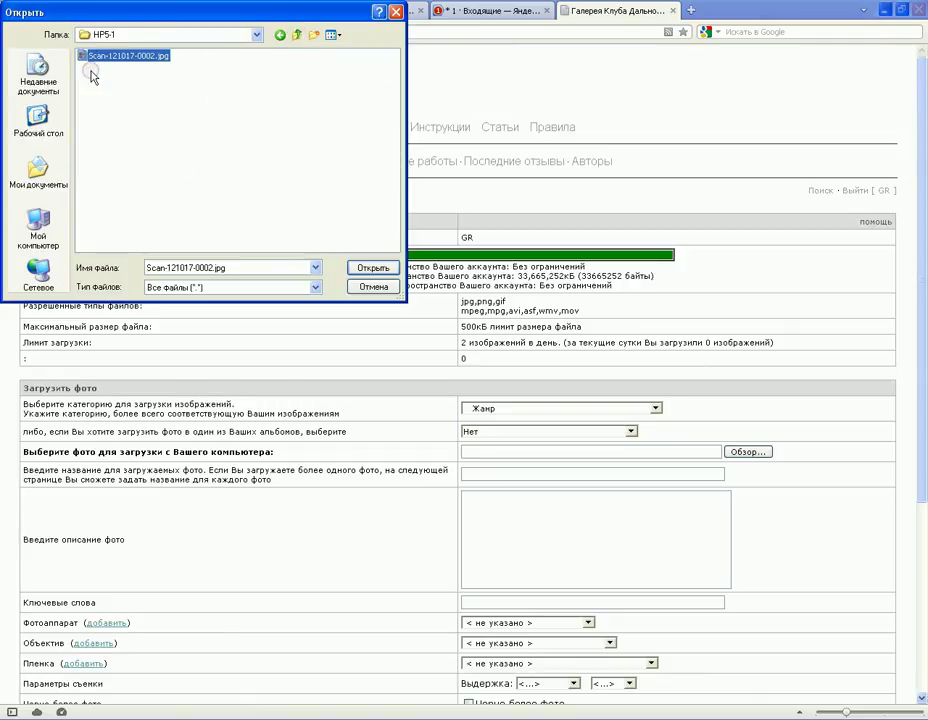
double_click(92, 58)
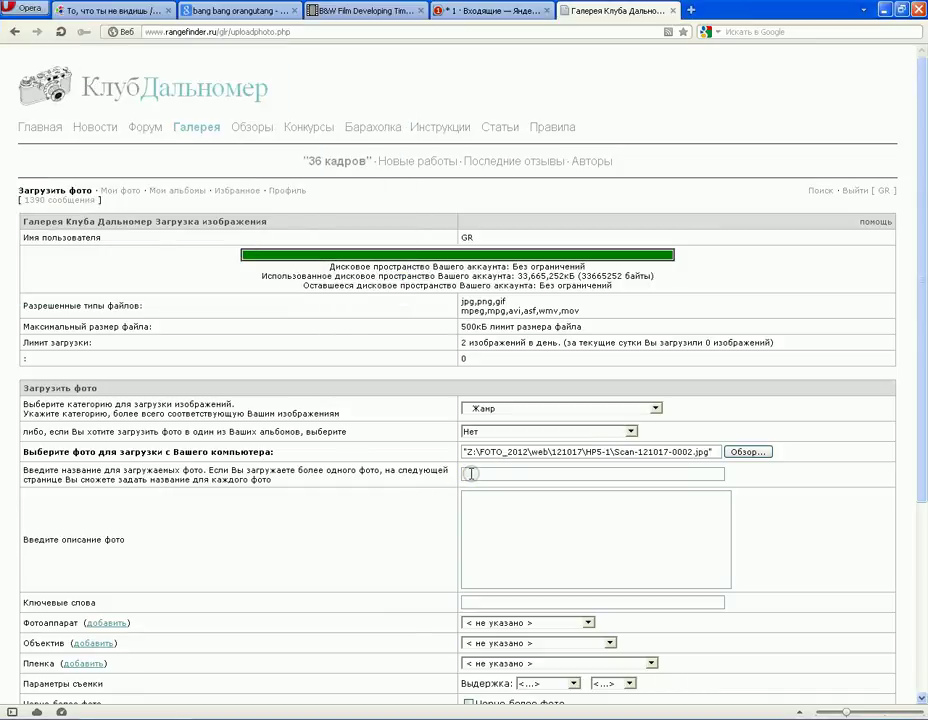
Enter *** as the photo title and select Leica CL as the camera.
click(471, 474)
text(***)
click(483, 544)
scroll(583, 562, down, 5)
click(578, 362)
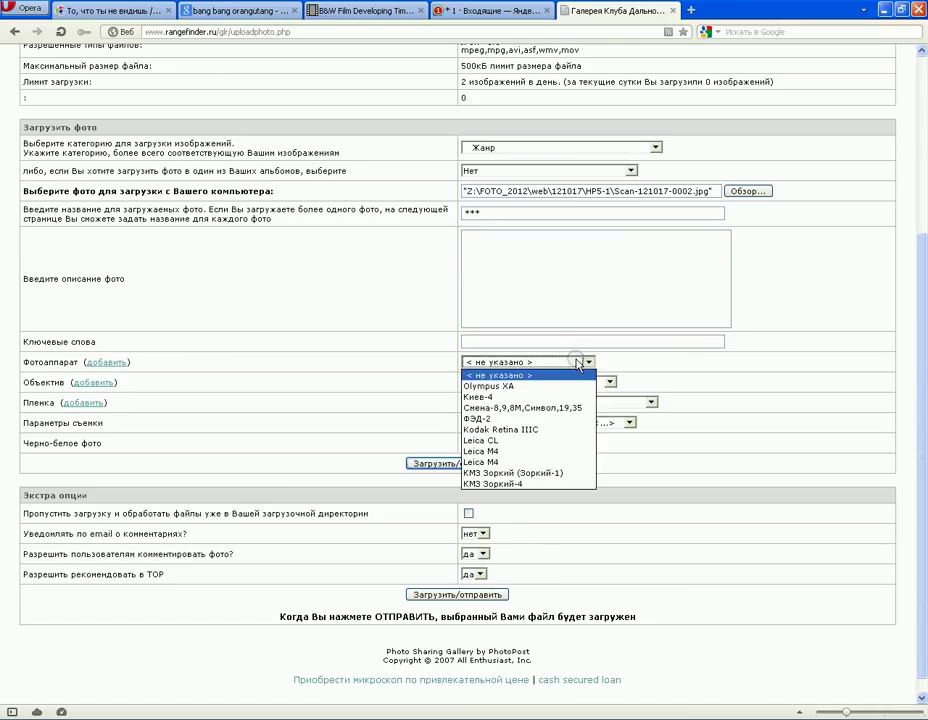
click(545, 440)
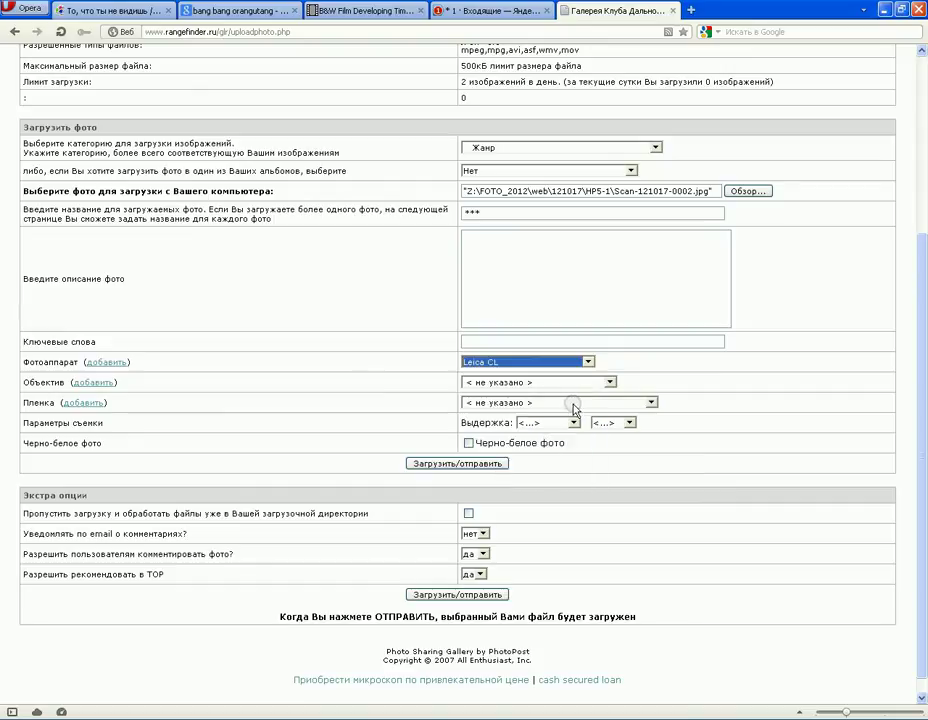
Set the shooting parameters to 1/125 sec. and f / 5.6, and submit the photo upload.
click(572, 422)
click(556, 530)
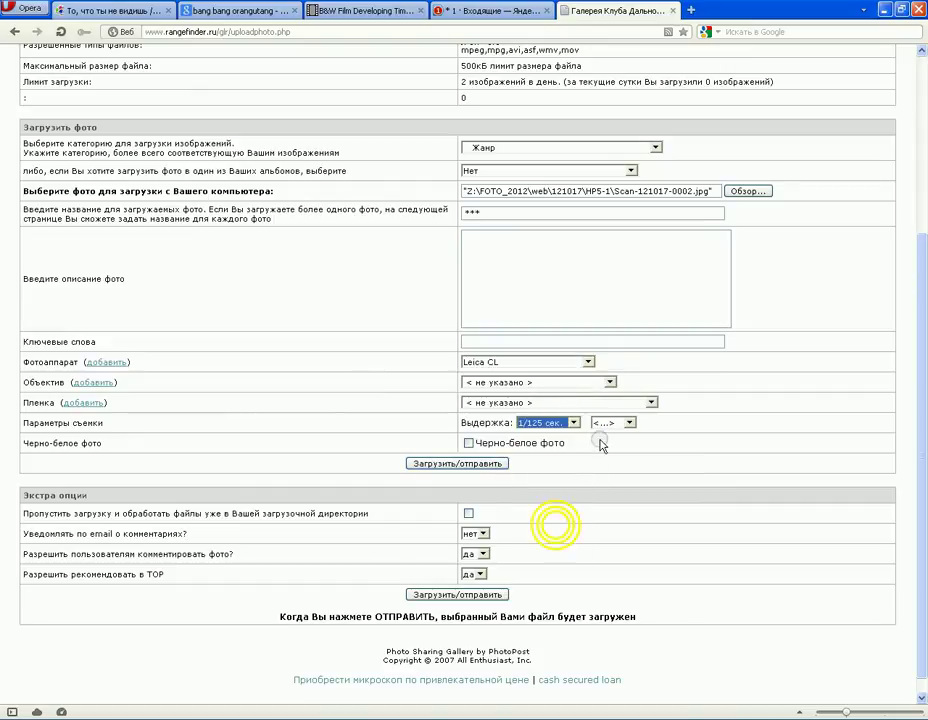
click(614, 422)
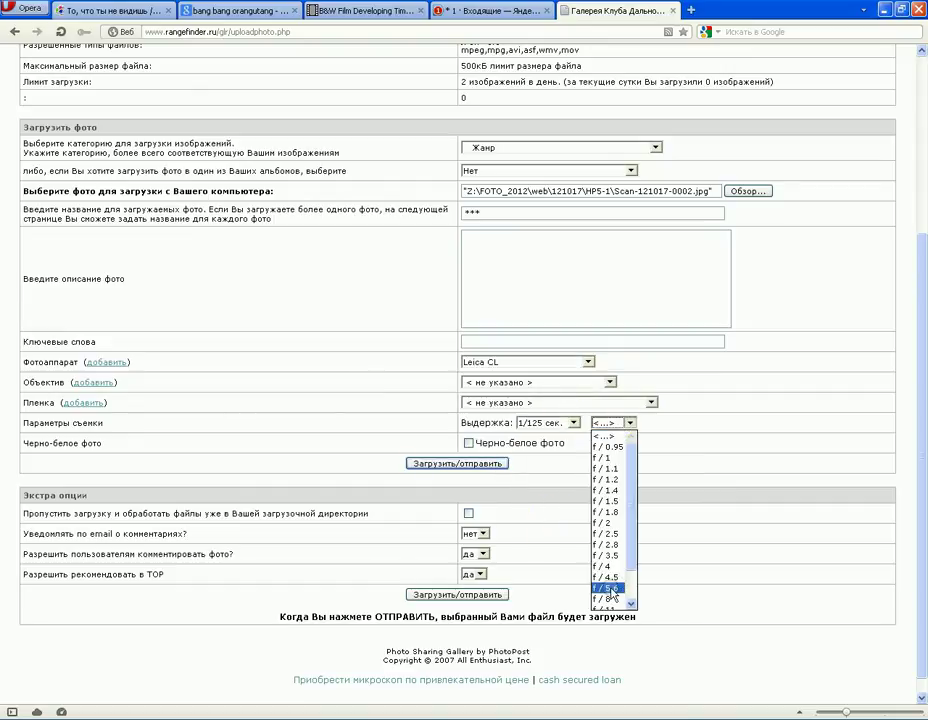
click(611, 590)
click(469, 443)
click(468, 295)
click(449, 466)
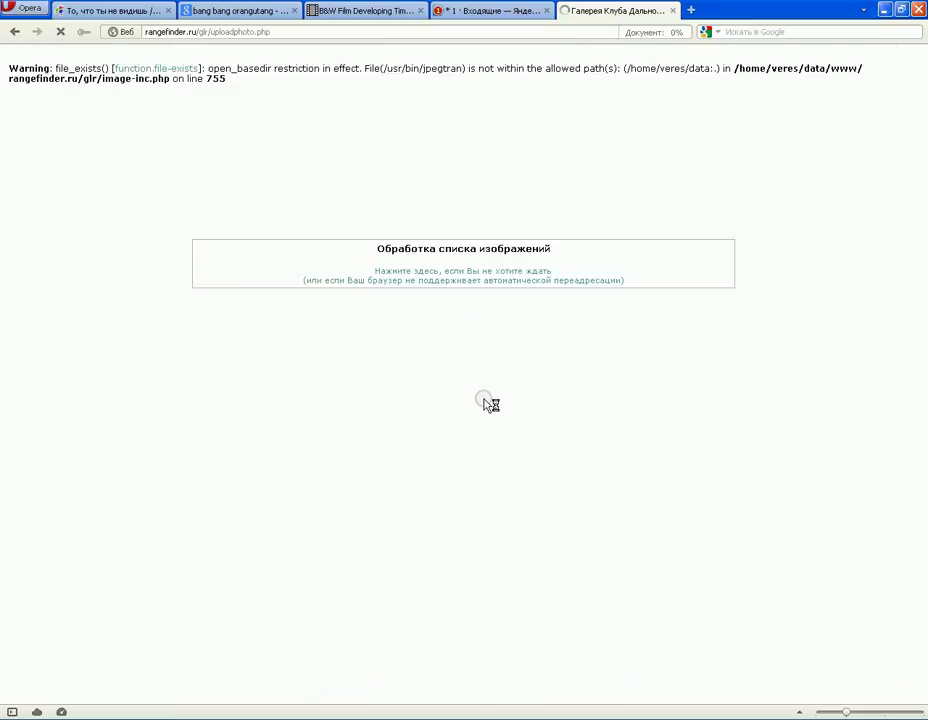
Compare the uploaded photo against grey, white and black page backgrounds using the tone scale above it.
scroll(490, 398, down, 5)
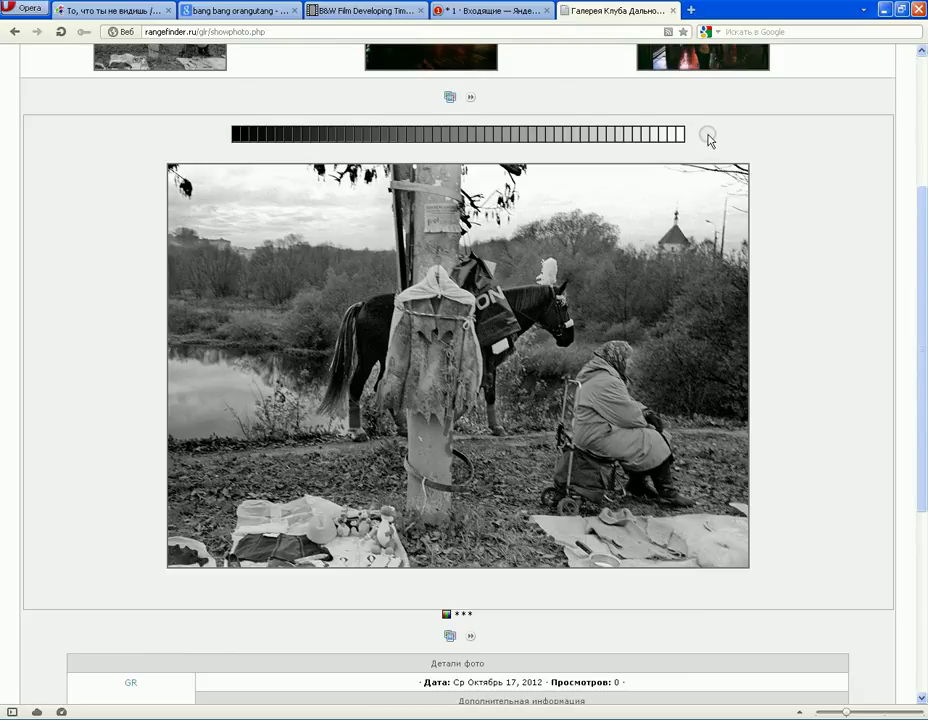
click(555, 134)
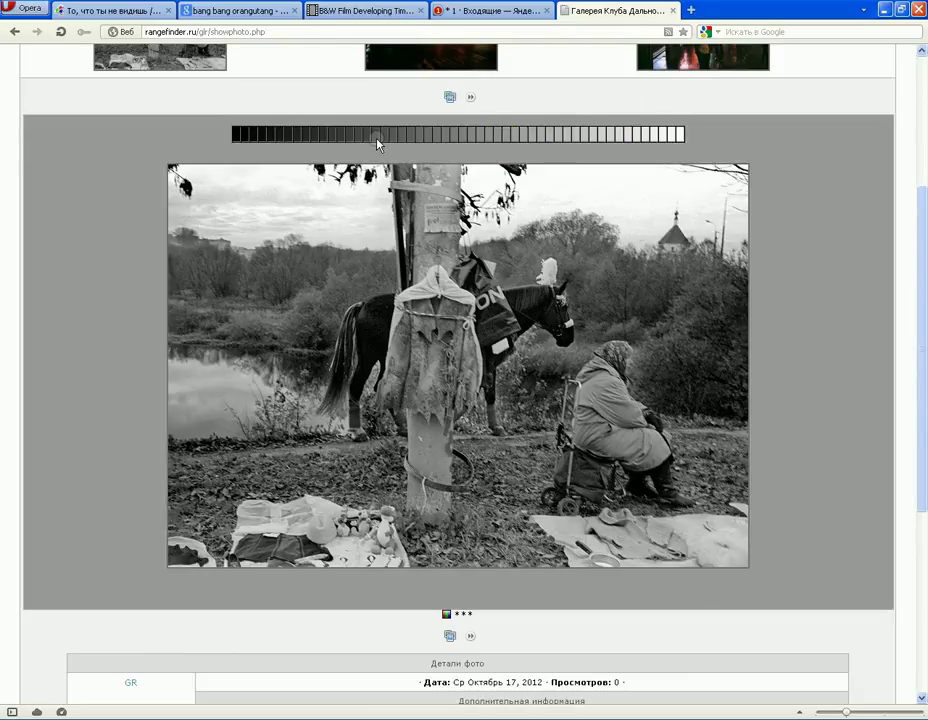
click(292, 137)
click(235, 135)
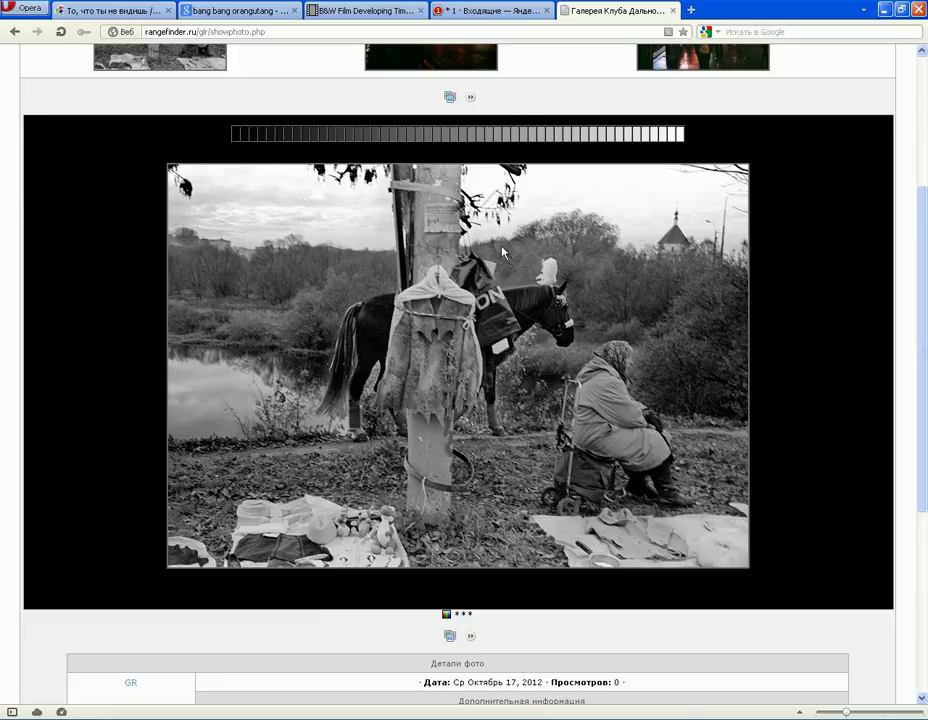
click(75, 438)
click(679, 134)
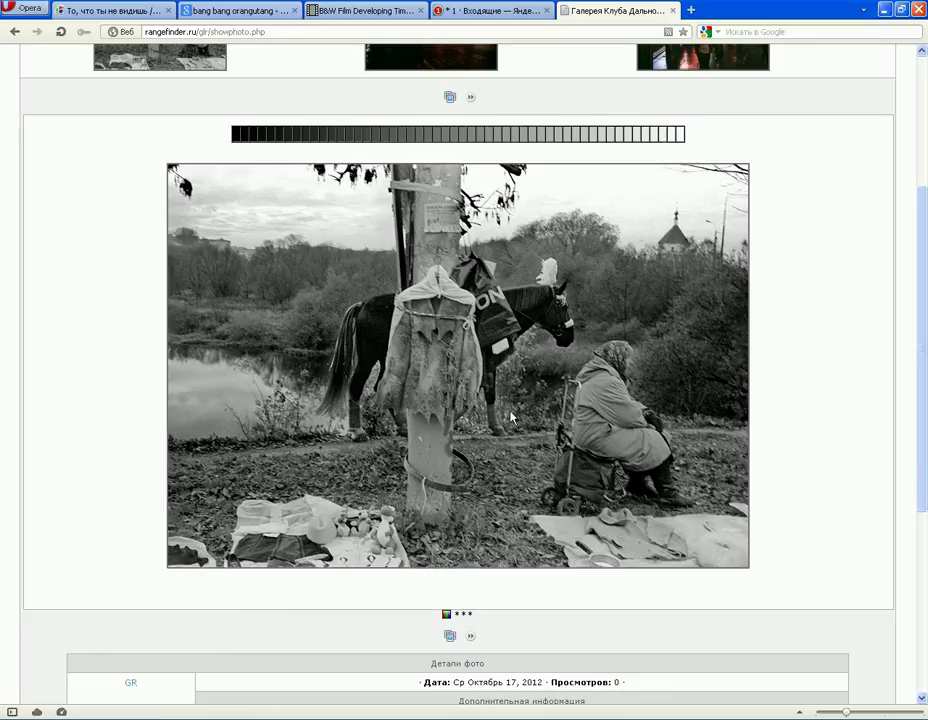
click(503, 131)
click(358, 133)
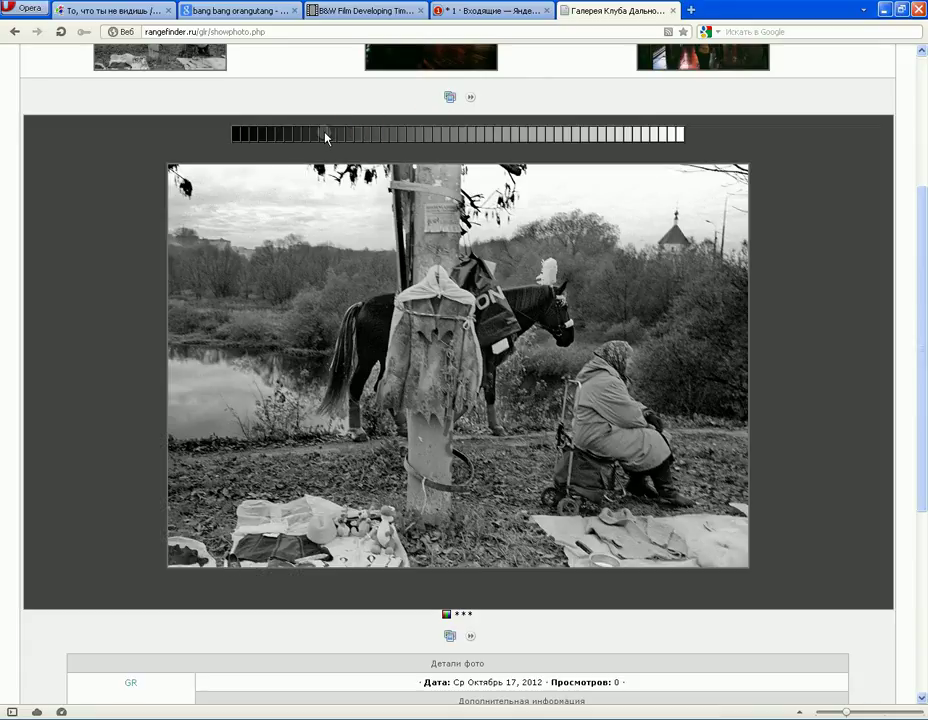
click(311, 132)
click(240, 138)
click(368, 138)
click(235, 137)
Edit the photo's description to "Рекомендую на черном или темно-сером. Благодарю всех за внимание! :)" and submit the changes.
scroll(404, 416, down, 3)
click(804, 435)
click(564, 478)
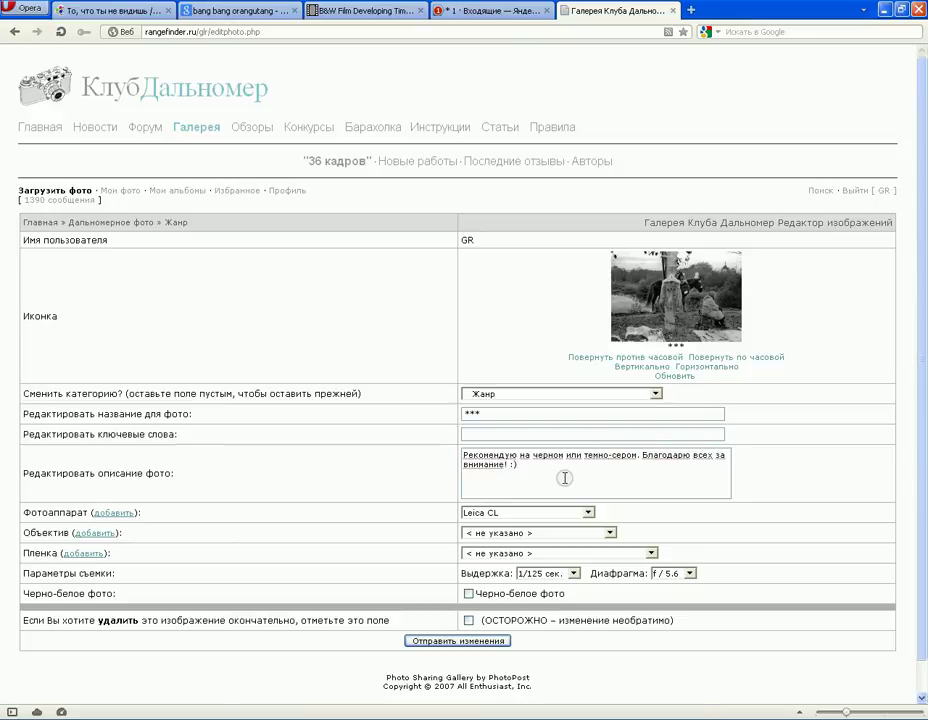
click(430, 665)
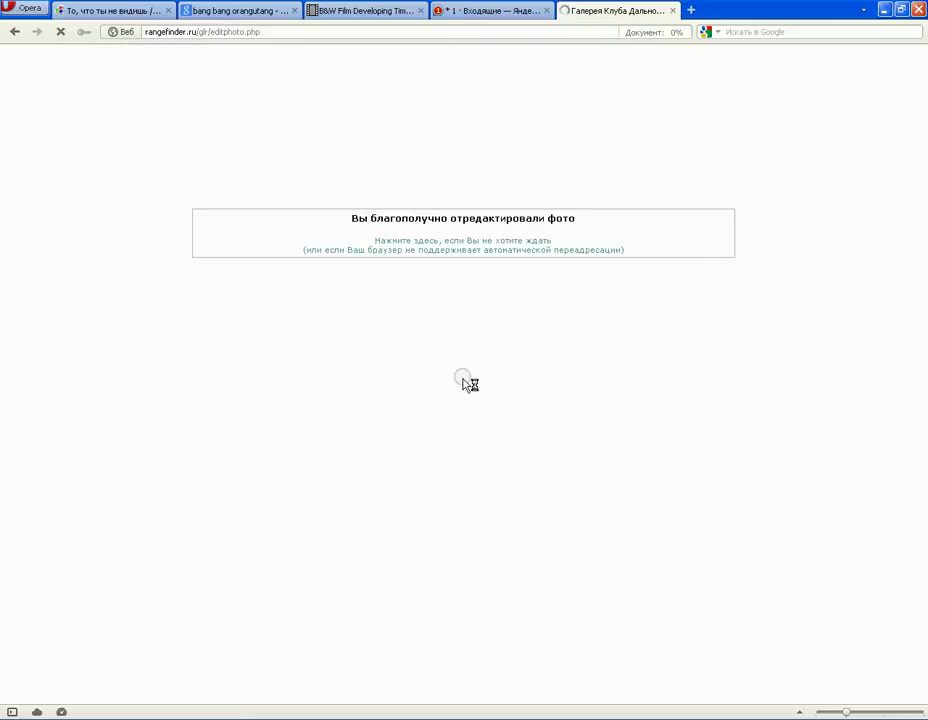
Examine the published photo's page, including its description, camera and exposure details.
scroll(440, 360, down, 5)
scroll(419, 350, up, 2)
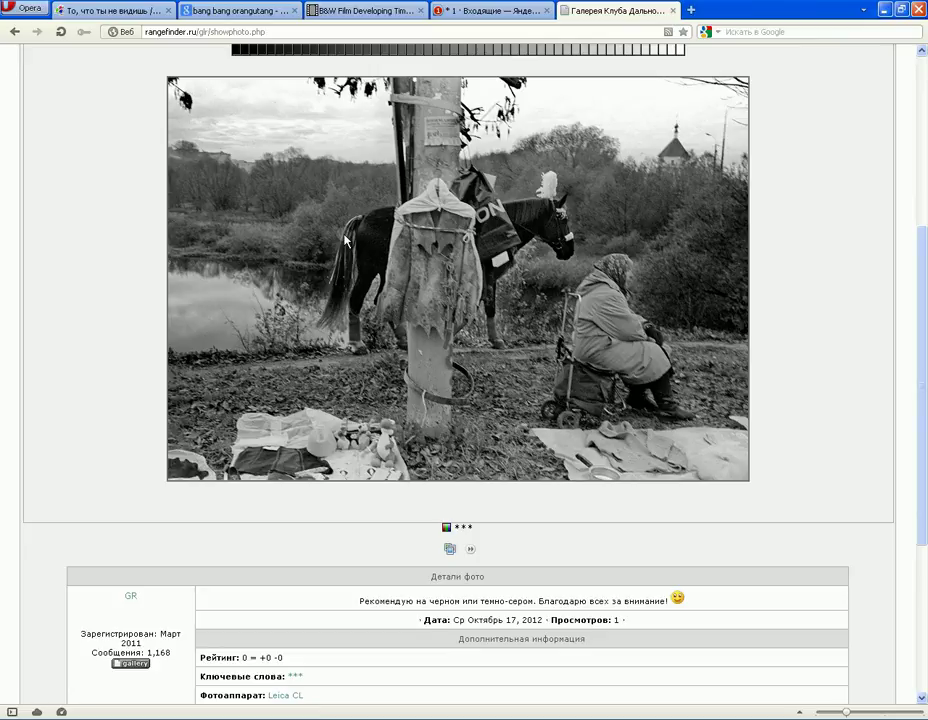
scroll(274, 157, down, 3)
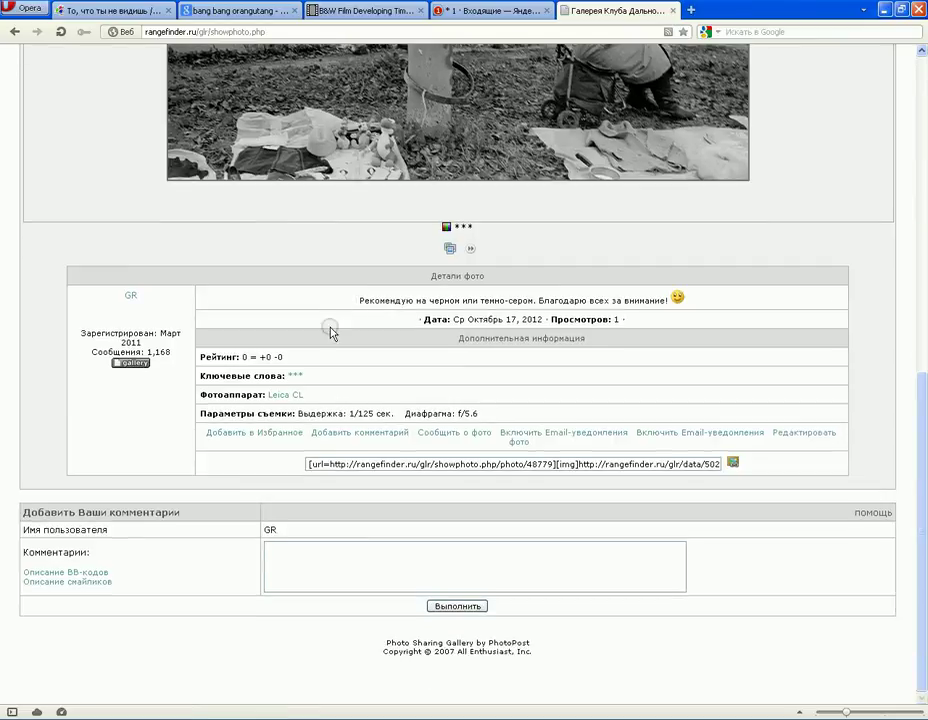
scroll(371, 304, up, 4)
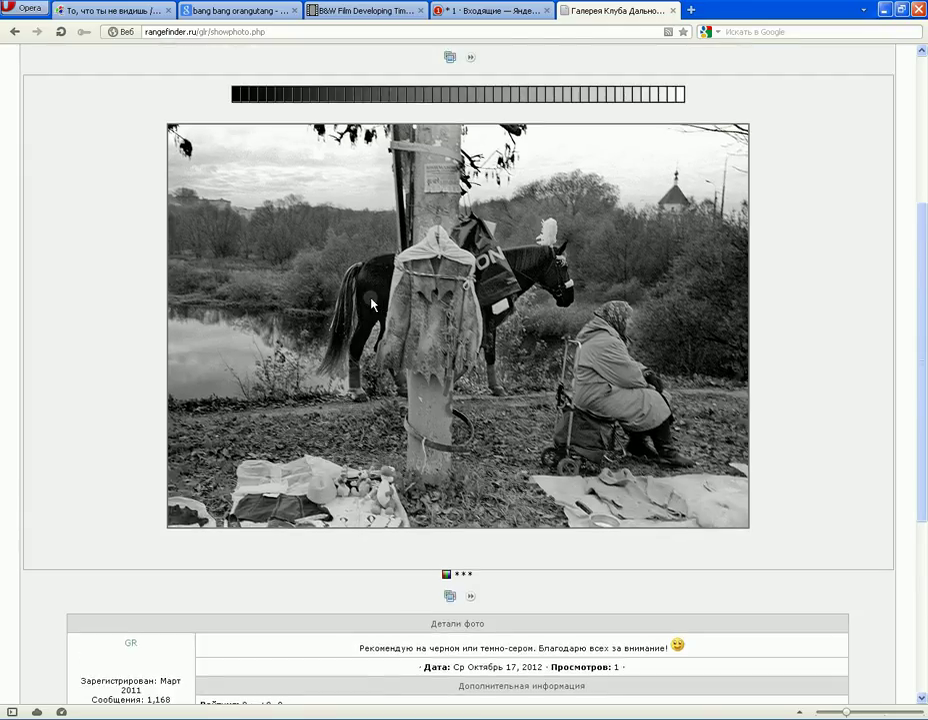
scroll(400, 295, up, 3)
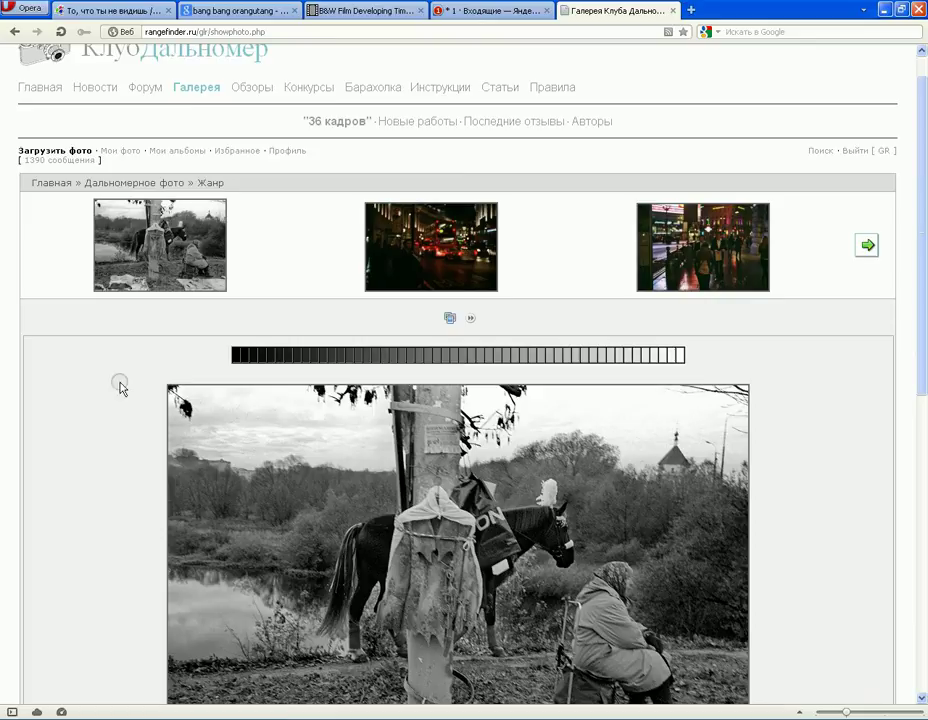
scroll(141, 352, down, 2)
scroll(182, 325, up, 2)
scroll(141, 369, down, 2)
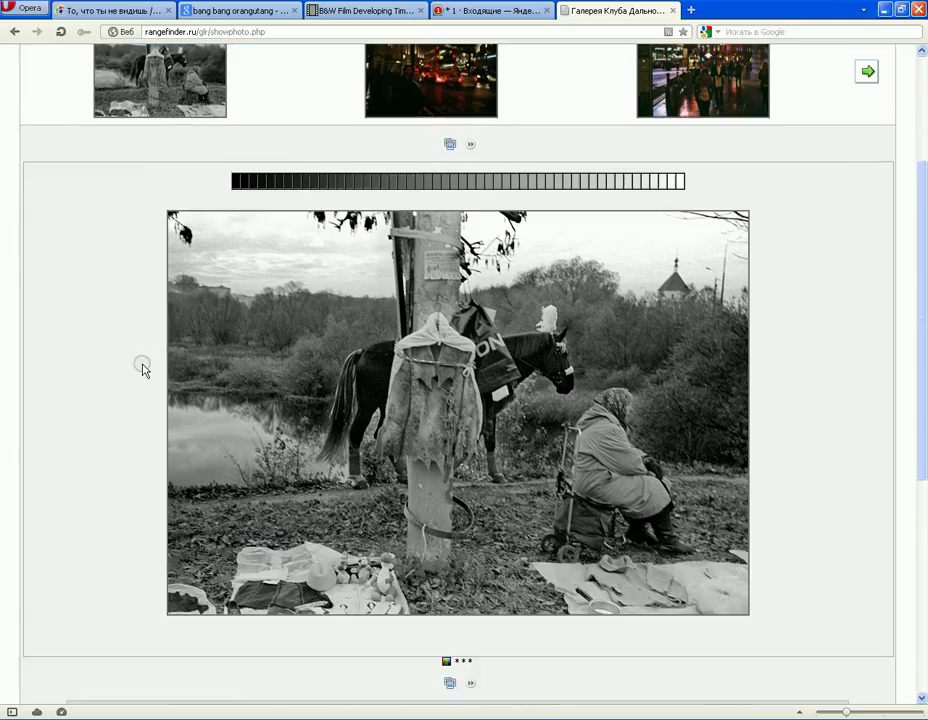